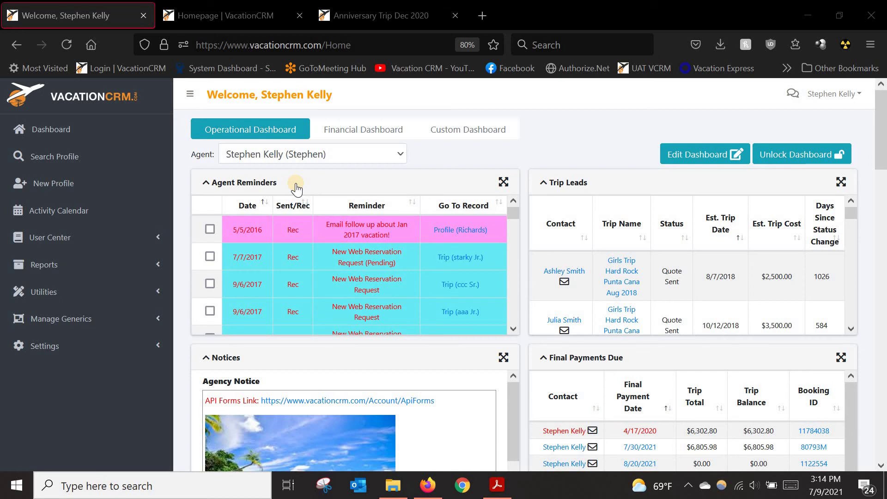
Step: Check then uncheck the first two agent reminders, and collapse the sidebar to icons only
{"action": "left_click", "coordinate": [209, 228]}
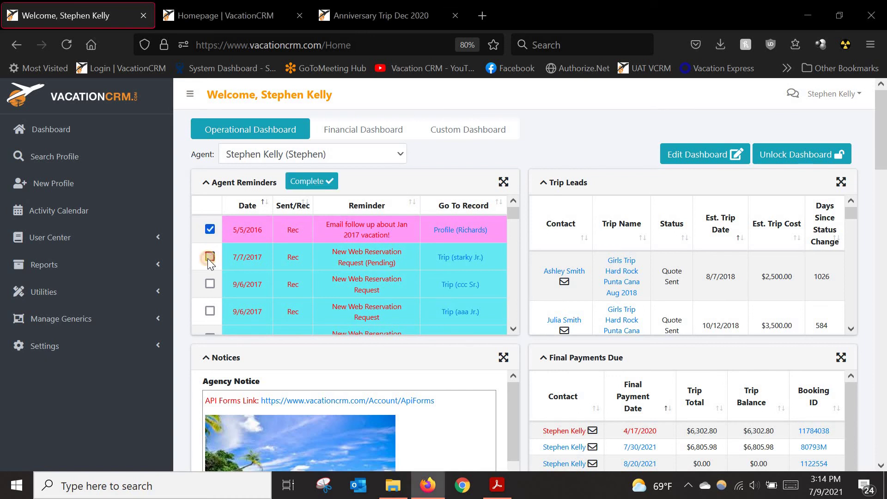
{"action": "left_click", "coordinate": [208, 257]}
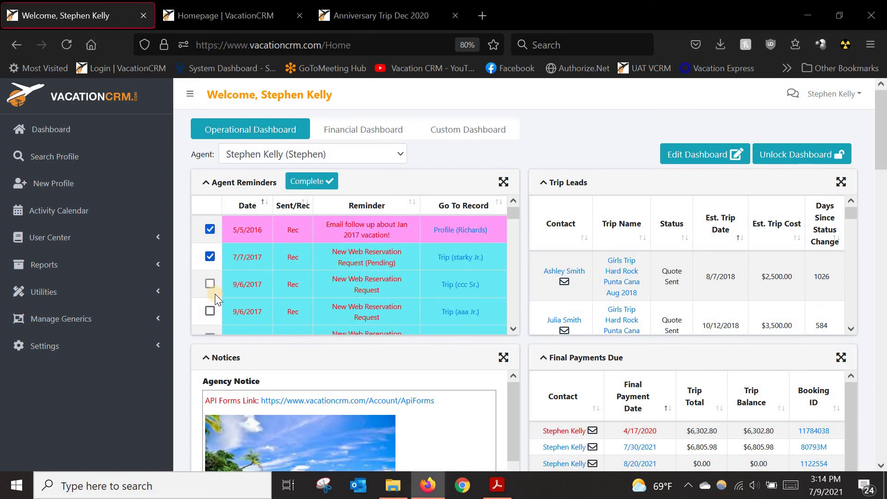
{"action": "left_click", "coordinate": [210, 229]}
{"action": "left_click", "coordinate": [210, 257]}
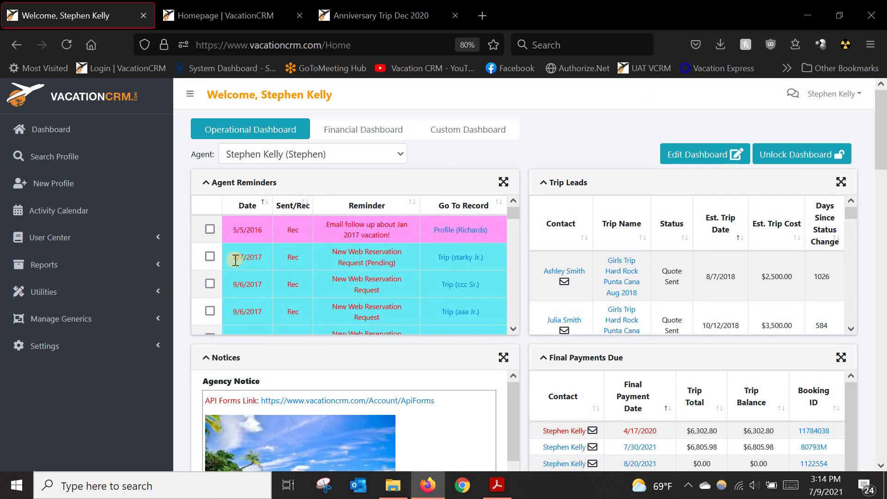
{"action": "left_click", "coordinate": [190, 93]}
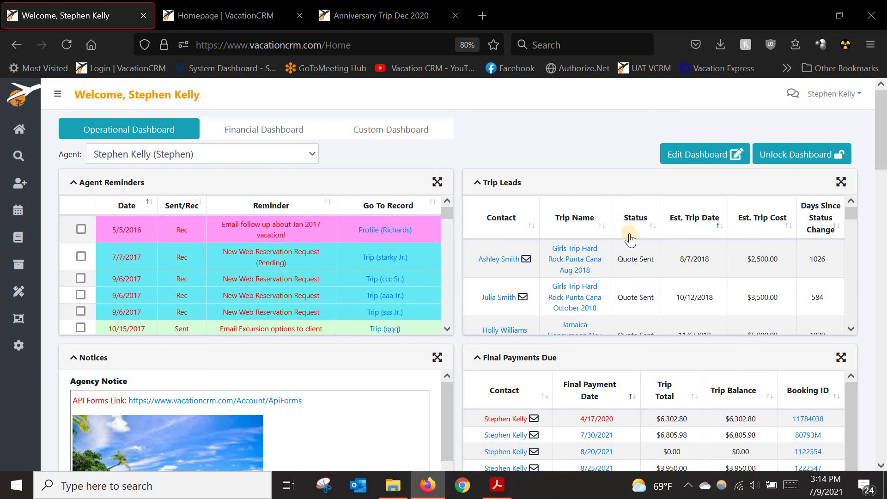
{"action": "scroll", "coordinate": [637, 250], "scroll_direction": "down", "scroll_amount": 2}
{"action": "scroll", "coordinate": [637, 241], "scroll_direction": "down", "scroll_amount": 2}
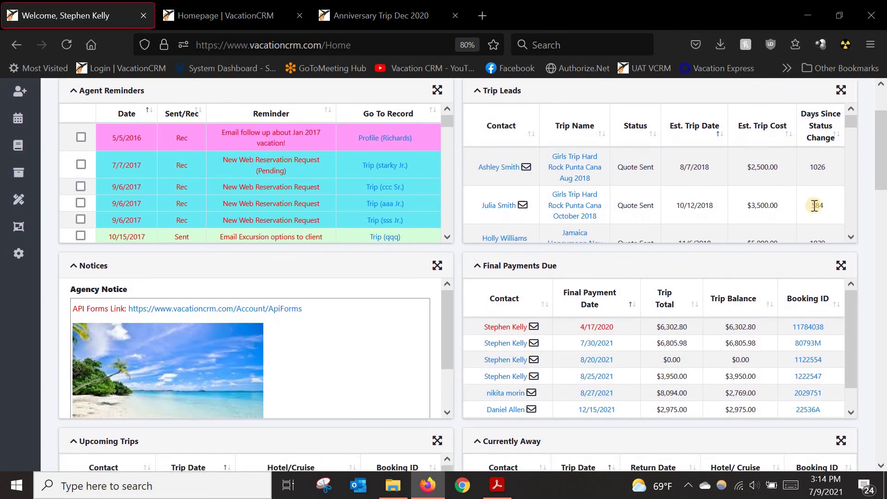
{"action": "scroll", "coordinate": [852, 234], "scroll_direction": "down", "scroll_amount": 5}
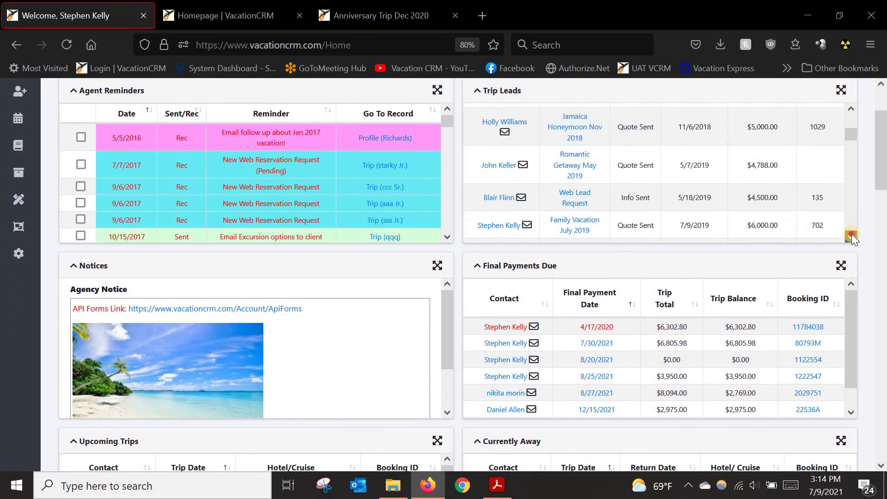
{"action": "scroll", "coordinate": [651, 159], "scroll_direction": "down", "scroll_amount": 8}
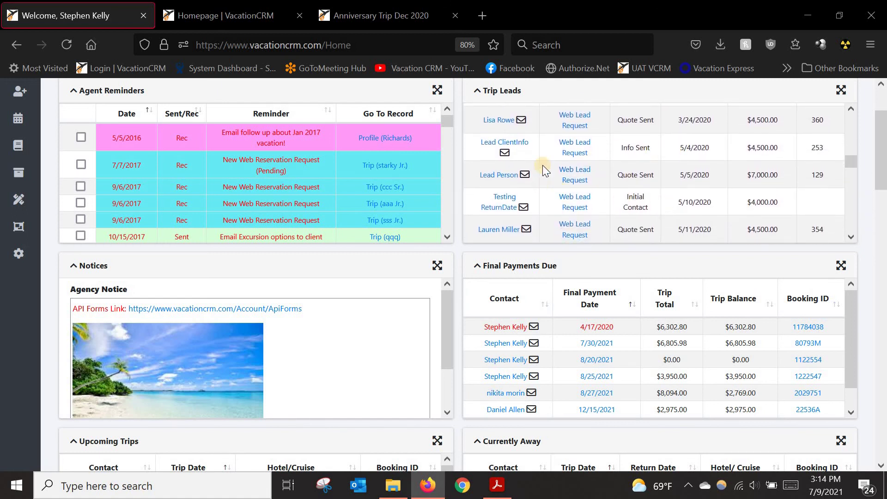
{"action": "scroll", "coordinate": [880, 175], "scroll_direction": "up", "scroll_amount": 3}
{"action": "scroll", "coordinate": [853, 217], "scroll_direction": "up", "scroll_amount": 2}
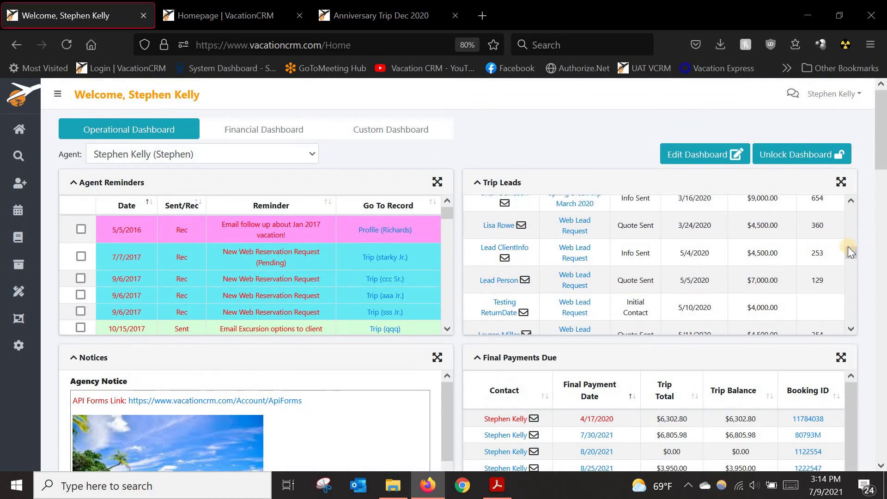
{"action": "scroll", "coordinate": [853, 212], "scroll_direction": "up", "scroll_amount": 2}
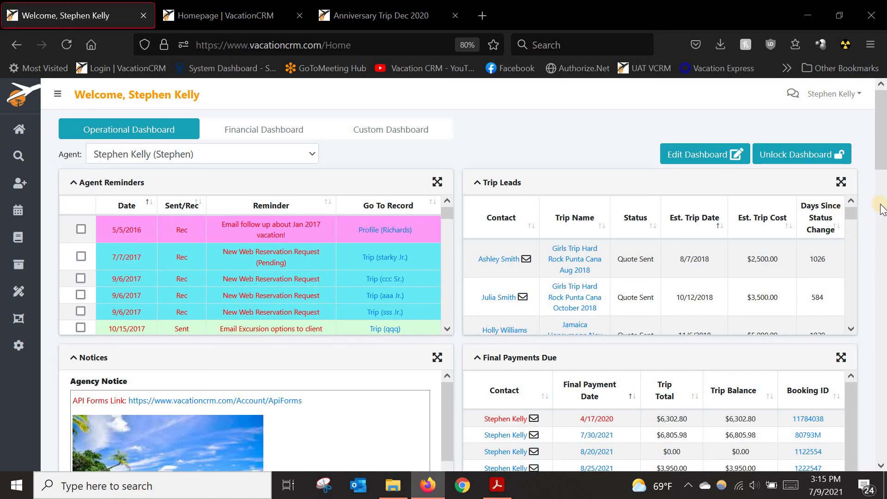
{"action": "scroll", "coordinate": [404, 226], "scroll_direction": "down", "scroll_amount": 5}
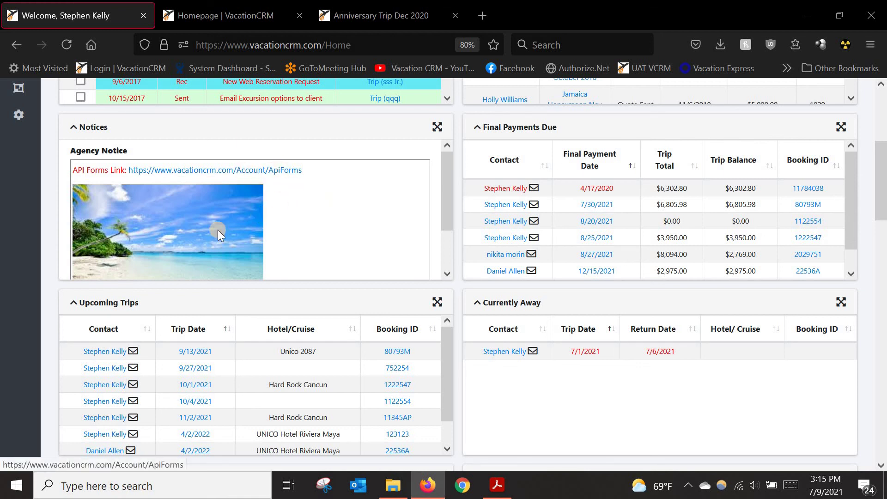
{"action": "scroll", "coordinate": [218, 230], "scroll_direction": "down", "scroll_amount": 2}
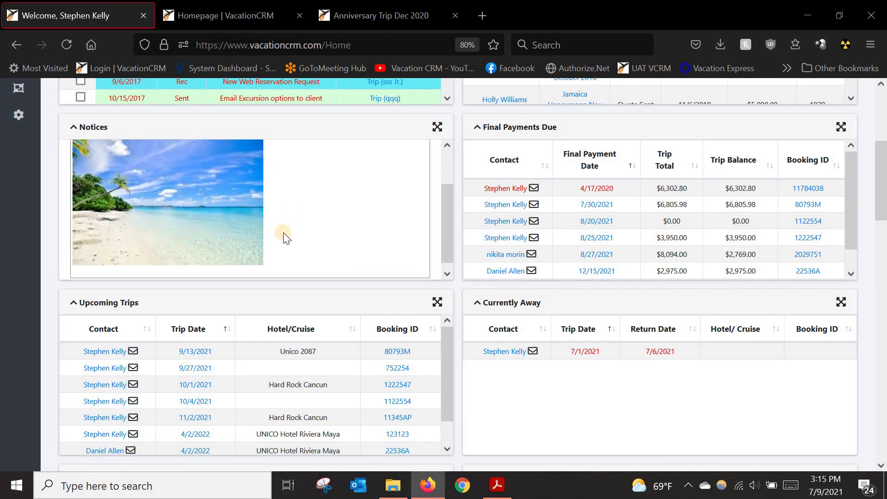
{"action": "scroll", "coordinate": [228, 217], "scroll_direction": "up", "scroll_amount": 3}
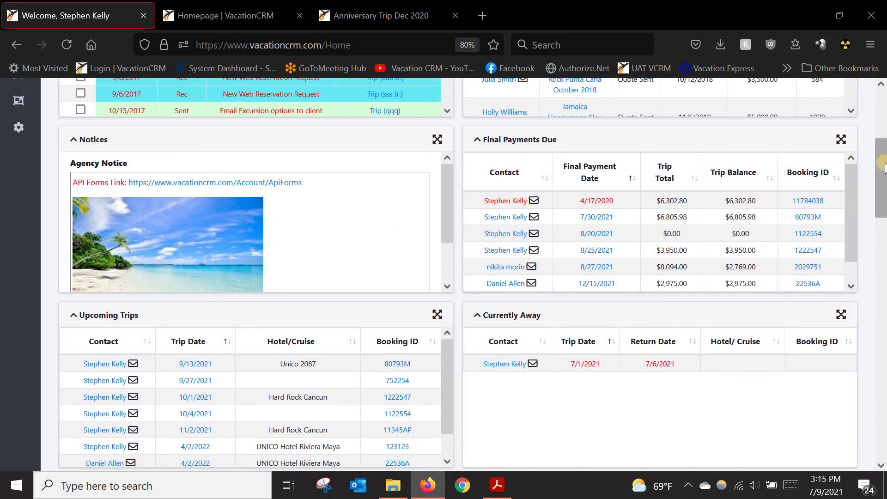
{"action": "left_click_drag", "start_coordinate": [883, 160], "coordinate": [884, 171]}
{"action": "scroll", "coordinate": [843, 192], "scroll_direction": "down", "scroll_amount": 3}
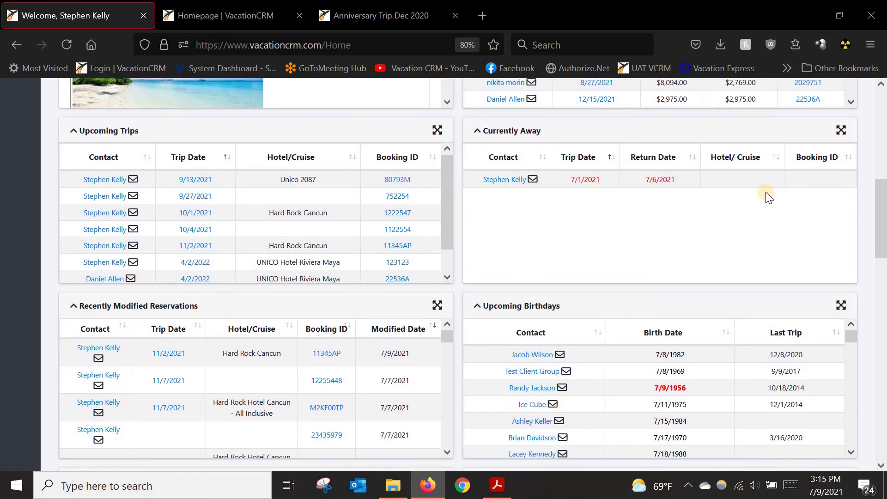
{"action": "scroll", "coordinate": [883, 203], "scroll_direction": "down", "scroll_amount": 4}
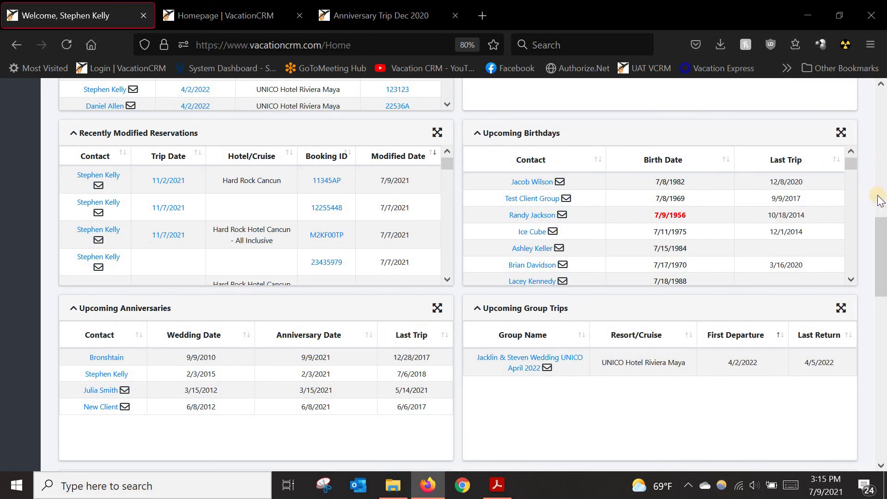
{"action": "scroll", "coordinate": [882, 222], "scroll_direction": "down", "scroll_amount": 2}
{"action": "scroll", "coordinate": [884, 238], "scroll_direction": "down", "scroll_amount": 2}
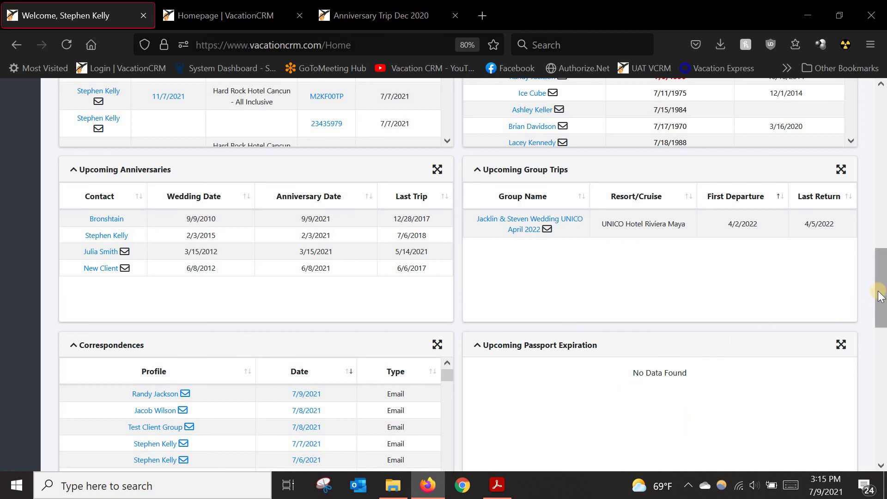
{"action": "scroll", "coordinate": [880, 221], "scroll_direction": "up", "scroll_amount": 15}
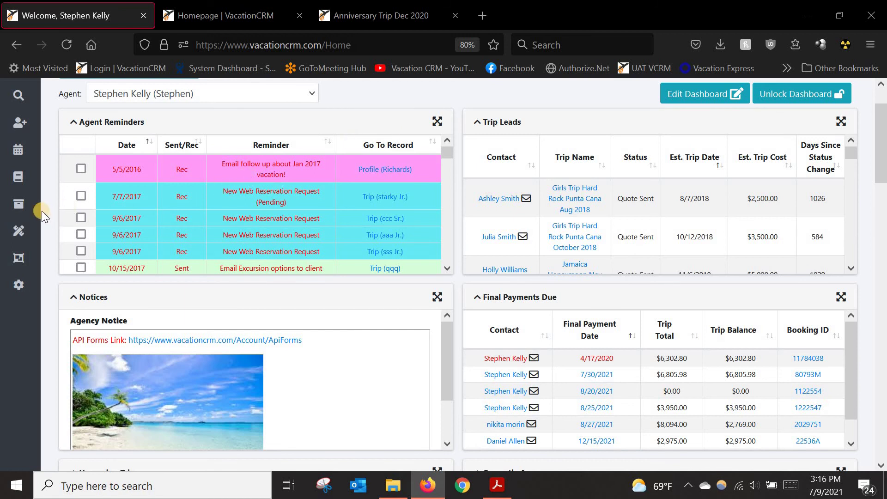
Step: Open Summary Emails from the Utilities menu in a new browser tab and switch to it
{"action": "mouse_move", "coordinate": [41, 216]}
{"action": "left_click", "coordinate": [47, 231]}
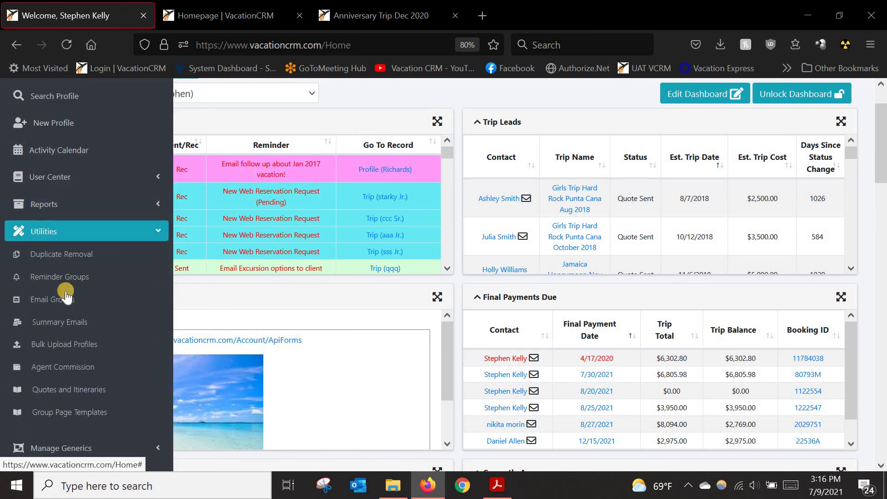
{"action": "middle_click", "coordinate": [62, 326]}
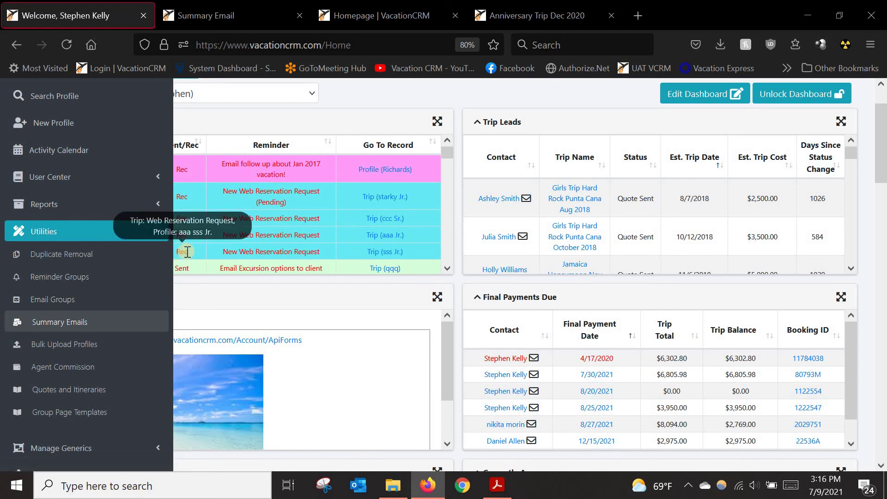
{"action": "left_click", "coordinate": [203, 17]}
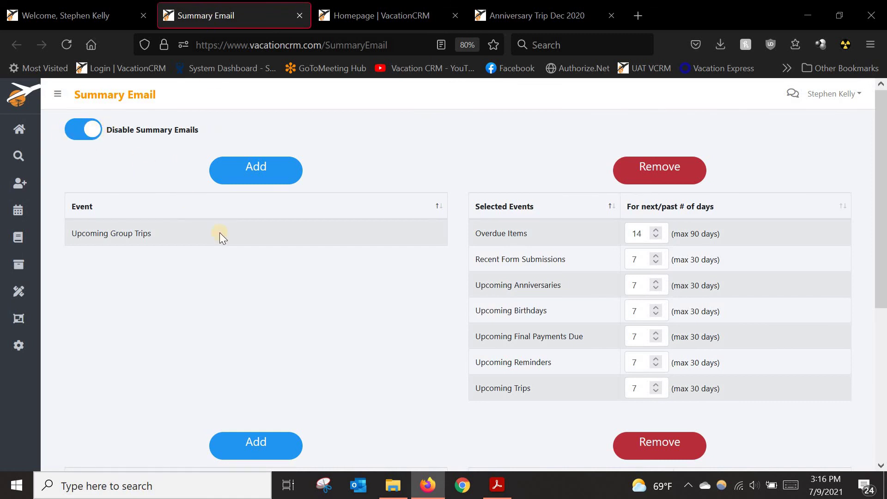
{"action": "scroll", "coordinate": [168, 230], "scroll_direction": "down", "scroll_amount": 2}
{"action": "scroll", "coordinate": [180, 287], "scroll_direction": "down", "scroll_amount": 2}
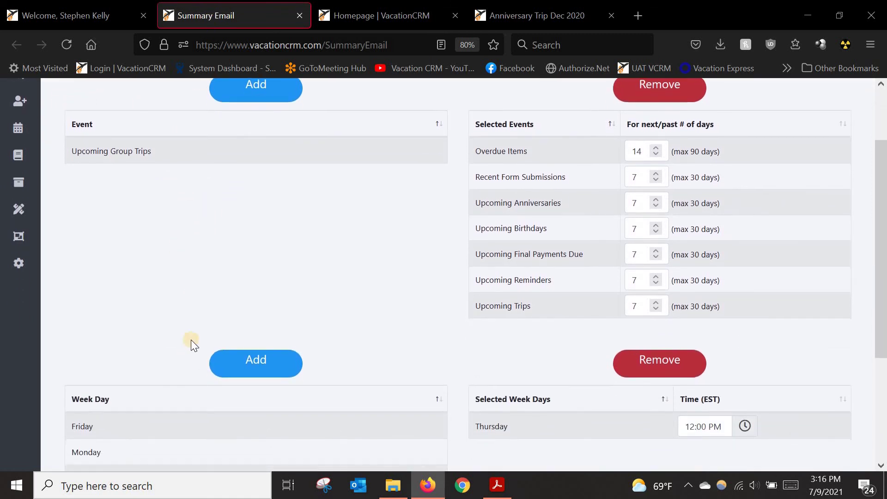
{"action": "scroll", "coordinate": [157, 307], "scroll_direction": "up", "scroll_amount": 4}
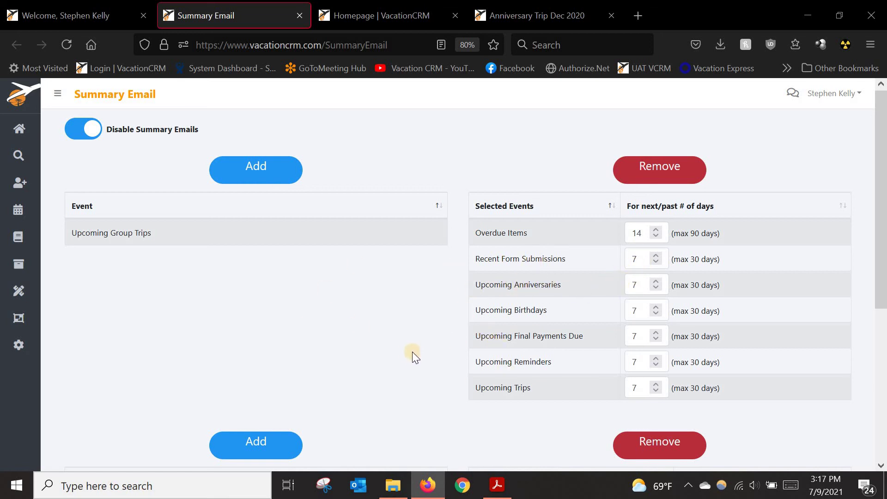
{"action": "scroll", "coordinate": [407, 349], "scroll_direction": "down", "scroll_amount": 5}
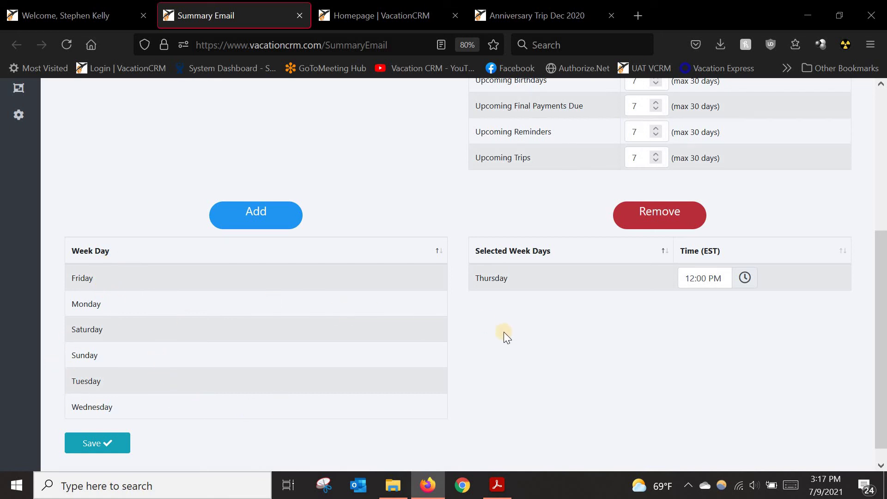
{"action": "scroll", "coordinate": [532, 350], "scroll_direction": "up", "scroll_amount": 5}
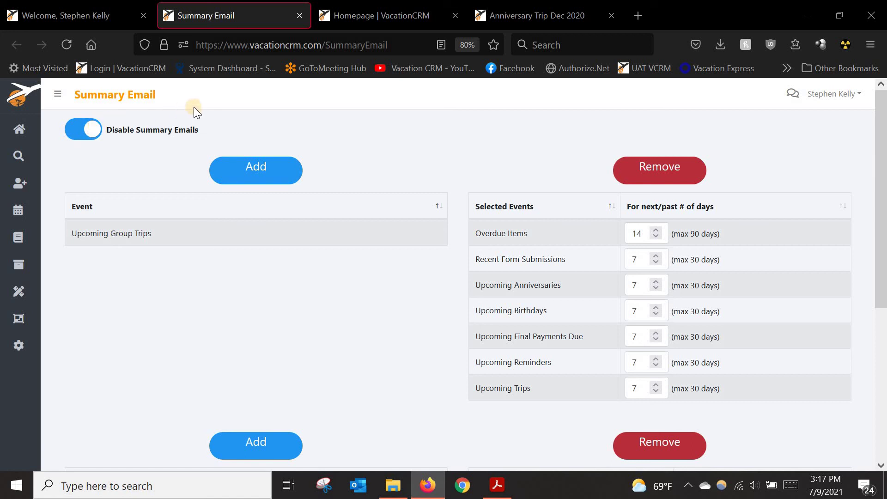
{"action": "left_click", "coordinate": [299, 15]}
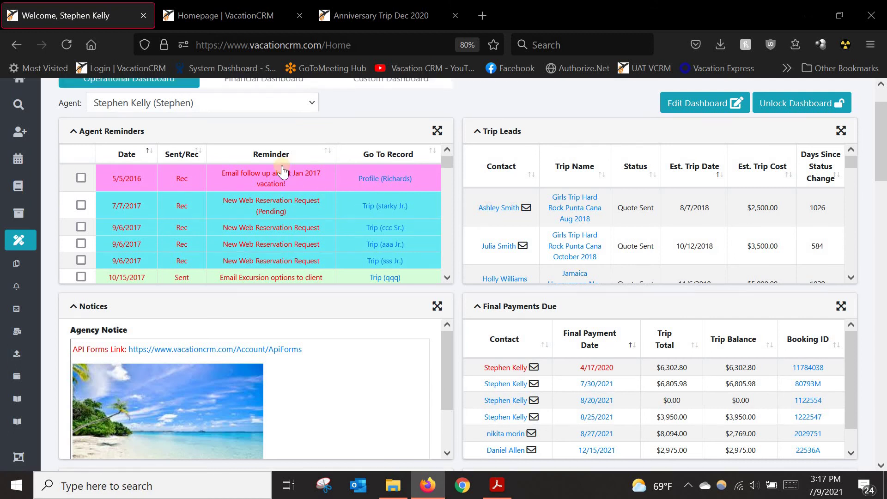
{"action": "scroll", "coordinate": [358, 179], "scroll_direction": "up", "scroll_amount": 2}
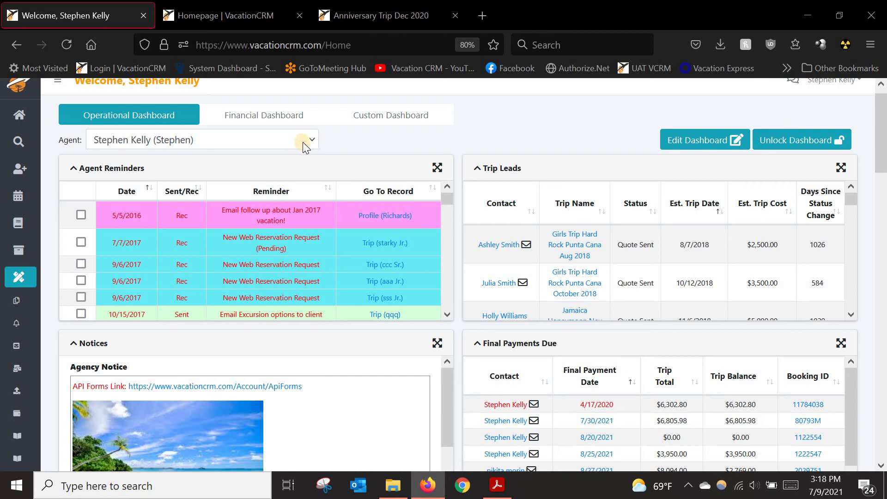
{"action": "left_click", "coordinate": [313, 143]}
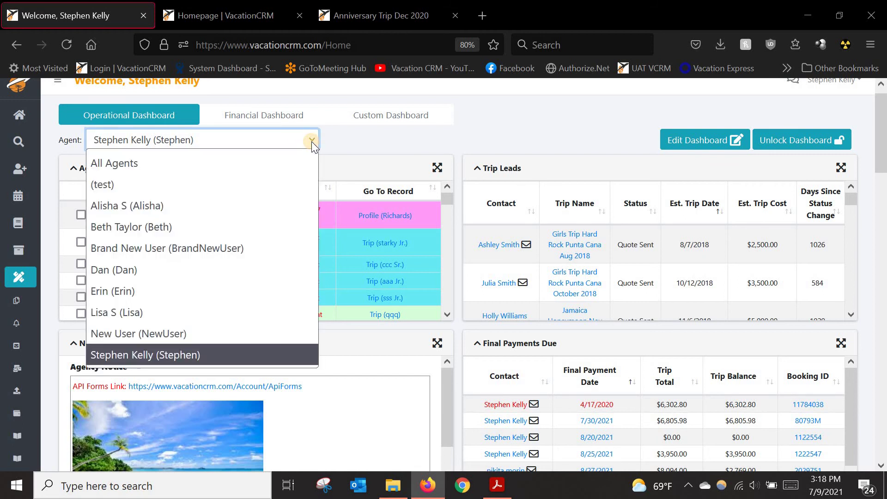
{"action": "left_click", "coordinate": [311, 141]}
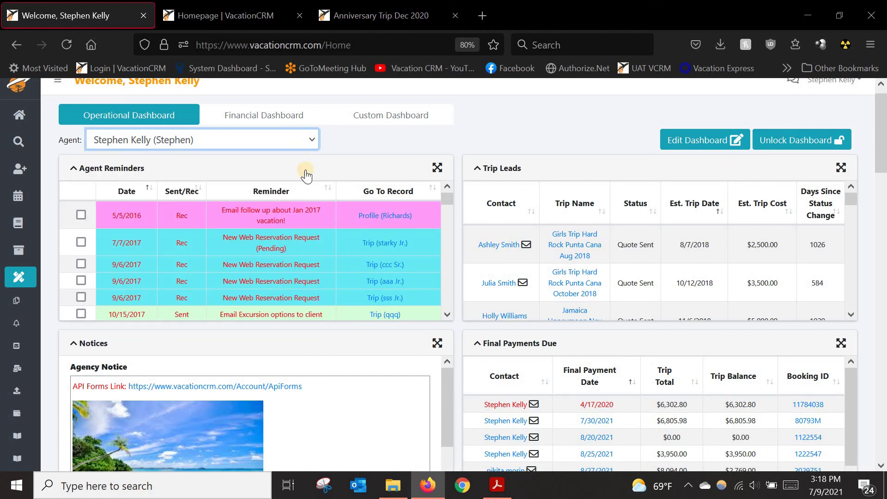
{"action": "left_click", "coordinate": [297, 140]}
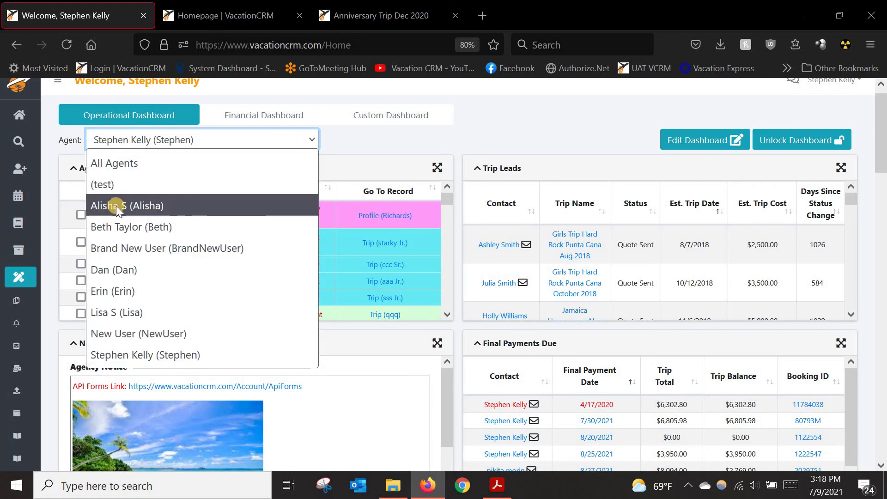
{"action": "left_click", "coordinate": [348, 140]}
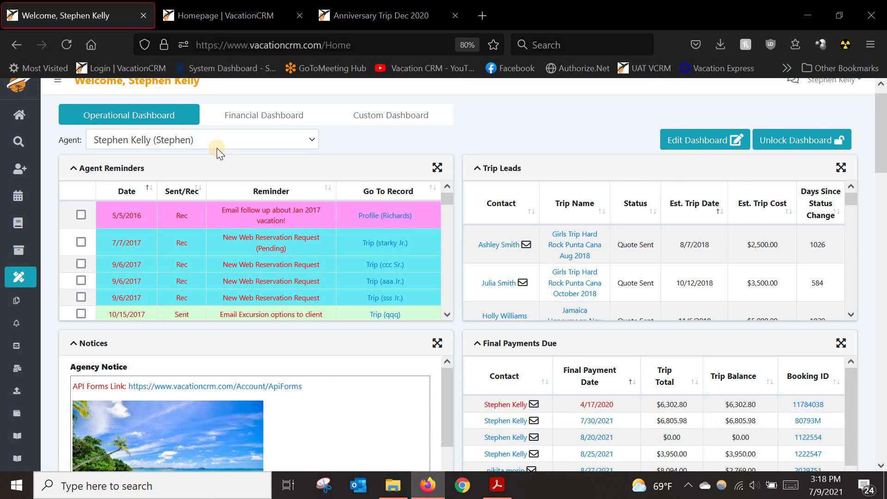
{"action": "left_click", "coordinate": [217, 148]}
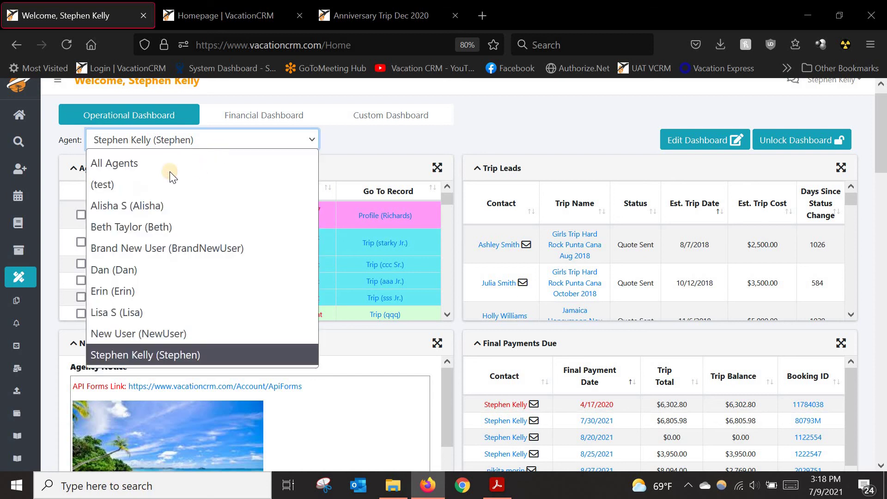
{"action": "left_click", "coordinate": [379, 143]}
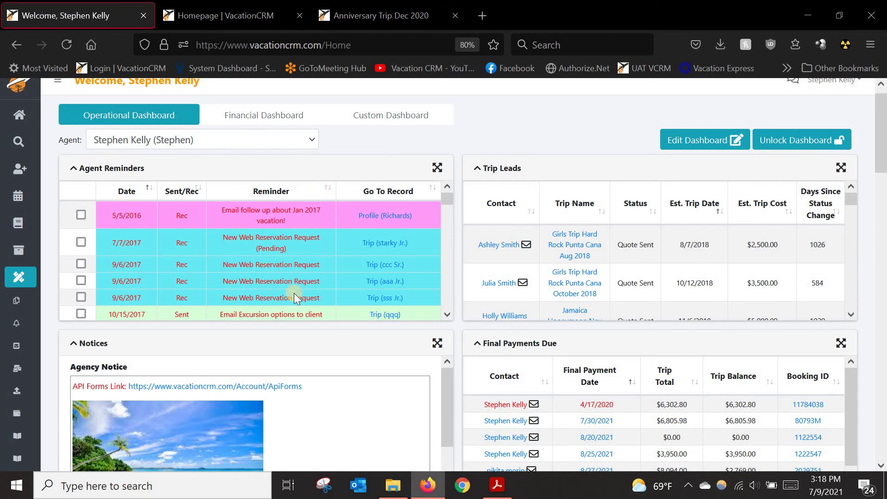
{"action": "scroll", "coordinate": [278, 265], "scroll_direction": "down", "scroll_amount": 5}
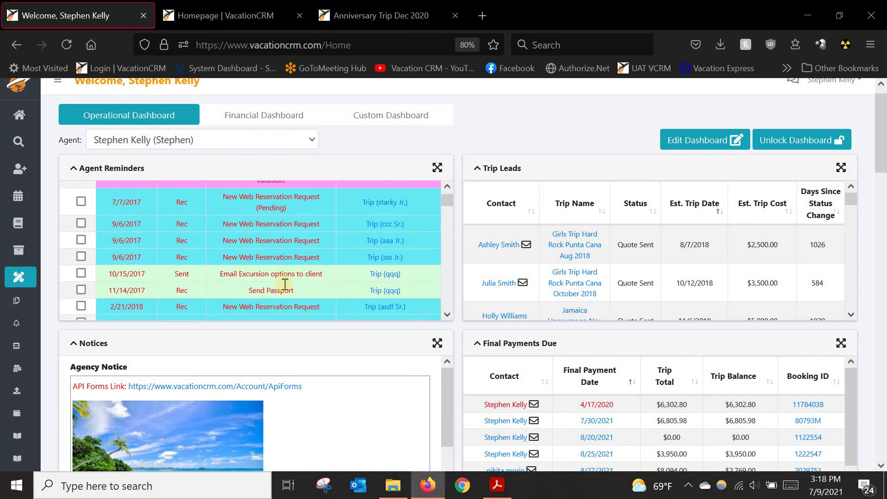
{"action": "scroll", "coordinate": [294, 231], "scroll_direction": "down", "scroll_amount": 4}
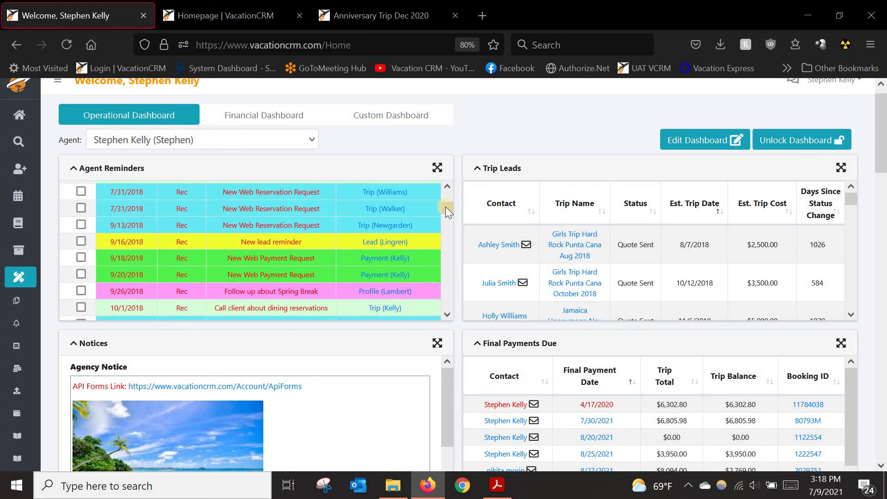
{"action": "left_click_drag", "start_coordinate": [446, 207], "coordinate": [444, 182]}
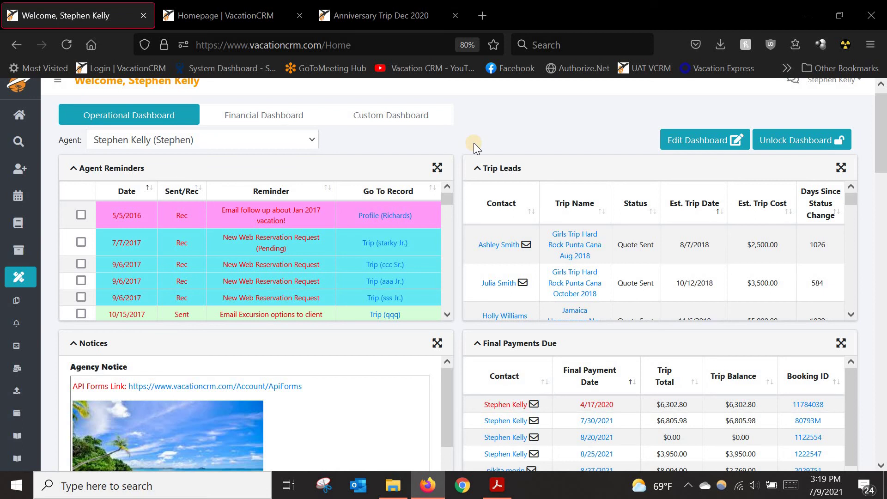
Step: Switch to the API Forms page and scroll down to the Registration Form
{"action": "left_click", "coordinate": [247, 18]}
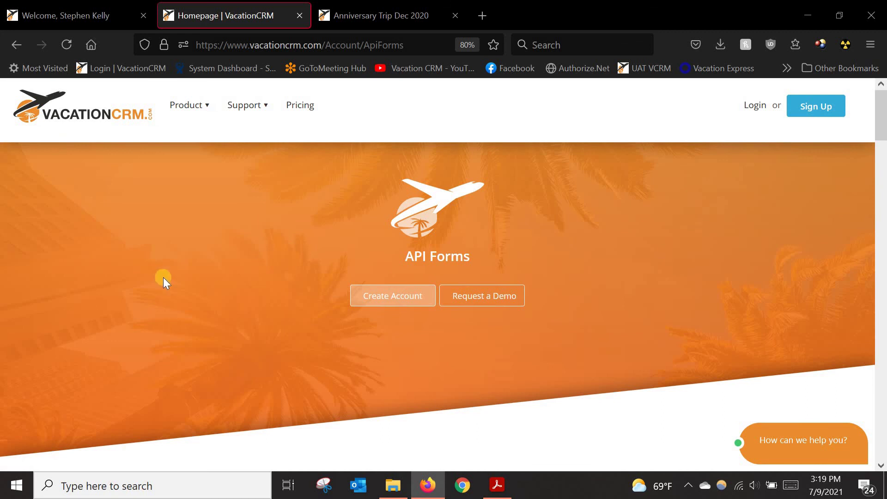
{"action": "scroll", "coordinate": [162, 278], "scroll_direction": "down", "scroll_amount": 5}
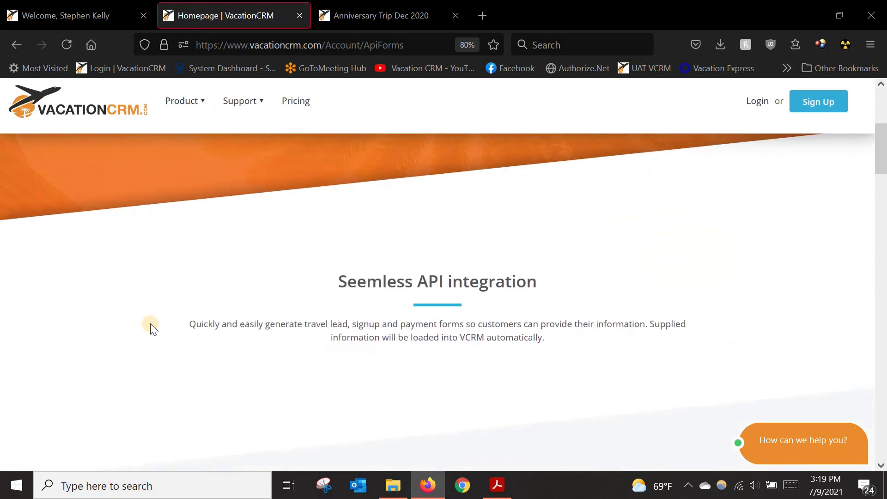
{"action": "scroll", "coordinate": [152, 327], "scroll_direction": "down", "scroll_amount": 5}
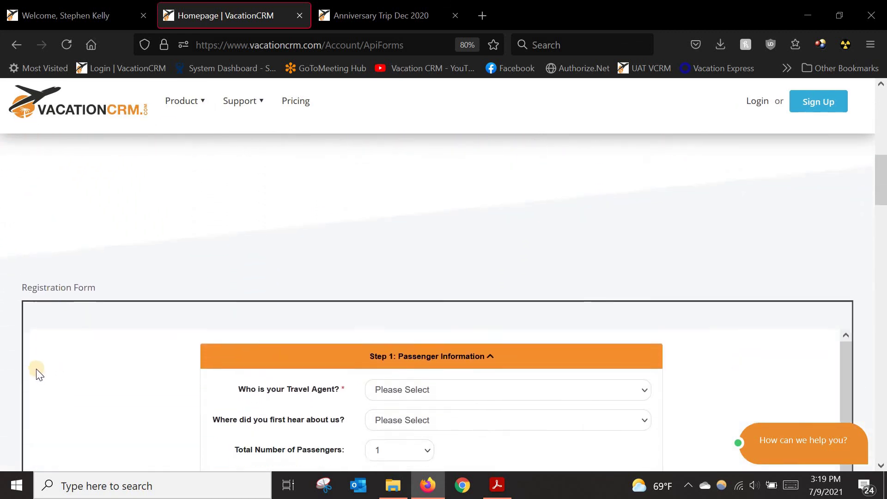
{"action": "scroll", "coordinate": [36, 369], "scroll_direction": "down", "scroll_amount": 1}
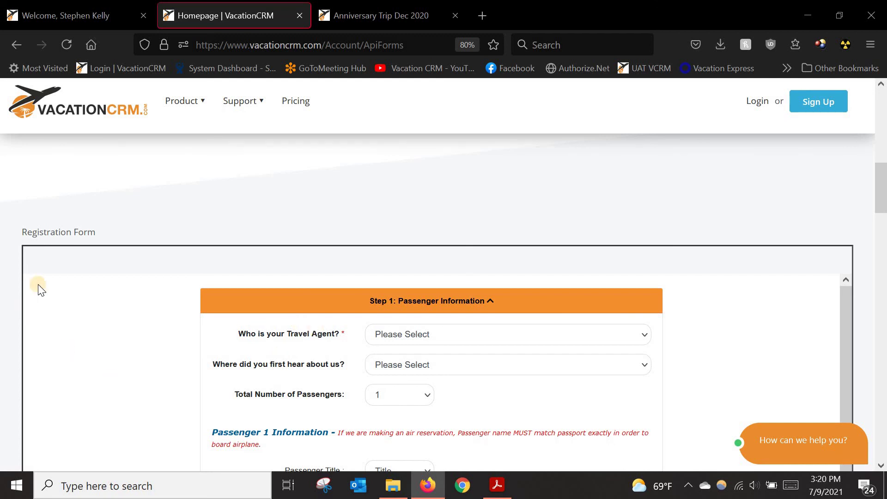
{"action": "scroll", "coordinate": [55, 245], "scroll_direction": "down", "scroll_amount": 3}
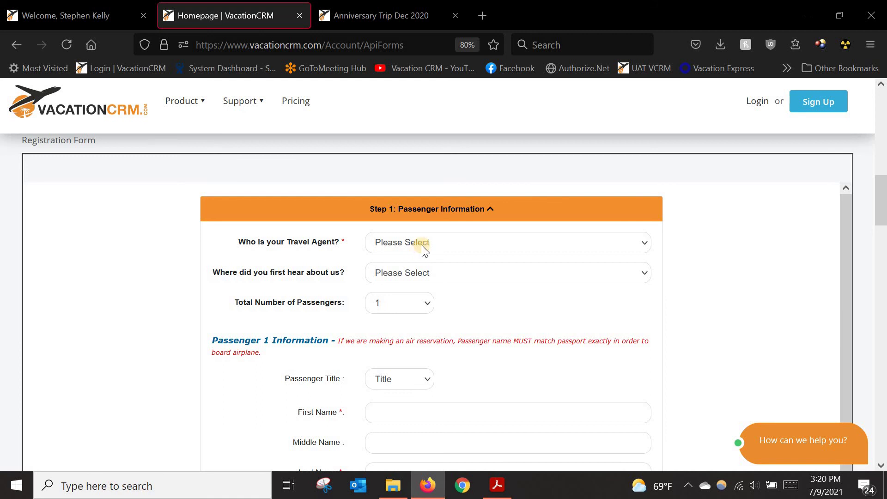
Step: Choose the travel agent and set the number of passengers to 2
{"action": "left_click", "coordinate": [433, 243]}
{"action": "left_click", "coordinate": [417, 277]}
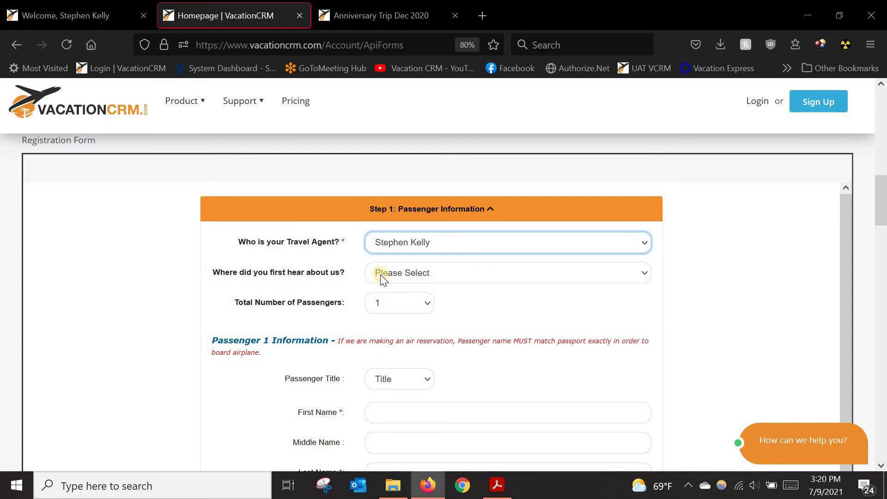
{"action": "left_click", "coordinate": [400, 301]}
{"action": "left_click", "coordinate": [375, 159]}
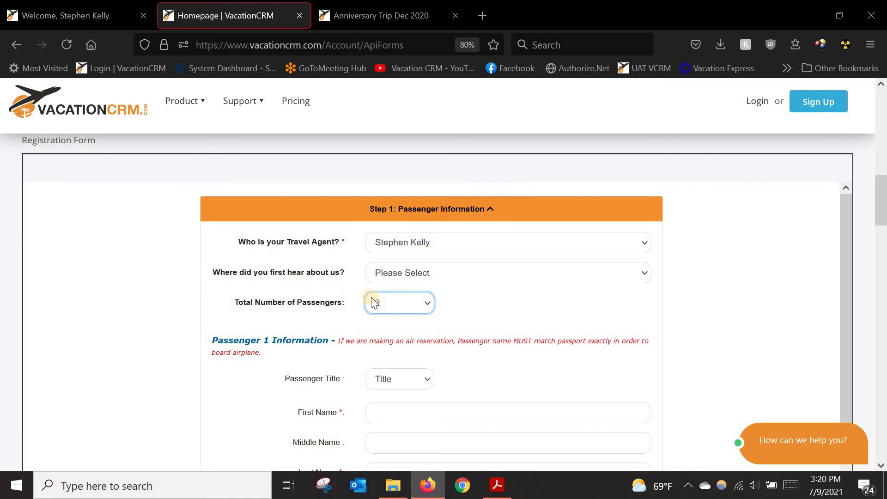
Step: Expand the Contact Information and Trip Information steps, highlighting the travel documents question
{"action": "scroll", "coordinate": [252, 353], "scroll_direction": "down", "scroll_amount": 4}
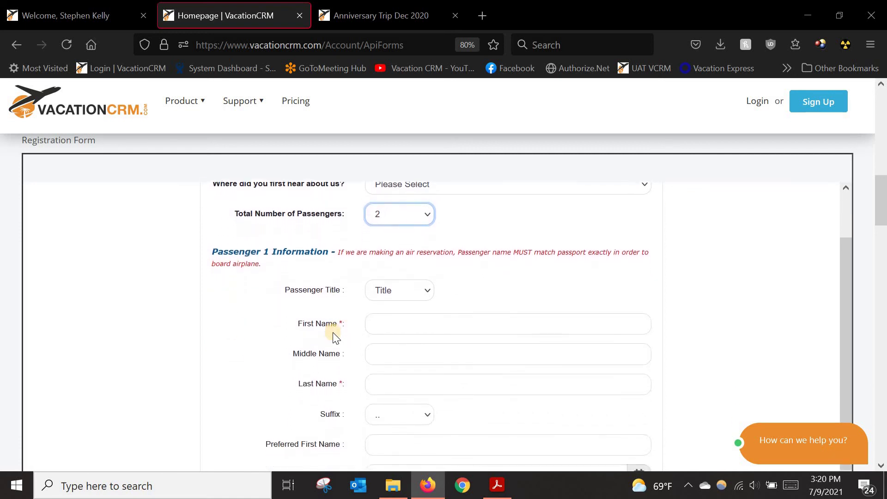
{"action": "scroll", "coordinate": [302, 244], "scroll_direction": "down", "scroll_amount": 8}
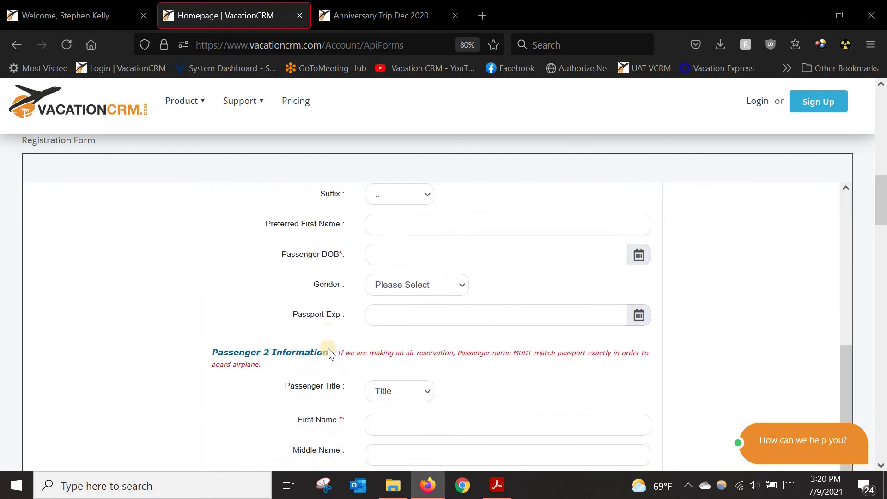
{"action": "scroll", "coordinate": [329, 352], "scroll_direction": "down", "scroll_amount": 2}
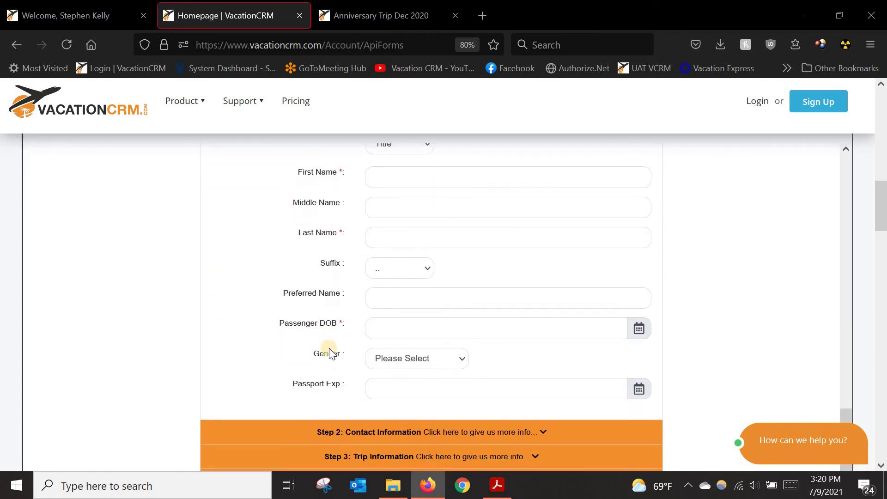
{"action": "left_click", "coordinate": [371, 419]}
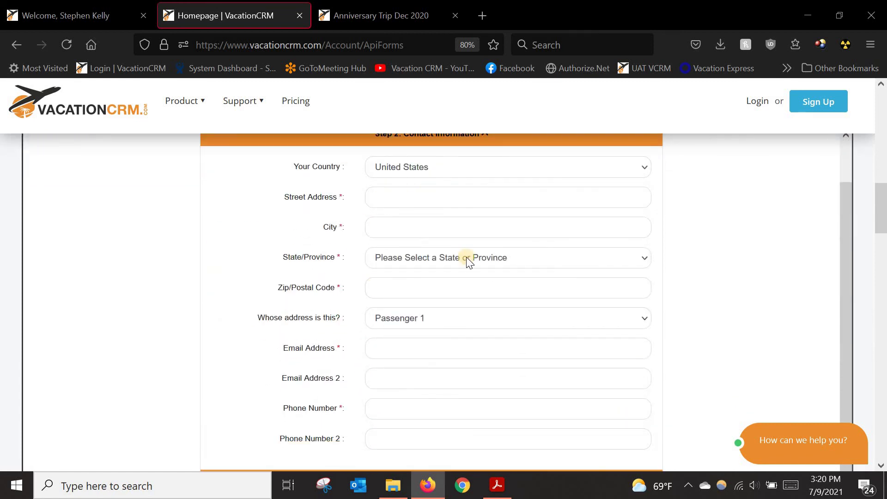
{"action": "scroll", "coordinate": [309, 295], "scroll_direction": "down", "scroll_amount": 2}
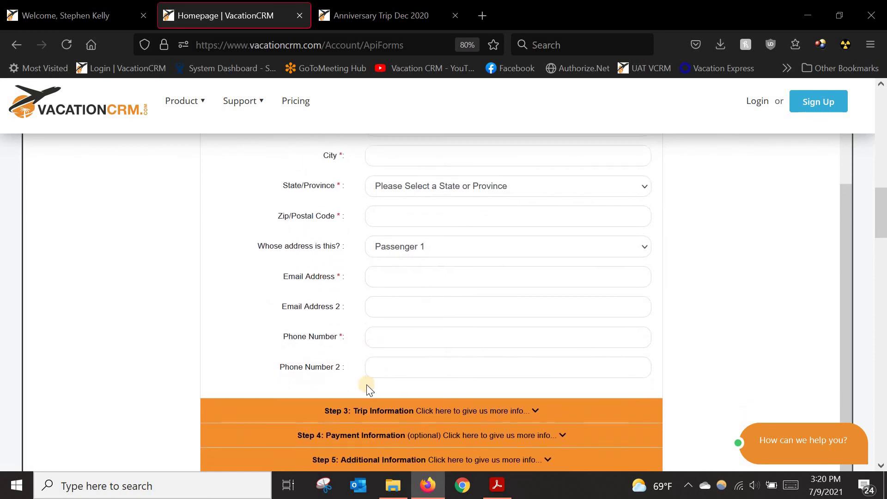
{"action": "left_click", "coordinate": [369, 394]}
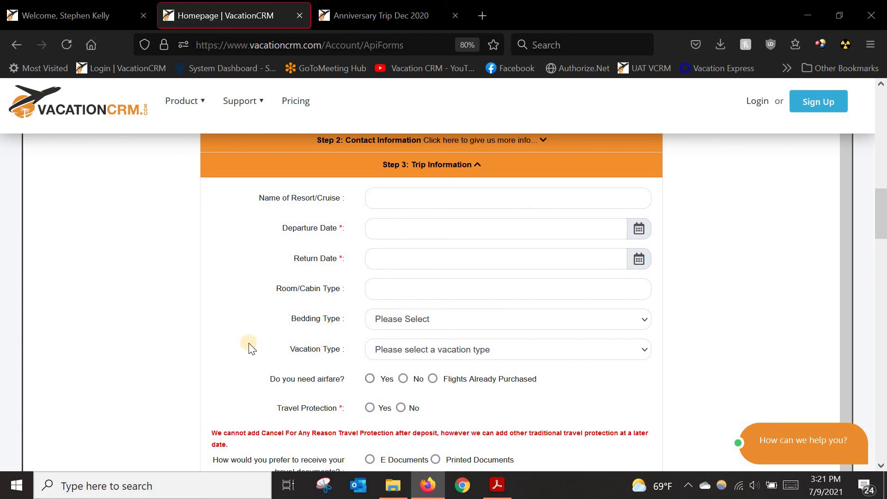
{"action": "scroll", "coordinate": [301, 370], "scroll_direction": "down", "scroll_amount": 2}
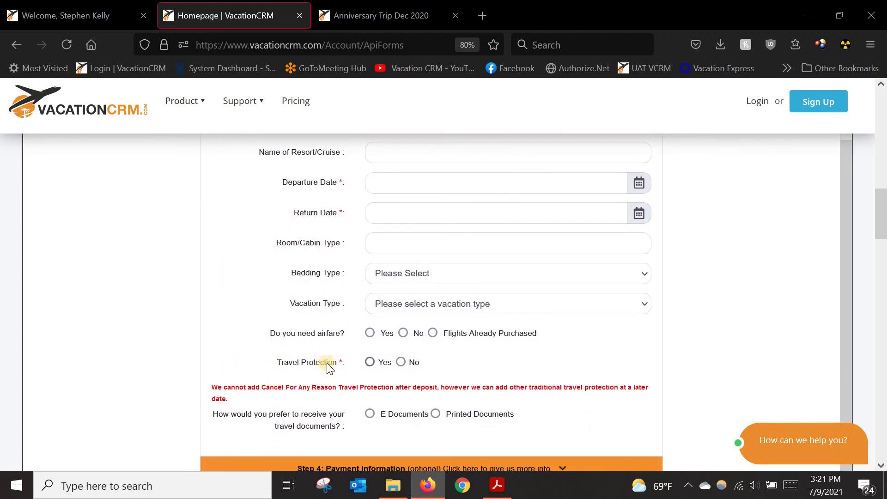
{"action": "scroll", "coordinate": [217, 370], "scroll_direction": "down", "scroll_amount": 2}
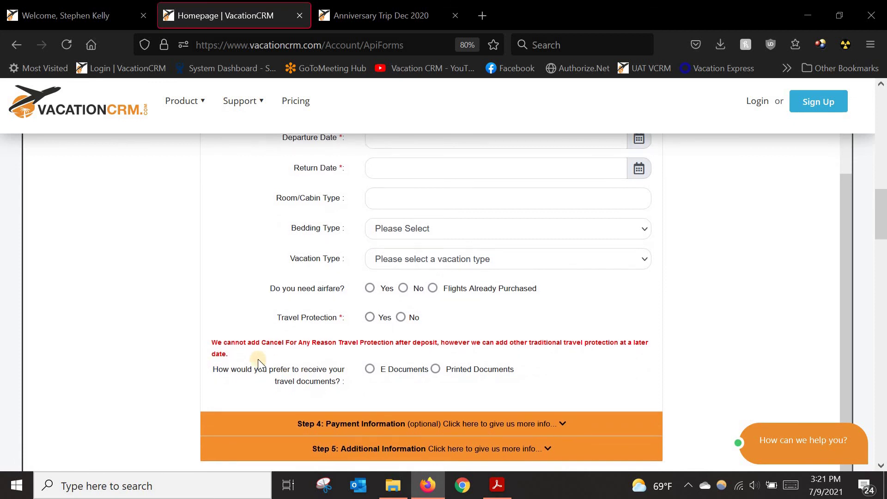
{"action": "left_click_drag", "start_coordinate": [248, 360], "coordinate": [342, 373]}
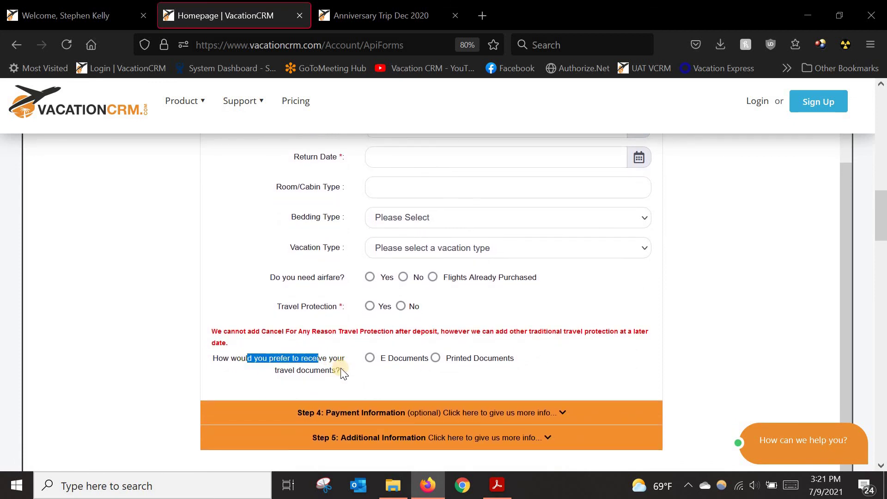
Step: In Payment Information, choose American Express and set the payment option to Other with an Amount field
{"action": "left_click", "coordinate": [368, 416]}
{"action": "left_click", "coordinate": [404, 217]}
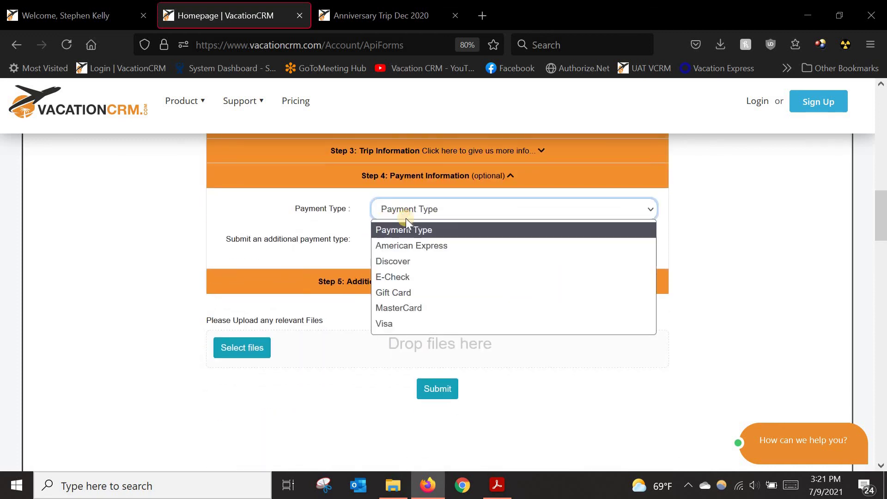
{"action": "left_click", "coordinate": [406, 244]}
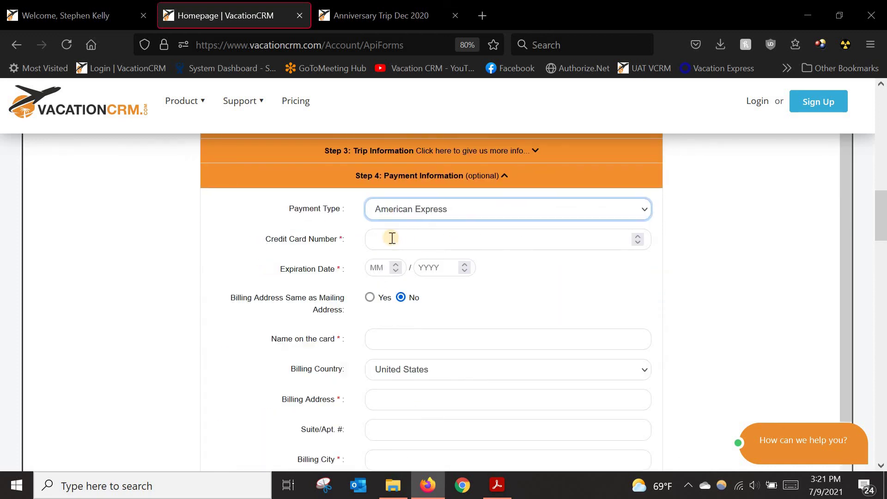
{"action": "scroll", "coordinate": [467, 284], "scroll_direction": "down", "scroll_amount": 1}
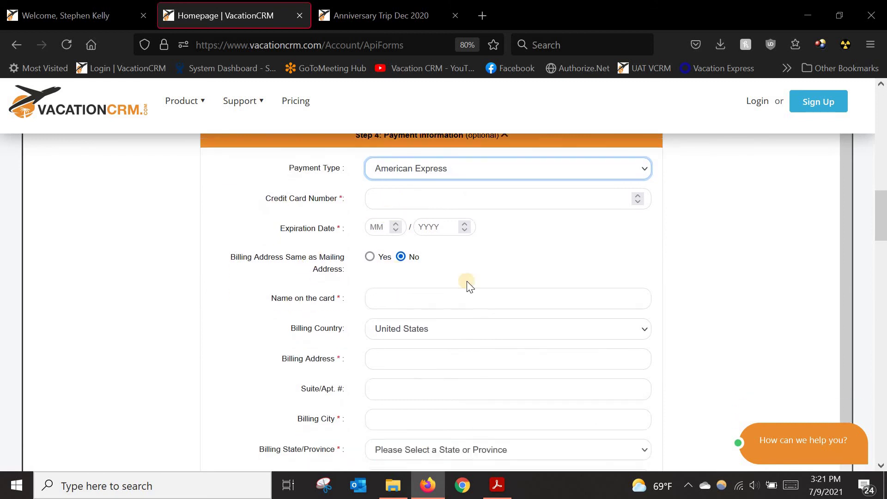
{"action": "scroll", "coordinate": [467, 285], "scroll_direction": "down", "scroll_amount": 4}
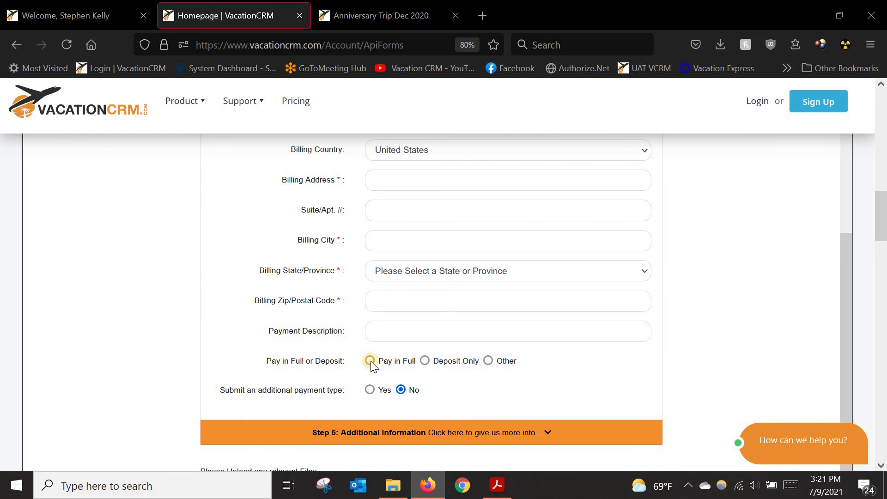
{"action": "left_click", "coordinate": [370, 361]}
{"action": "left_click", "coordinate": [424, 360]}
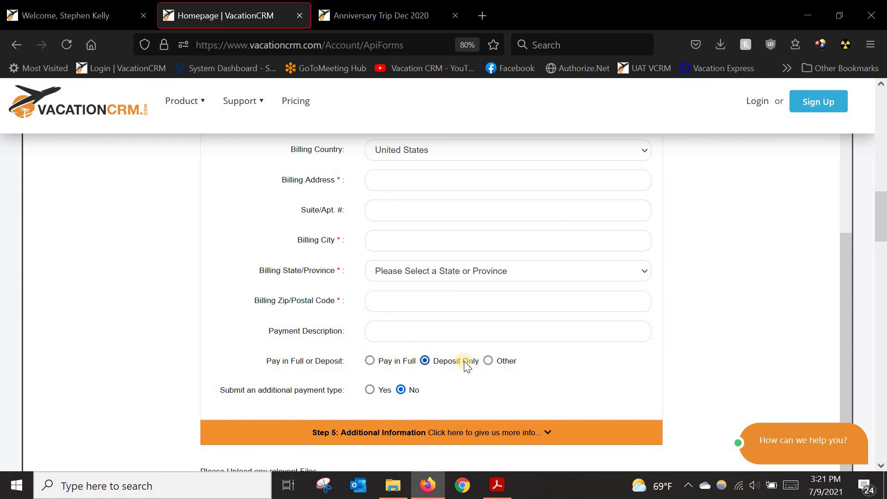
{"action": "left_click", "coordinate": [489, 360]}
{"action": "left_click", "coordinate": [396, 390]}
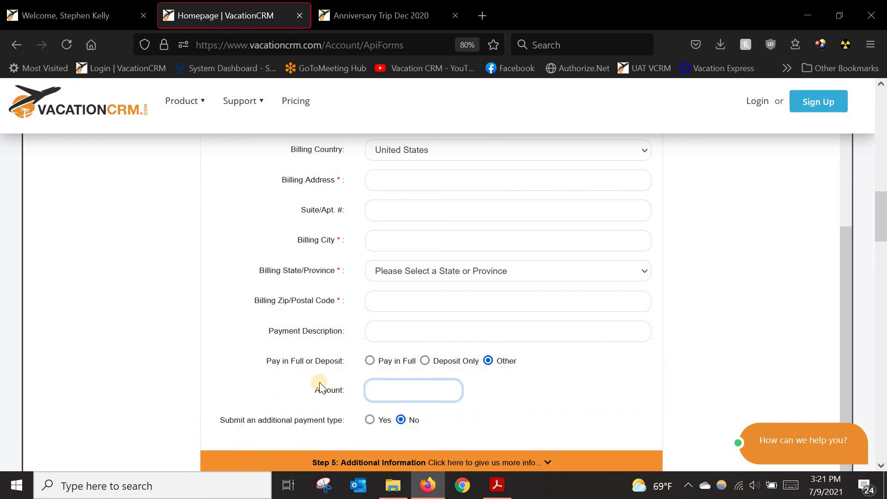
Step: Expand Additional Information and scroll to the authorization agreement and signature box
{"action": "scroll", "coordinate": [324, 406], "scroll_direction": "down", "scroll_amount": 2}
{"action": "left_click", "coordinate": [356, 413]}
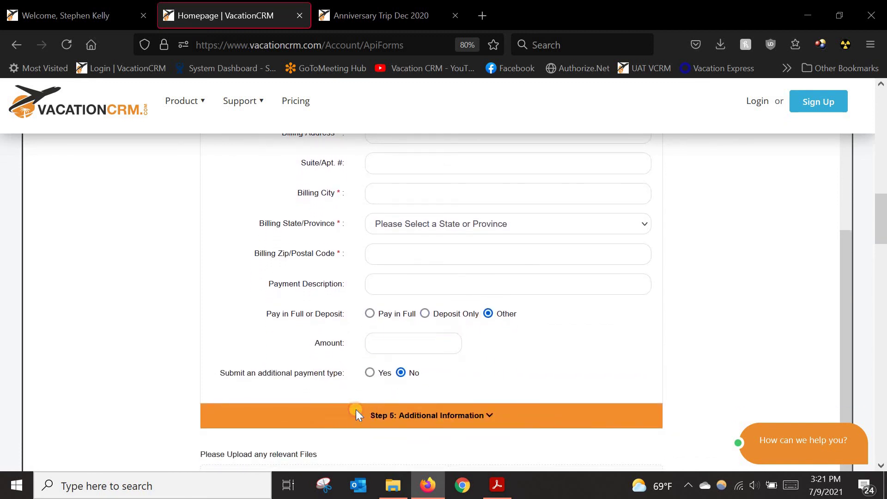
{"action": "scroll", "coordinate": [293, 272], "scroll_direction": "up", "scroll_amount": 4}
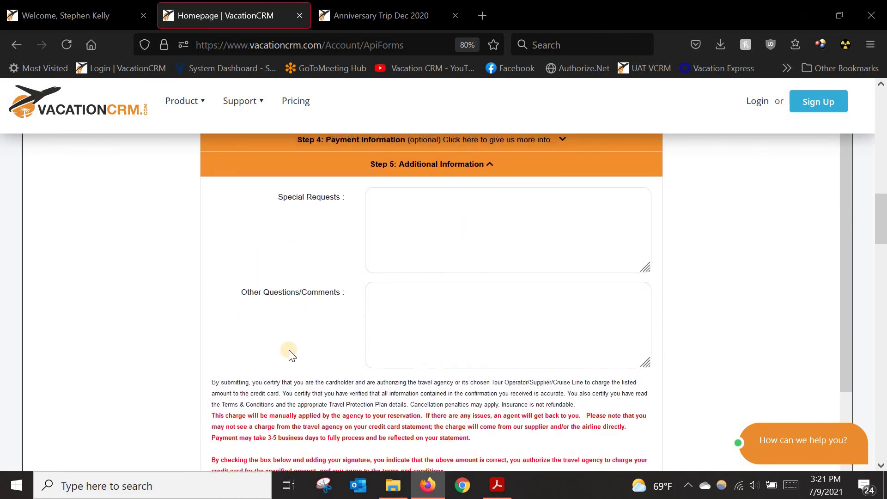
{"action": "scroll", "coordinate": [247, 370], "scroll_direction": "up", "scroll_amount": 1}
{"action": "scroll", "coordinate": [336, 401], "scroll_direction": "down", "scroll_amount": 2}
{"action": "scroll", "coordinate": [340, 304], "scroll_direction": "down", "scroll_amount": 1}
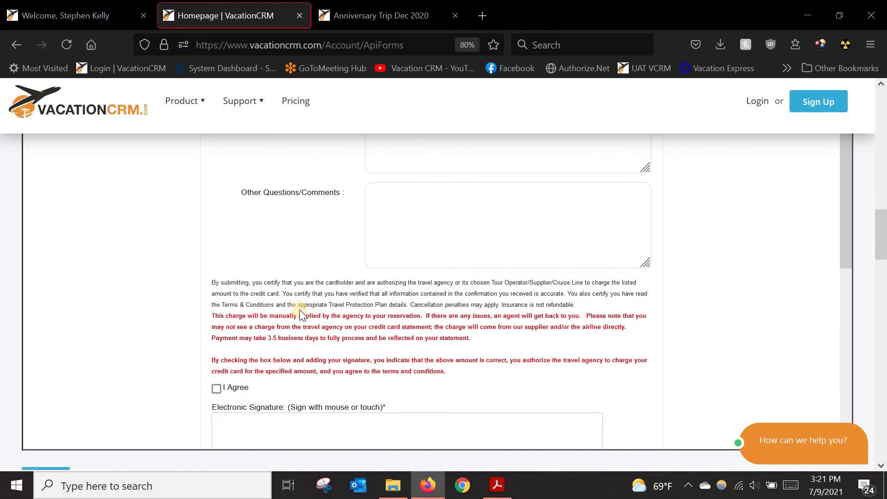
{"action": "scroll", "coordinate": [862, 268], "scroll_direction": "down", "scroll_amount": 3}
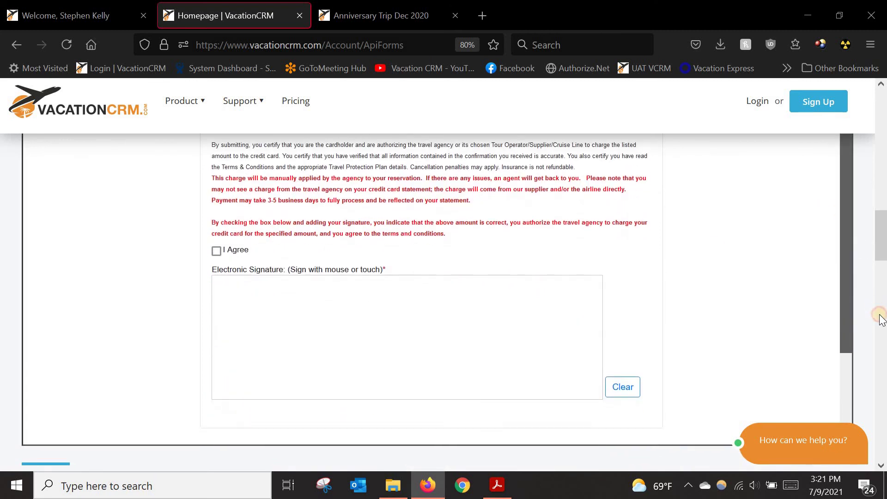
Step: Tick I Agree, draw a signature in the signature box, and return to the Welcome dashboard tab
{"action": "left_click", "coordinate": [216, 227]}
{"action": "mouse_move", "coordinate": [226, 342]}
{"action": "left_mouse_down"}
{"action": "mouse_move", "coordinate": [282, 345]}
{"action": "mouse_move", "coordinate": [530, 323]}
{"action": "left_mouse_up"}
{"action": "scroll", "coordinate": [765, 279], "scroll_direction": "down", "scroll_amount": 2}
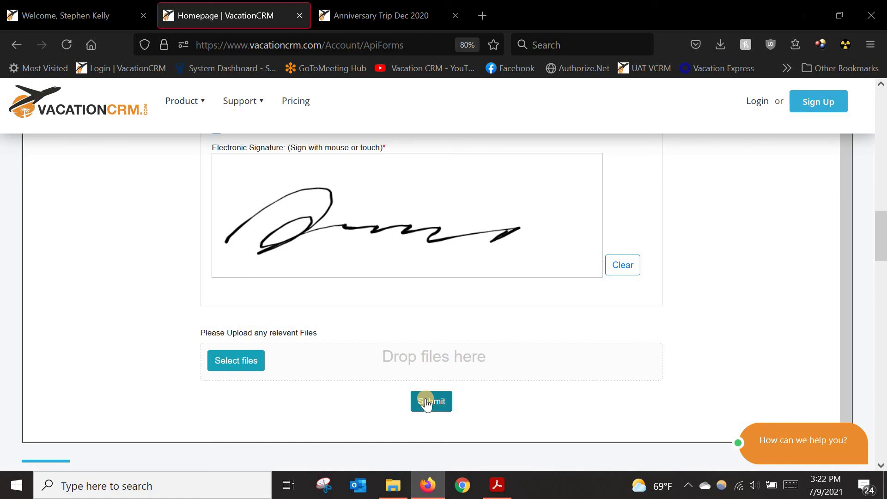
{"action": "left_click", "coordinate": [77, 12]}
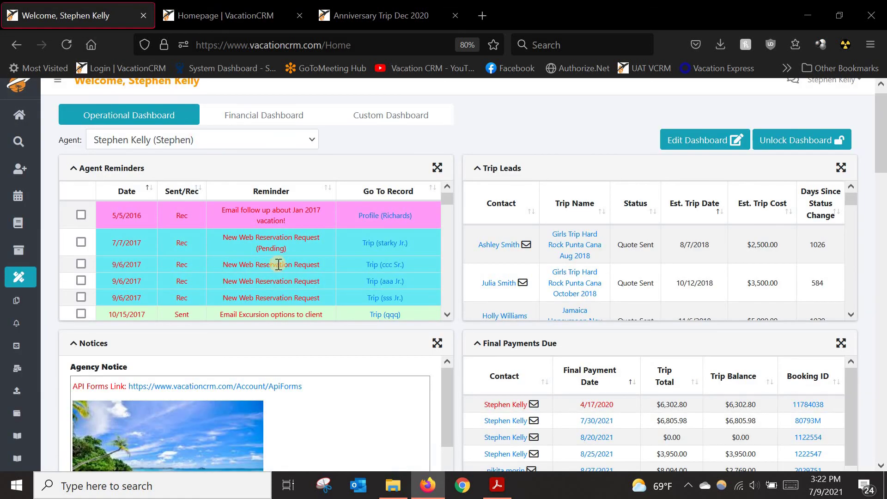
Step: Open the trip from the 9/13/2018 New Web Reservation Request reminder
{"action": "scroll", "coordinate": [278, 262], "scroll_direction": "down", "scroll_amount": 4}
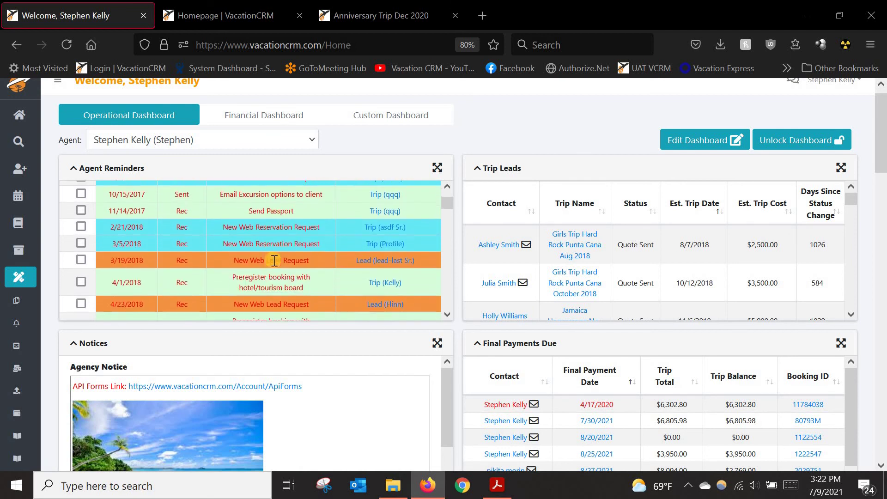
{"action": "scroll", "coordinate": [275, 261], "scroll_direction": "down", "scroll_amount": 3}
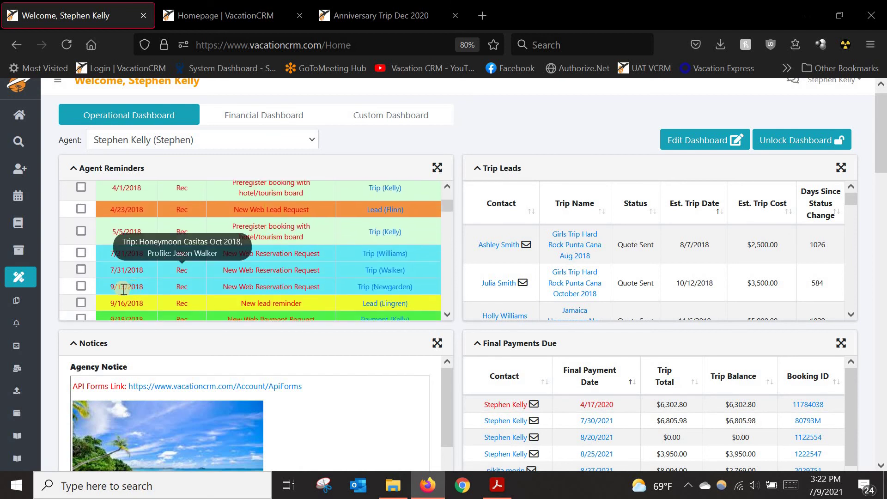
{"action": "scroll", "coordinate": [124, 290], "scroll_direction": "down", "scroll_amount": 1}
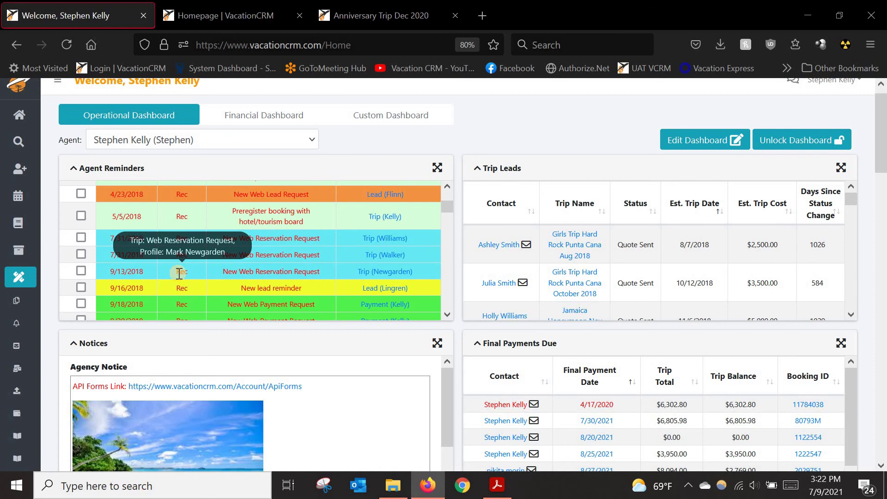
{"action": "left_click", "coordinate": [371, 273]}
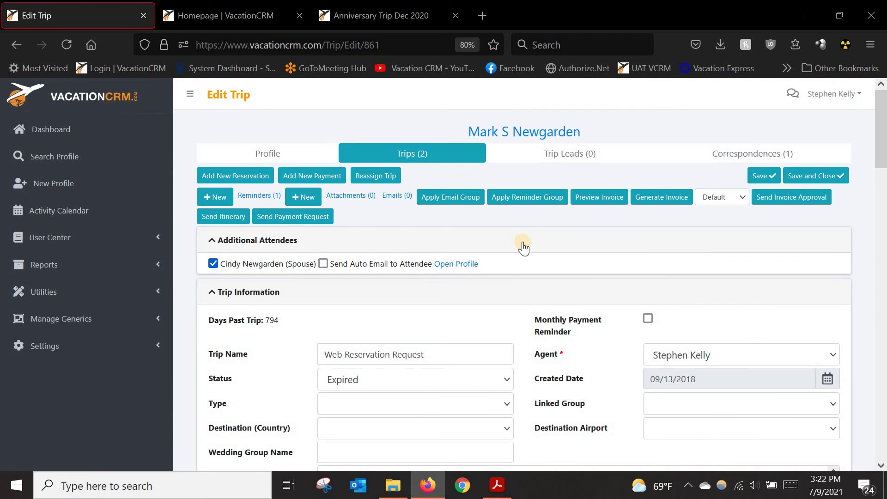
Step: Enlarge the trip's Notes box to show the full reservation request, then scroll back up
{"action": "scroll", "coordinate": [524, 257], "scroll_direction": "down", "scroll_amount": 3}
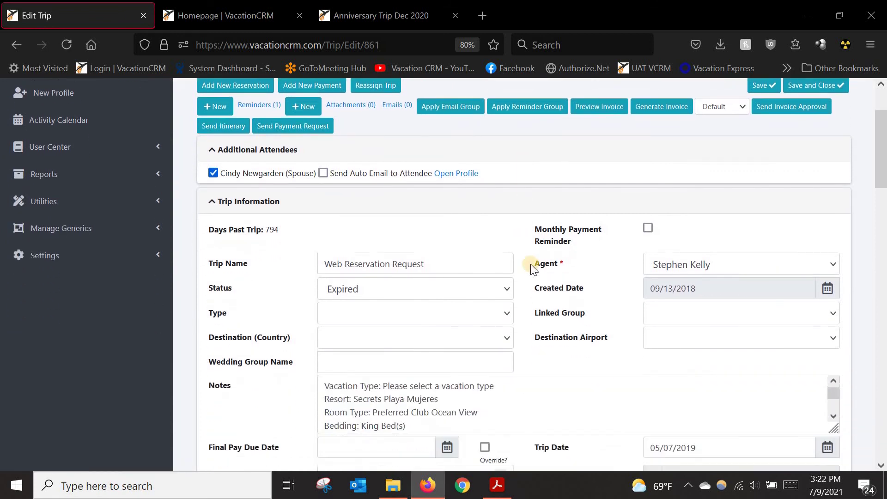
{"action": "left_click_drag", "start_coordinate": [832, 383], "coordinate": [839, 439]}
{"action": "scroll", "coordinate": [861, 345], "scroll_direction": "down", "scroll_amount": 2}
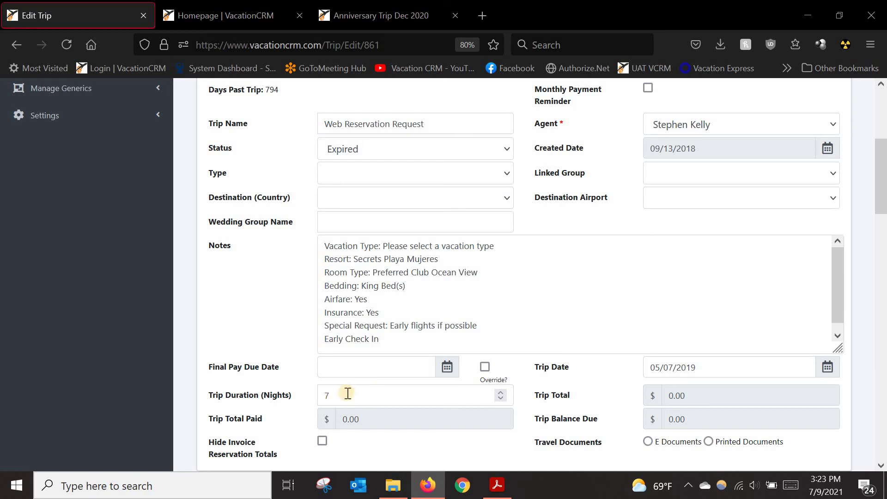
{"action": "scroll", "coordinate": [332, 390], "scroll_direction": "up", "scroll_amount": 4}
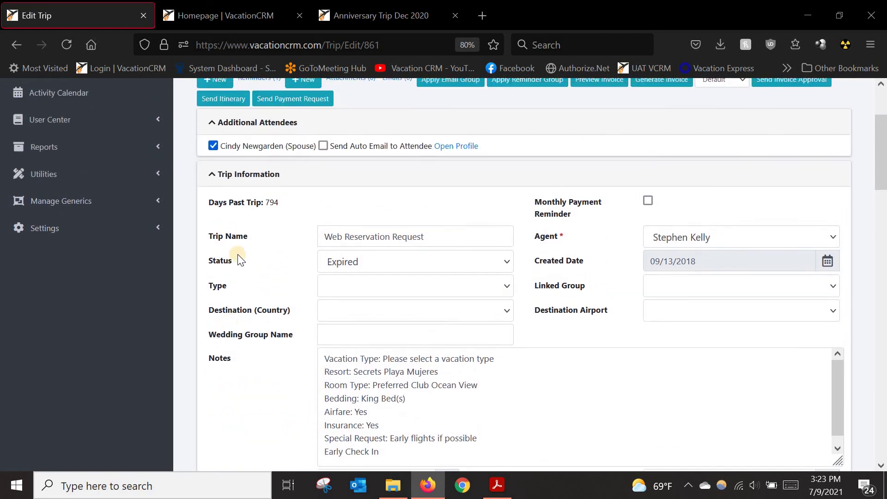
{"action": "scroll", "coordinate": [337, 270], "scroll_direction": "up", "scroll_amount": 1}
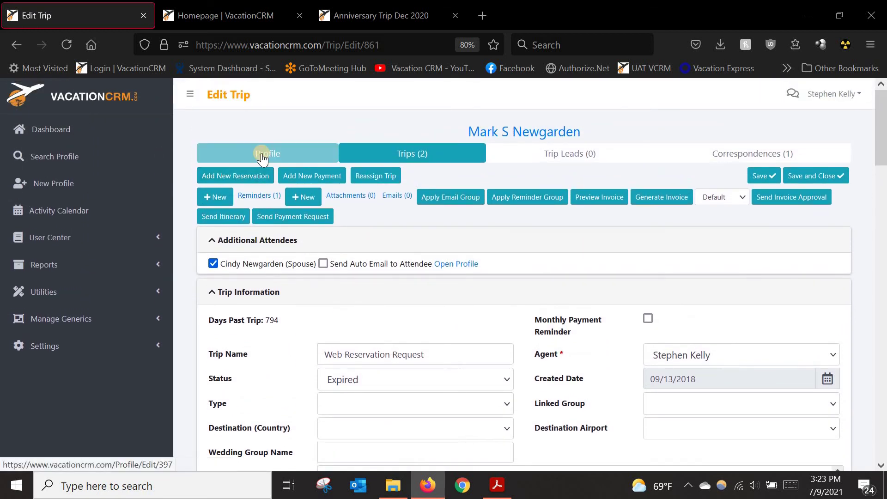
Step: Open the client's profile and reveal the full CC1 card number under Credit Cards
{"action": "left_click", "coordinate": [262, 157]}
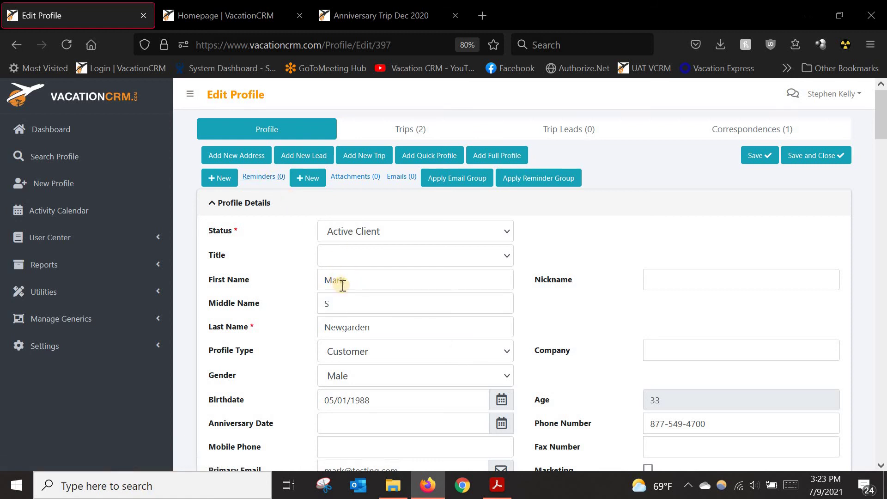
{"action": "scroll", "coordinate": [337, 235], "scroll_direction": "down", "scroll_amount": 2}
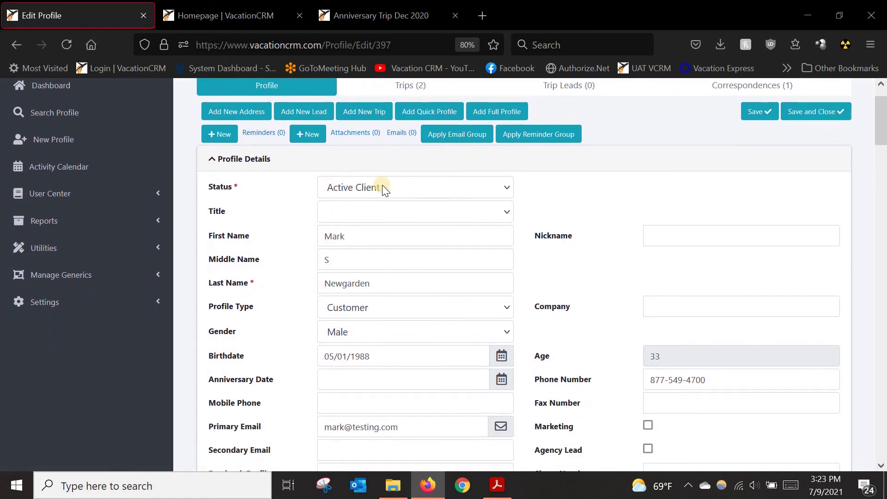
{"action": "scroll", "coordinate": [361, 296], "scroll_direction": "down", "scroll_amount": 4}
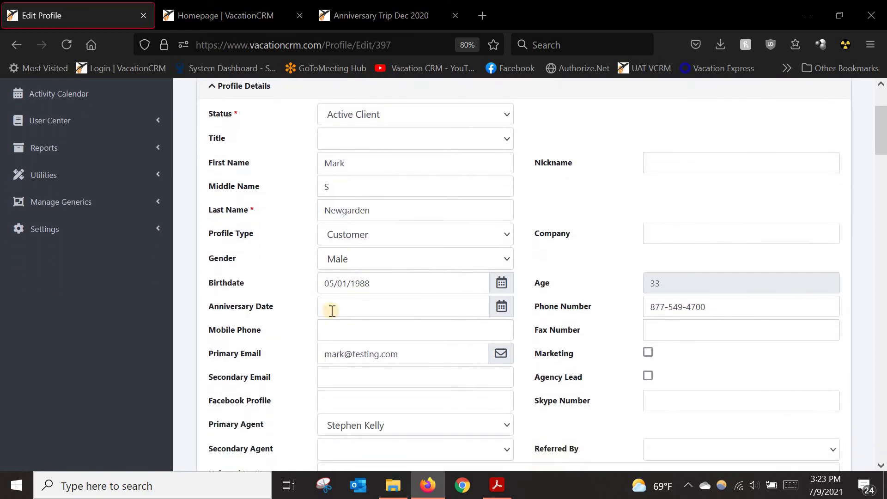
{"action": "scroll", "coordinate": [255, 236], "scroll_direction": "down", "scroll_amount": 8}
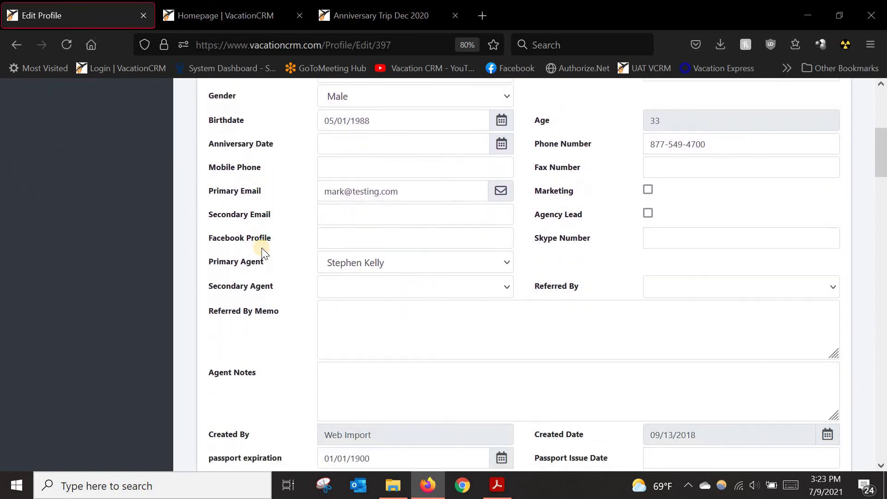
{"action": "scroll", "coordinate": [266, 255], "scroll_direction": "down", "scroll_amount": 6}
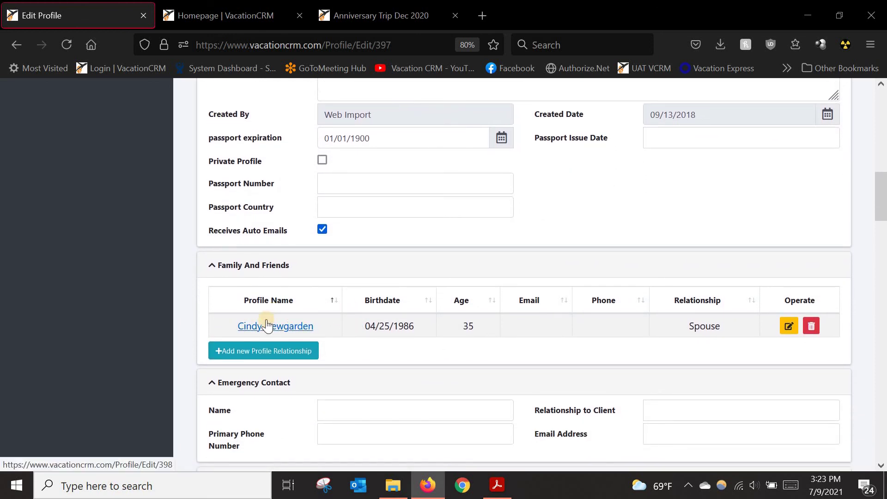
{"action": "scroll", "coordinate": [416, 329], "scroll_direction": "down", "scroll_amount": 6}
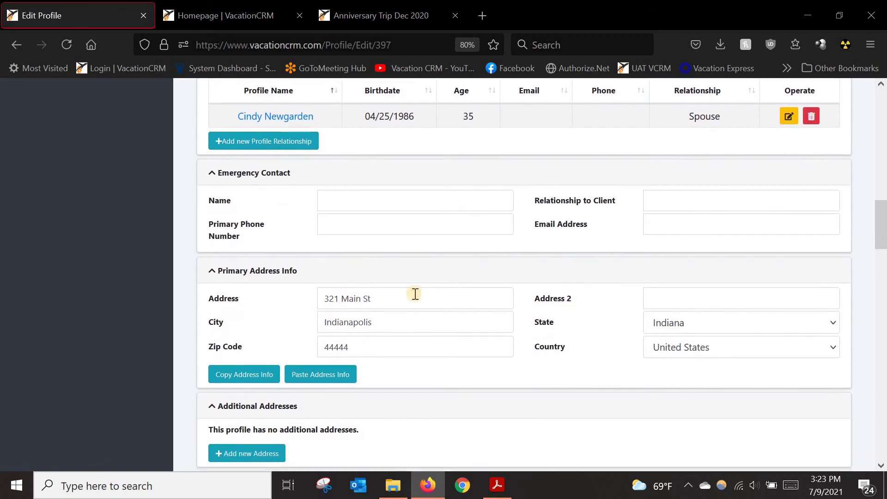
{"action": "scroll", "coordinate": [418, 309], "scroll_direction": "down", "scroll_amount": 4}
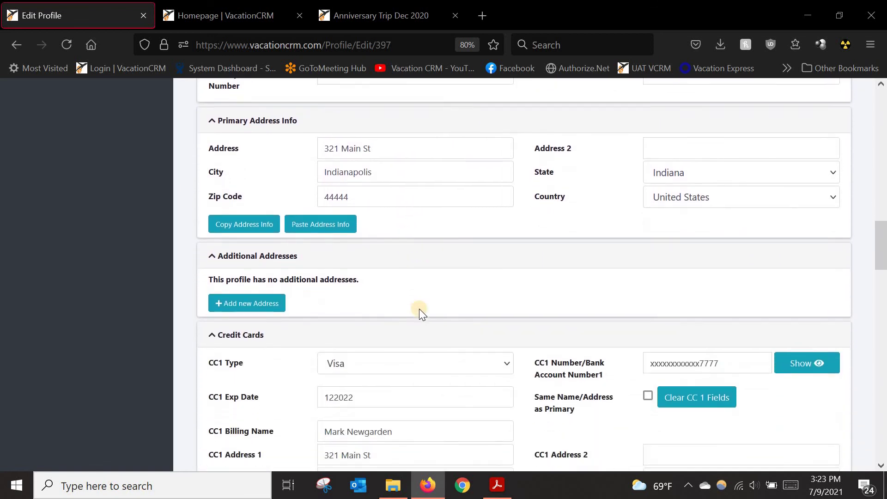
{"action": "scroll", "coordinate": [420, 309], "scroll_direction": "down", "scroll_amount": 4}
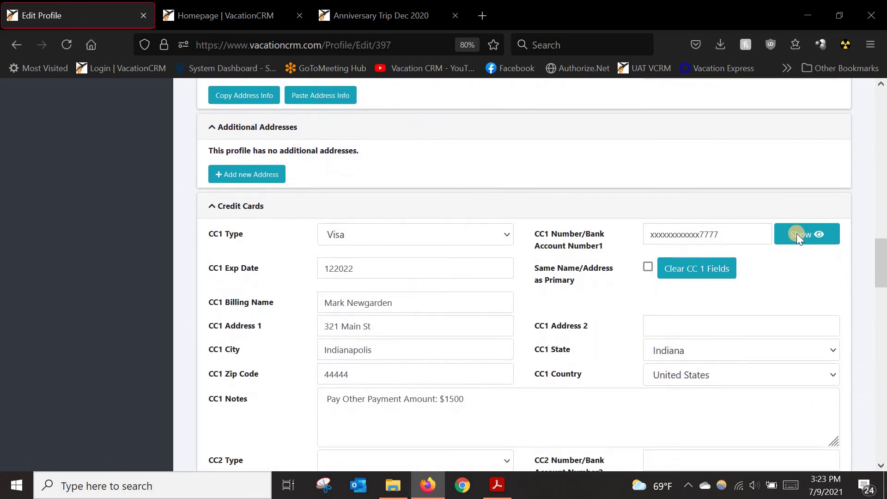
{"action": "scroll", "coordinate": [800, 229], "scroll_direction": "down", "scroll_amount": 1}
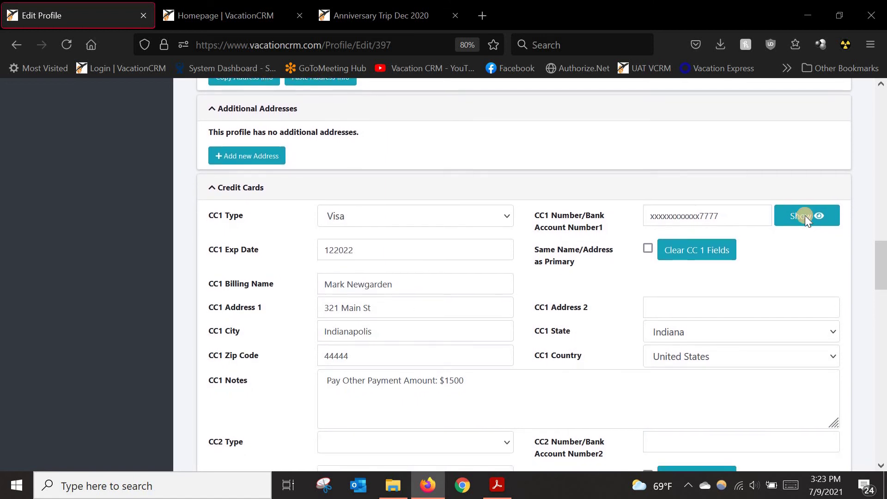
{"action": "left_click", "coordinate": [805, 215]}
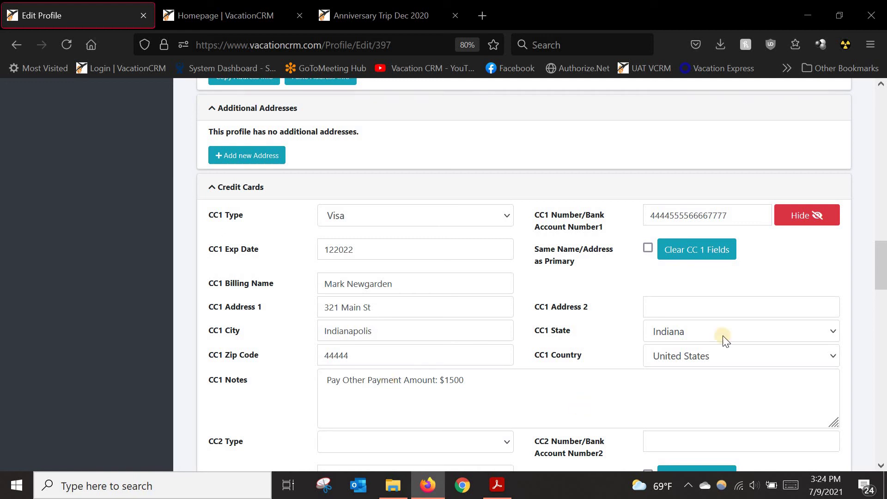
Step: Scroll back up and return to the Dashboard from the sidebar
{"action": "scroll", "coordinate": [884, 111], "scroll_direction": "up", "scroll_amount": 5}
{"action": "scroll", "coordinate": [883, 111], "scroll_direction": "up", "scroll_amount": 10}
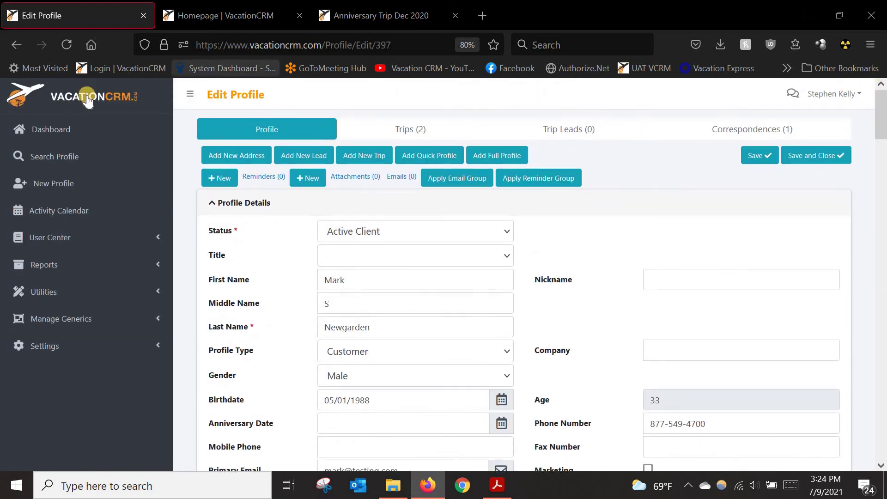
{"action": "left_click", "coordinate": [55, 129]}
Step: Switch to the Homepage tab and scroll past Submit to the blank Payment Form
{"action": "left_click", "coordinate": [195, 15]}
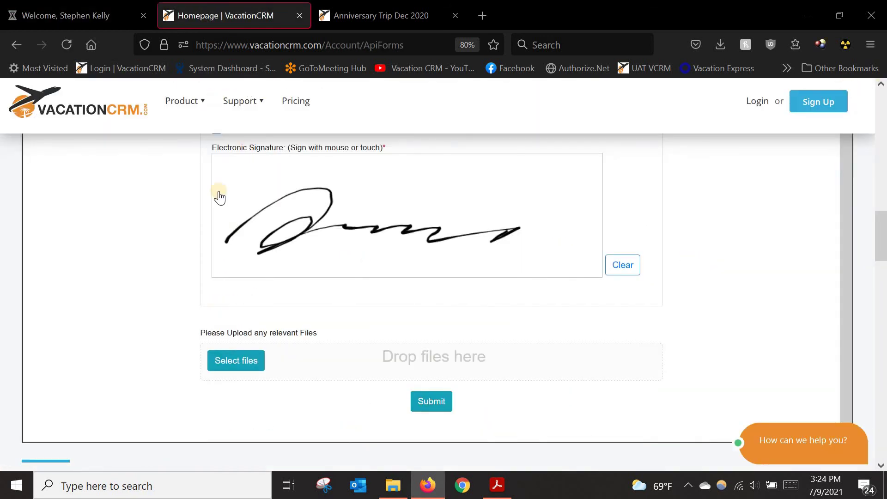
{"action": "scroll", "coordinate": [8, 299], "scroll_direction": "down", "scroll_amount": 4}
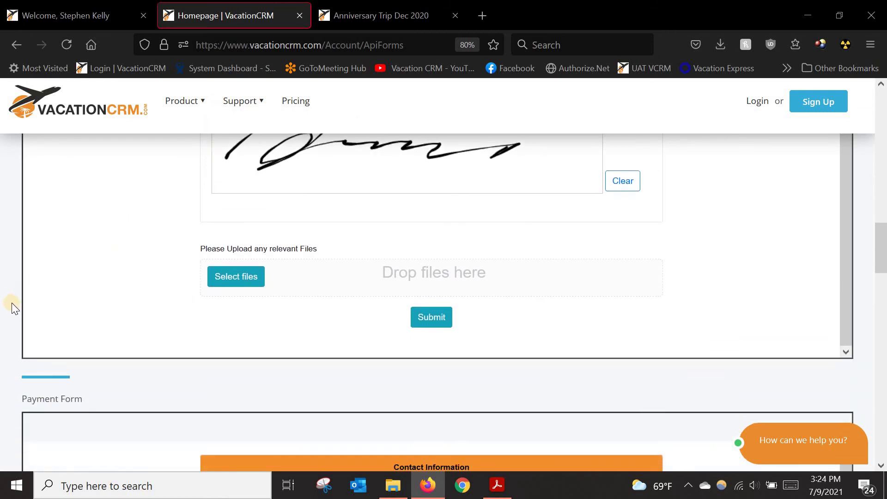
{"action": "scroll", "coordinate": [14, 309], "scroll_direction": "down", "scroll_amount": 3}
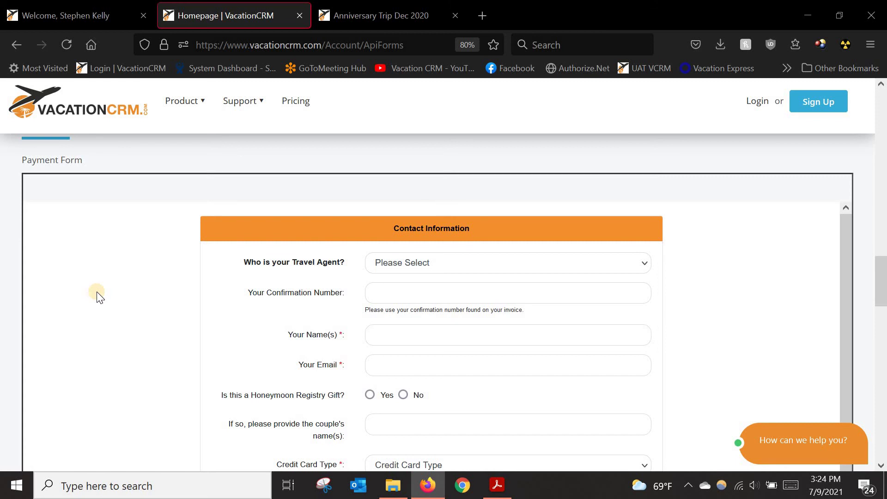
{"action": "scroll", "coordinate": [4, 271], "scroll_direction": "down", "scroll_amount": 5}
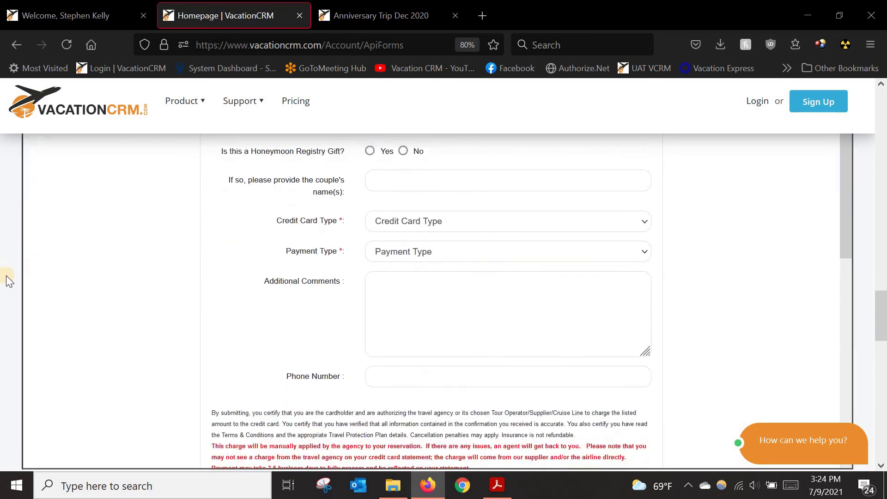
{"action": "scroll", "coordinate": [6, 276], "scroll_direction": "down", "scroll_amount": 10}
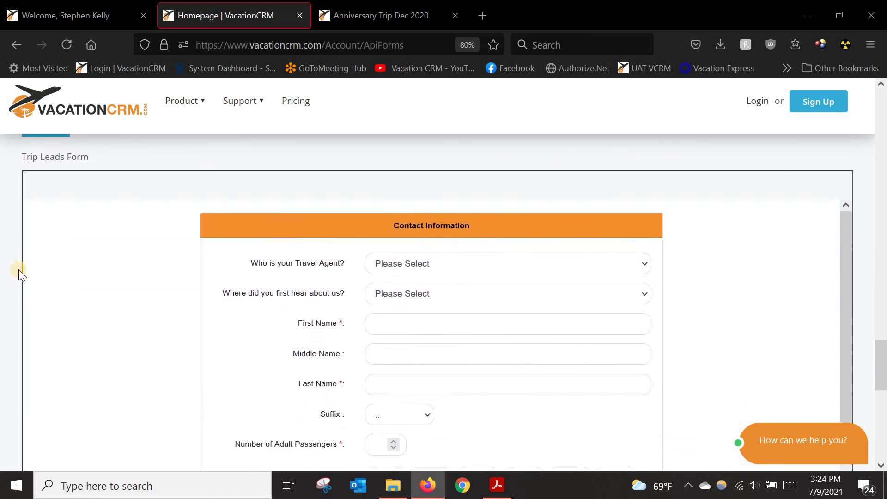
Step: Review the registration form's travel agent list and fields, then return to the Welcome dashboard tab
{"action": "scroll", "coordinate": [50, 300], "scroll_direction": "down", "scroll_amount": 1}
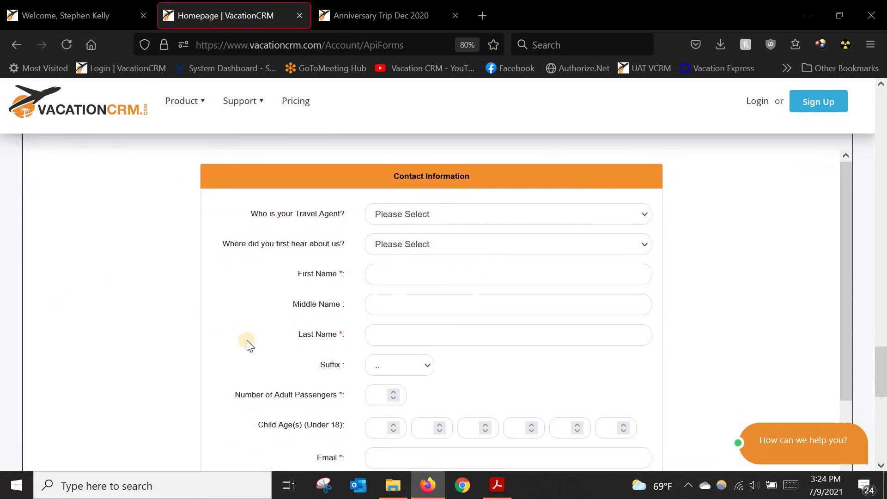
{"action": "left_click", "coordinate": [401, 215]}
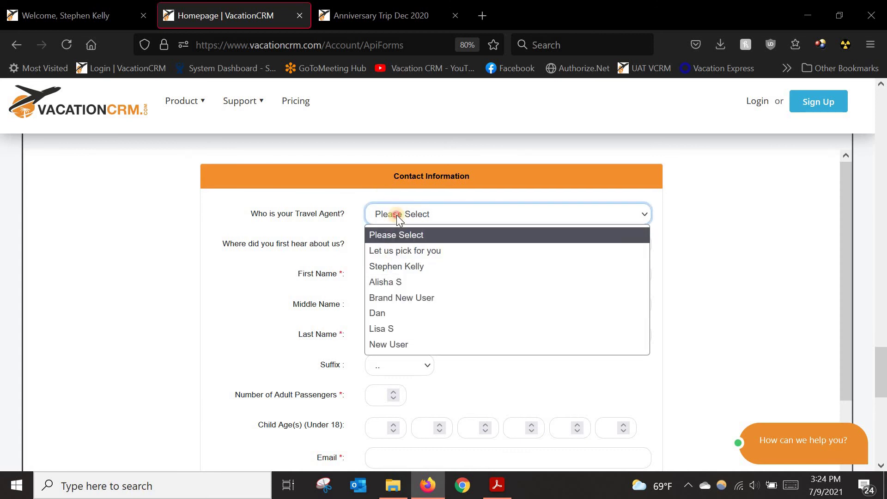
{"action": "left_click", "coordinate": [397, 215]}
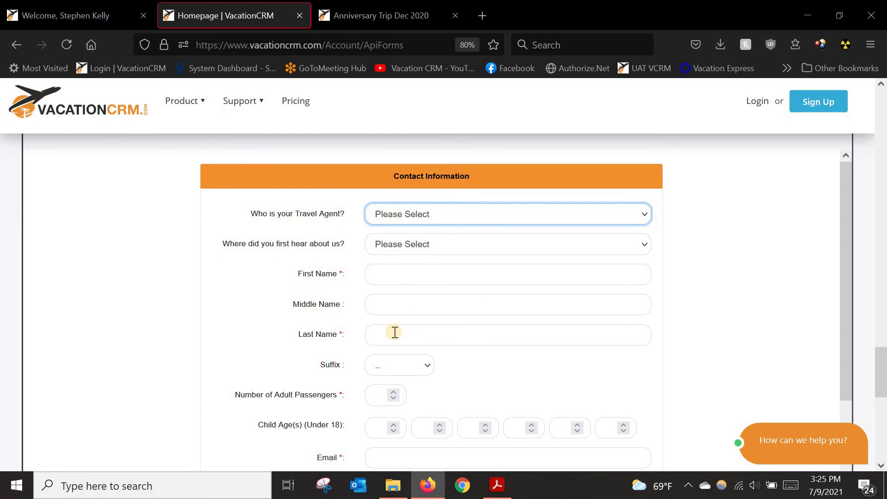
{"action": "scroll", "coordinate": [386, 313], "scroll_direction": "down", "scroll_amount": 1}
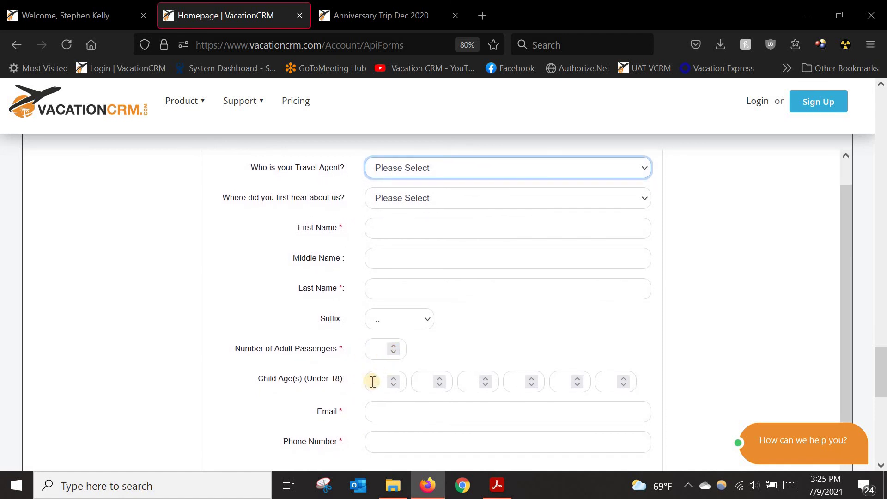
{"action": "scroll", "coordinate": [380, 385], "scroll_direction": "down", "scroll_amount": 6}
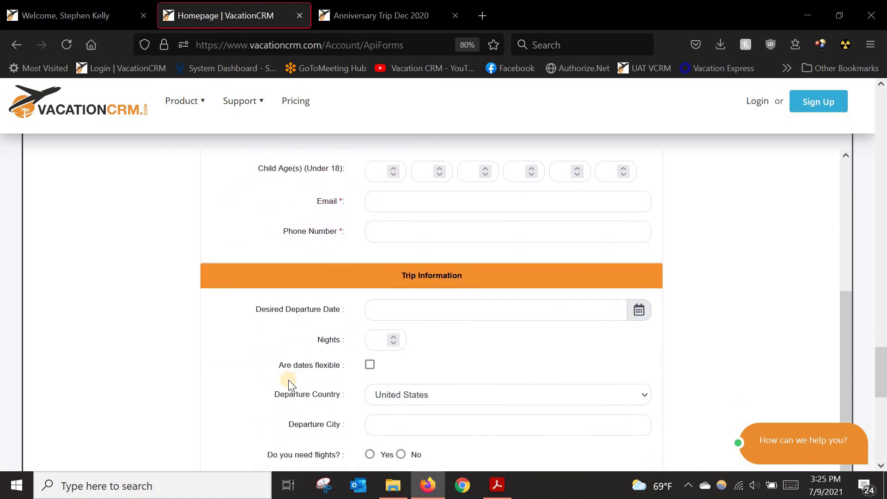
{"action": "scroll", "coordinate": [282, 365], "scroll_direction": "down", "scroll_amount": 1}
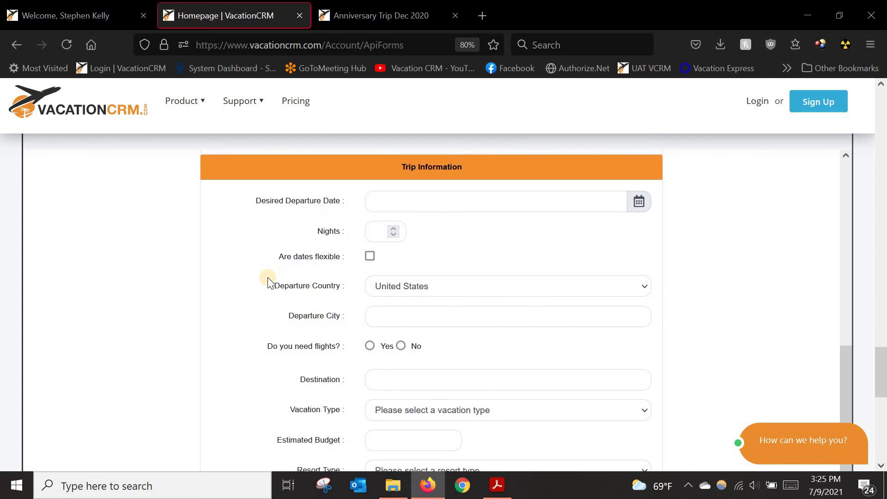
{"action": "scroll", "coordinate": [320, 439], "scroll_direction": "down", "scroll_amount": 1}
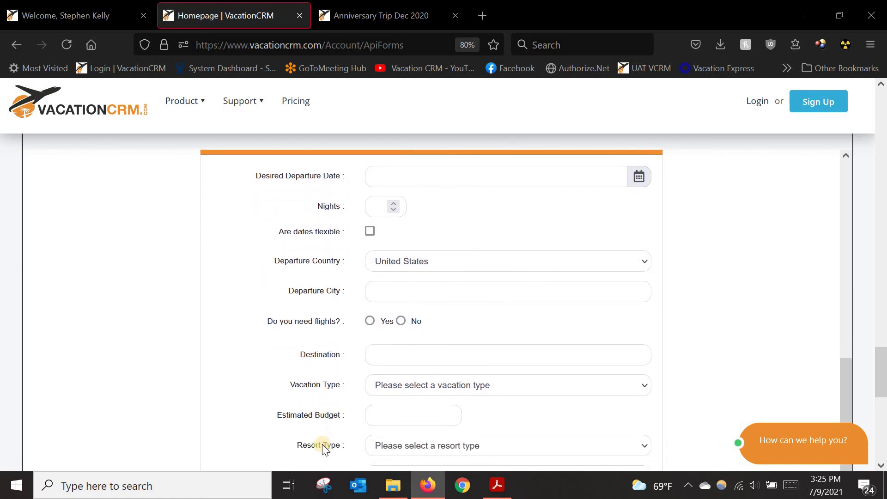
{"action": "scroll", "coordinate": [315, 425], "scroll_direction": "down", "scroll_amount": 2}
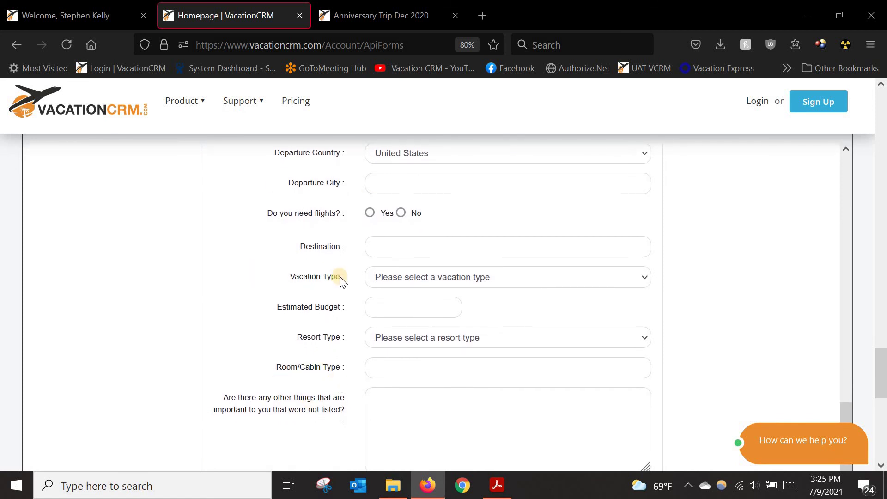
{"action": "scroll", "coordinate": [340, 278], "scroll_direction": "up", "scroll_amount": 5}
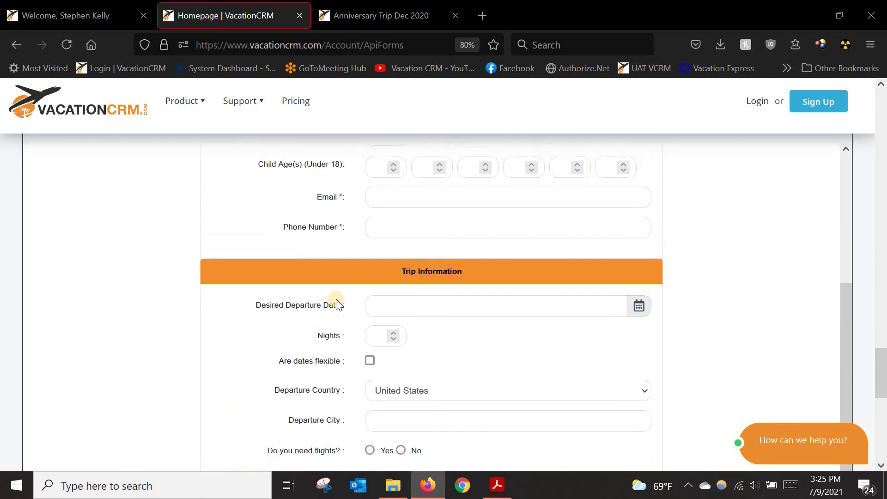
{"action": "scroll", "coordinate": [337, 300], "scroll_direction": "up", "scroll_amount": 5}
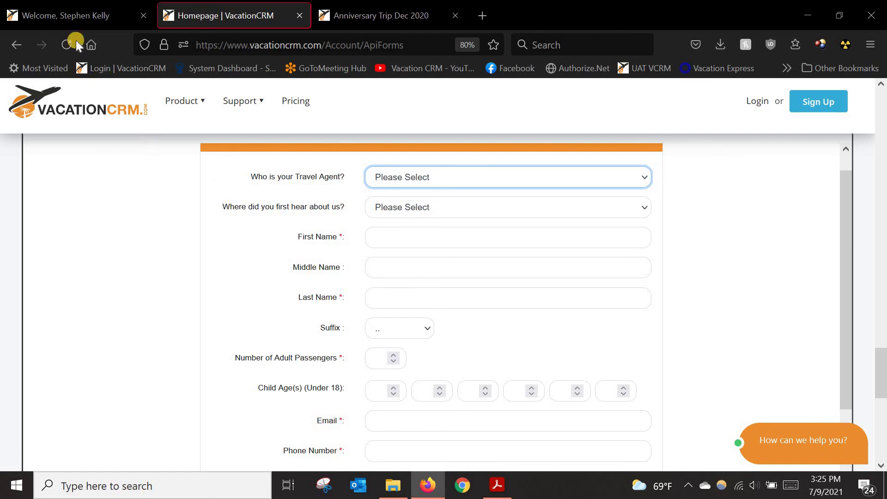
{"action": "left_click", "coordinate": [71, 21]}
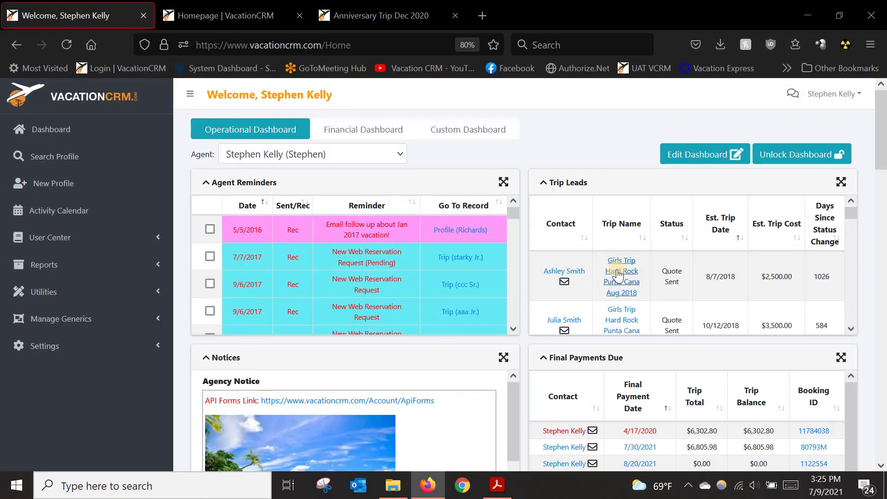
Step: Collapse the dashboard's left sidebar to icons only using the hamburger beside the welcome heading
{"action": "left_click", "coordinate": [192, 91]}
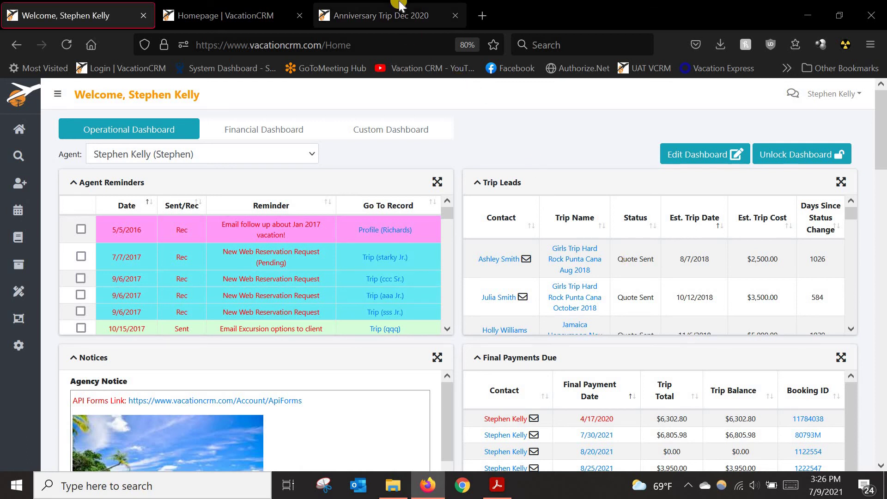
Step: Switch to the Anniversary Trip Dec 2020 quote and scroll past the intro to Royalton CHIC Suites Cancun
{"action": "left_click", "coordinate": [402, 18]}
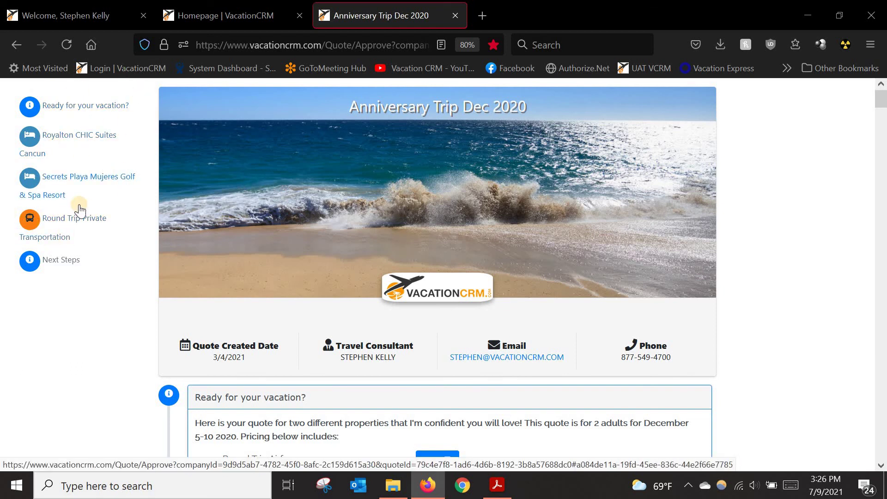
{"action": "scroll", "coordinate": [228, 238], "scroll_direction": "down", "scroll_amount": 2}
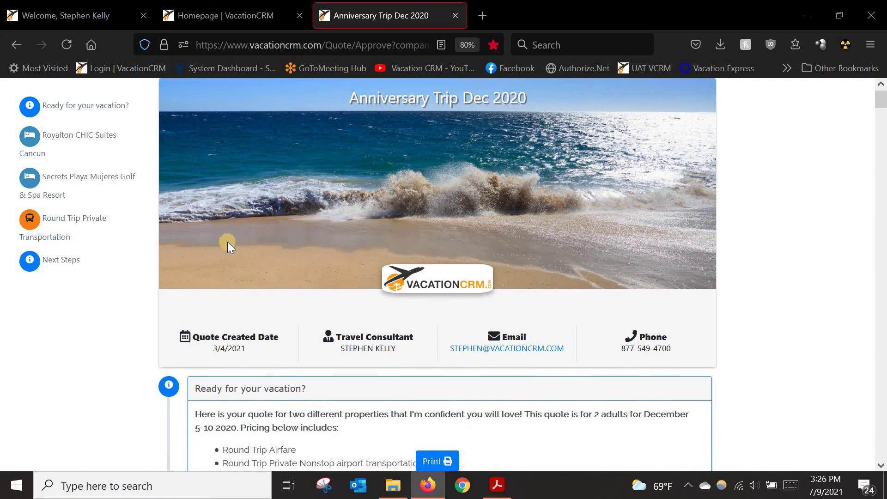
{"action": "scroll", "coordinate": [228, 245], "scroll_direction": "down", "scroll_amount": 3}
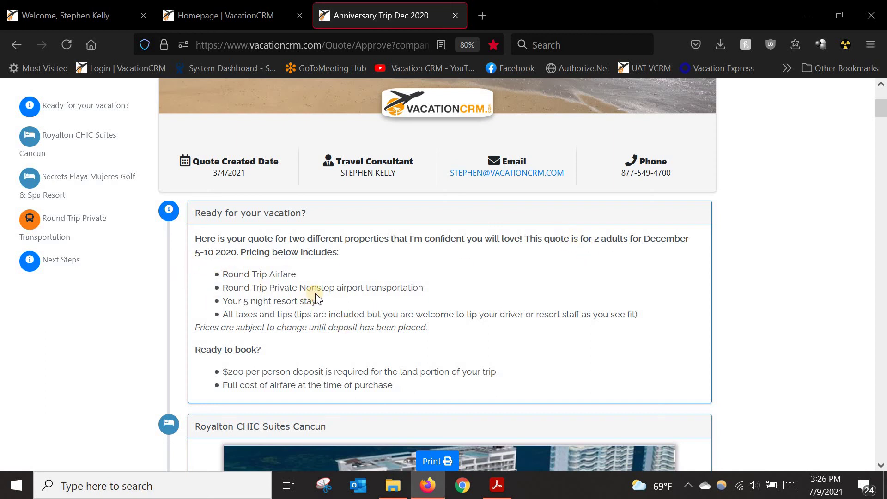
{"action": "scroll", "coordinate": [309, 305], "scroll_direction": "down", "scroll_amount": 3}
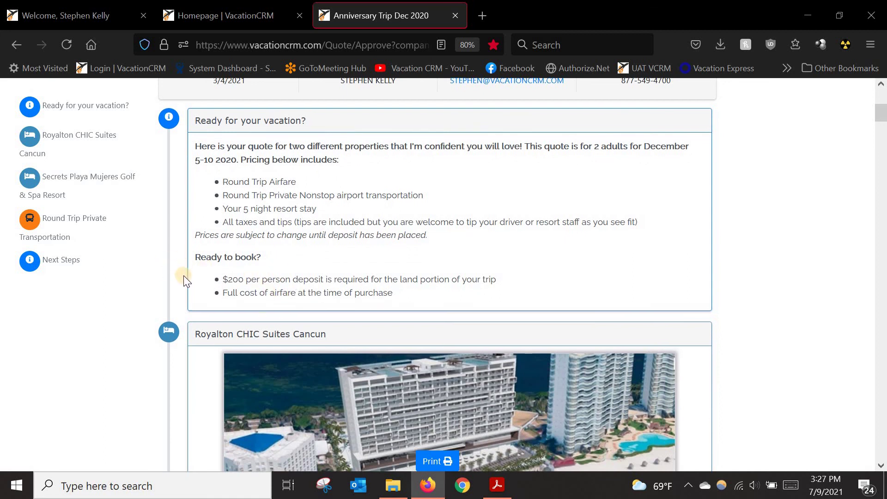
{"action": "scroll", "coordinate": [183, 276], "scroll_direction": "down", "scroll_amount": 3}
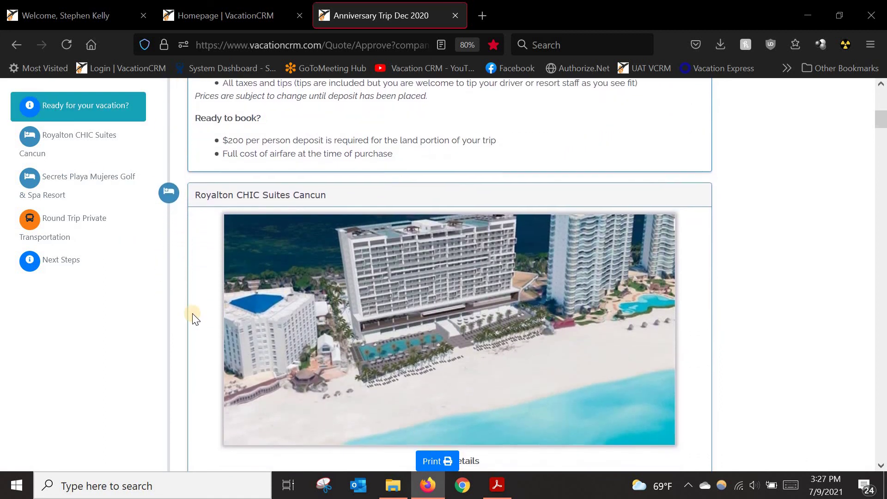
{"action": "scroll", "coordinate": [192, 312], "scroll_direction": "down", "scroll_amount": 3}
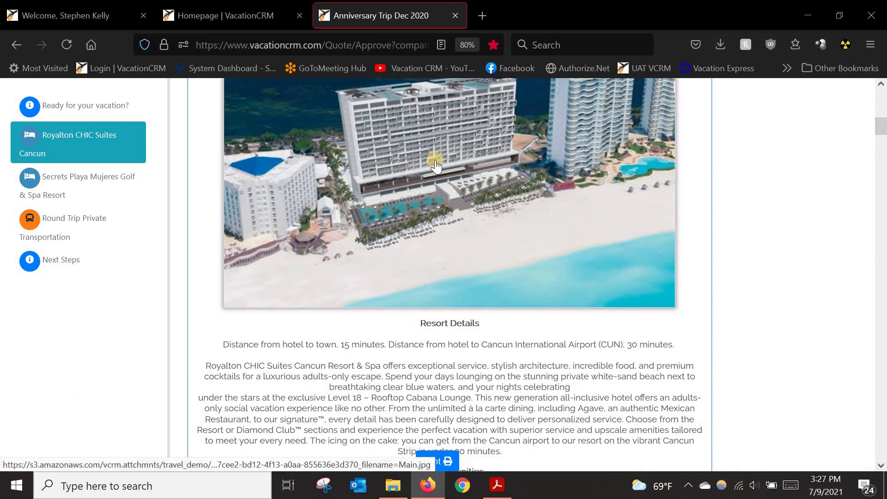
Step: Scroll through Royalton amenities, suites and Diamond Club inclusions down to Secrets Playa Mujeres Golf & Spa Resort
{"action": "scroll", "coordinate": [447, 203], "scroll_direction": "down", "scroll_amount": 1}
{"action": "scroll", "coordinate": [434, 199], "scroll_direction": "down", "scroll_amount": 5}
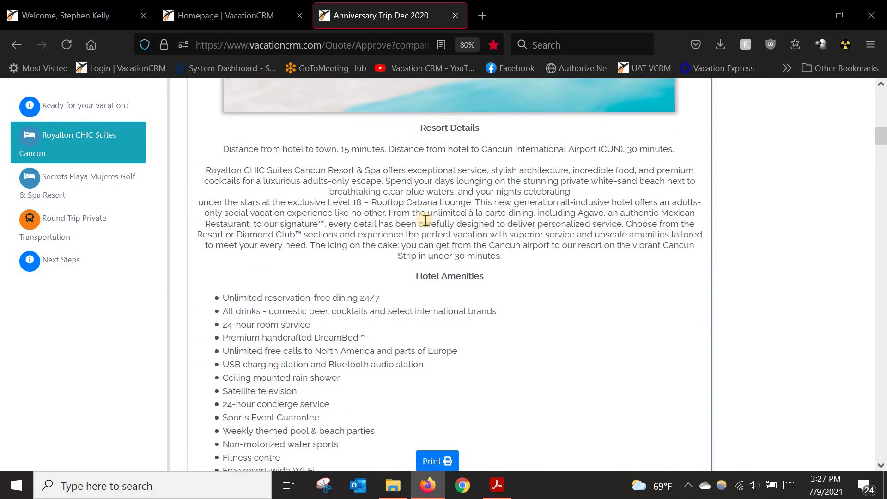
{"action": "scroll", "coordinate": [407, 162], "scroll_direction": "down", "scroll_amount": 6}
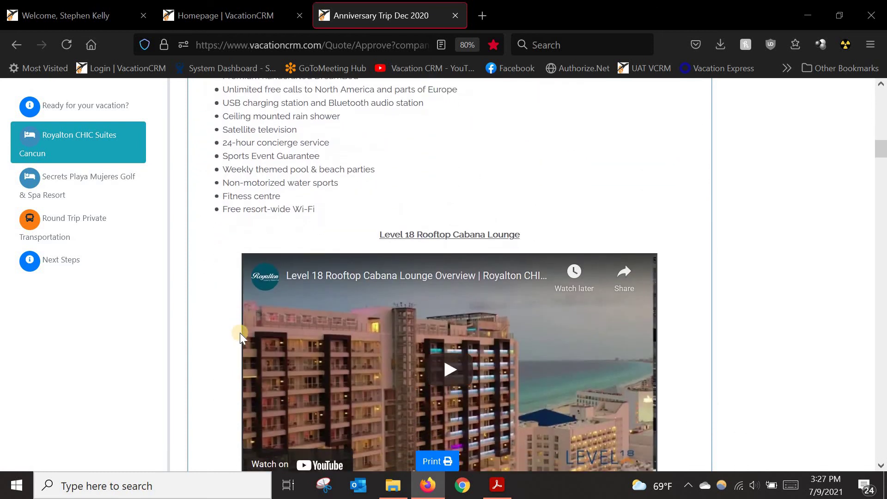
{"action": "scroll", "coordinate": [351, 308], "scroll_direction": "down", "scroll_amount": 4}
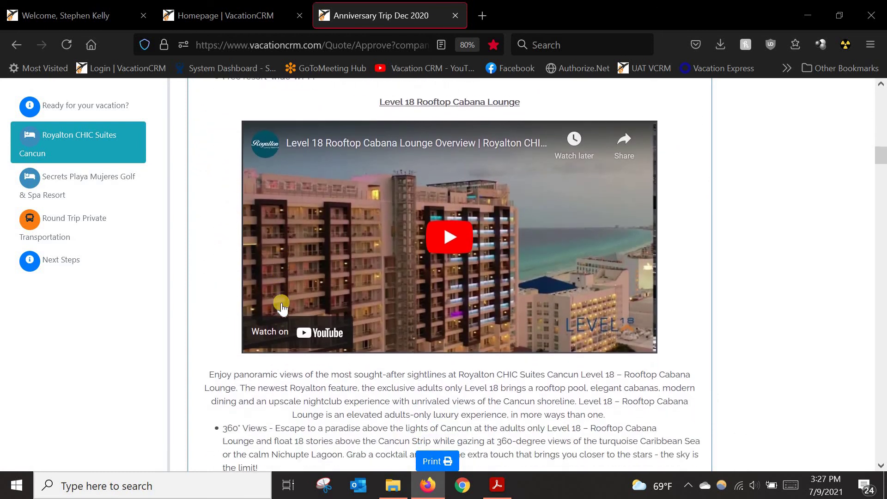
{"action": "scroll", "coordinate": [300, 309], "scroll_direction": "down", "scroll_amount": 7}
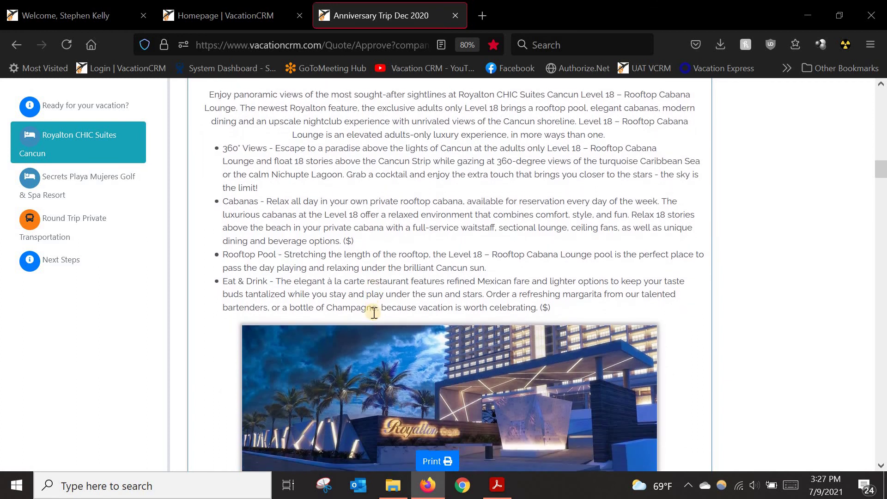
{"action": "scroll", "coordinate": [407, 318], "scroll_direction": "down", "scroll_amount": 7}
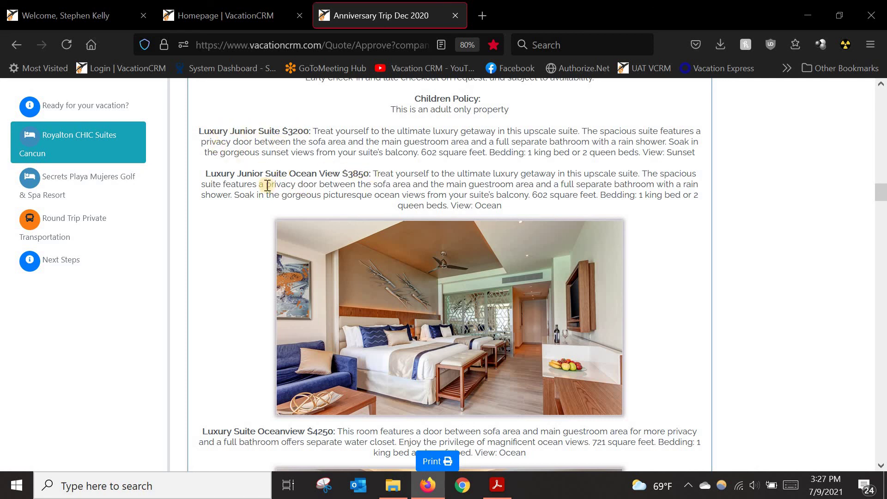
{"action": "scroll", "coordinate": [397, 270], "scroll_direction": "down", "scroll_amount": 4}
{"action": "scroll", "coordinate": [375, 298], "scroll_direction": "down", "scroll_amount": 1}
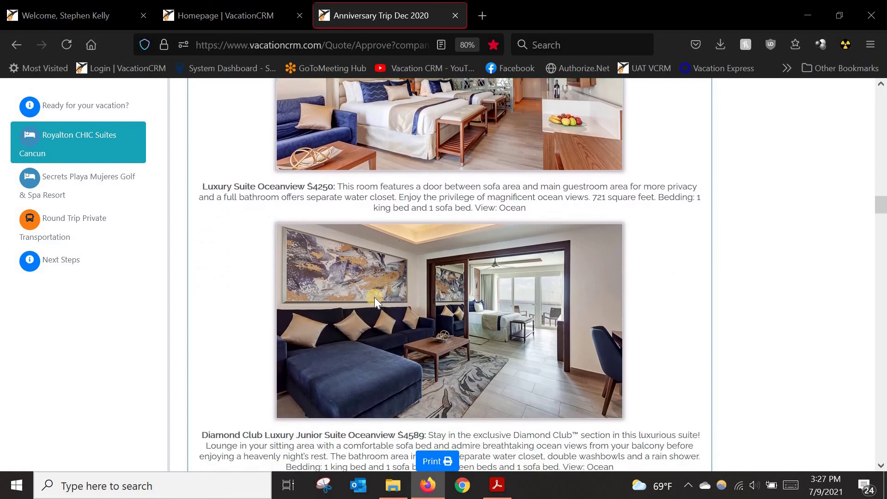
{"action": "scroll", "coordinate": [368, 292], "scroll_direction": "down", "scroll_amount": 3}
{"action": "scroll", "coordinate": [365, 275], "scroll_direction": "down", "scroll_amount": 8}
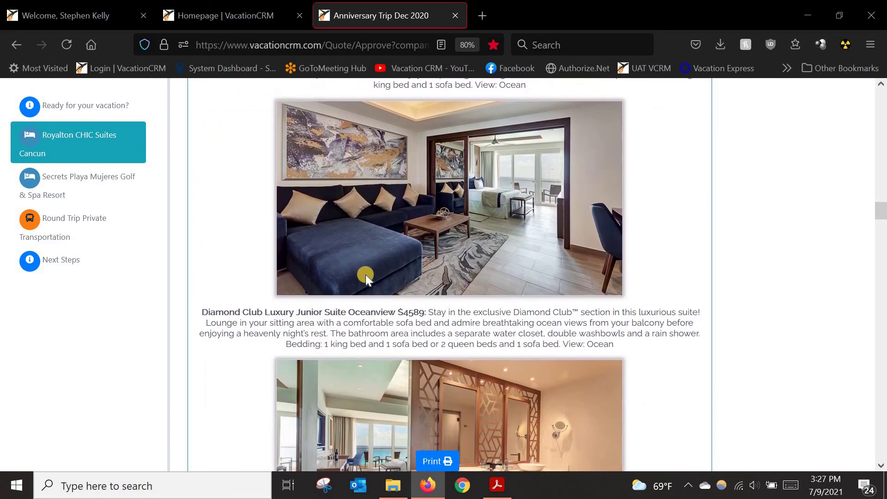
{"action": "scroll", "coordinate": [365, 274], "scroll_direction": "down", "scroll_amount": 7}
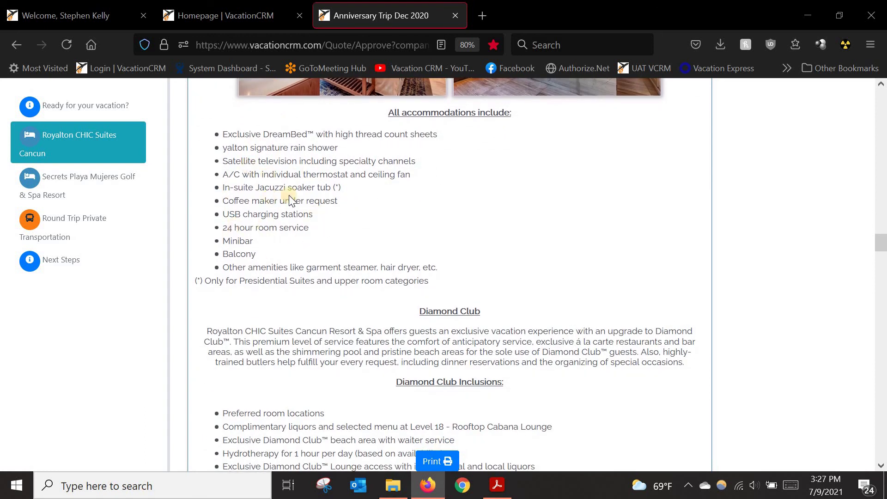
{"action": "scroll", "coordinate": [305, 321], "scroll_direction": "down", "scroll_amount": 3}
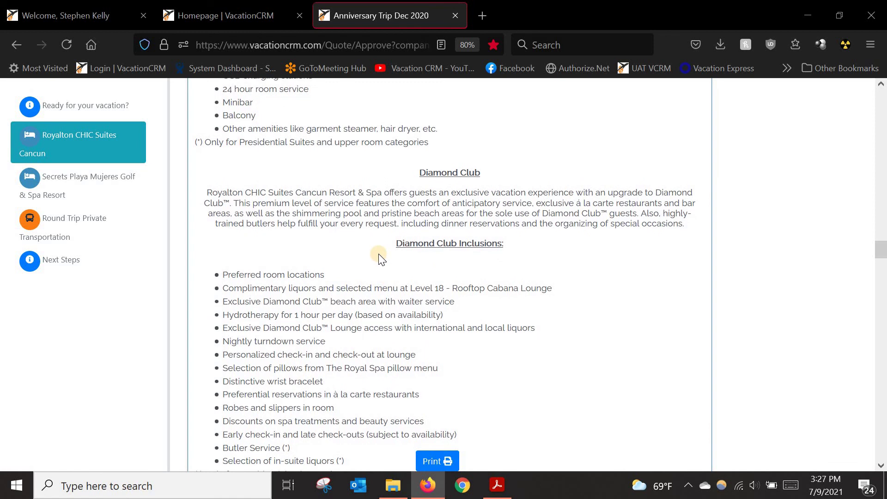
{"action": "scroll", "coordinate": [380, 259], "scroll_direction": "down", "scroll_amount": 5}
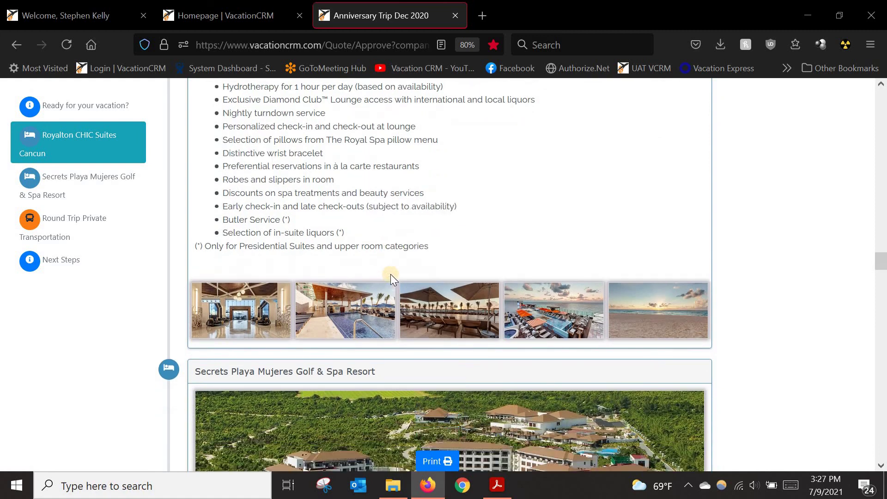
Step: Scroll through the remainder of the quote down to the Next Steps section
{"action": "scroll", "coordinate": [390, 273], "scroll_direction": "down", "scroll_amount": 10}
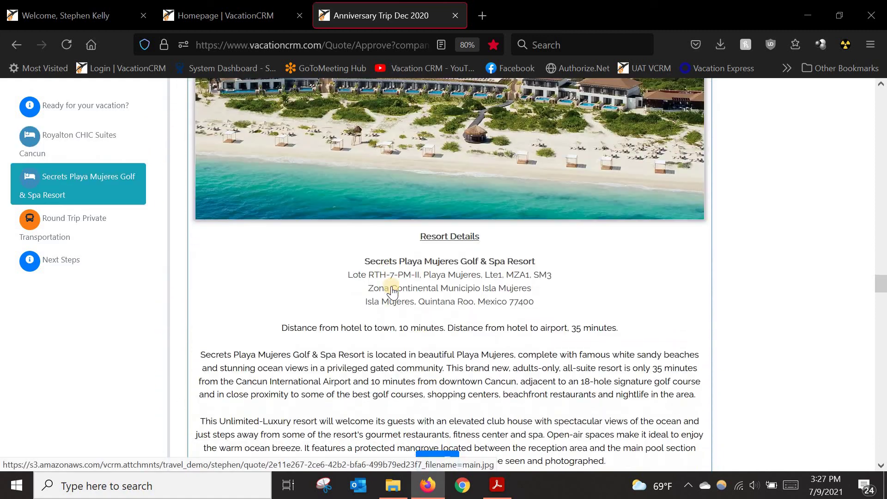
{"action": "scroll", "coordinate": [393, 291], "scroll_direction": "down", "scroll_amount": 8}
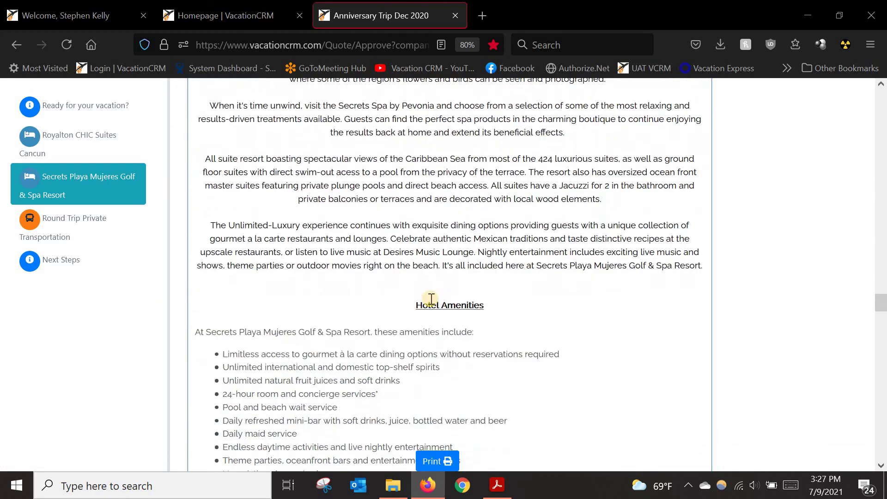
{"action": "scroll", "coordinate": [431, 299], "scroll_direction": "down", "scroll_amount": 13}
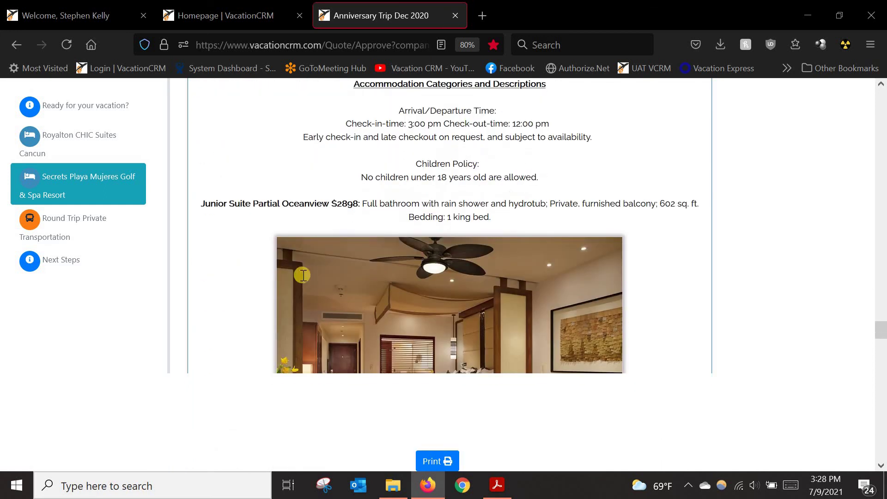
{"action": "scroll", "coordinate": [303, 276], "scroll_direction": "down", "scroll_amount": 4}
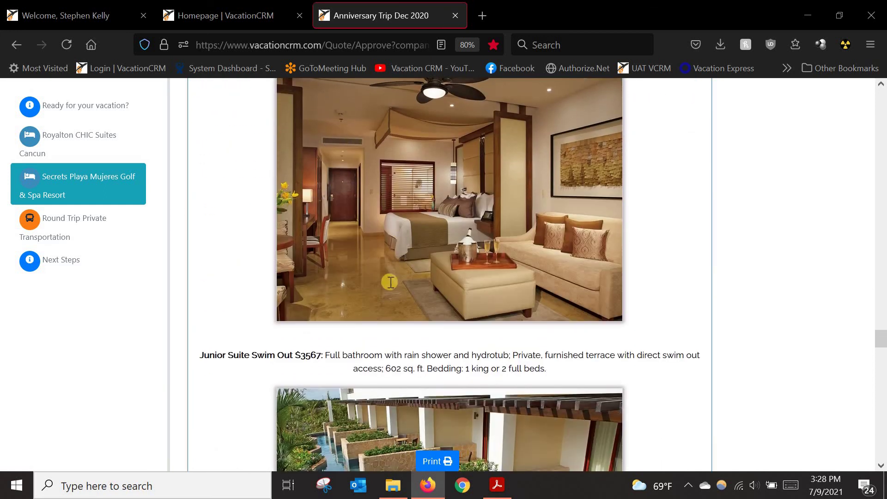
{"action": "scroll", "coordinate": [356, 326], "scroll_direction": "down", "scroll_amount": 9}
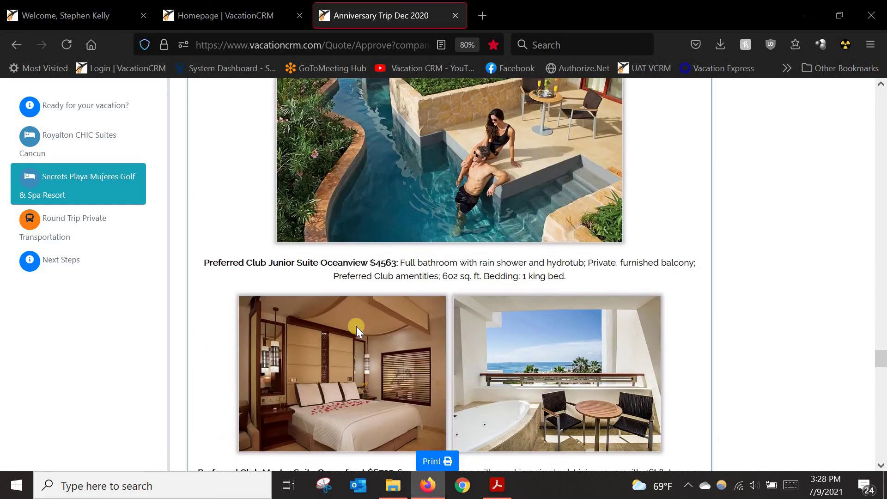
{"action": "scroll", "coordinate": [356, 326], "scroll_direction": "down", "scroll_amount": 10}
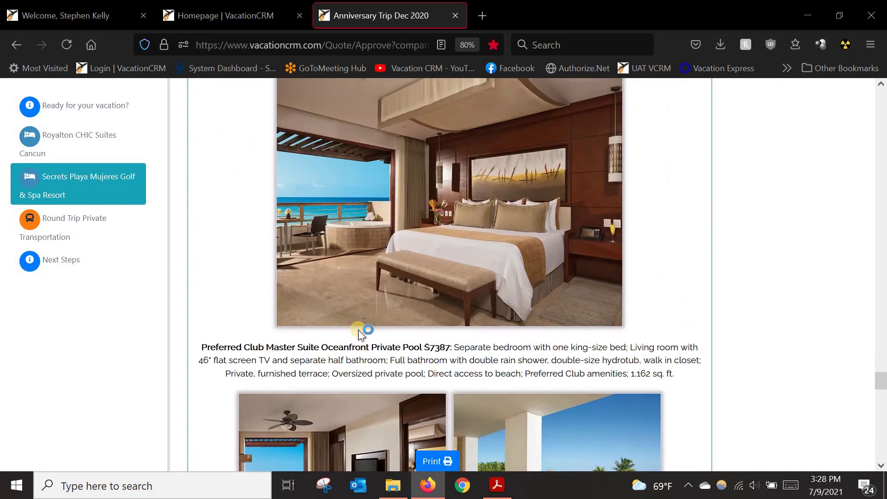
{"action": "scroll", "coordinate": [358, 328], "scroll_direction": "down", "scroll_amount": 9}
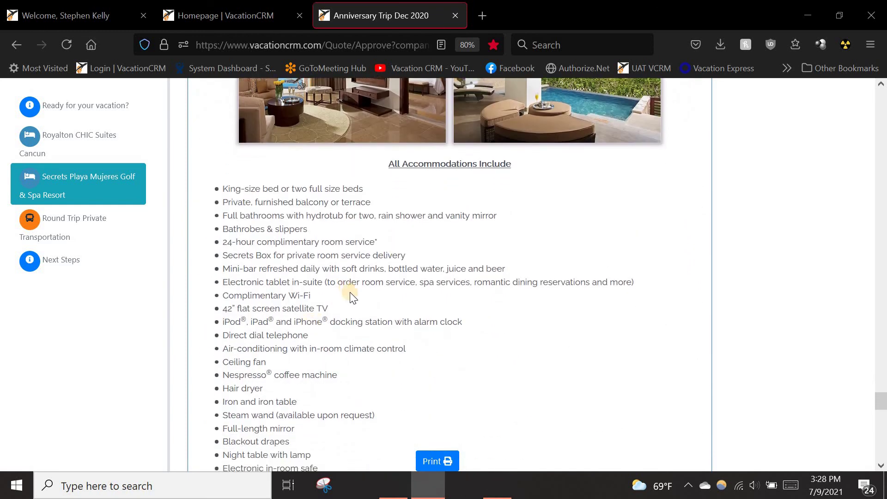
{"action": "scroll", "coordinate": [350, 298], "scroll_direction": "down", "scroll_amount": 8}
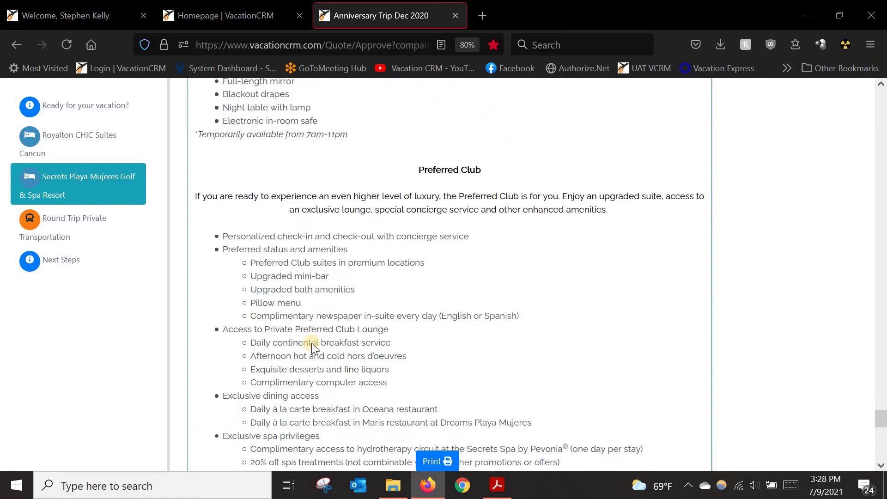
{"action": "scroll", "coordinate": [311, 343], "scroll_direction": "down", "scroll_amount": 7}
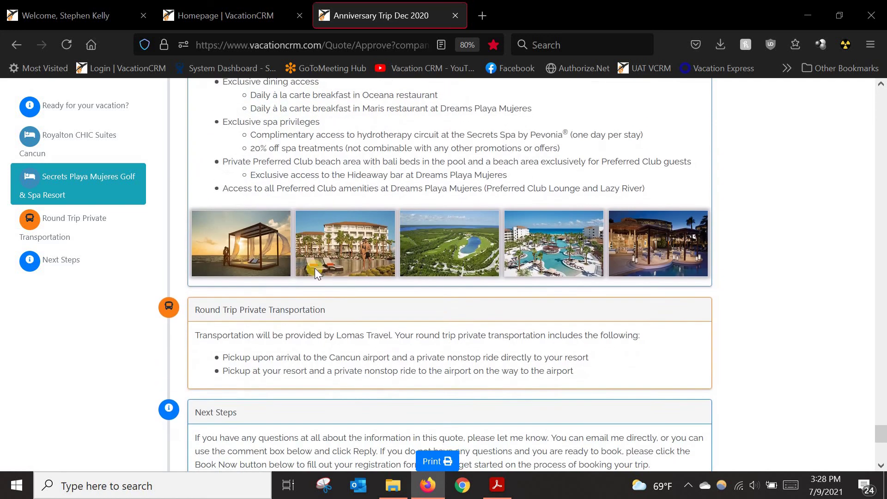
{"action": "scroll", "coordinate": [315, 268], "scroll_direction": "down", "scroll_amount": 1}
{"action": "scroll", "coordinate": [264, 203], "scroll_direction": "down", "scroll_amount": 1}
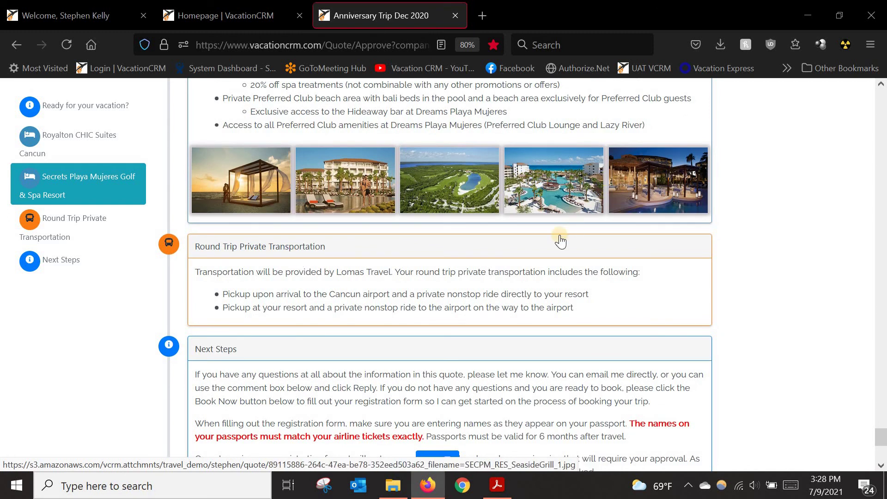
{"action": "scroll", "coordinate": [233, 287], "scroll_direction": "down", "scroll_amount": 1}
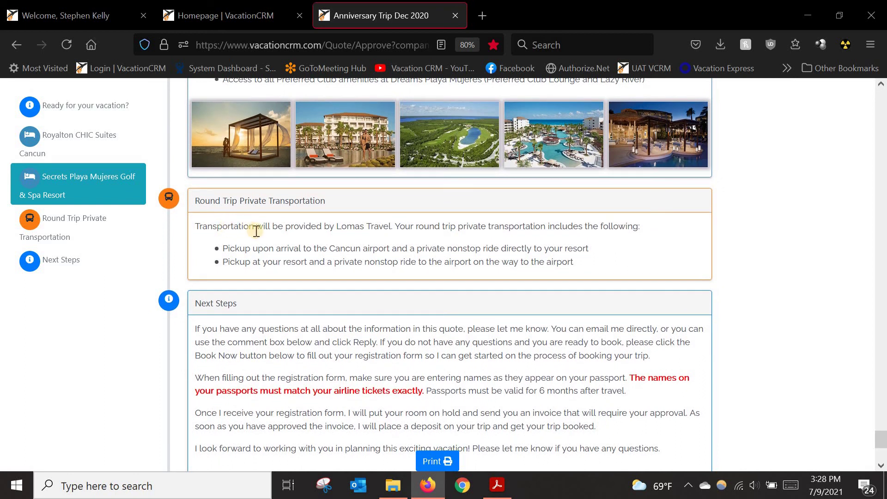
{"action": "scroll", "coordinate": [305, 233], "scroll_direction": "down", "scroll_amount": 3}
{"action": "scroll", "coordinate": [283, 269], "scroll_direction": "down", "scroll_amount": 1}
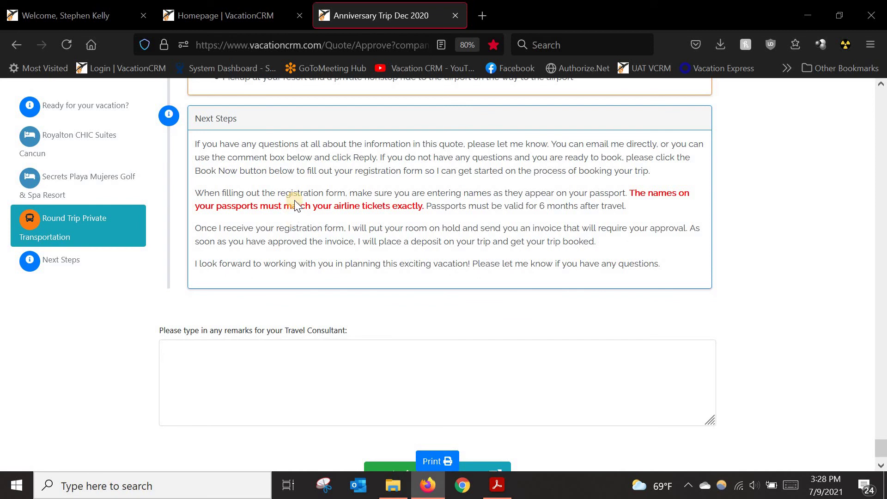
Step: Select the remarks box for the travel consultant, then proceed with Book Now to the registration form
{"action": "left_click", "coordinate": [234, 359]}
{"action": "scroll", "coordinate": [342, 429], "scroll_direction": "down", "scroll_amount": 1}
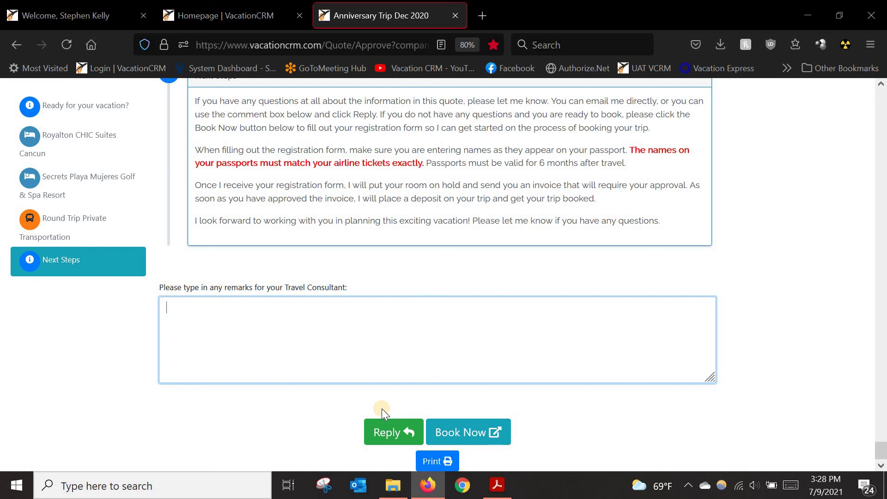
{"action": "left_click", "coordinate": [462, 434]}
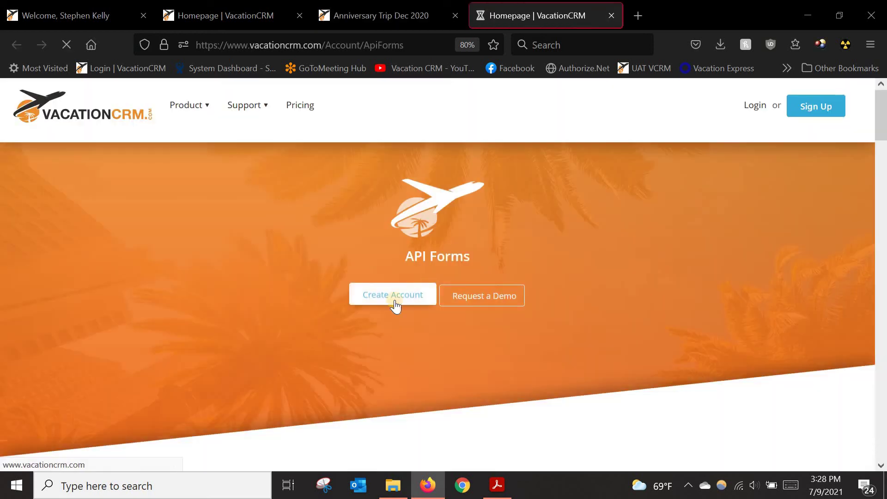
Step: Look over the API Forms registration page and close that tab
{"action": "scroll", "coordinate": [255, 329], "scroll_direction": "down", "scroll_amount": 4}
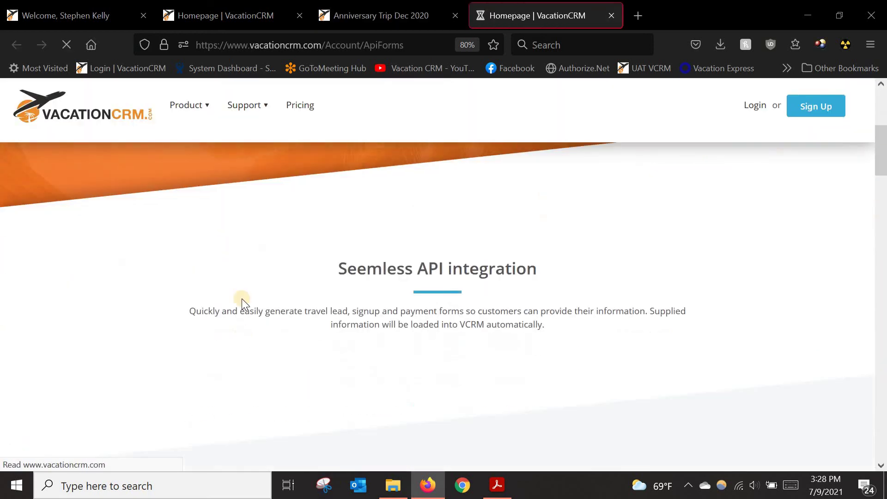
{"action": "scroll", "coordinate": [337, 398], "scroll_direction": "down", "scroll_amount": 5}
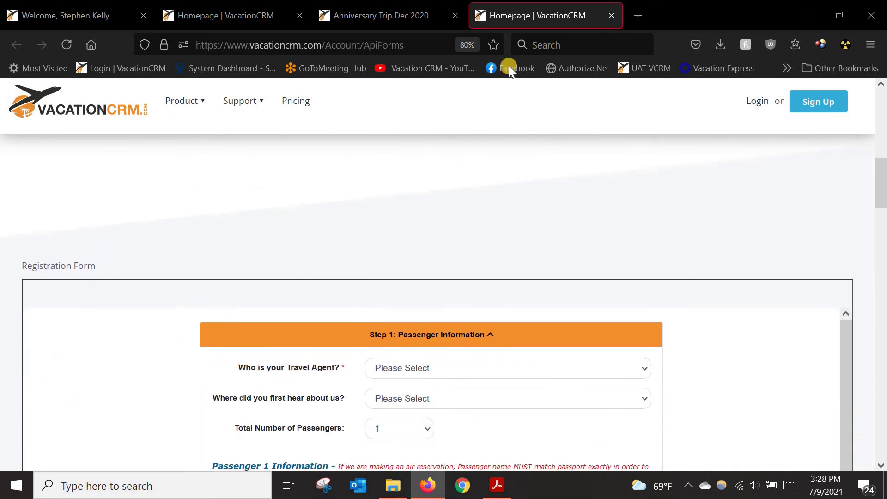
{"action": "left_click", "coordinate": [613, 19]}
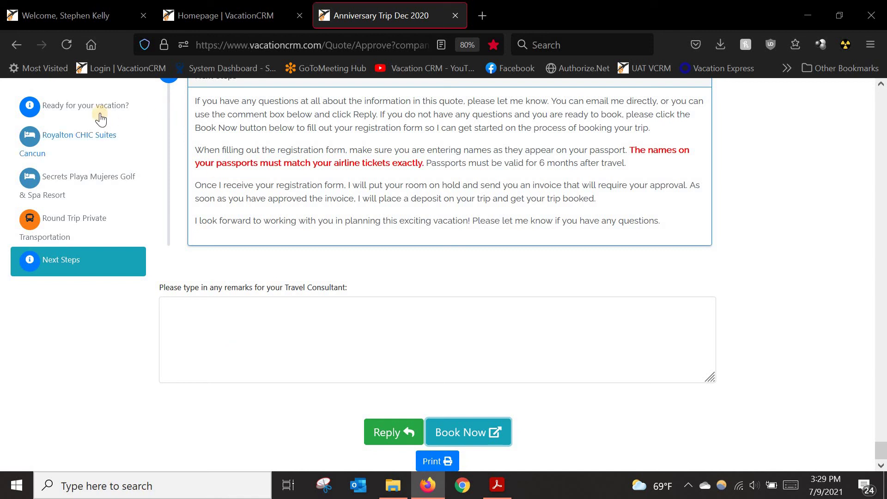
Step: Jump back to the quote's Ready for your vacation? section, then return to the Welcome dashboard tab
{"action": "left_click", "coordinate": [109, 104]}
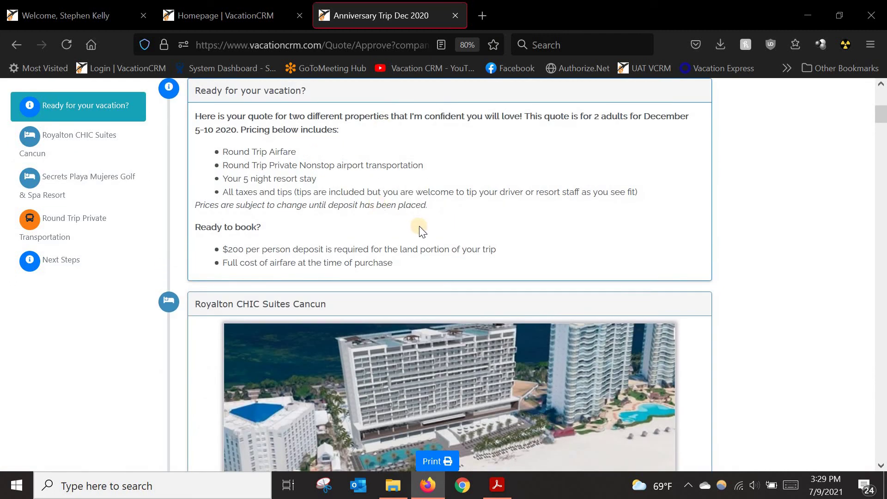
{"action": "scroll", "coordinate": [423, 228], "scroll_direction": "up", "scroll_amount": 5}
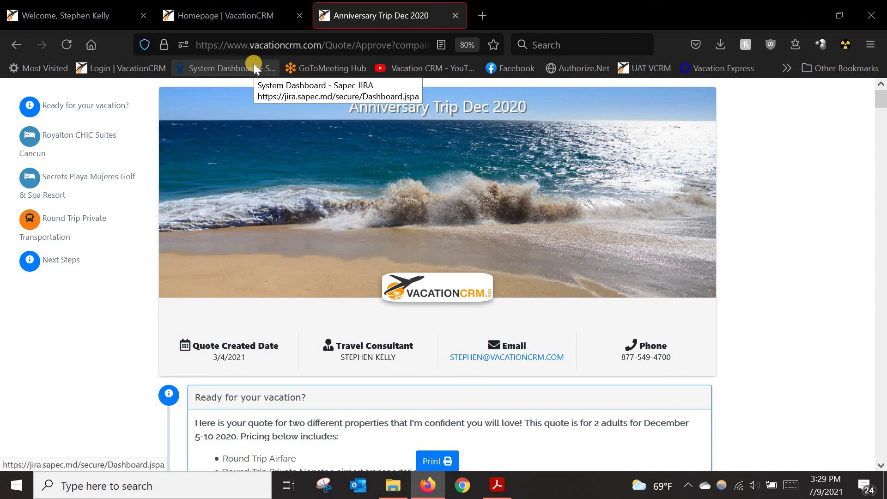
{"action": "left_click", "coordinate": [80, 19]}
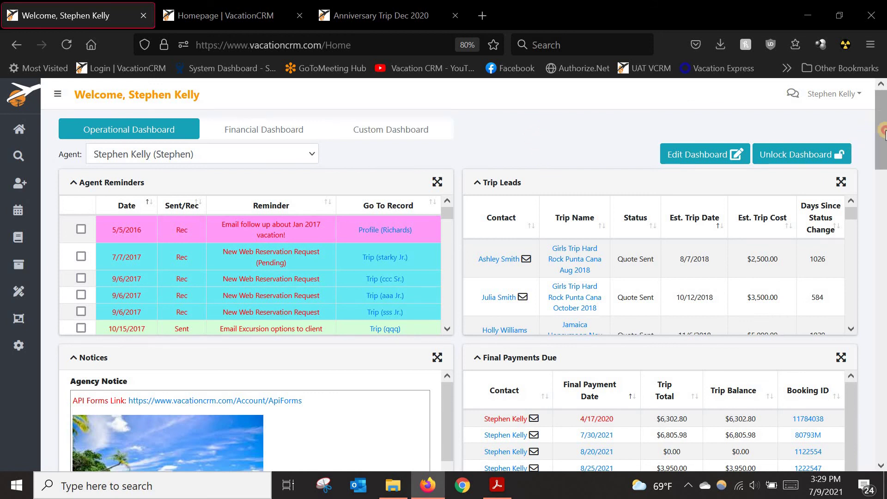
Step: Expand Settings in the sidebar and open Email Templates in a background tab
{"action": "scroll", "coordinate": [884, 132], "scroll_direction": "down", "scroll_amount": 3}
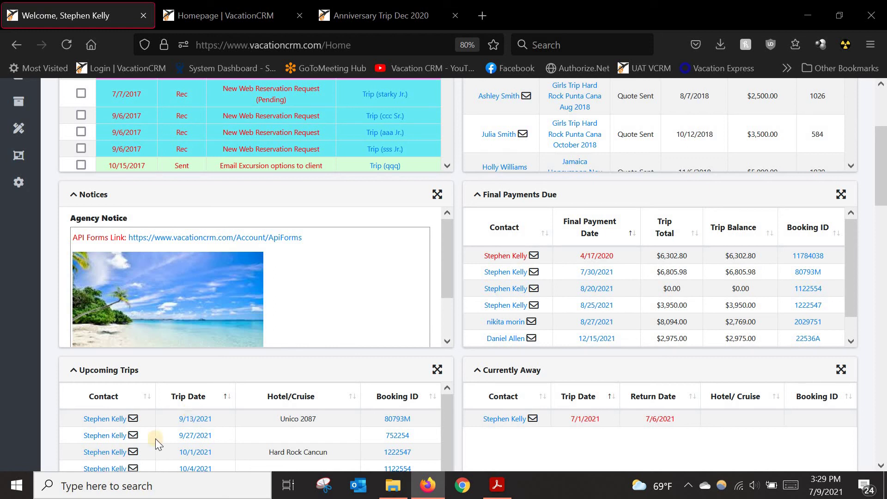
{"action": "left_click", "coordinate": [39, 184]}
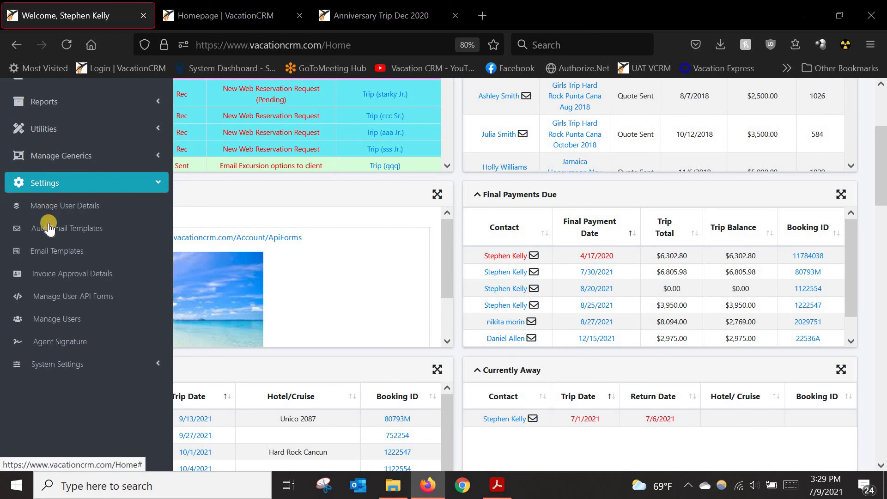
{"action": "middle_click", "coordinate": [58, 252]}
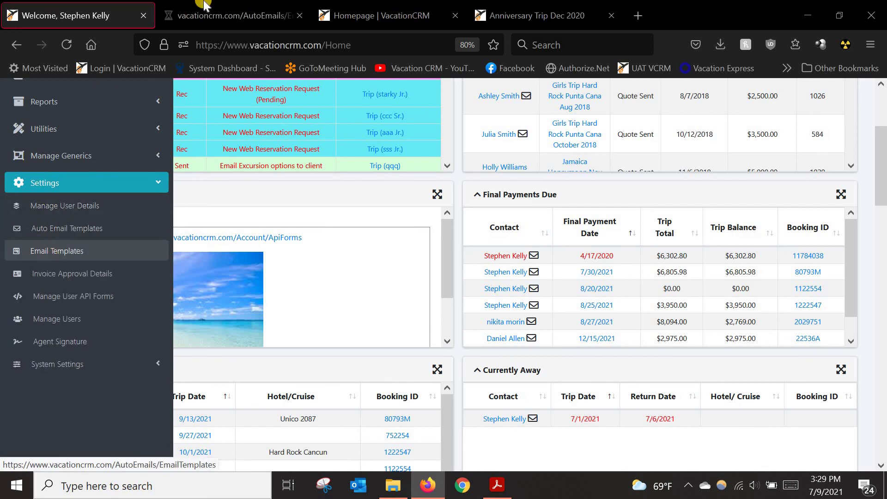
{"action": "left_click", "coordinate": [214, 13]}
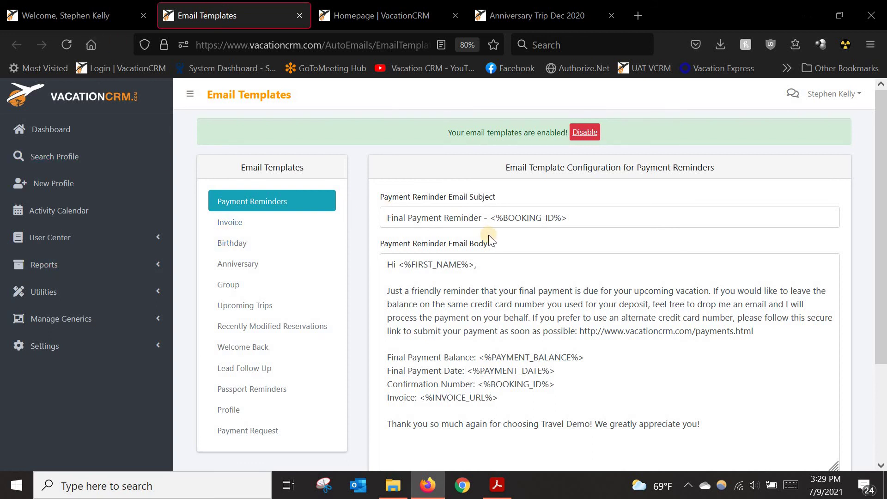
{"action": "scroll", "coordinate": [521, 313], "scroll_direction": "down", "scroll_amount": 1}
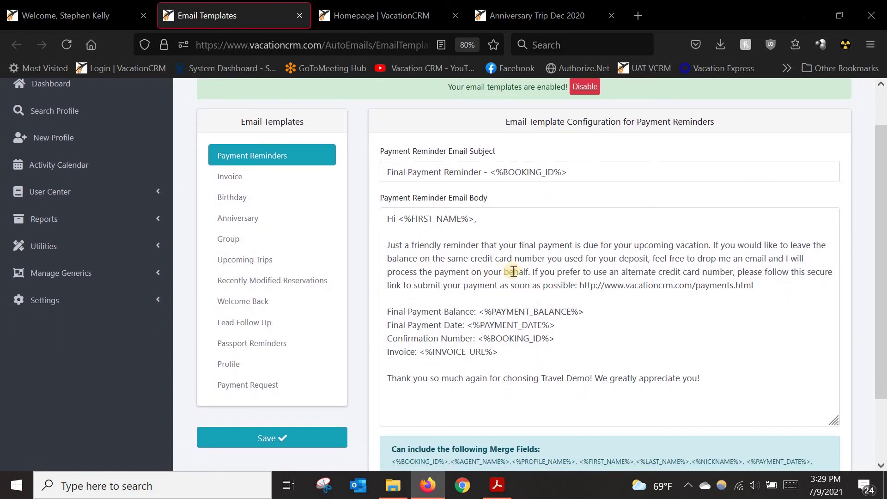
{"action": "scroll", "coordinate": [536, 314], "scroll_direction": "down", "scroll_amount": 1}
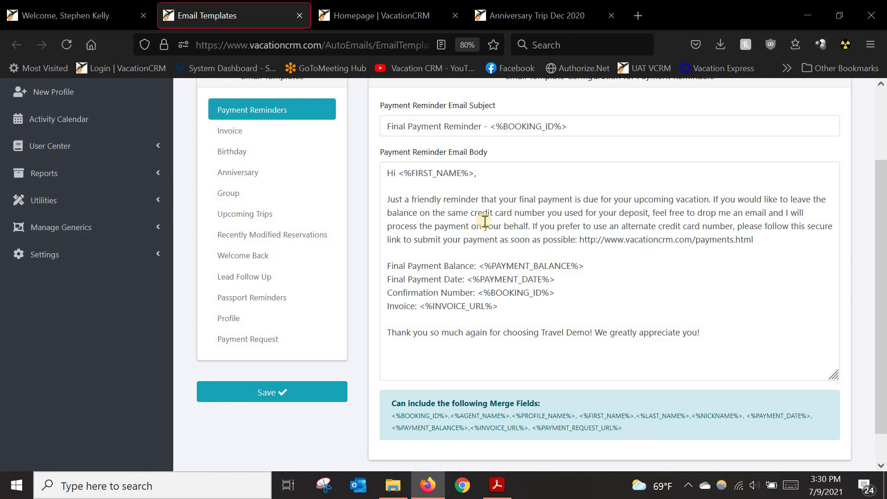
{"action": "left_click", "coordinate": [68, 18]}
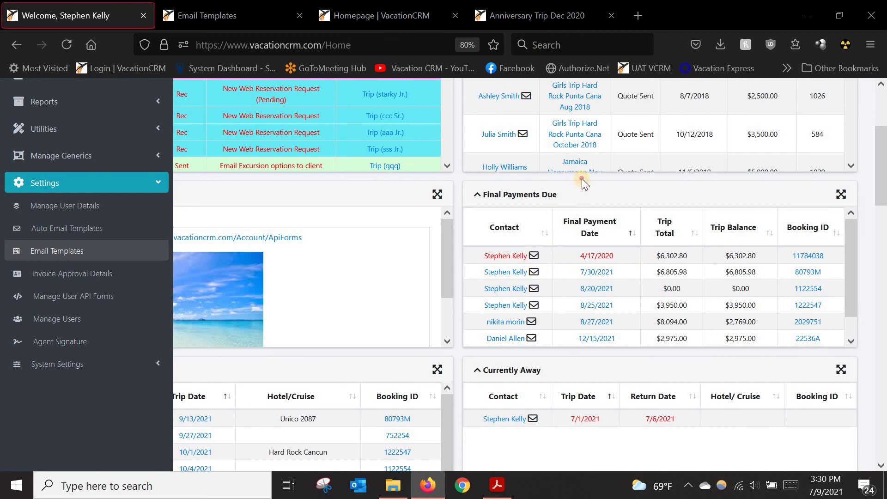
{"action": "left_click", "coordinate": [534, 271]}
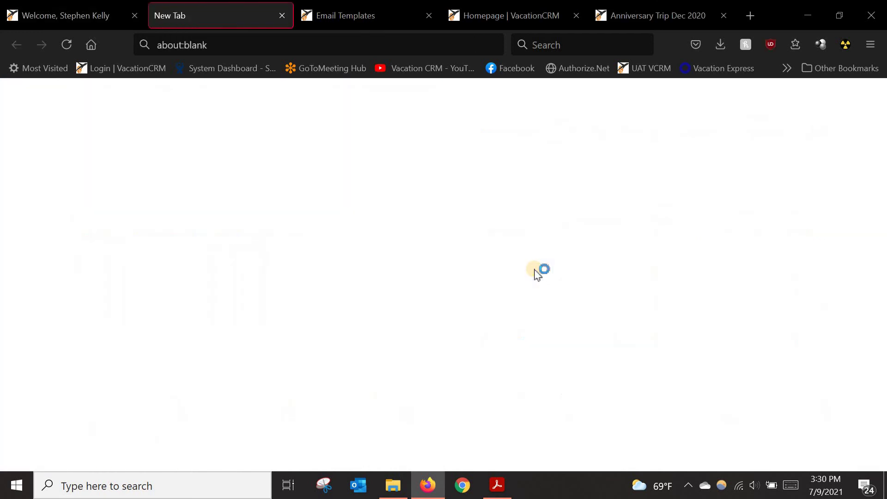
{"action": "left_click", "coordinate": [281, 16]}
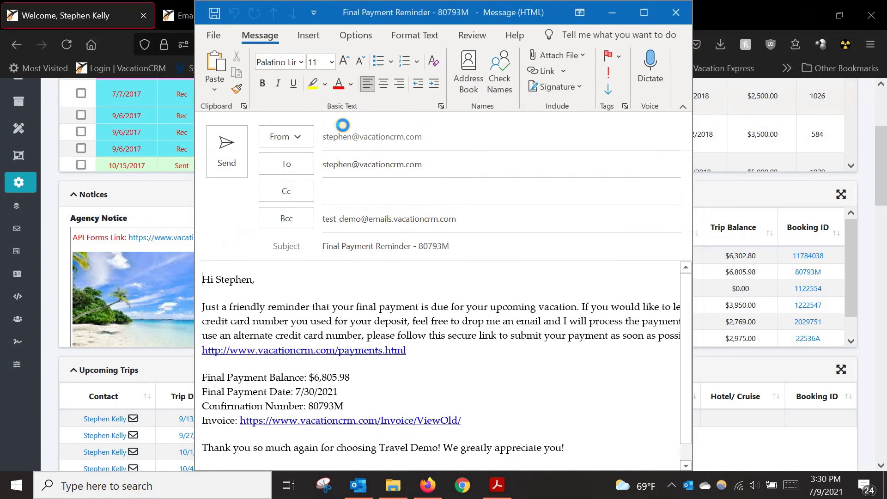
{"action": "left_click", "coordinate": [645, 27]}
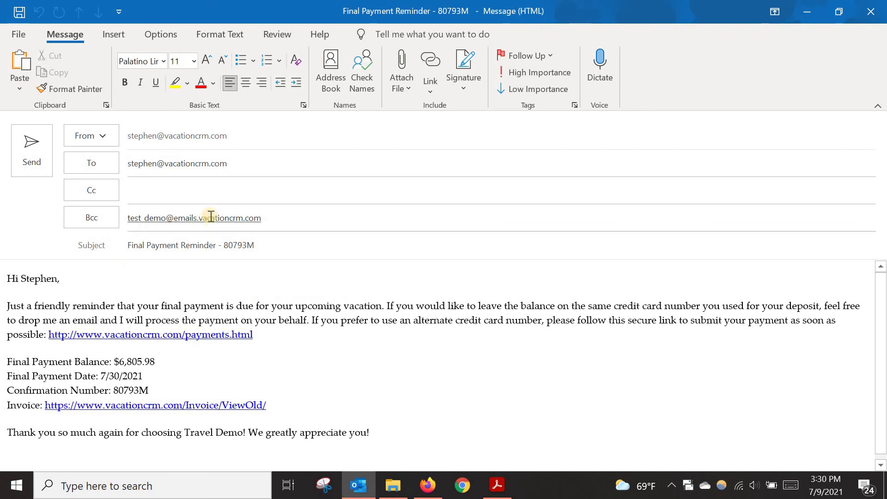
{"action": "double_click", "coordinate": [173, 223]}
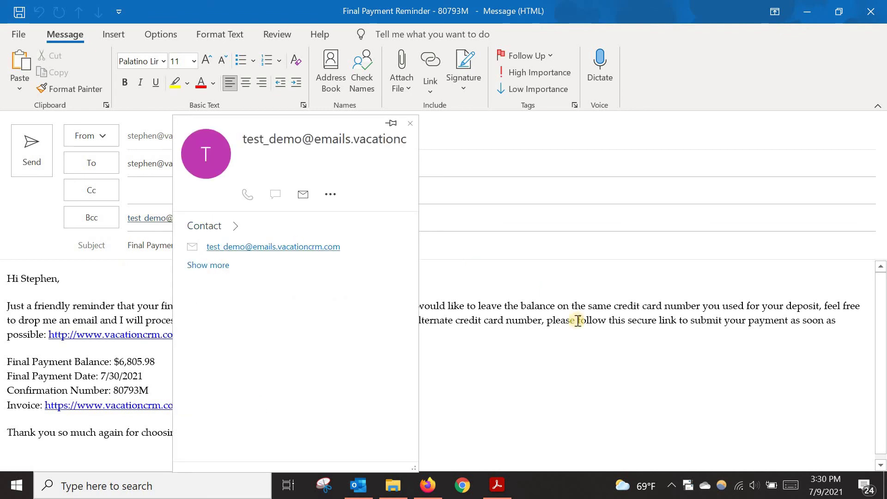
{"action": "left_click", "coordinate": [594, 362]}
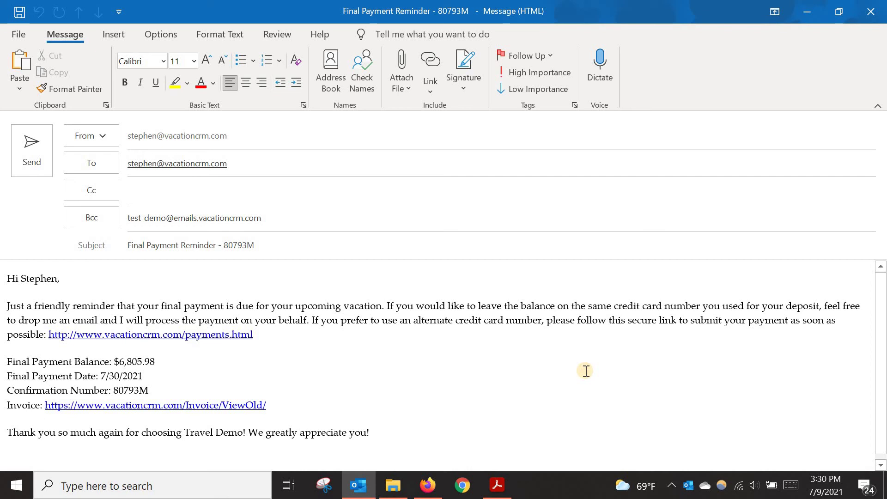
{"action": "left_click", "coordinate": [871, 11]}
{"action": "left_click", "coordinate": [449, 282]}
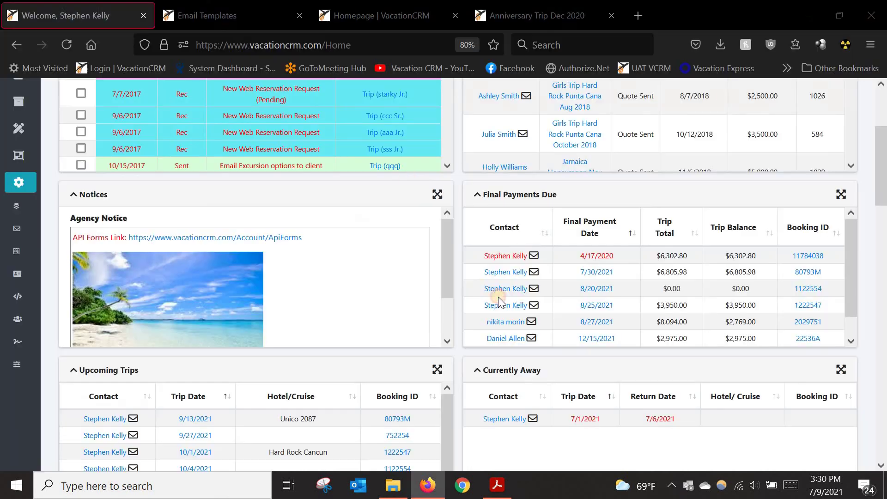
Step: Switch to the Email Templates tab and scroll through the Invoice template
{"action": "left_click", "coordinate": [217, 15]}
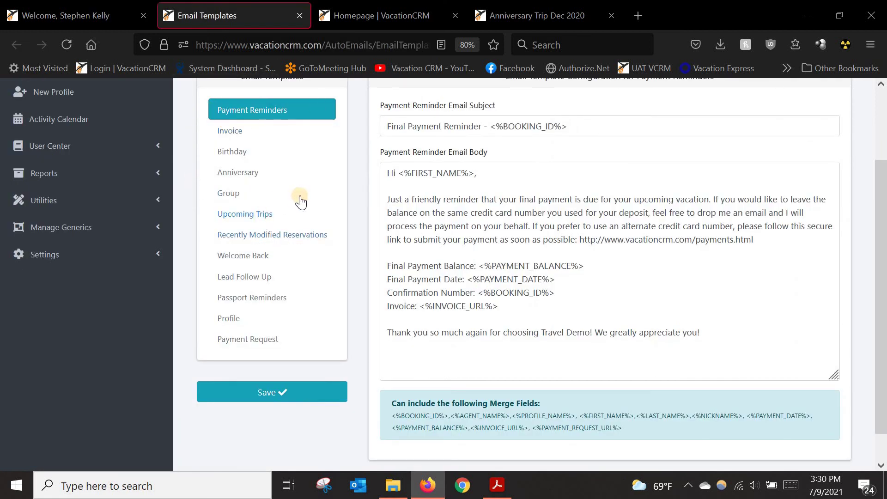
{"action": "scroll", "coordinate": [296, 204], "scroll_direction": "up", "scroll_amount": 3}
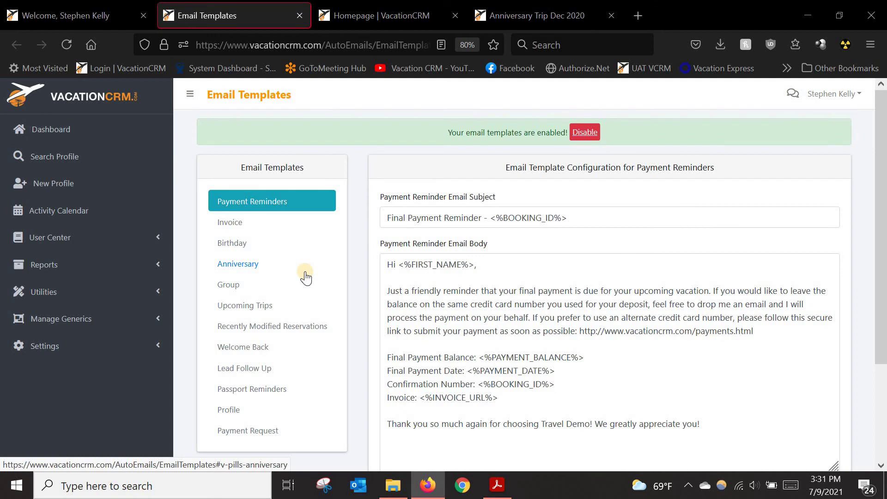
{"action": "left_click", "coordinate": [234, 227]}
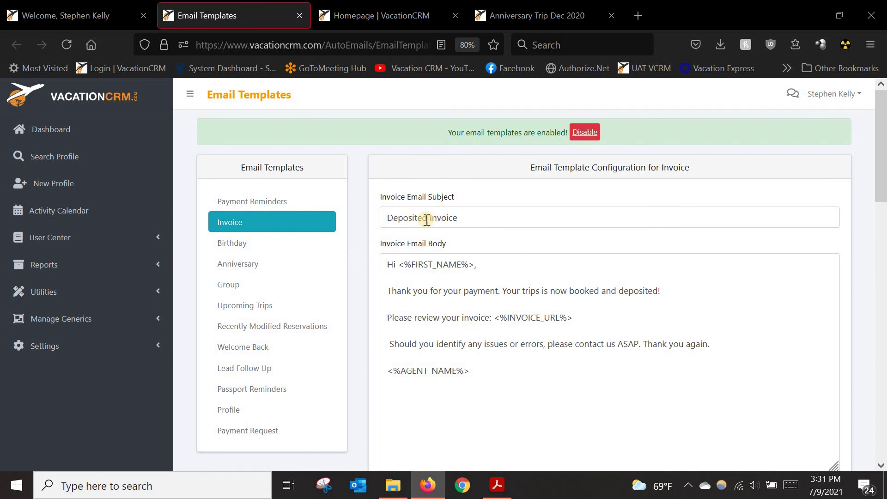
{"action": "scroll", "coordinate": [490, 250], "scroll_direction": "down", "scroll_amount": 5}
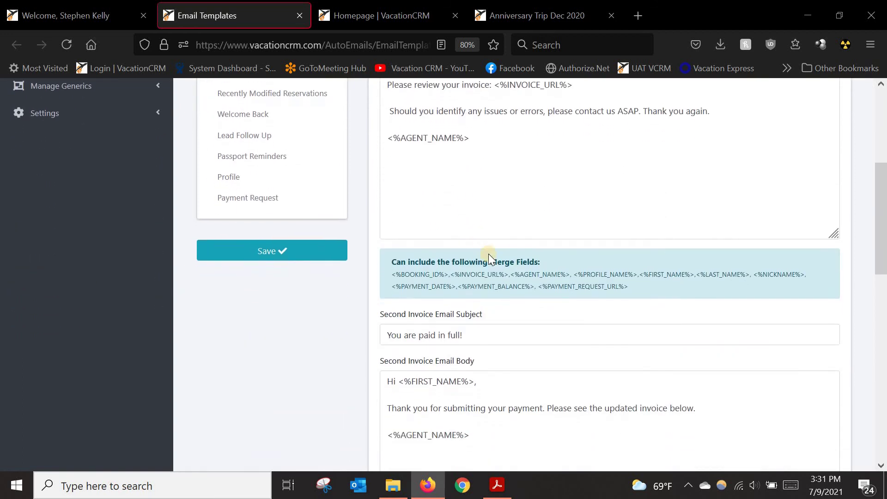
{"action": "scroll", "coordinate": [512, 305], "scroll_direction": "down", "scroll_amount": 3}
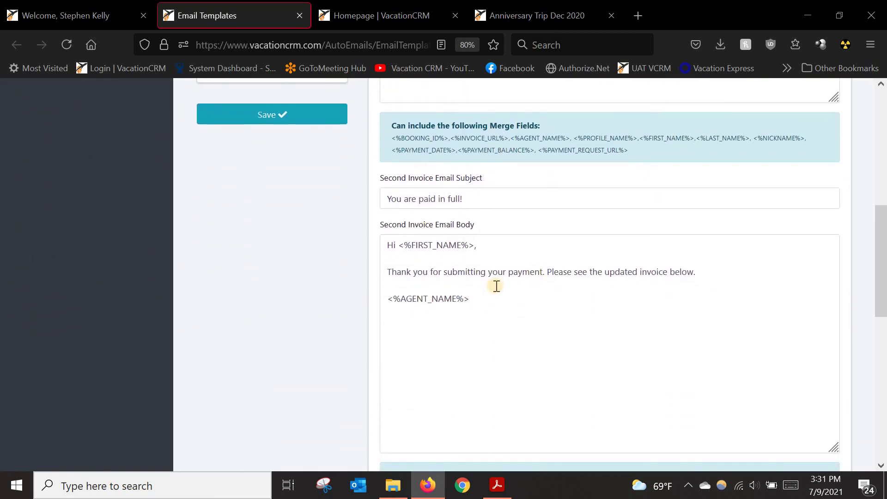
{"action": "scroll", "coordinate": [497, 287], "scroll_direction": "down", "scroll_amount": 4}
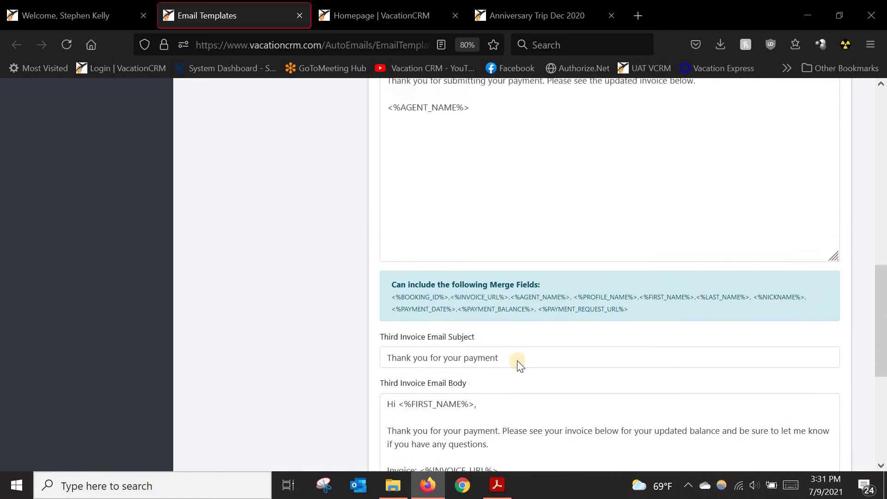
{"action": "scroll", "coordinate": [513, 365], "scroll_direction": "down", "scroll_amount": 3}
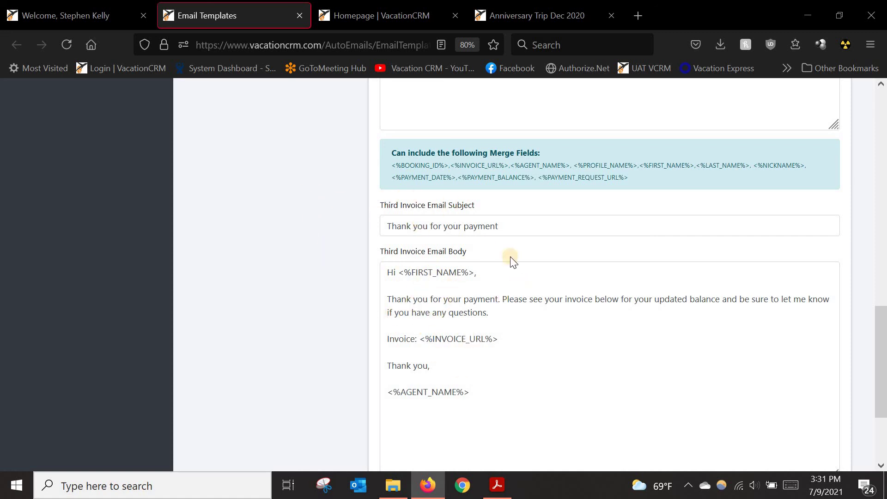
Step: Scroll back up and reselect the Payment Reminders template with its balance and booking merge fields
{"action": "scroll", "coordinate": [519, 263], "scroll_direction": "up", "scroll_amount": 3}
{"action": "scroll", "coordinate": [507, 172], "scroll_direction": "up", "scroll_amount": 5}
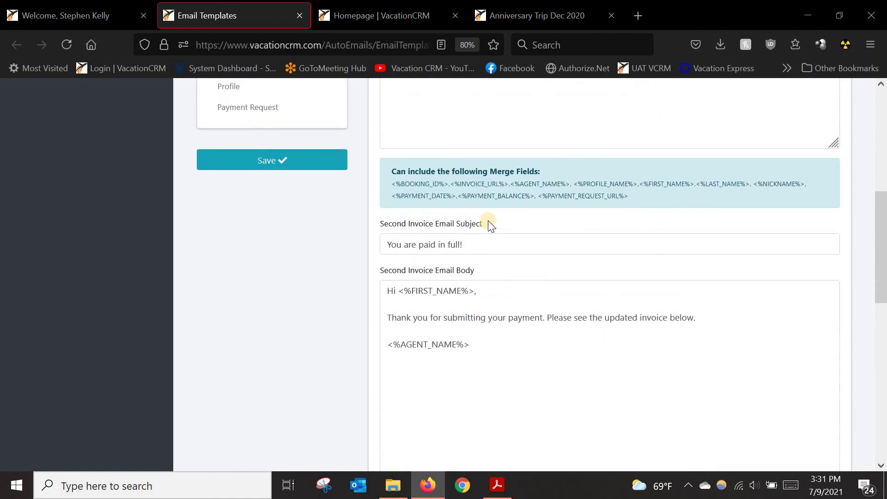
{"action": "scroll", "coordinate": [400, 198], "scroll_direction": "up", "scroll_amount": 7}
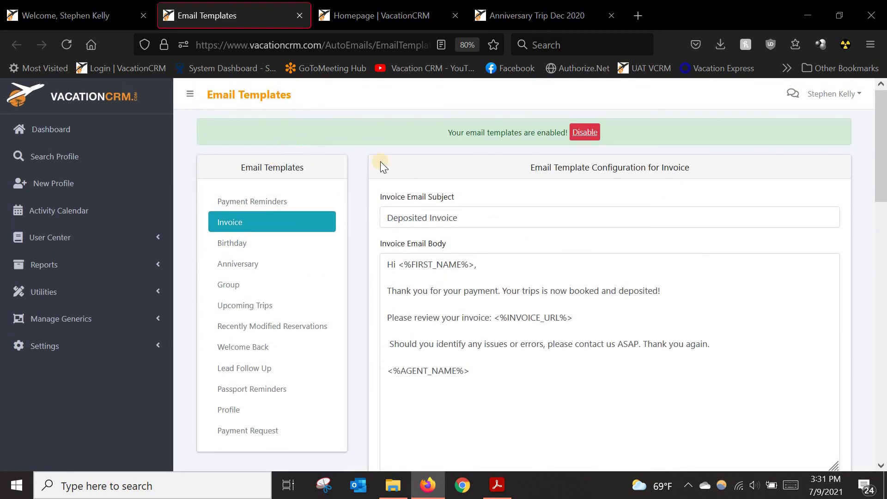
{"action": "left_click", "coordinate": [254, 208]}
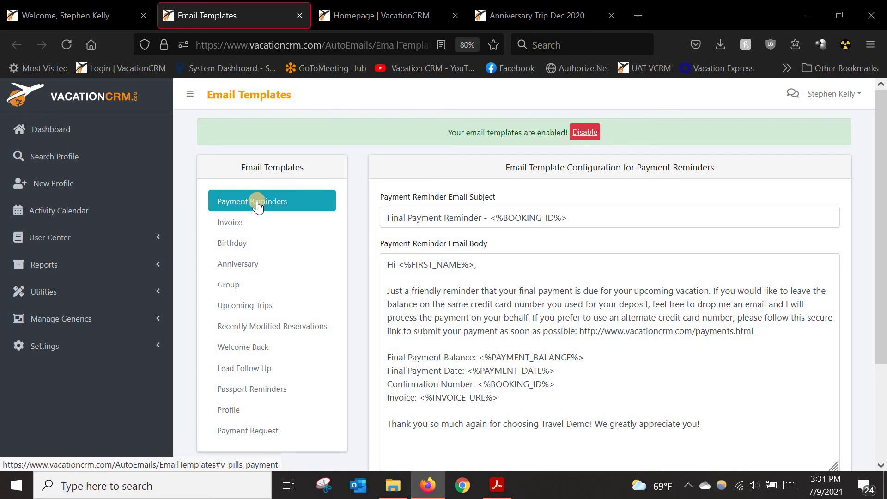
{"action": "left_click", "coordinate": [89, 346]}
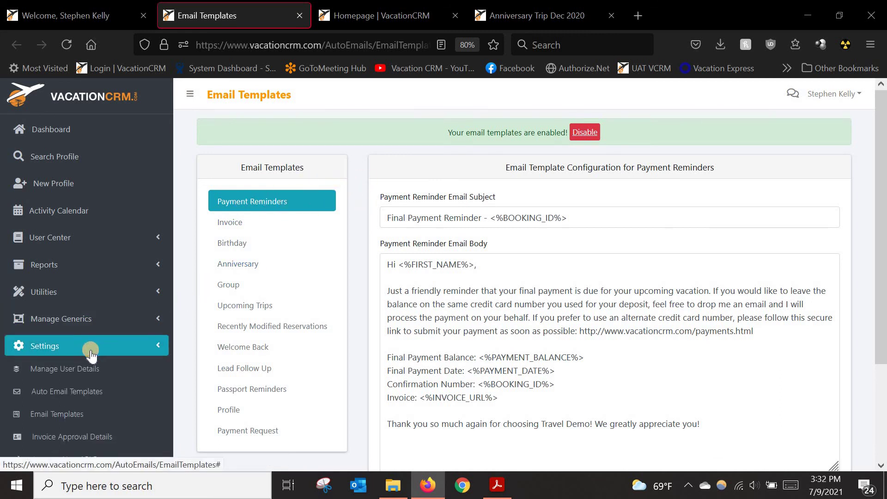
Step: Open the Auto Email Templates settings page and scroll through its list
{"action": "left_click", "coordinate": [77, 393]}
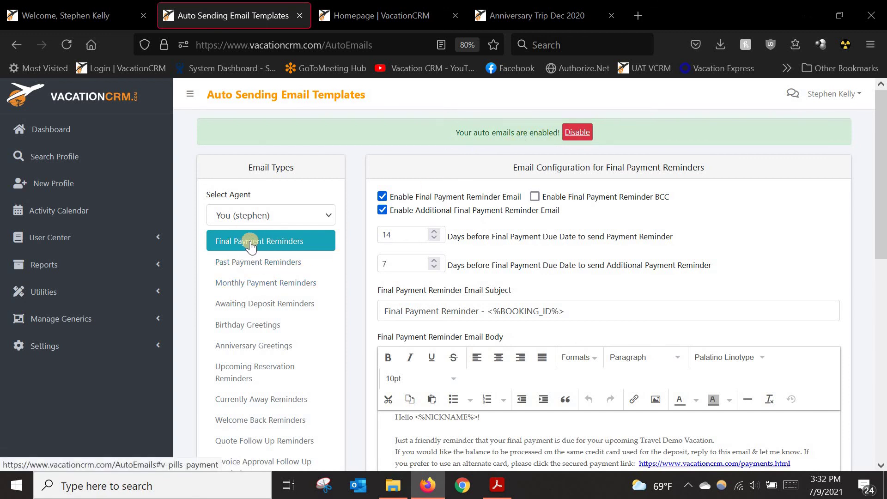
{"action": "left_click", "coordinate": [383, 197]}
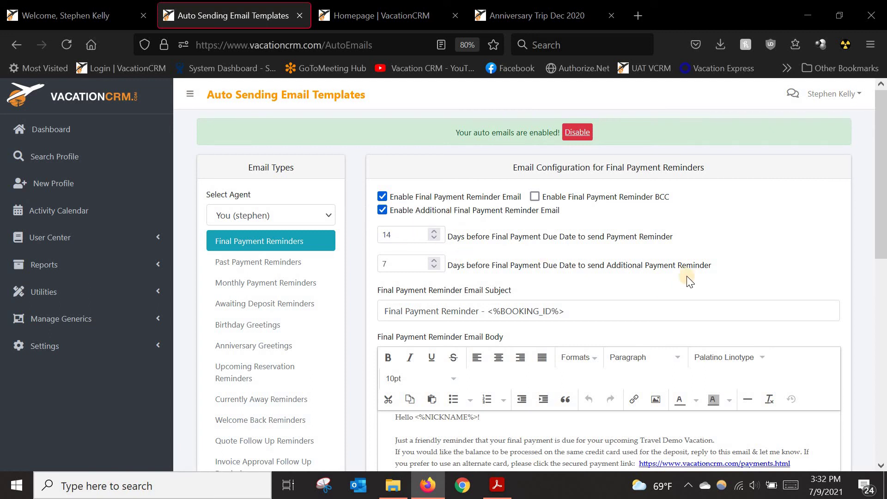
{"action": "left_click_drag", "start_coordinate": [886, 211], "coordinate": [886, 275]}
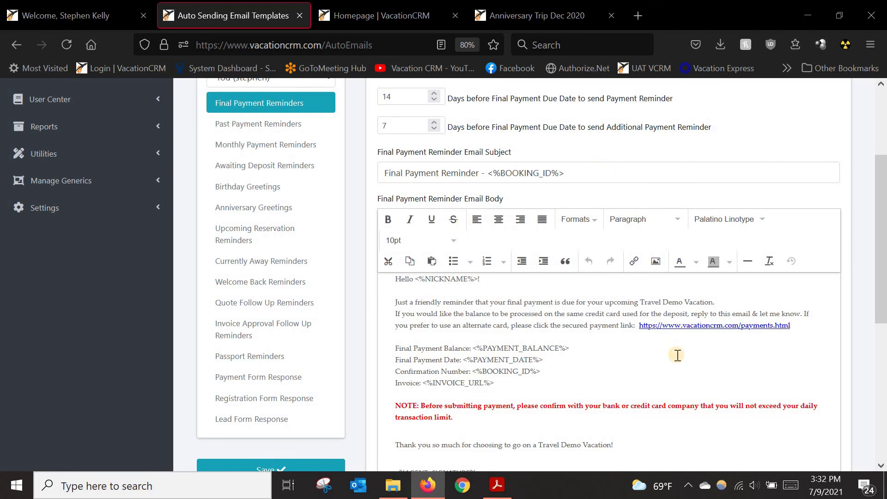
{"action": "scroll", "coordinate": [678, 354], "scroll_direction": "down", "scroll_amount": 3}
{"action": "scroll", "coordinate": [678, 357], "scroll_direction": "down", "scroll_amount": 2}
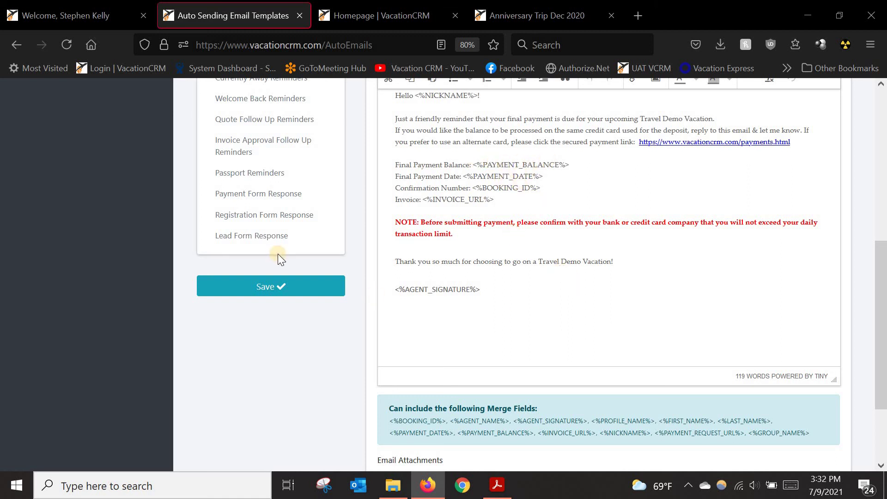
{"action": "scroll", "coordinate": [712, 252], "scroll_direction": "up", "scroll_amount": 1}
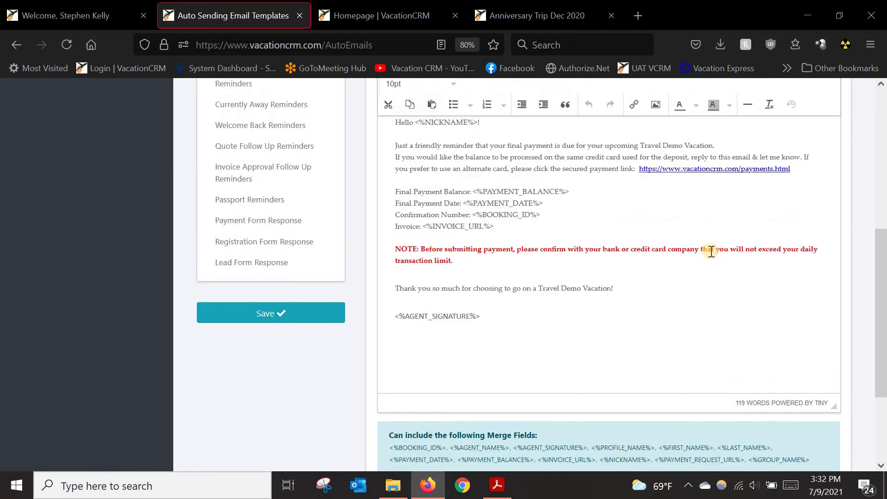
{"action": "scroll", "coordinate": [712, 252], "scroll_direction": "up", "scroll_amount": 5}
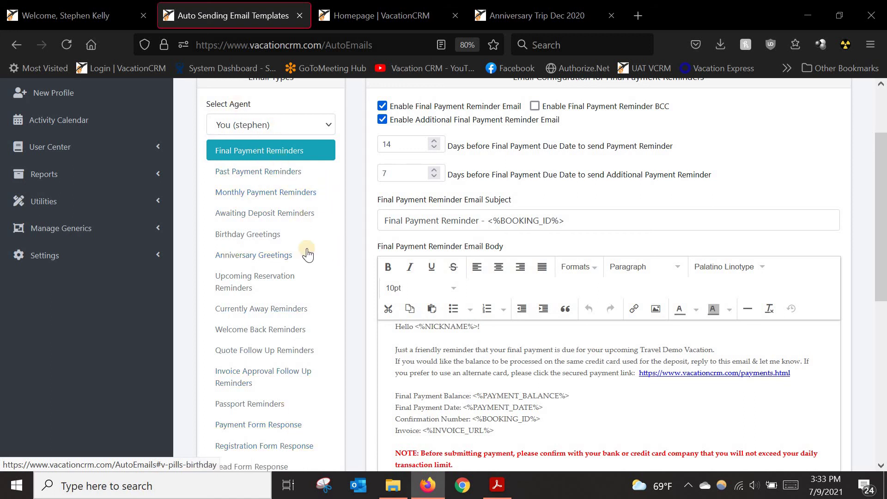
Step: Review Birthday, Anniversary, Currently Away, Welcome Back and Quote Follow Up Reminders emails, then close the page
{"action": "left_click", "coordinate": [246, 240]}
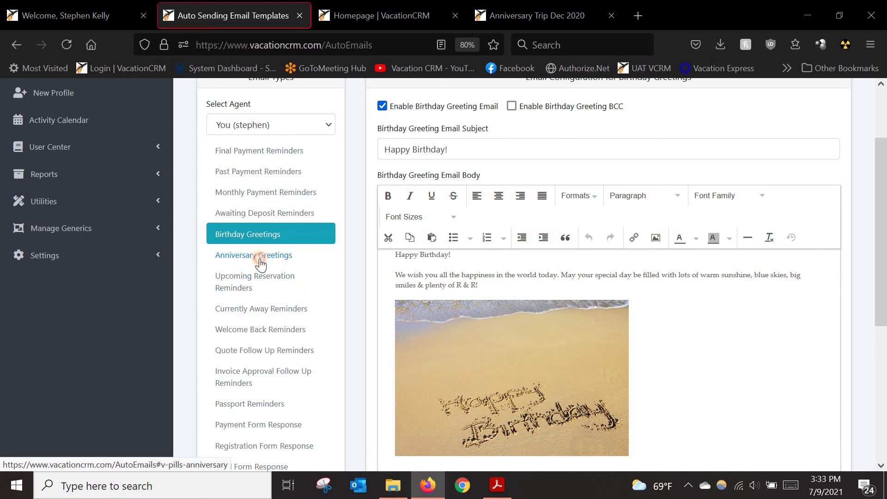
{"action": "left_click", "coordinate": [252, 258]}
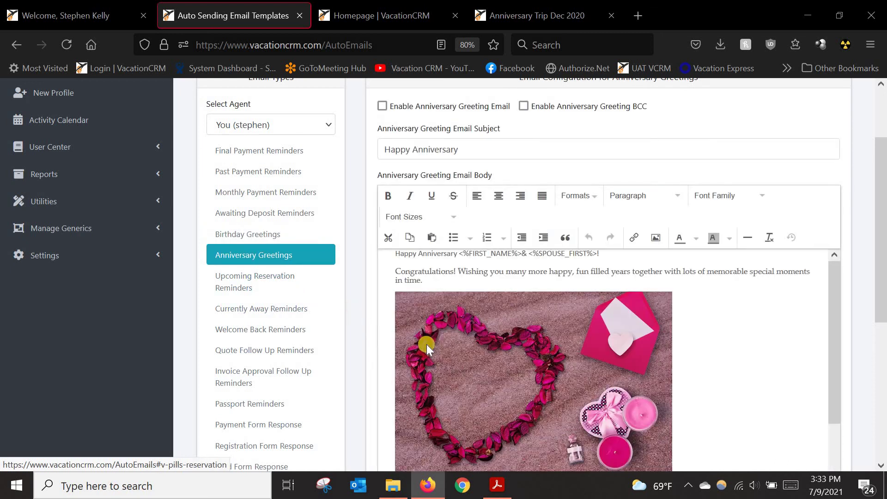
{"action": "left_click", "coordinate": [259, 308]}
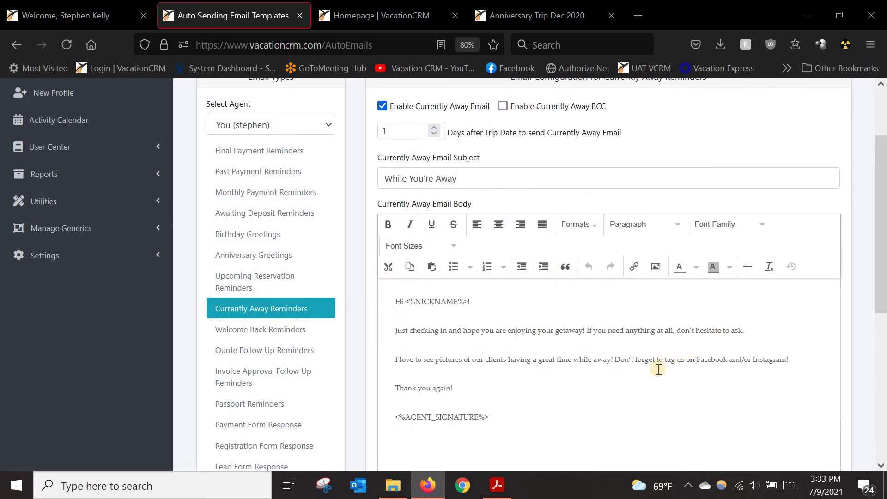
{"action": "left_click", "coordinate": [263, 332]}
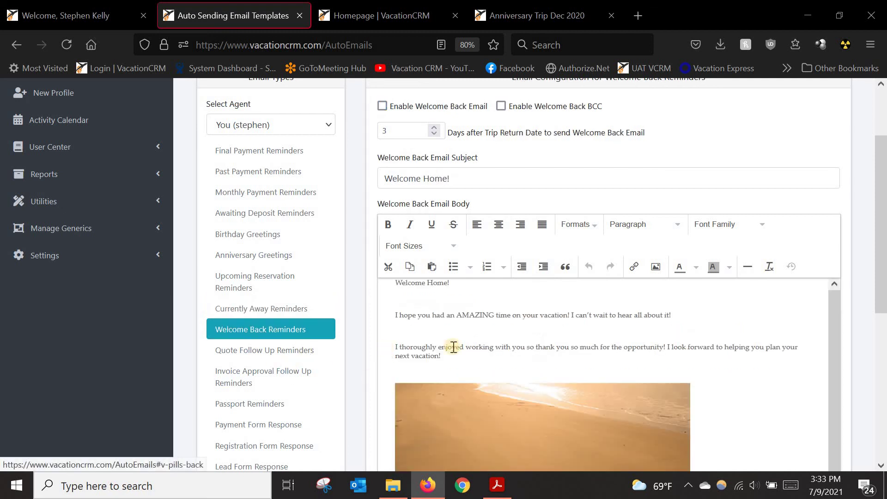
{"action": "left_click", "coordinate": [281, 353]}
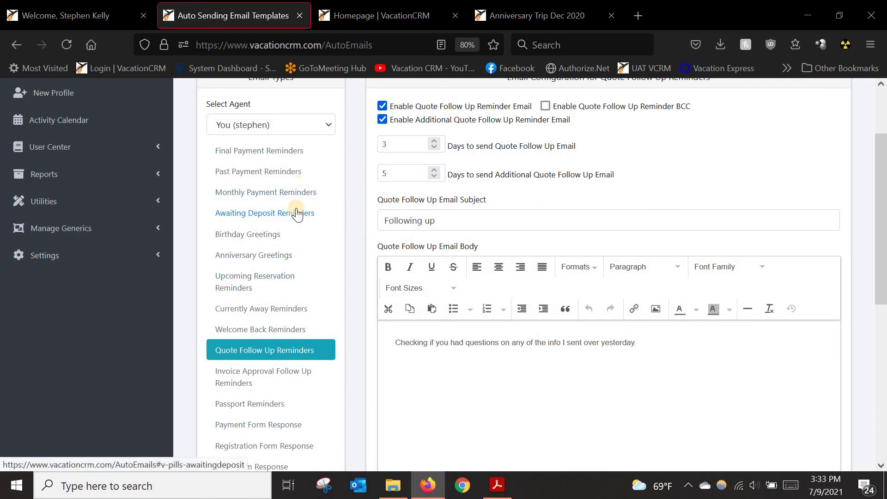
{"action": "scroll", "coordinate": [296, 213], "scroll_direction": "up", "scroll_amount": 3}
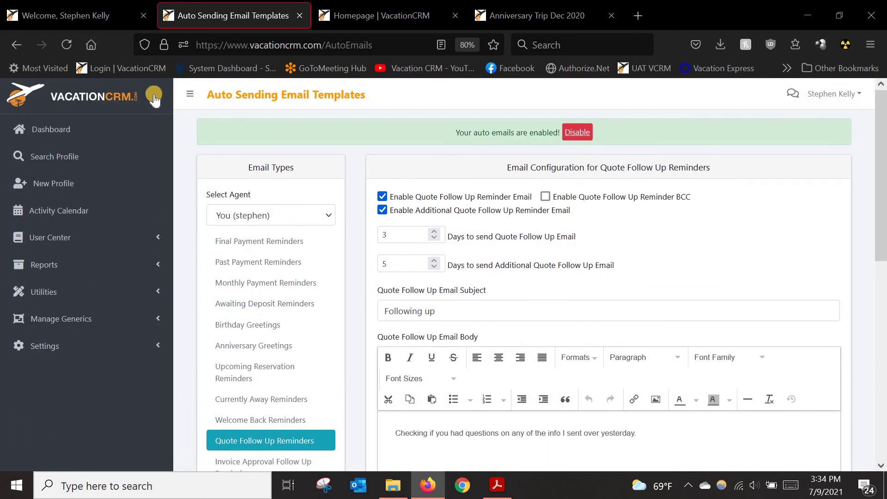
{"action": "left_click", "coordinate": [300, 15]}
Step: Back on the dashboard tab, open the profile of a client in the Final Payments Due table
{"action": "left_click", "coordinate": [107, 16]}
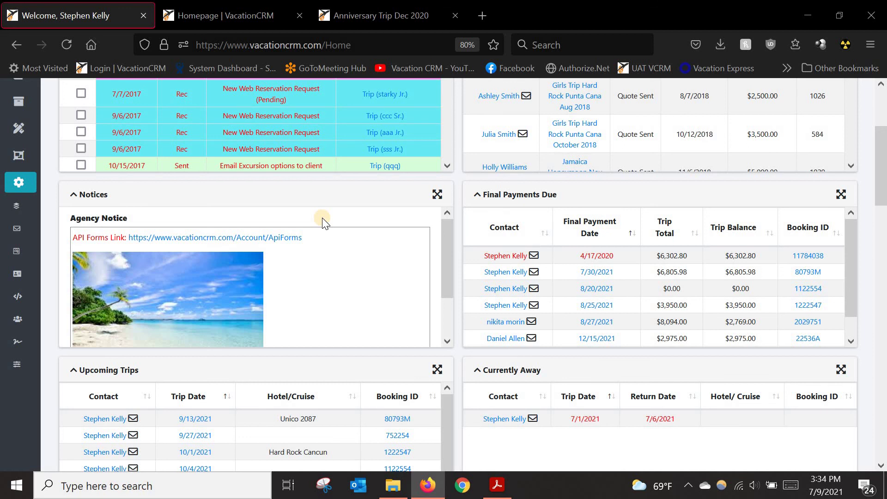
{"action": "left_click", "coordinate": [499, 257]}
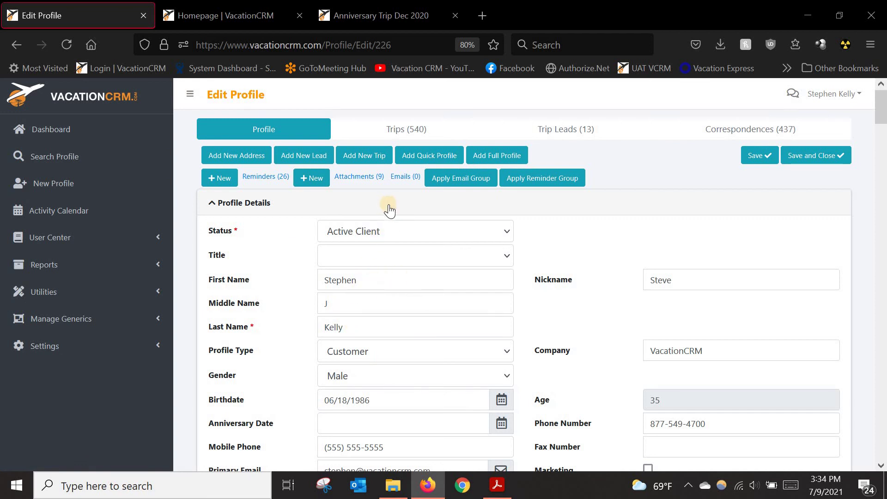
{"action": "scroll", "coordinate": [391, 316], "scroll_direction": "down", "scroll_amount": 2}
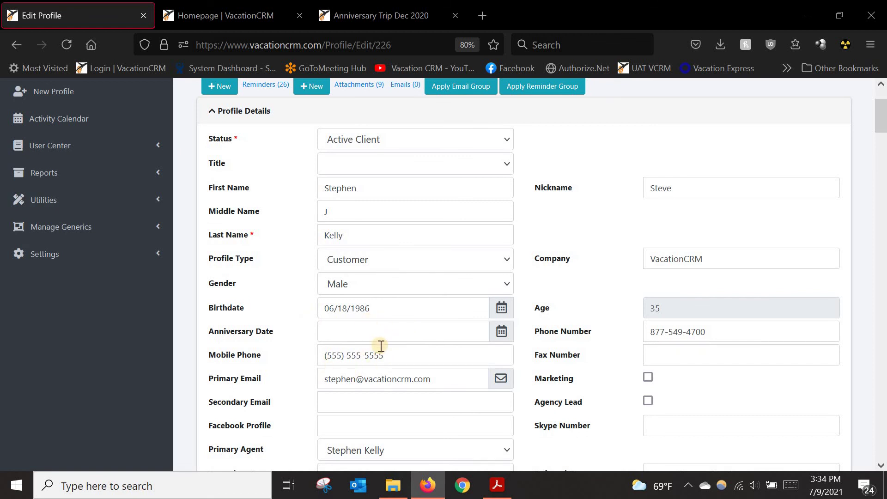
{"action": "scroll", "coordinate": [379, 318], "scroll_direction": "down", "scroll_amount": 2}
{"action": "scroll", "coordinate": [398, 364], "scroll_direction": "down", "scroll_amount": 2}
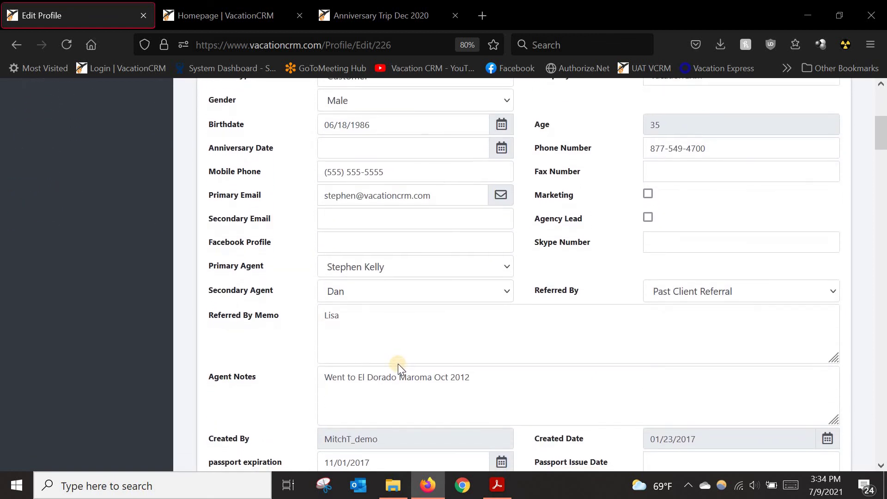
{"action": "scroll", "coordinate": [397, 365], "scroll_direction": "down", "scroll_amount": 2}
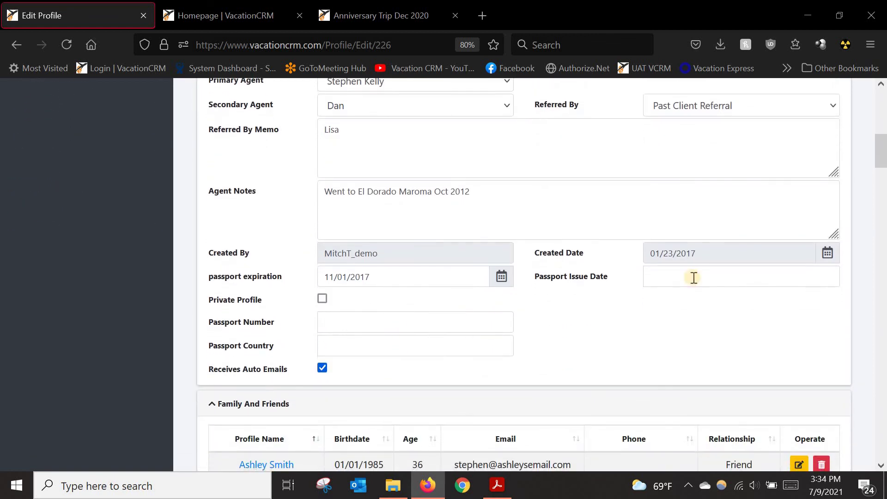
{"action": "scroll", "coordinate": [702, 273], "scroll_direction": "up", "scroll_amount": 5}
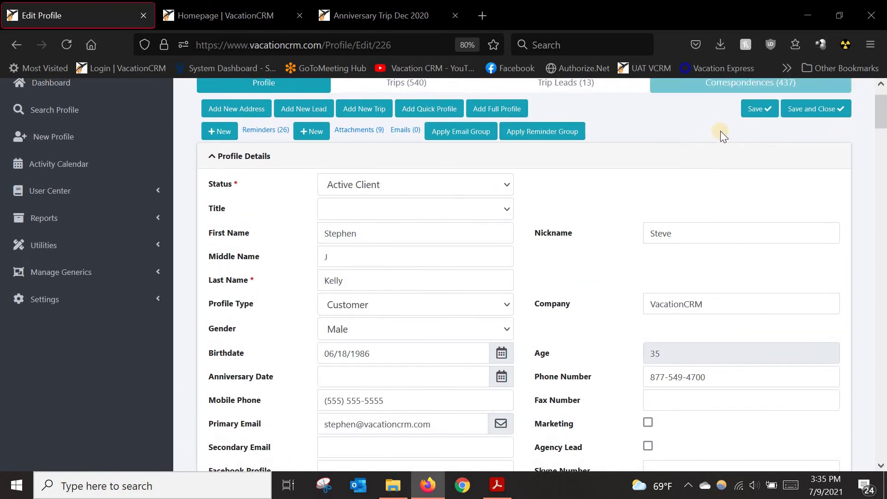
{"action": "scroll", "coordinate": [395, 345], "scroll_direction": "down", "scroll_amount": 3}
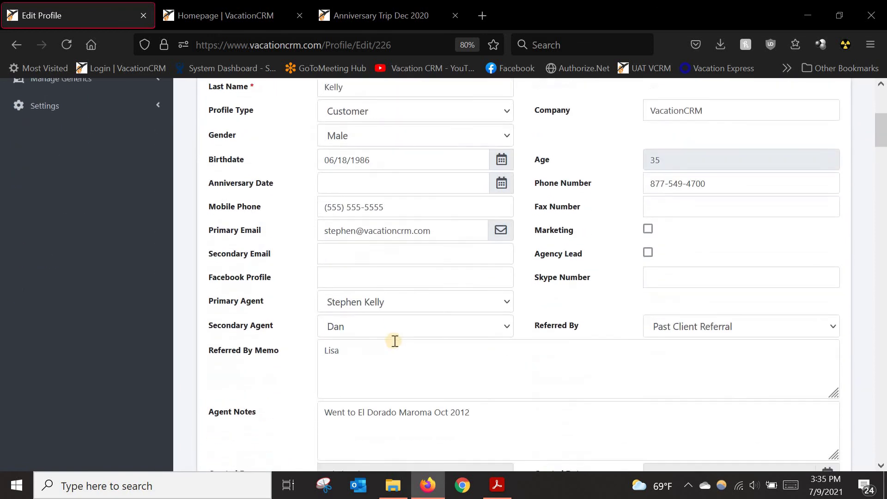
{"action": "scroll", "coordinate": [323, 353], "scroll_direction": "down", "scroll_amount": 5}
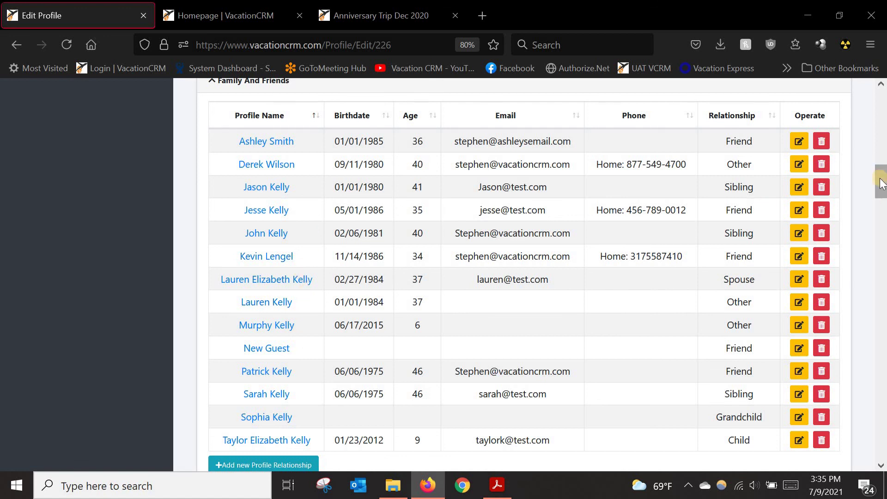
{"action": "scroll", "coordinate": [872, 113], "scroll_direction": "up", "scroll_amount": 3}
{"action": "scroll", "coordinate": [872, 113], "scroll_direction": "up", "scroll_amount": 6}
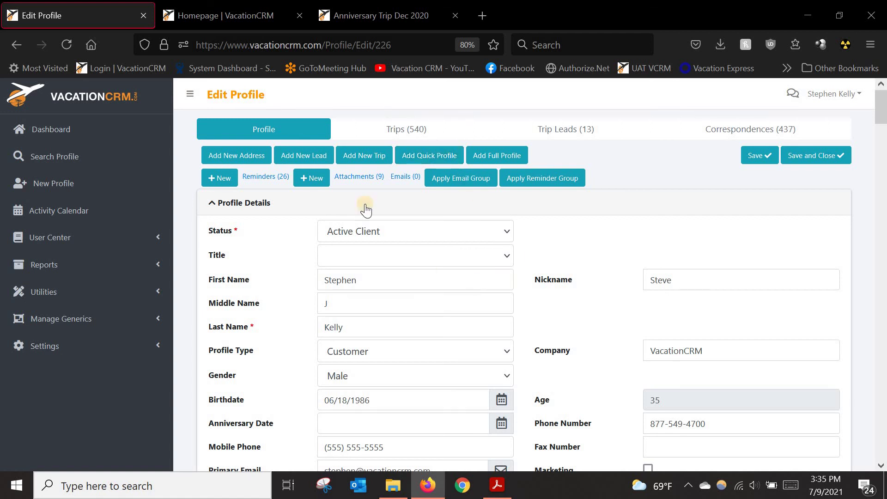
Step: Start Add New Trip from the client profile and place the cursor in the Trip Name field
{"action": "left_click", "coordinate": [366, 157]}
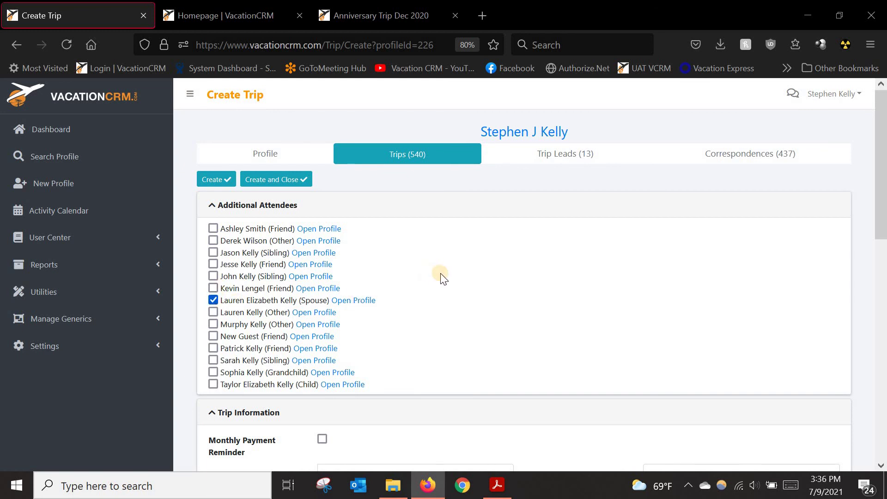
{"action": "scroll", "coordinate": [450, 277], "scroll_direction": "down", "scroll_amount": 1}
{"action": "scroll", "coordinate": [452, 281], "scroll_direction": "down", "scroll_amount": 5}
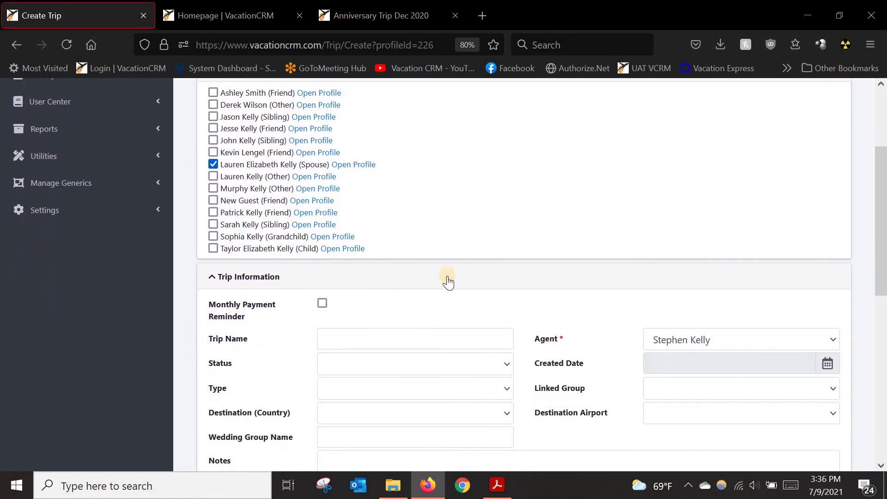
{"action": "left_click", "coordinate": [353, 300]}
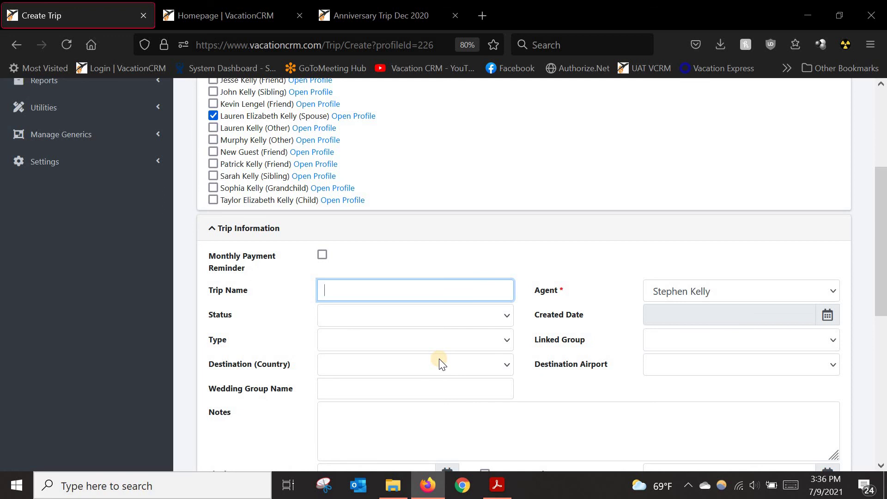
Step: Name the trip 'Adult Vacation Secrets Maroma Oct 2021' and set its status to Awaiting Deposit
{"action": "type", "text": "Ad"}
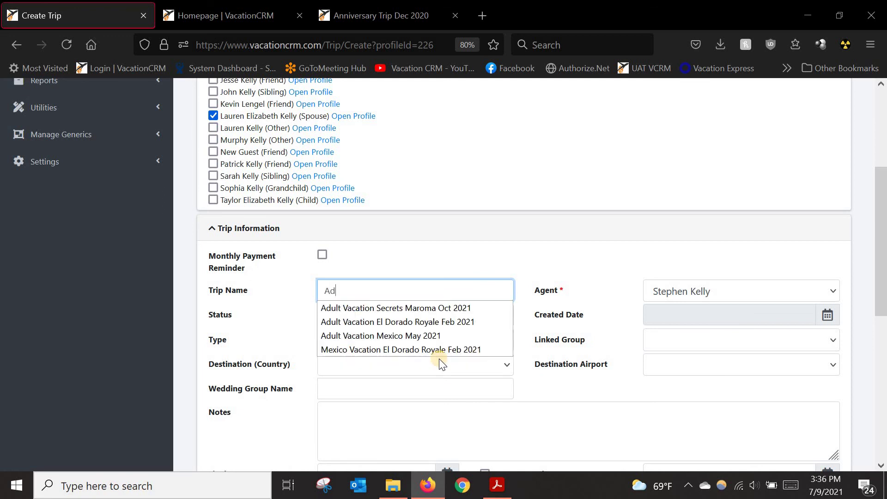
{"action": "left_click", "coordinate": [390, 309]}
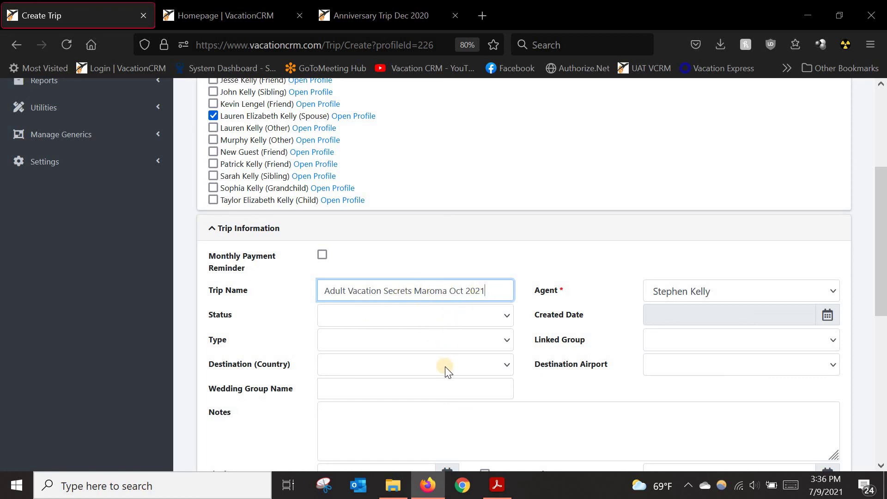
{"action": "left_click", "coordinate": [395, 322]}
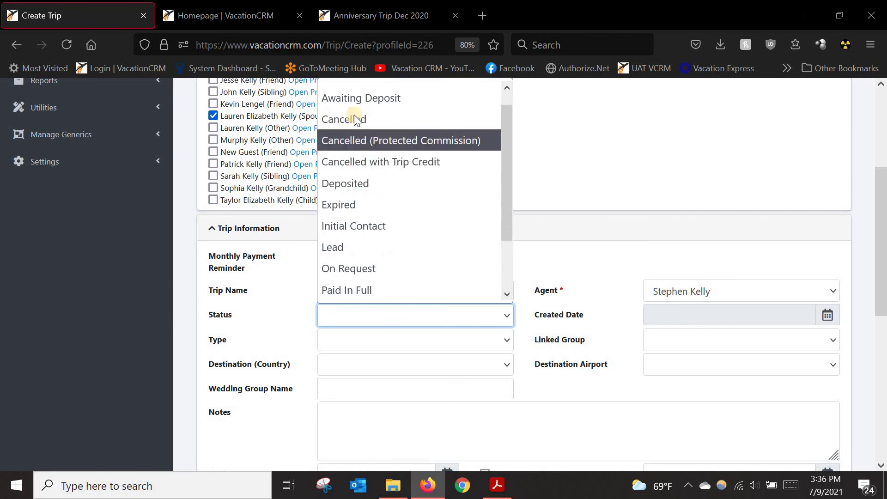
{"action": "left_click", "coordinate": [356, 97]}
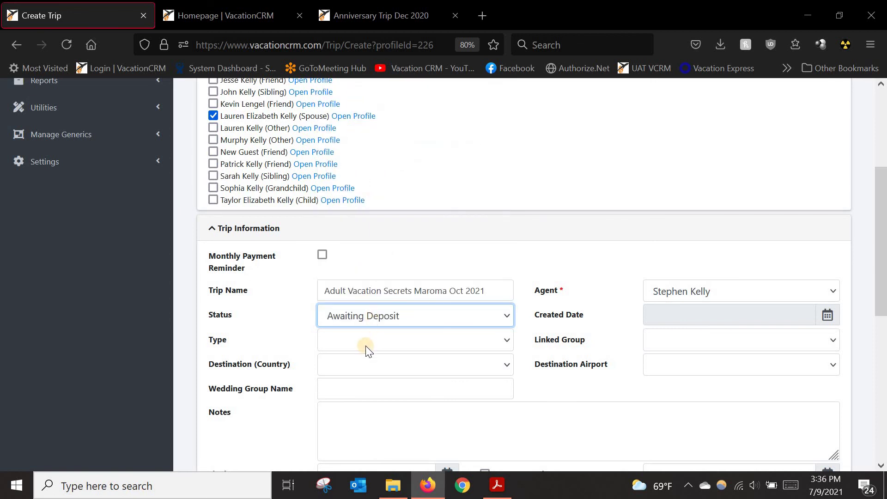
Step: Set the trip type to Adult Vacation and the destination country to Mexico
{"action": "left_click", "coordinate": [345, 337]}
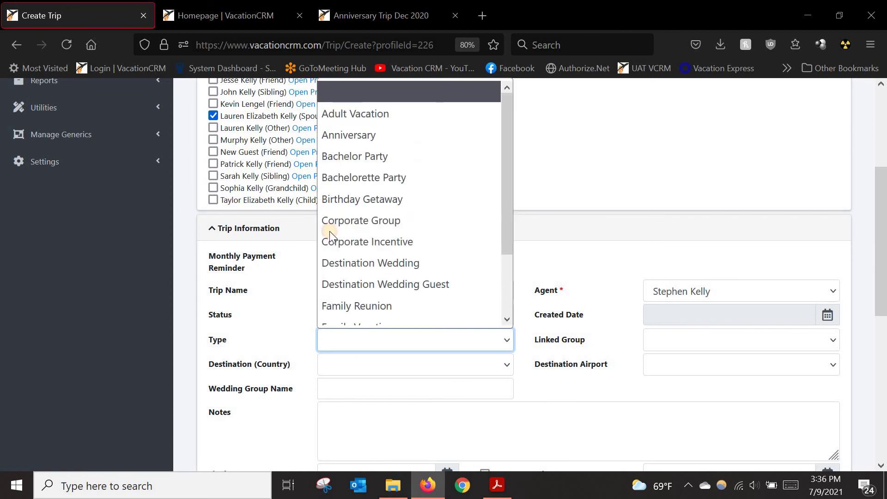
{"action": "left_click", "coordinate": [327, 111]}
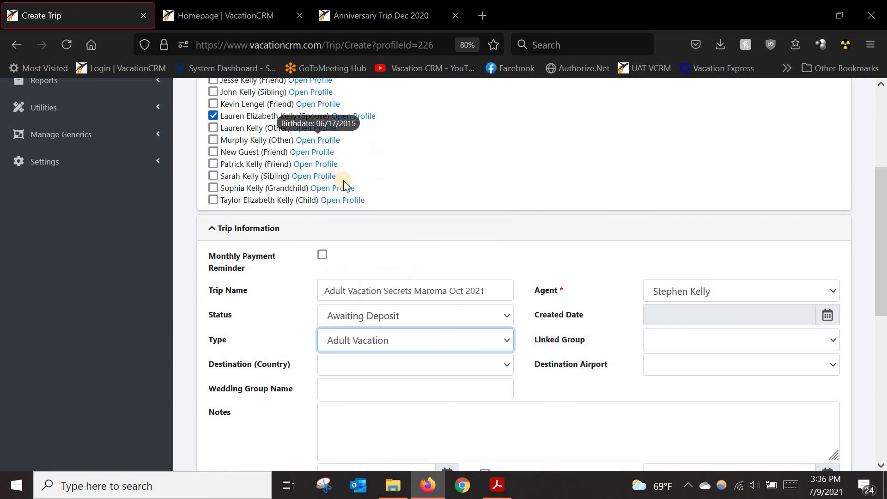
{"action": "left_click", "coordinate": [364, 365]}
{"action": "type", "text": "mex"}
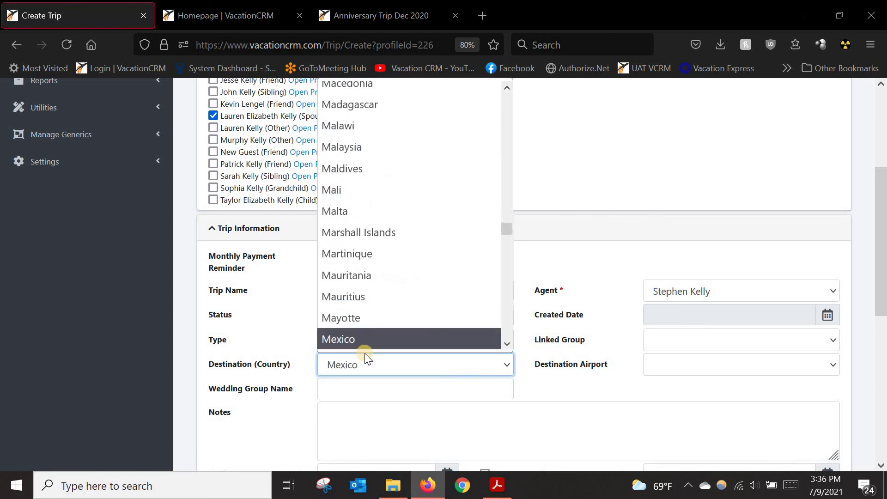
{"action": "left_click", "coordinate": [345, 343]}
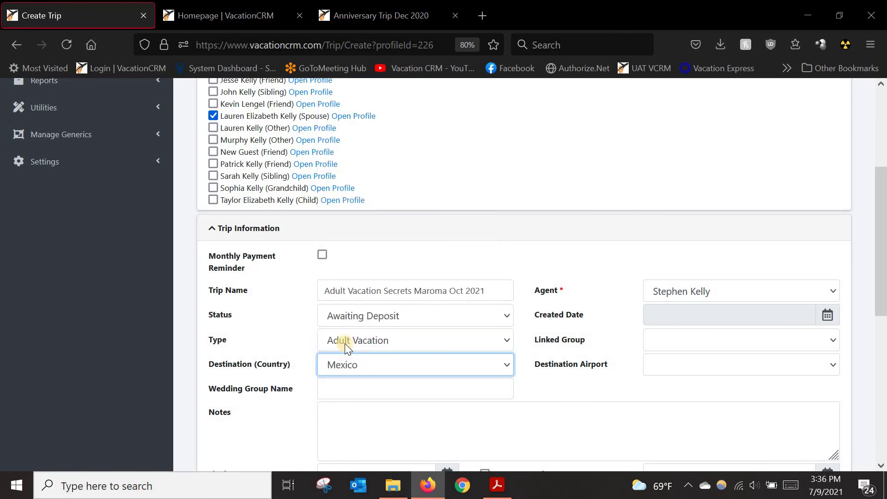
{"action": "left_click", "coordinate": [273, 321]}
{"action": "scroll", "coordinate": [272, 323], "scroll_direction": "down", "scroll_amount": 4}
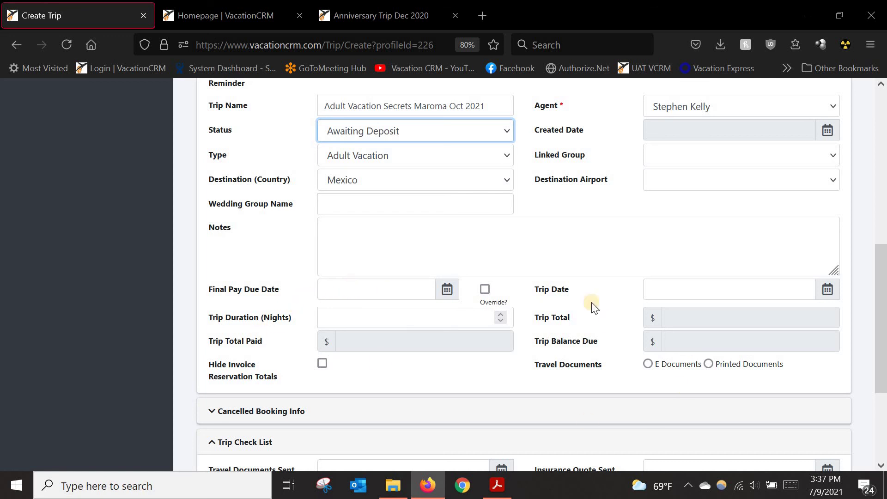
{"action": "scroll", "coordinate": [656, 313], "scroll_direction": "up", "scroll_amount": 8}
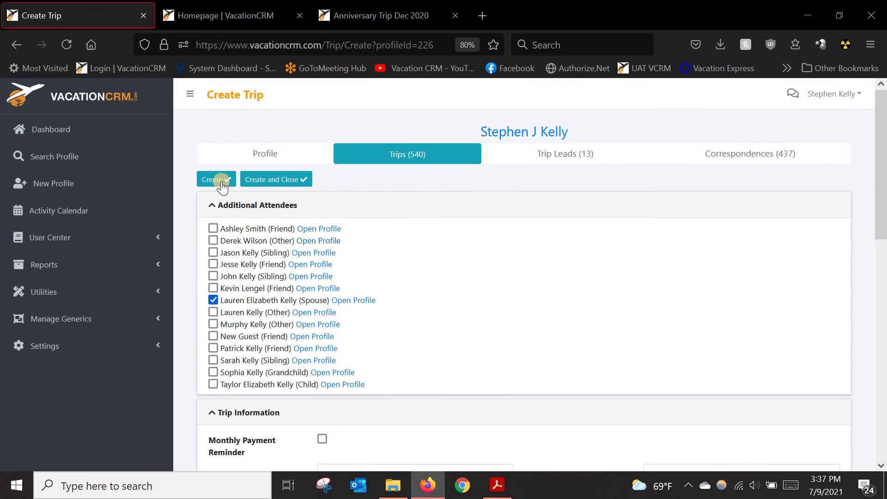
Step: Create the 'Adult Vacation Secrets Maroma Oct 2021' trip from the filled-in form
{"action": "left_click", "coordinate": [217, 181]}
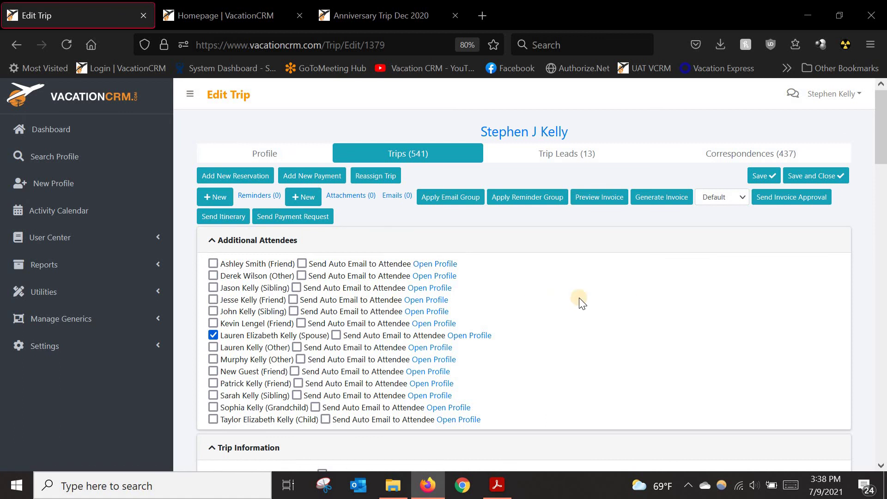
Step: Start a new reservation for the trip with reservation type Package
{"action": "left_click", "coordinate": [236, 177]}
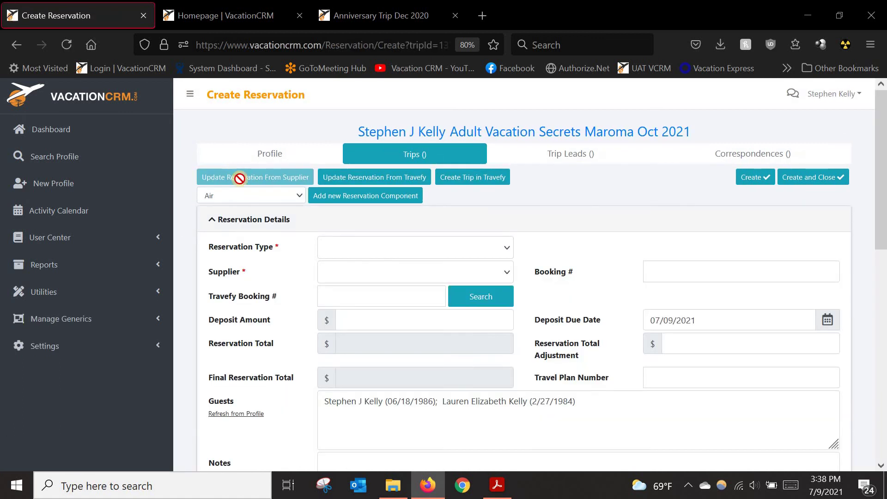
{"action": "left_click", "coordinate": [351, 245]}
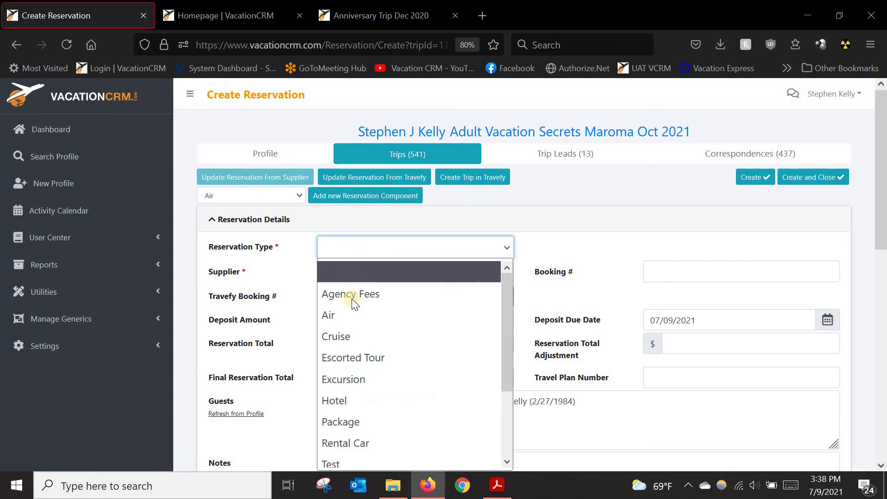
{"action": "left_click", "coordinate": [351, 423]}
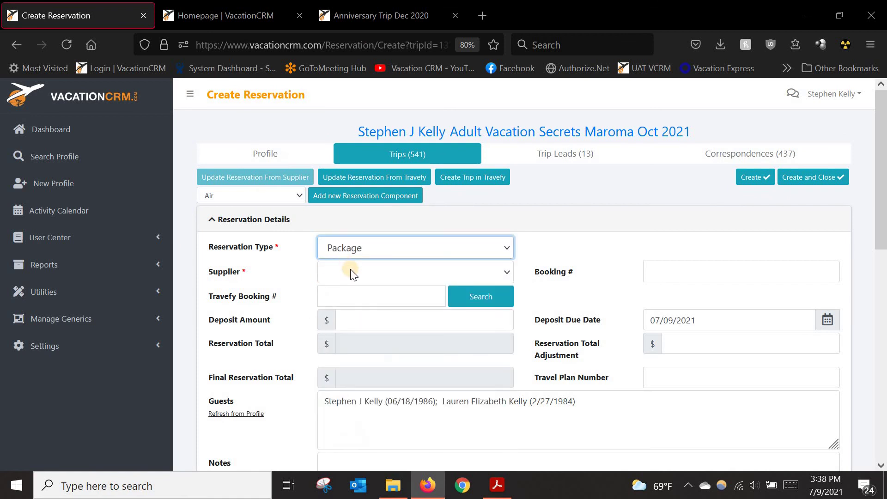
Step: Choose Travel Impressions as the supplier and fill in the suggested booking number
{"action": "left_click", "coordinate": [352, 270]}
{"action": "type", "text": "Travel Agency"}
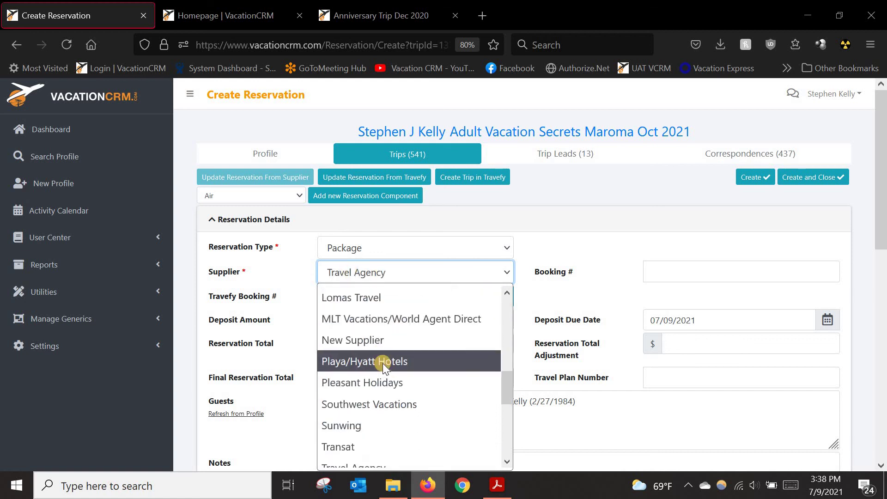
{"action": "scroll", "coordinate": [357, 417], "scroll_direction": "down", "scroll_amount": 2}
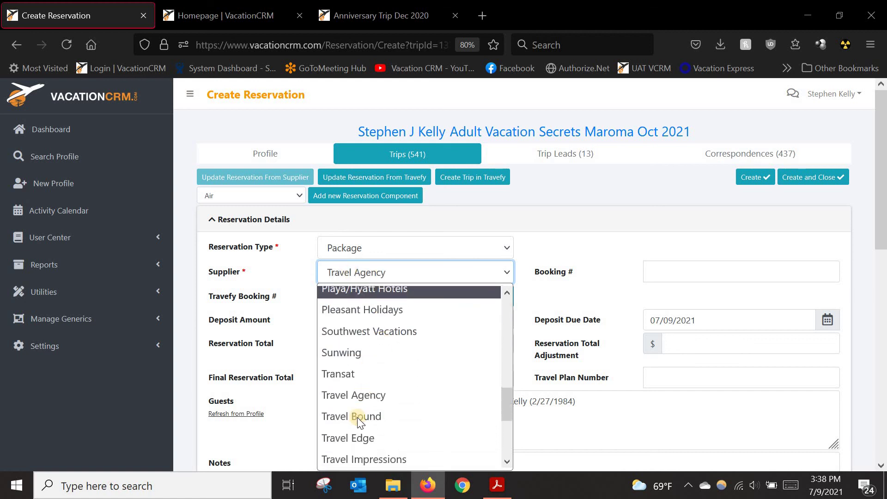
{"action": "left_click", "coordinate": [364, 451]}
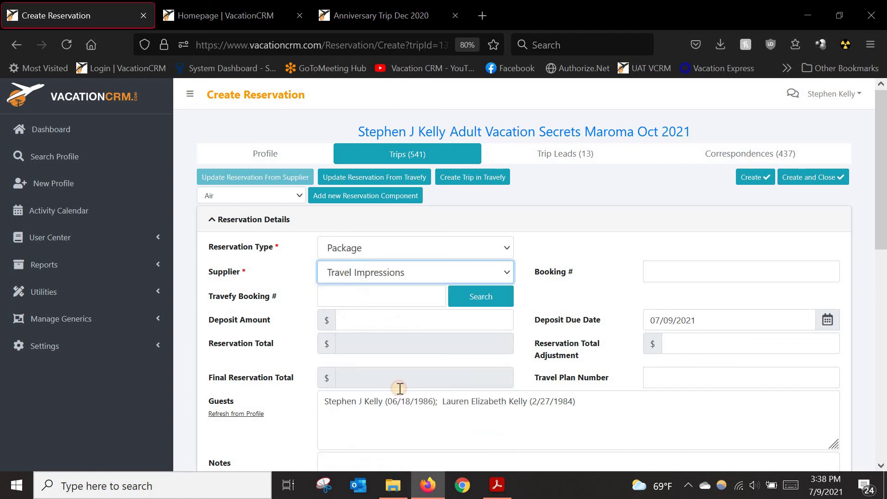
{"action": "left_click", "coordinate": [681, 274]}
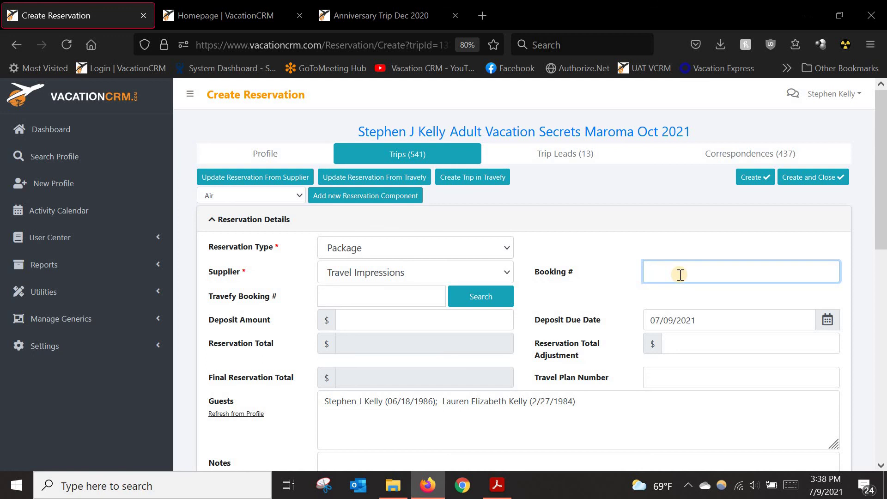
{"action": "type", "text": "M2"}
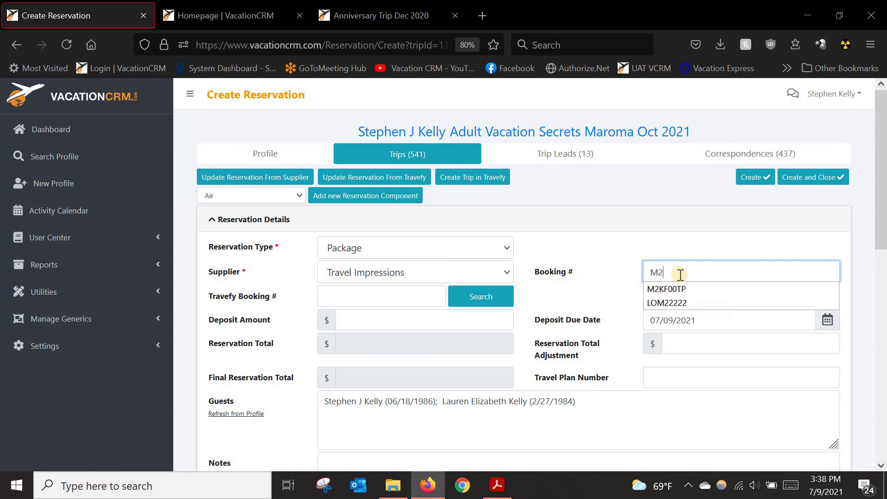
{"action": "left_click", "coordinate": [658, 290]}
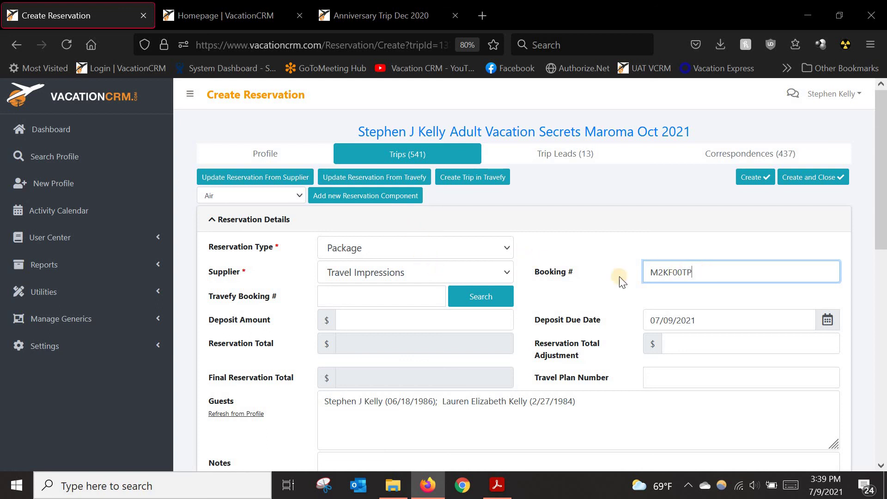
{"action": "scroll", "coordinate": [670, 296], "scroll_direction": "down", "scroll_amount": 9}
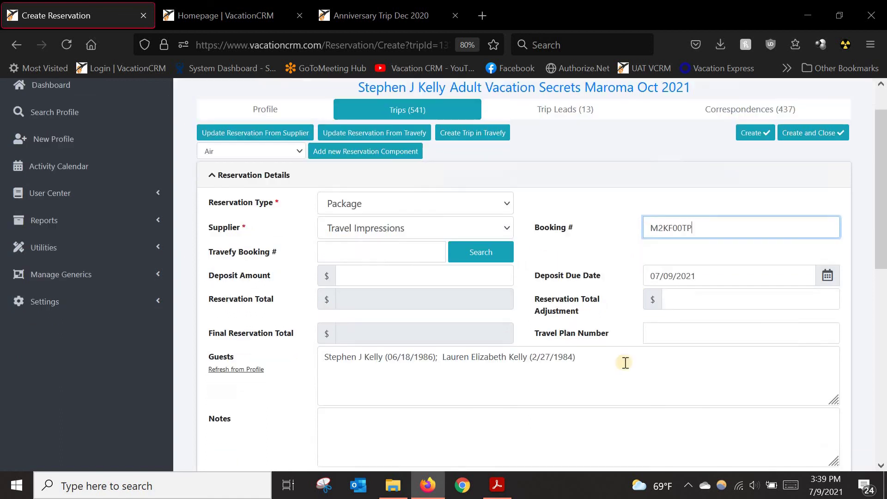
{"action": "scroll", "coordinate": [575, 362], "scroll_direction": "down", "scroll_amount": 2}
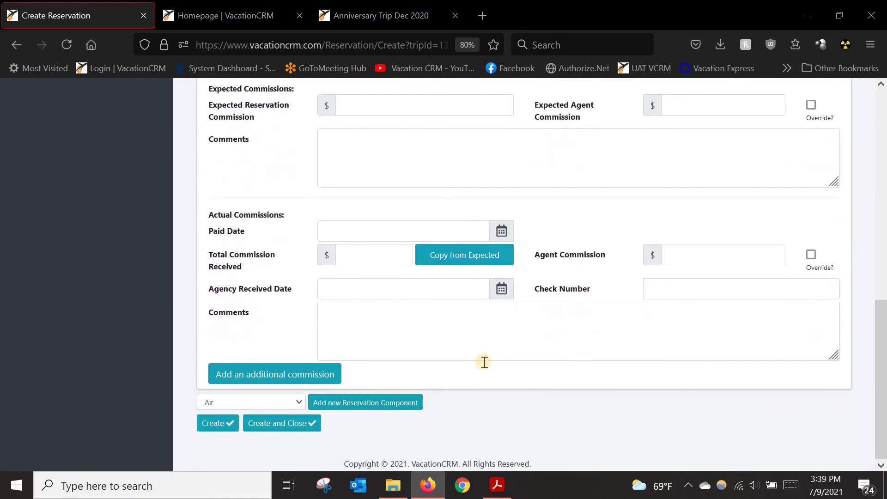
{"action": "scroll", "coordinate": [482, 361], "scroll_direction": "up", "scroll_amount": 6}
{"action": "scroll", "coordinate": [476, 349], "scroll_direction": "up", "scroll_amount": 4}
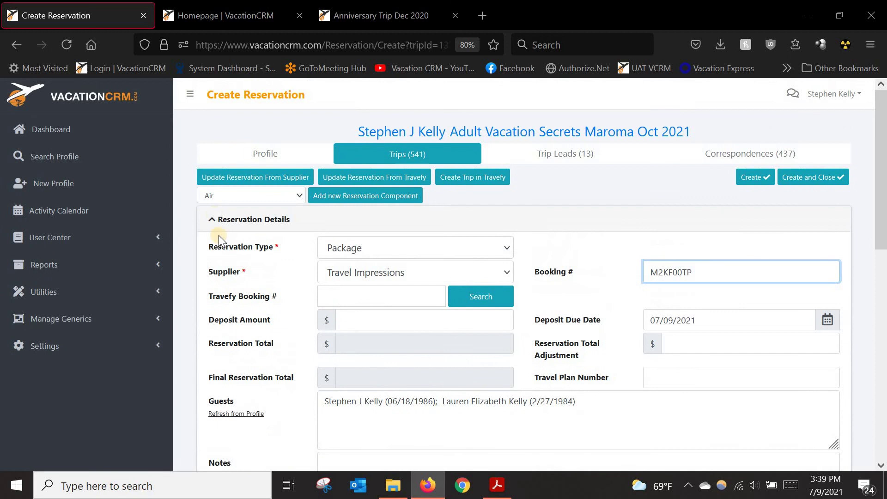
{"action": "left_click", "coordinate": [242, 176]}
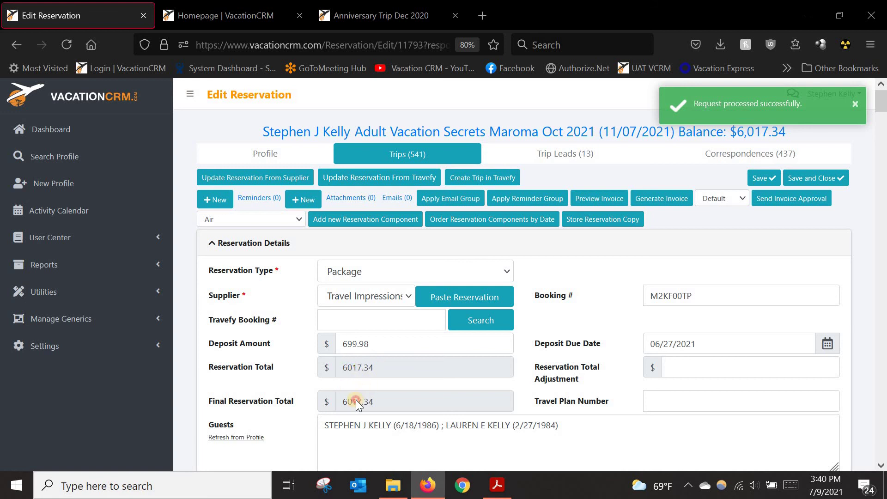
{"action": "left_click", "coordinate": [368, 372]}
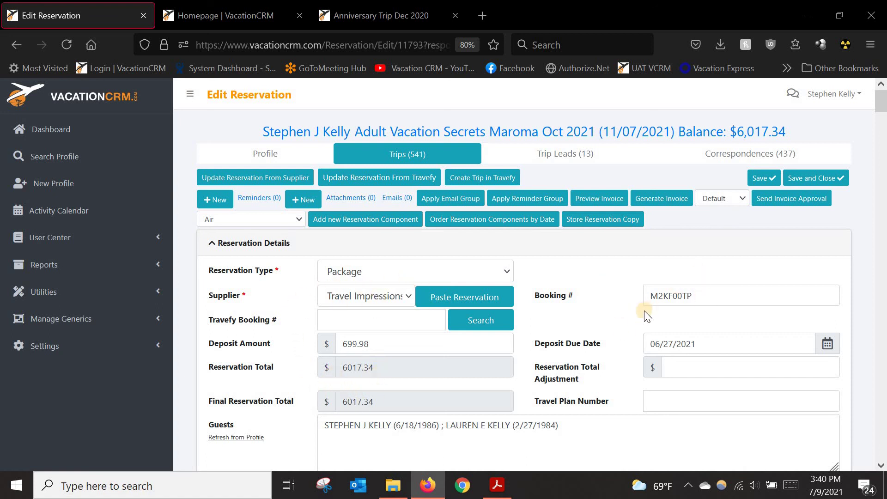
{"action": "scroll", "coordinate": [438, 290], "scroll_direction": "down", "scroll_amount": 2}
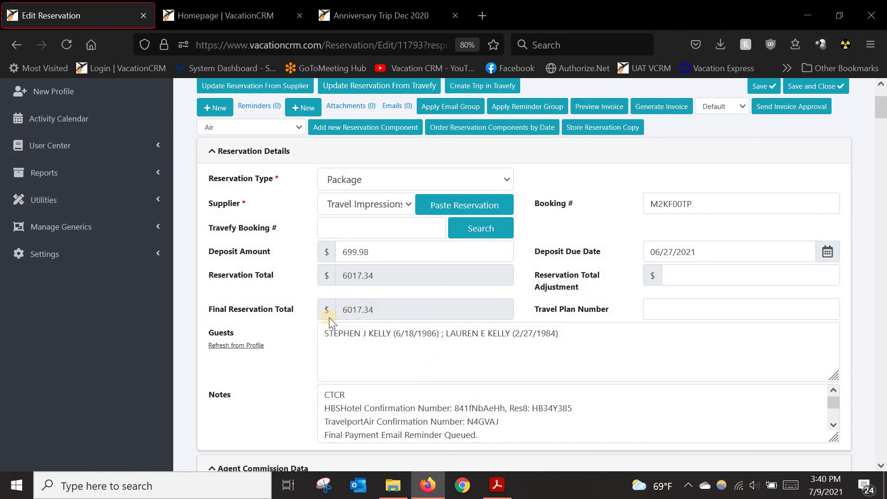
{"action": "scroll", "coordinate": [377, 319], "scroll_direction": "down", "scroll_amount": 5}
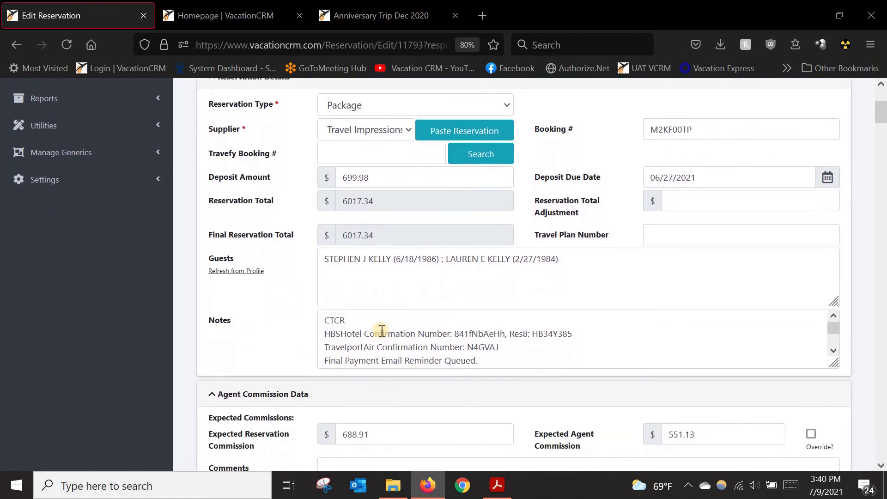
{"action": "scroll", "coordinate": [379, 338], "scroll_direction": "down", "scroll_amount": 6}
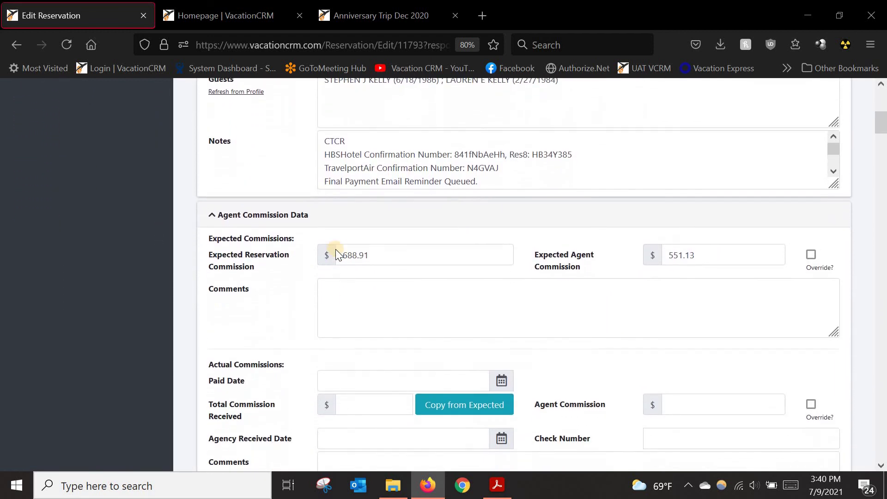
{"action": "left_click_drag", "start_coordinate": [340, 235], "coordinate": [374, 232]}
{"action": "left_click", "coordinate": [374, 232]}
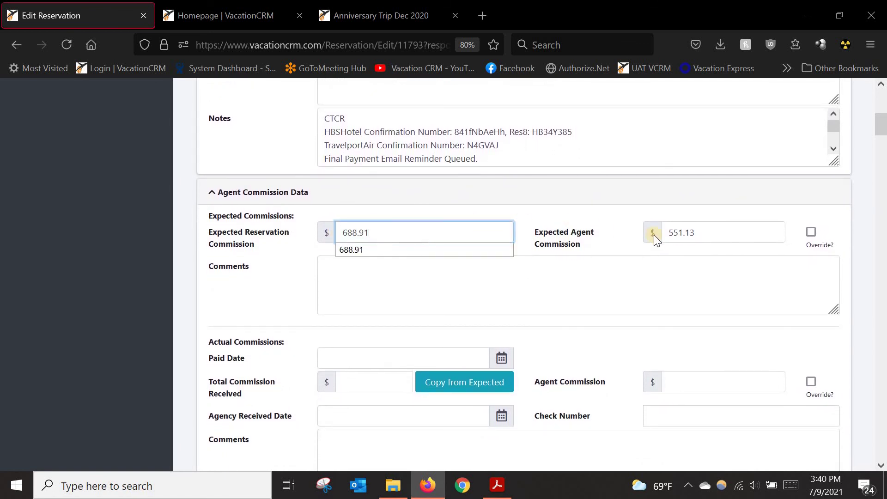
{"action": "left_click", "coordinate": [716, 235]}
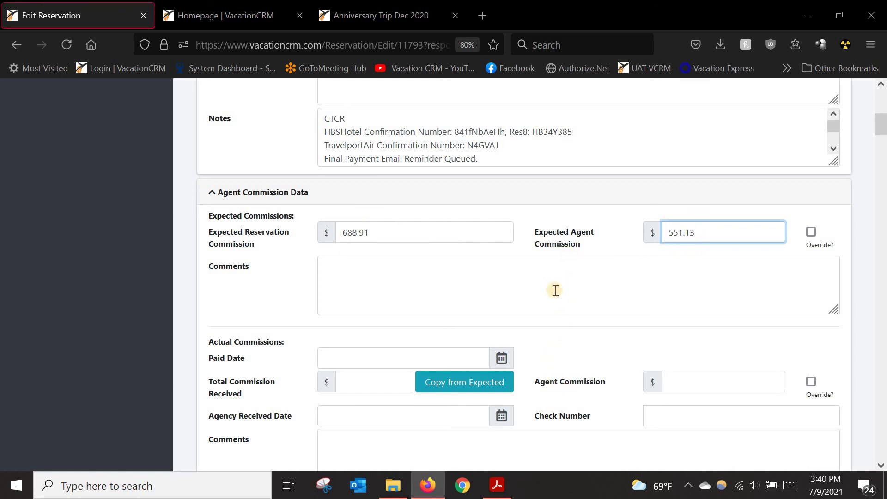
{"action": "scroll", "coordinate": [555, 291], "scroll_direction": "down", "scroll_amount": 5}
{"action": "scroll", "coordinate": [541, 329], "scroll_direction": "down", "scroll_amount": 2}
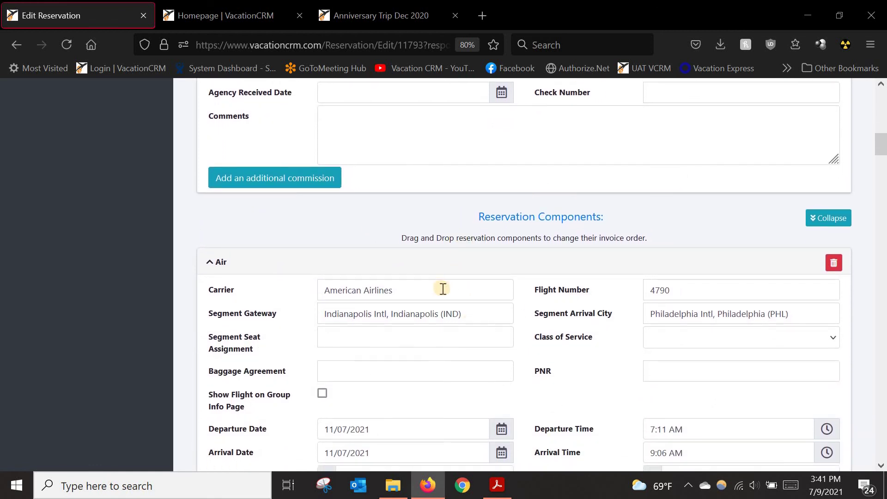
{"action": "scroll", "coordinate": [446, 295], "scroll_direction": "down", "scroll_amount": 1}
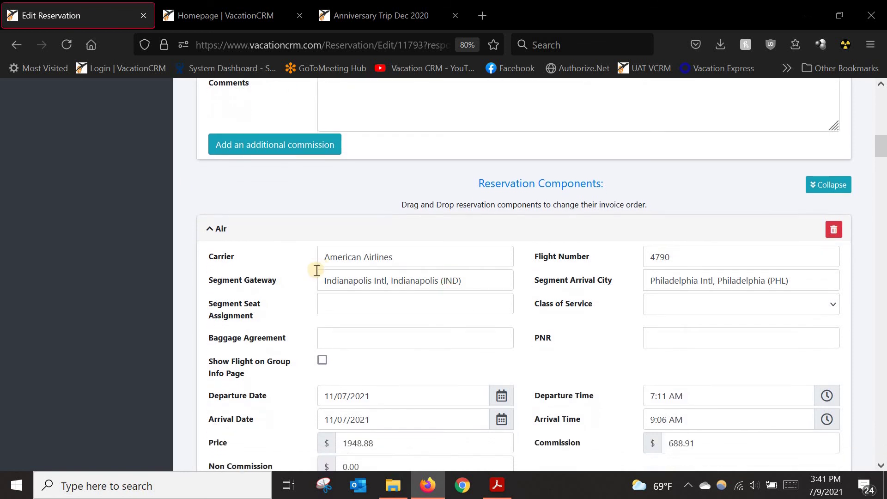
{"action": "scroll", "coordinate": [329, 276], "scroll_direction": "down", "scroll_amount": 2}
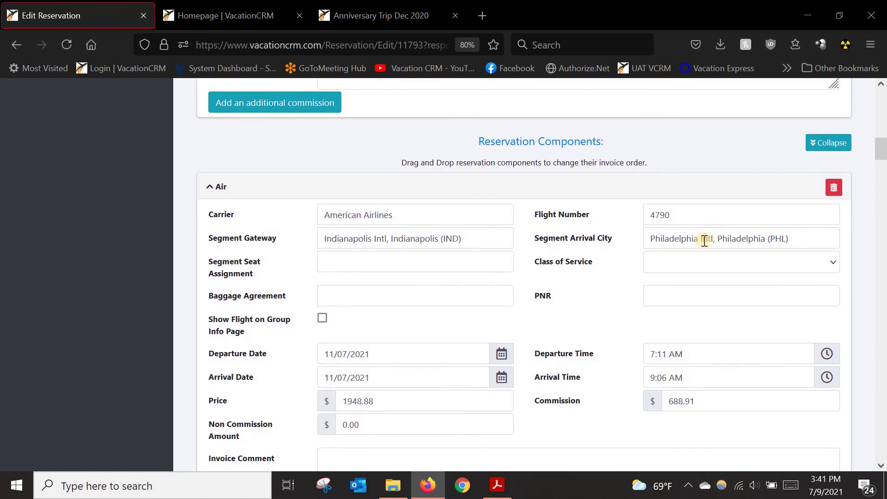
{"action": "scroll", "coordinate": [535, 313], "scroll_direction": "down", "scroll_amount": 6}
{"action": "scroll", "coordinate": [526, 318], "scroll_direction": "down", "scroll_amount": 7}
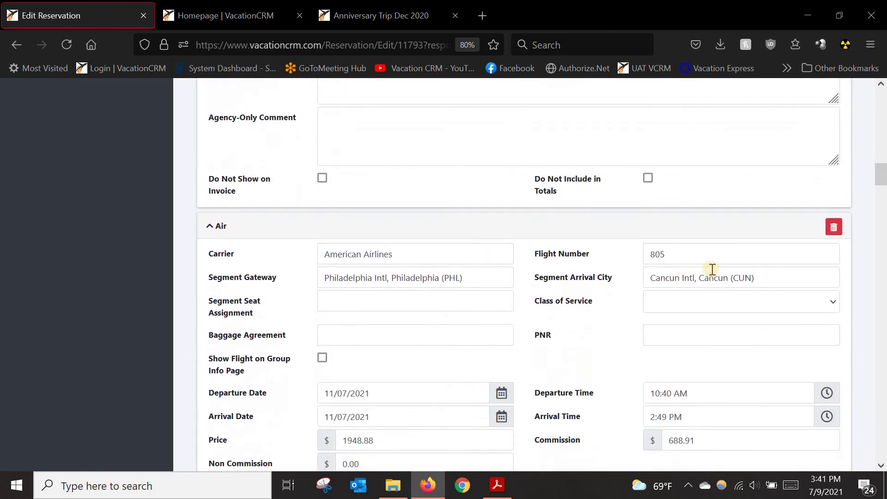
{"action": "scroll", "coordinate": [685, 298], "scroll_direction": "down", "scroll_amount": 10}
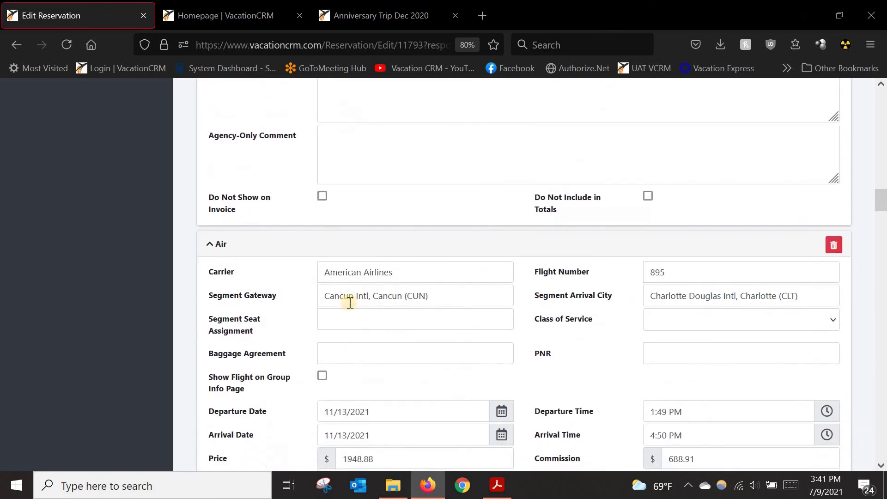
{"action": "scroll", "coordinate": [324, 309], "scroll_direction": "down", "scroll_amount": 11}
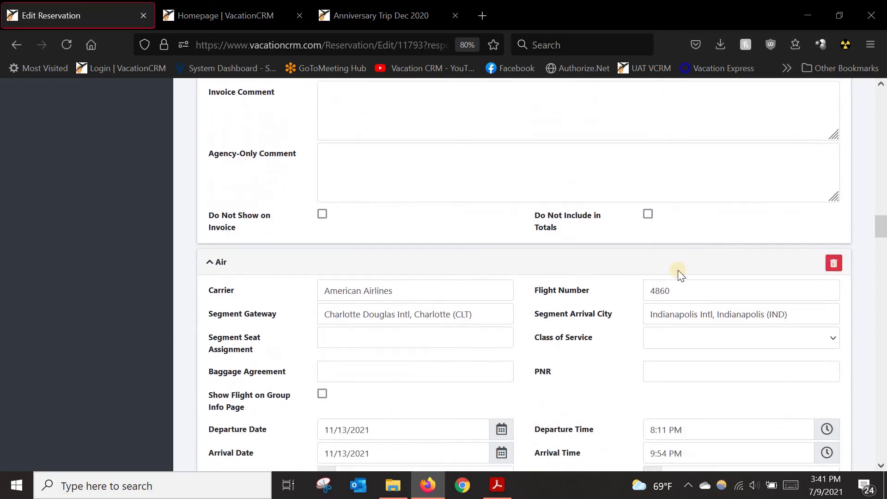
{"action": "scroll", "coordinate": [652, 300], "scroll_direction": "down", "scroll_amount": 8}
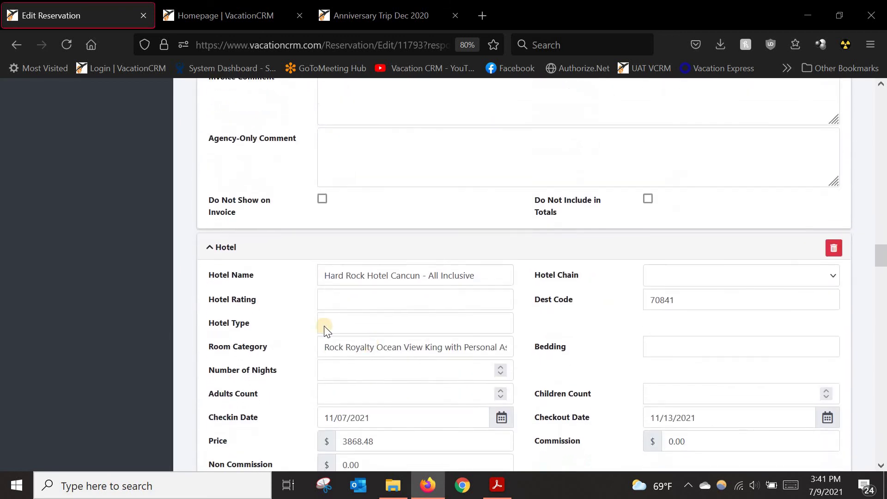
{"action": "scroll", "coordinate": [358, 377], "scroll_direction": "down", "scroll_amount": 8}
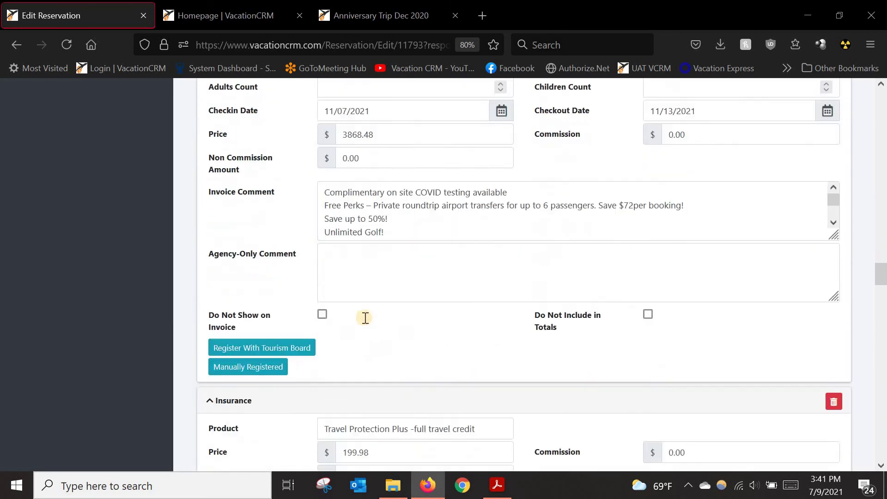
{"action": "left_click_drag", "start_coordinate": [349, 321], "coordinate": [388, 321]}
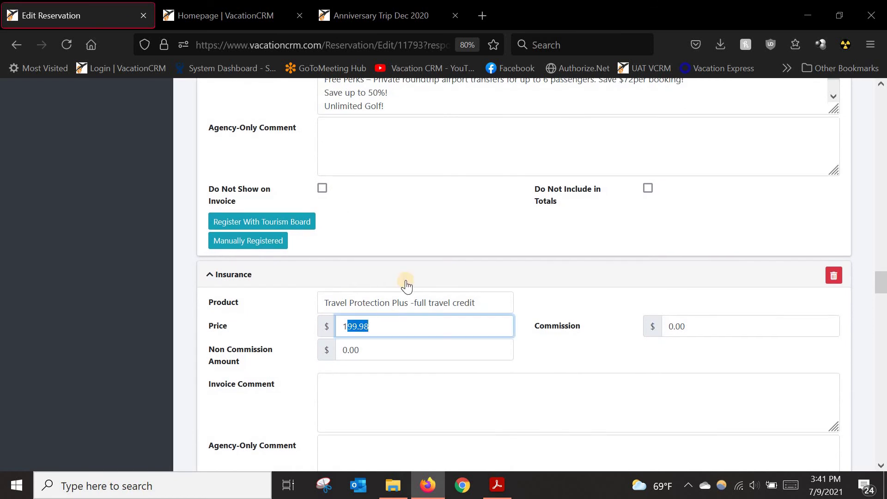
{"action": "scroll", "coordinate": [406, 277], "scroll_direction": "up", "scroll_amount": 6}
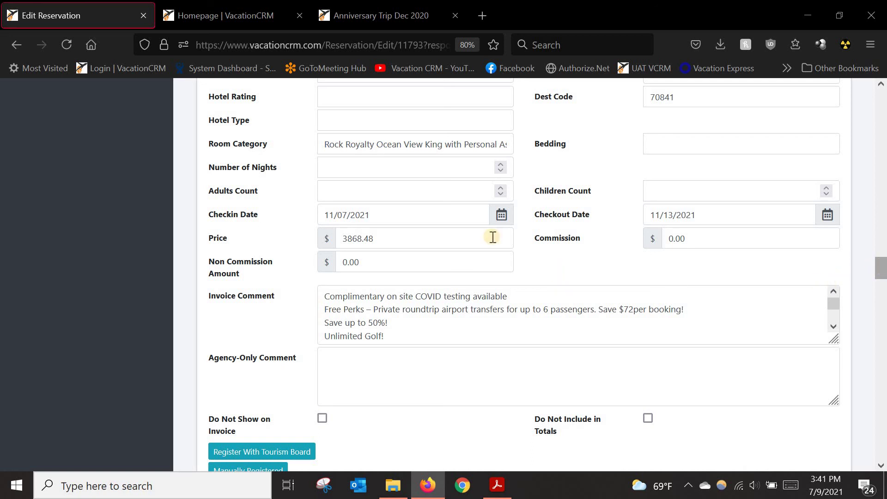
{"action": "scroll", "coordinate": [372, 240], "scroll_direction": "up", "scroll_amount": 3}
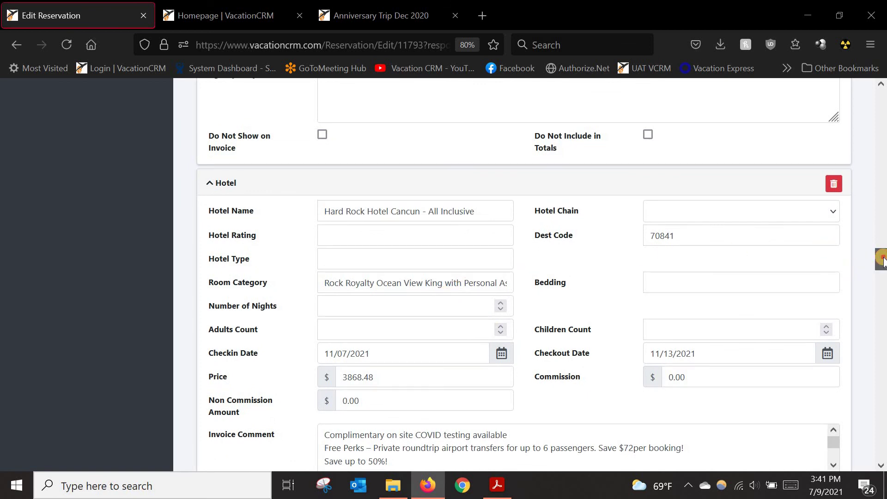
{"action": "left_click_drag", "start_coordinate": [883, 261], "coordinate": [881, 87]}
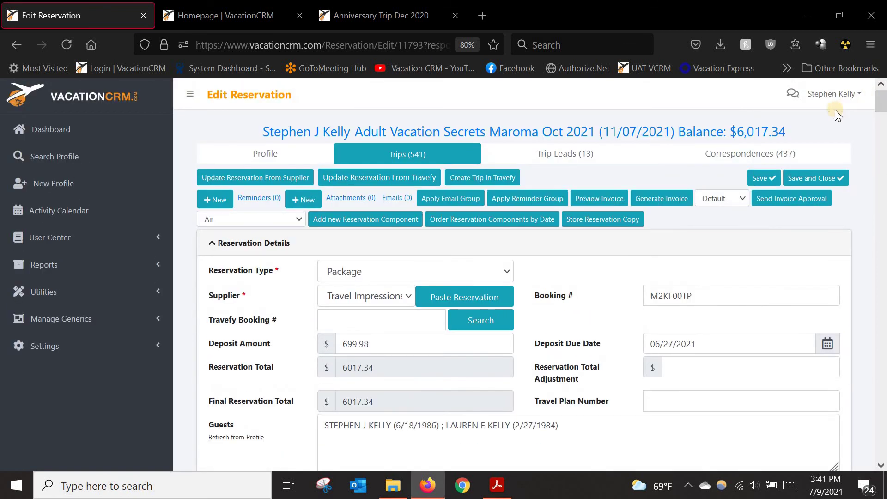
{"action": "left_click", "coordinate": [463, 229]}
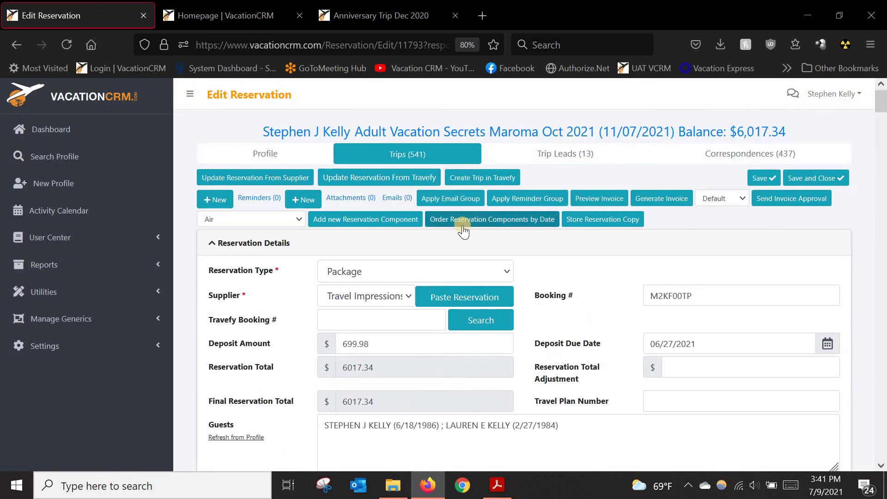
{"action": "left_click", "coordinate": [489, 221]}
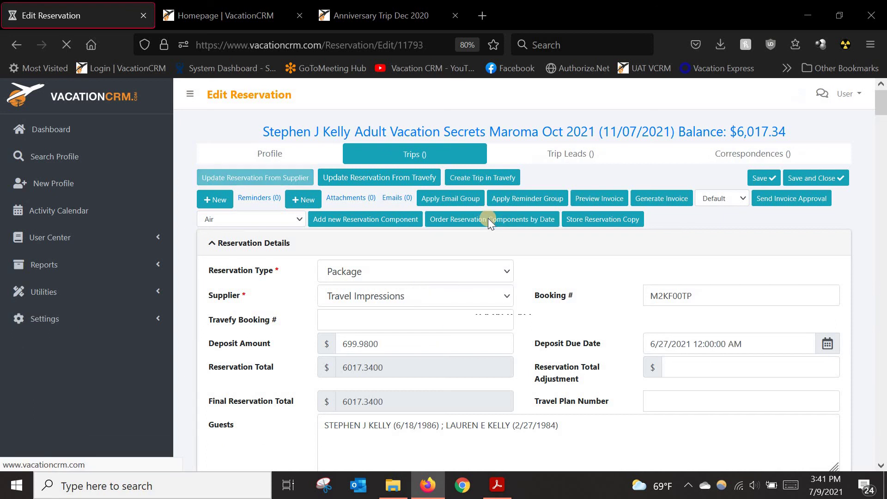
{"action": "scroll", "coordinate": [575, 304], "scroll_direction": "down", "scroll_amount": 4}
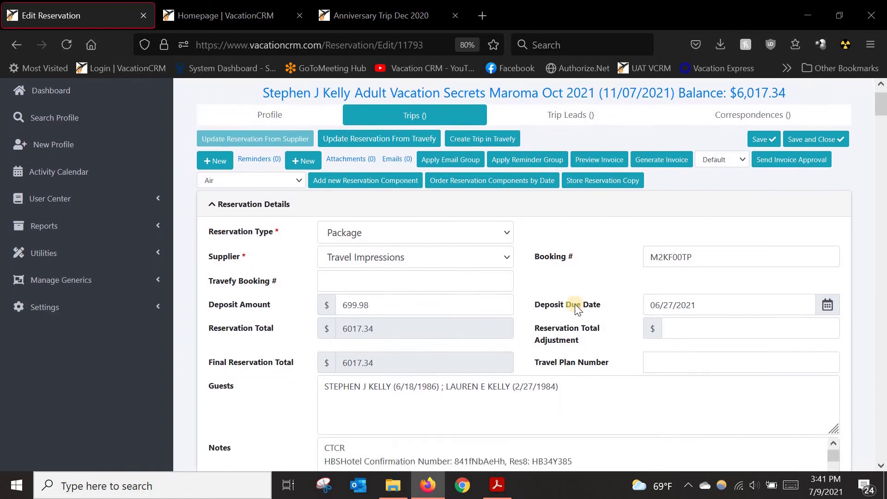
{"action": "scroll", "coordinate": [562, 314], "scroll_direction": "down", "scroll_amount": 7}
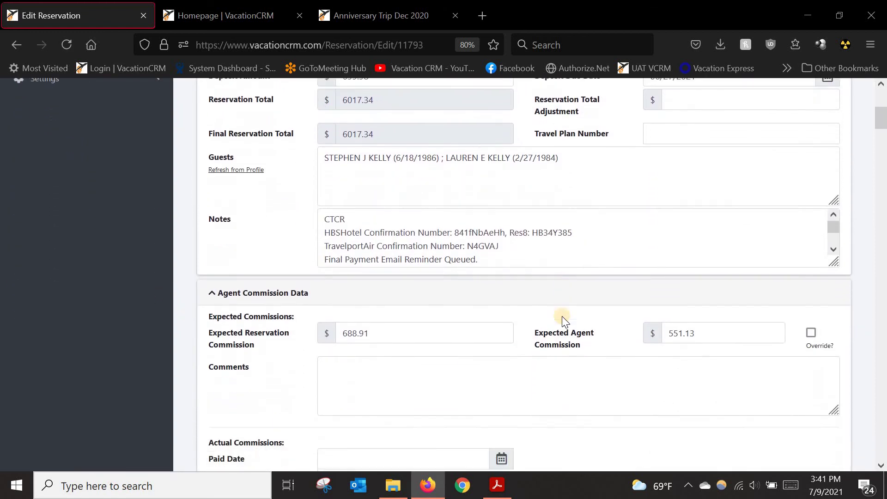
{"action": "scroll", "coordinate": [559, 321], "scroll_direction": "down", "scroll_amount": 3}
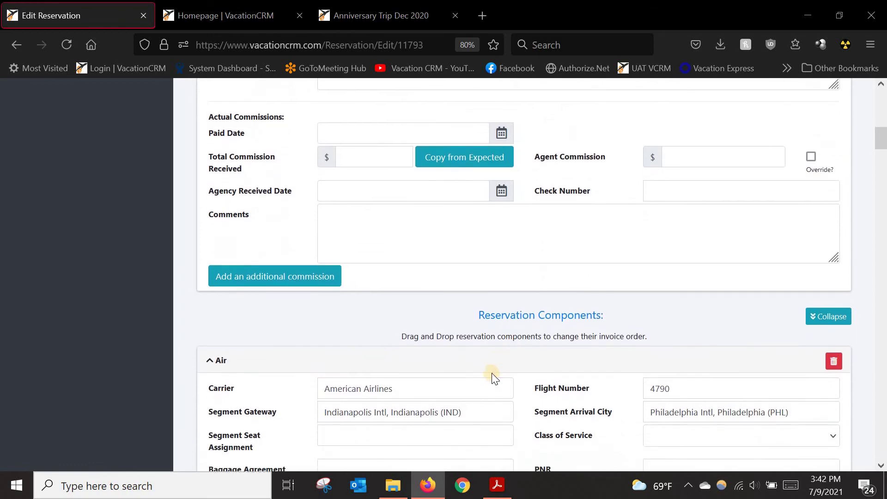
{"action": "scroll", "coordinate": [379, 393], "scroll_direction": "down", "scroll_amount": 1}
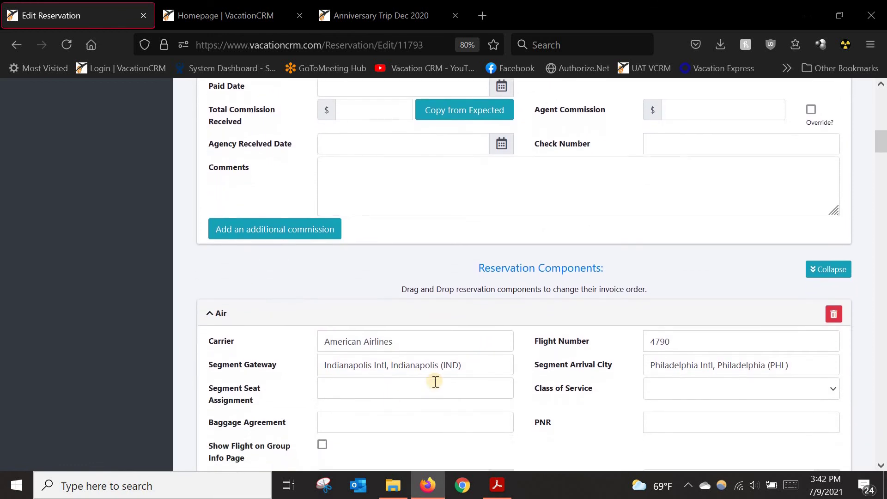
{"action": "scroll", "coordinate": [364, 376], "scroll_direction": "down", "scroll_amount": 3}
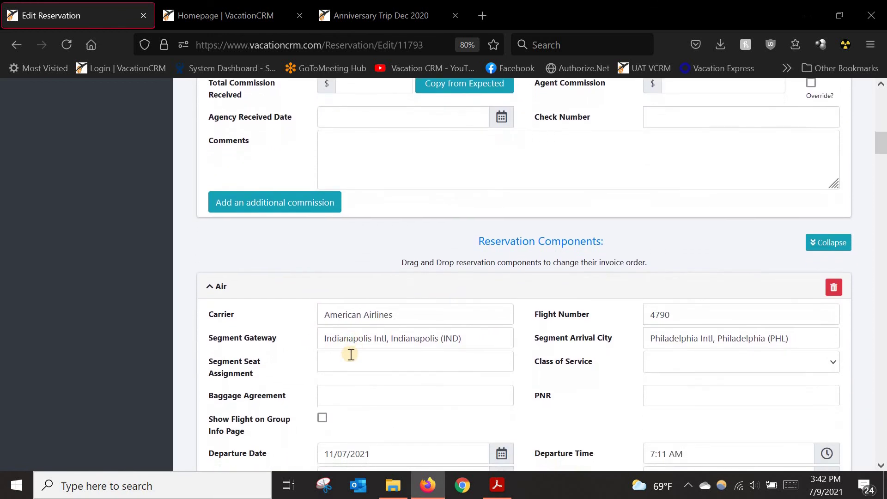
{"action": "scroll", "coordinate": [518, 245], "scroll_direction": "down", "scroll_amount": 1}
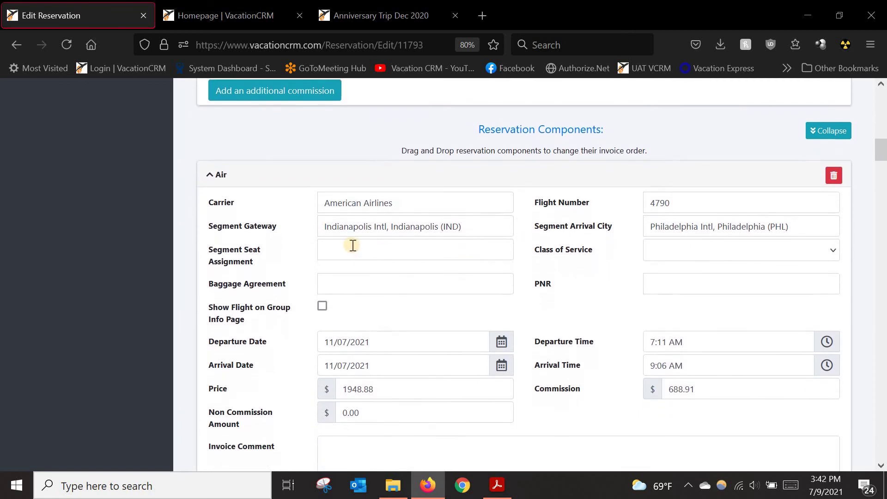
{"action": "scroll", "coordinate": [400, 285], "scroll_direction": "down", "scroll_amount": 8}
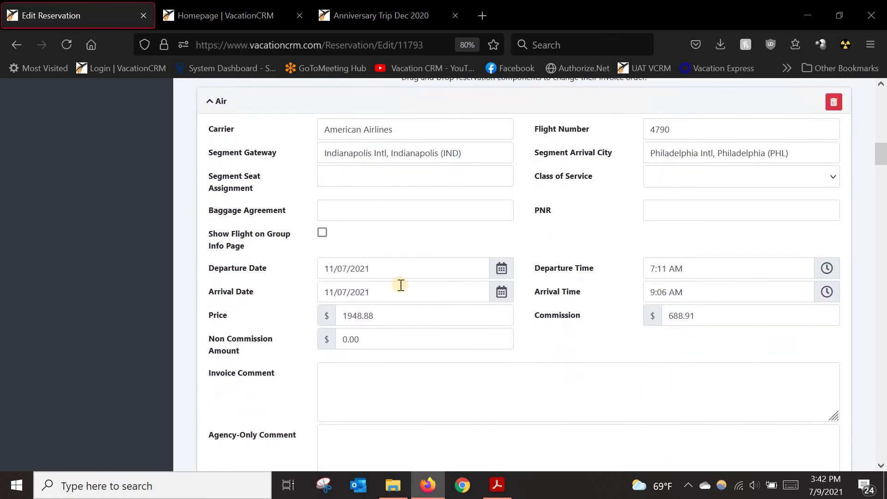
{"action": "scroll", "coordinate": [501, 355], "scroll_direction": "down", "scroll_amount": 8}
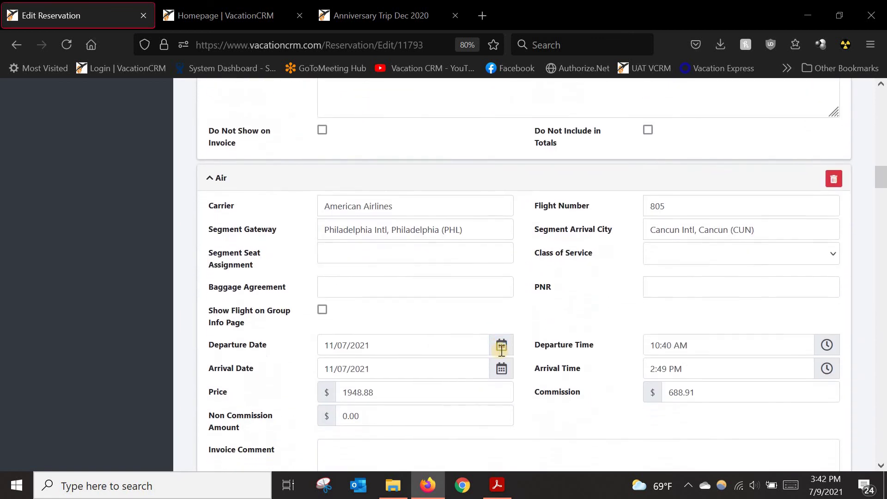
{"action": "scroll", "coordinate": [503, 356], "scroll_direction": "down", "scroll_amount": 2}
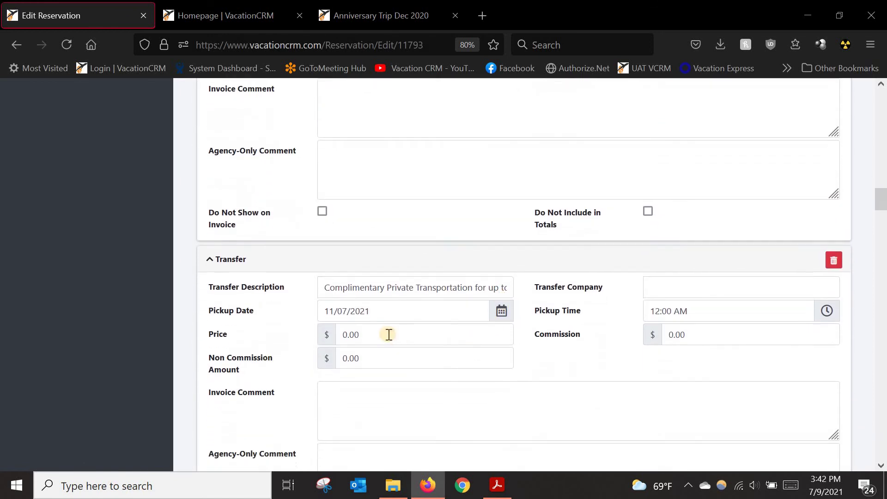
Step: Enter Amstar as the reservation's transfer company
{"action": "left_click", "coordinate": [683, 242]}
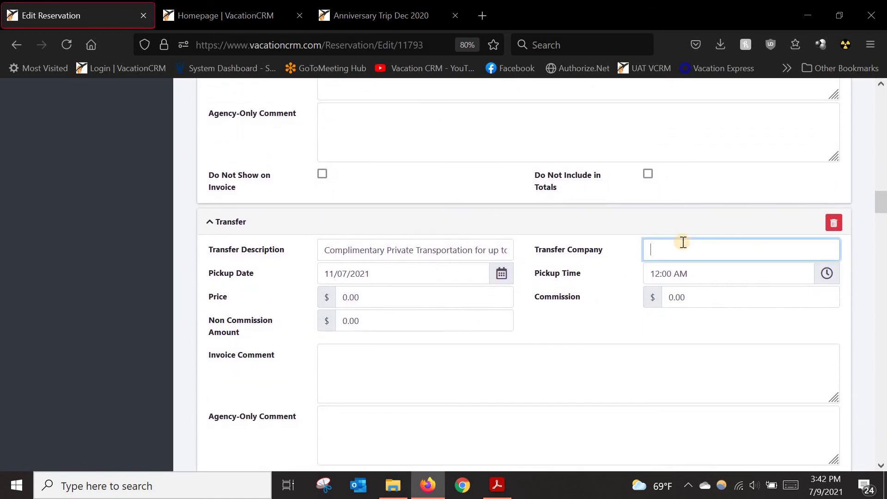
{"action": "type", "text": "Amstar"}
{"action": "key", "text": "Tab"}
{"action": "scroll", "coordinate": [577, 308], "scroll_direction": "down", "scroll_amount": 1}
{"action": "scroll", "coordinate": [578, 308], "scroll_direction": "down", "scroll_amount": 5}
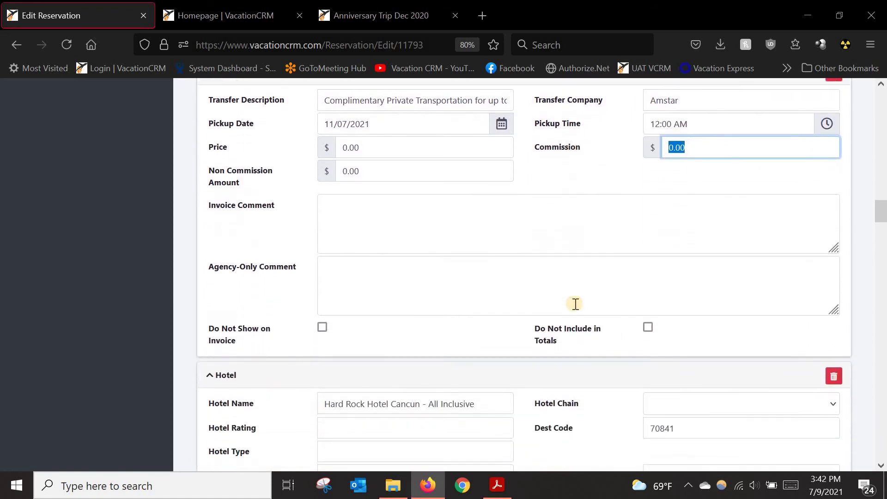
{"action": "scroll", "coordinate": [548, 255], "scroll_direction": "down", "scroll_amount": 3}
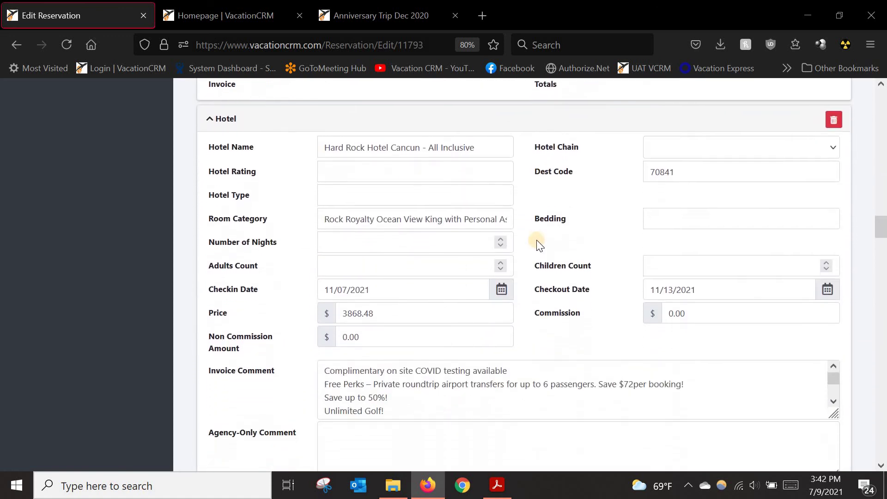
Step: Choose AIC (Hard Rock) as the hotel chain
{"action": "left_click", "coordinate": [677, 139]}
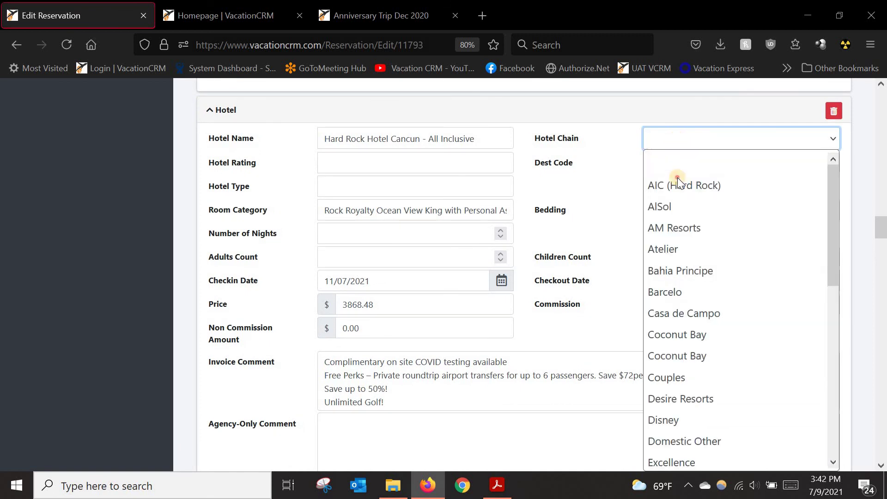
{"action": "left_click", "coordinate": [678, 183]}
{"action": "key", "text": "Tab"}
{"action": "scroll", "coordinate": [572, 232], "scroll_direction": "down", "scroll_amount": 9}
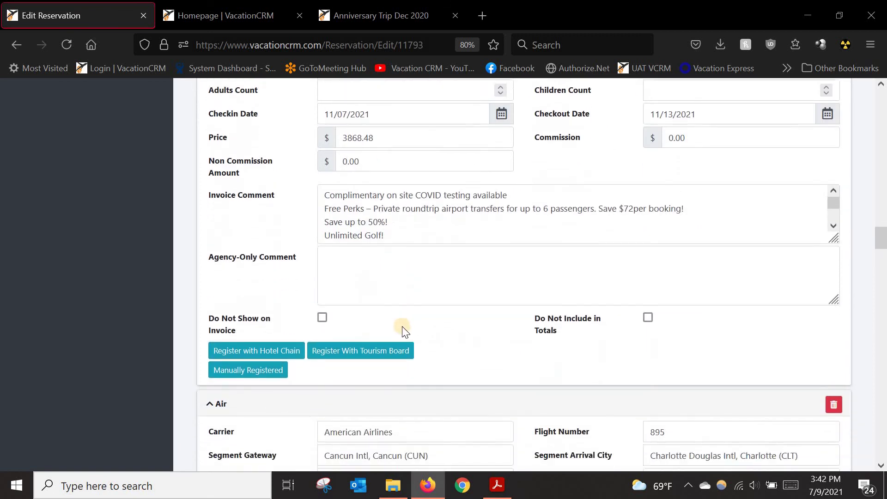
{"action": "scroll", "coordinate": [415, 329], "scroll_direction": "down", "scroll_amount": 14}
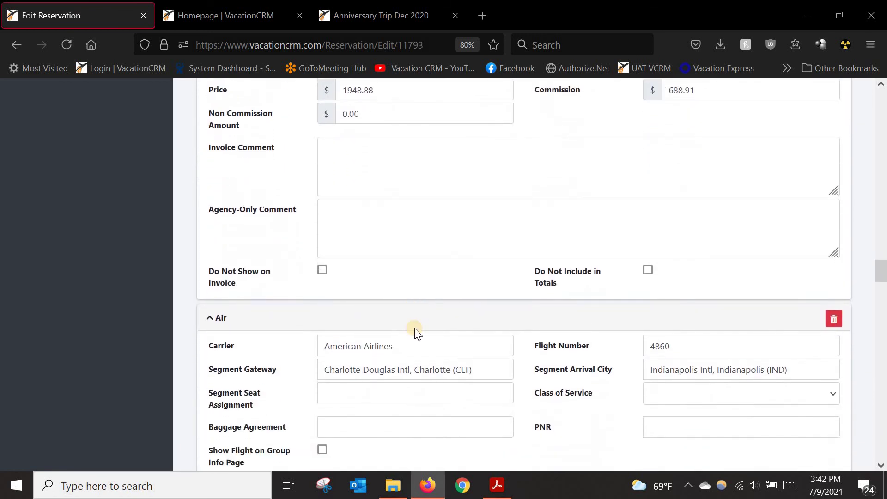
{"action": "scroll", "coordinate": [424, 336], "scroll_direction": "down", "scroll_amount": 4}
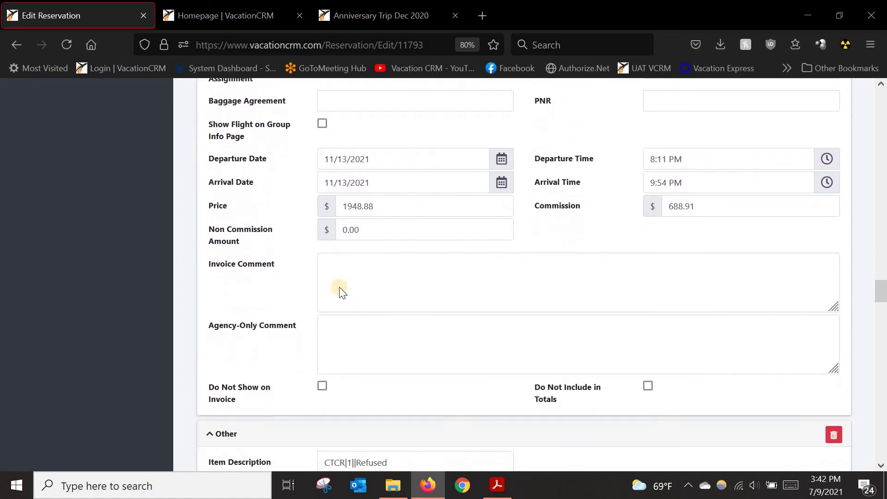
{"action": "scroll", "coordinate": [249, 316], "scroll_direction": "down", "scroll_amount": 3}
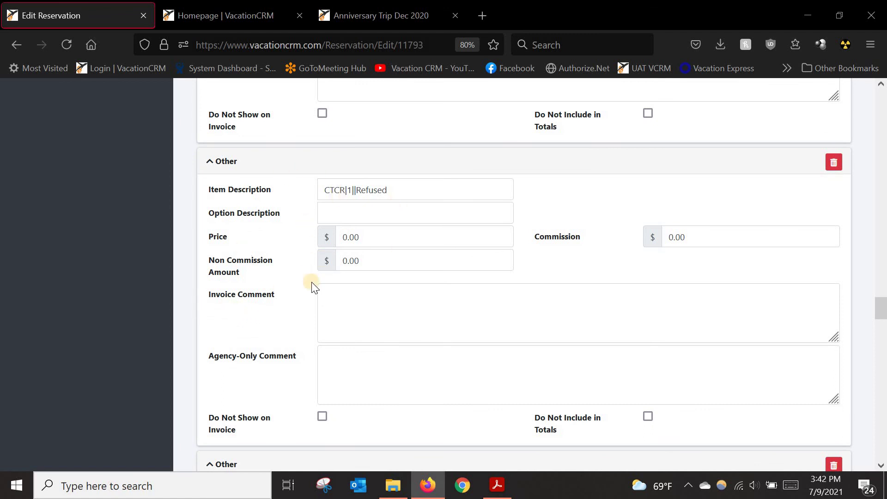
Step: Hide the first Other item, VISITAX, Identification Required For Travel and Price Match Plus! from the invoice
{"action": "left_click", "coordinate": [322, 416]}
{"action": "scroll", "coordinate": [297, 370], "scroll_direction": "down", "scroll_amount": 4}
{"action": "scroll", "coordinate": [301, 363], "scroll_direction": "down", "scroll_amount": 6}
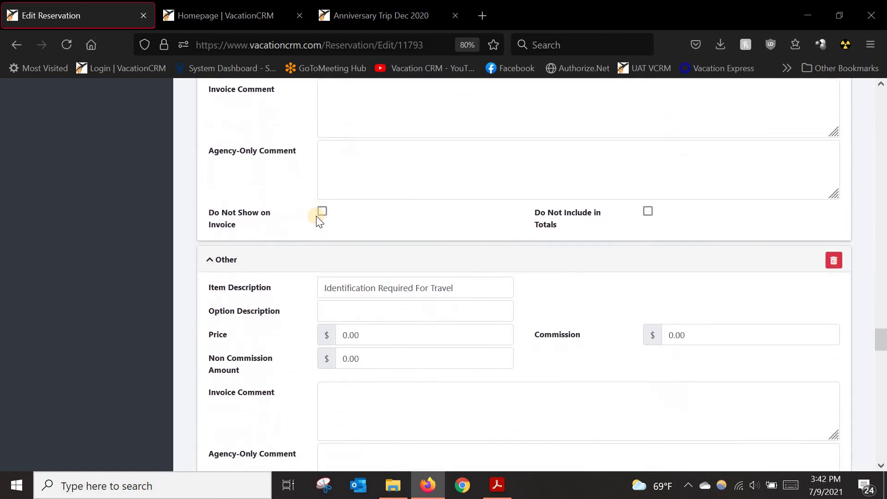
{"action": "left_click", "coordinate": [321, 212]}
{"action": "scroll", "coordinate": [322, 333], "scroll_direction": "down", "scroll_amount": 3}
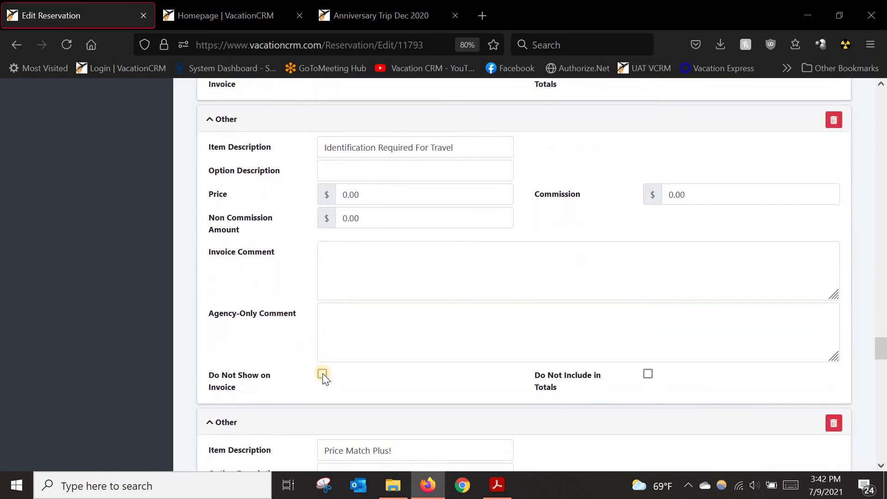
{"action": "left_click", "coordinate": [323, 374]}
{"action": "scroll", "coordinate": [327, 354], "scroll_direction": "down", "scroll_amount": 4}
{"action": "scroll", "coordinate": [326, 354], "scroll_direction": "down", "scroll_amount": 4}
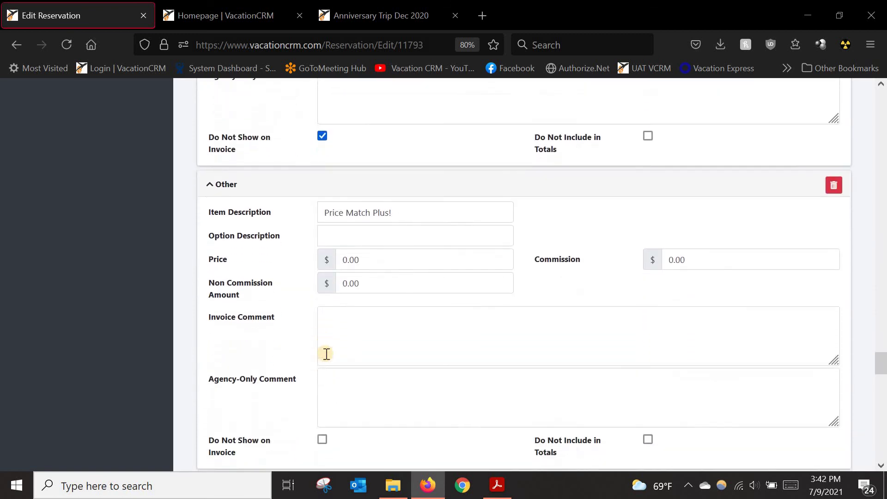
{"action": "left_click", "coordinate": [321, 307]}
Step: Hide the -150.00 'Save up to $150' discount and the 150.00 Service Fee from the invoice
{"action": "scroll", "coordinate": [325, 325], "scroll_direction": "down", "scroll_amount": 5}
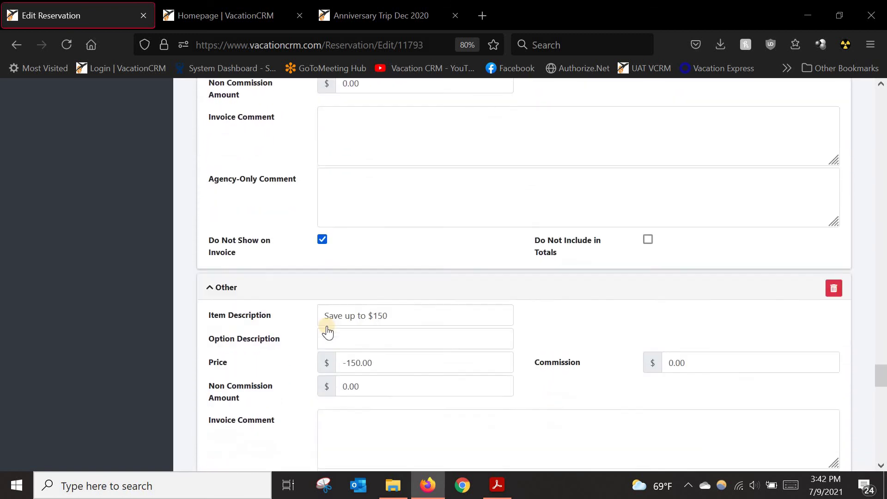
{"action": "left_click", "coordinate": [324, 378]}
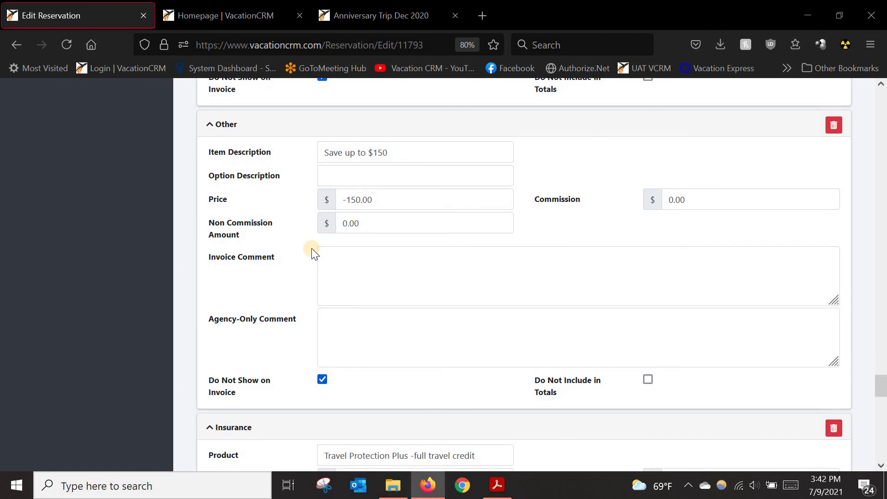
{"action": "scroll", "coordinate": [483, 245], "scroll_direction": "up", "scroll_amount": 7}
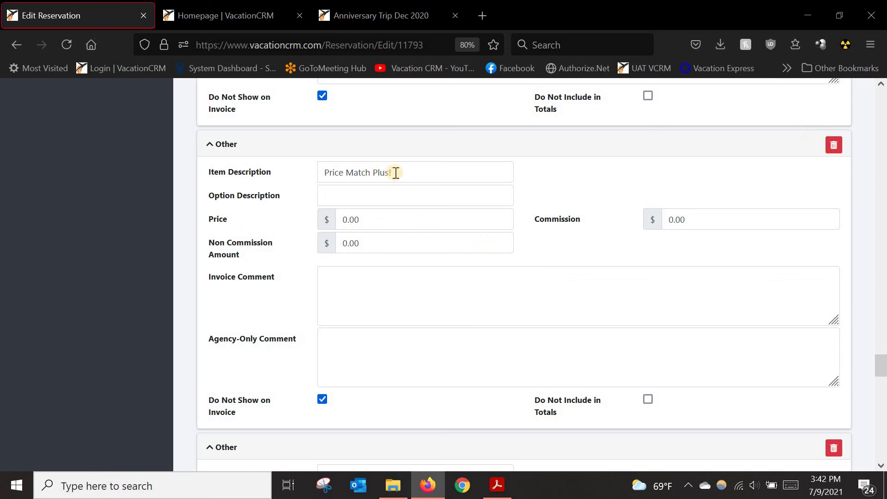
{"action": "scroll", "coordinate": [272, 362], "scroll_direction": "down", "scroll_amount": 3}
{"action": "scroll", "coordinate": [272, 363], "scroll_direction": "down", "scroll_amount": 2}
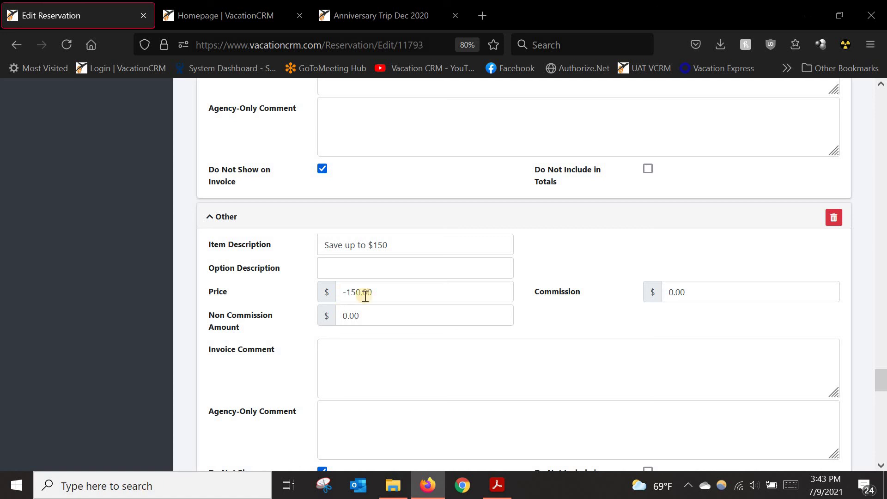
{"action": "scroll", "coordinate": [390, 305], "scroll_direction": "down", "scroll_amount": 3}
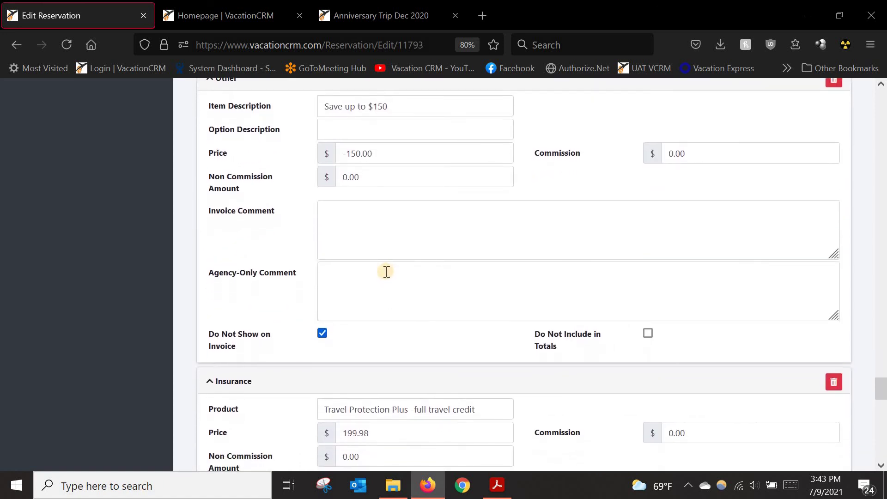
{"action": "scroll", "coordinate": [386, 272], "scroll_direction": "down", "scroll_amount": 4}
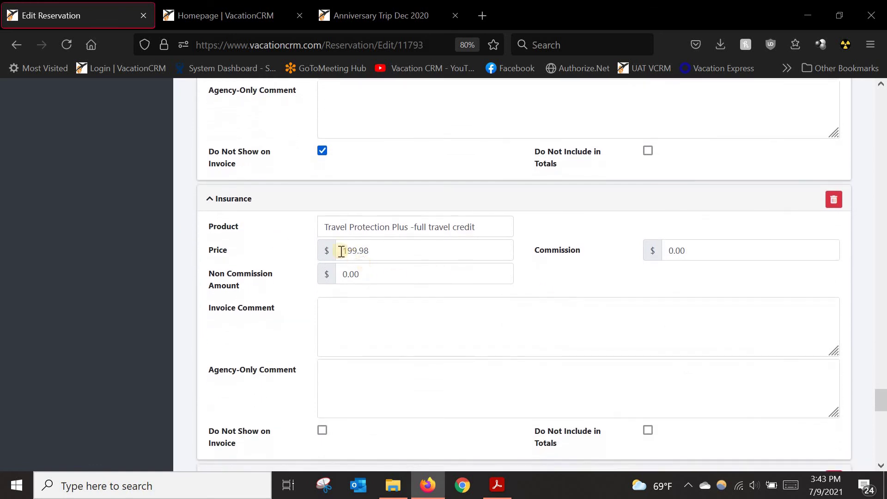
{"action": "scroll", "coordinate": [405, 189], "scroll_direction": "down", "scroll_amount": 3}
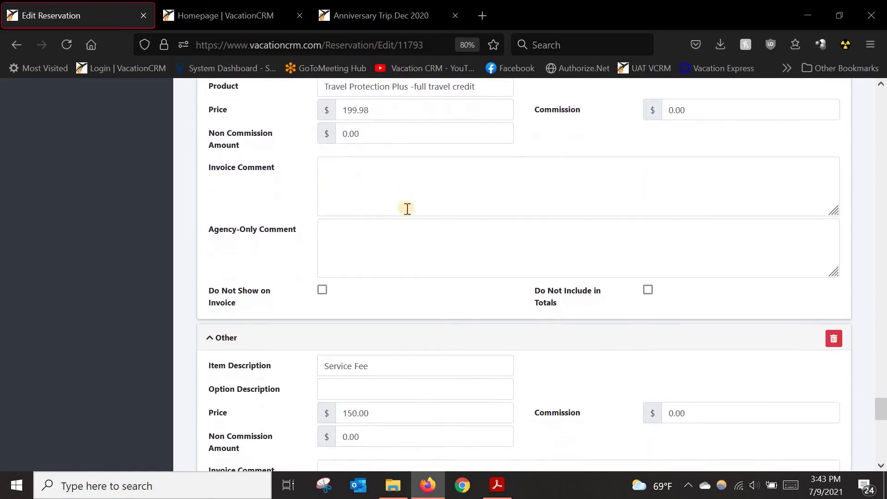
{"action": "scroll", "coordinate": [406, 208], "scroll_direction": "down", "scroll_amount": 5}
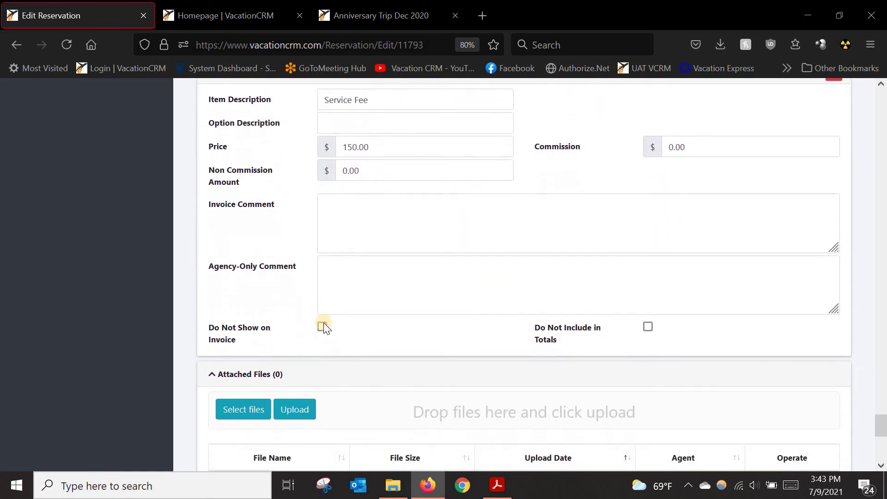
{"action": "left_click", "coordinate": [323, 316]}
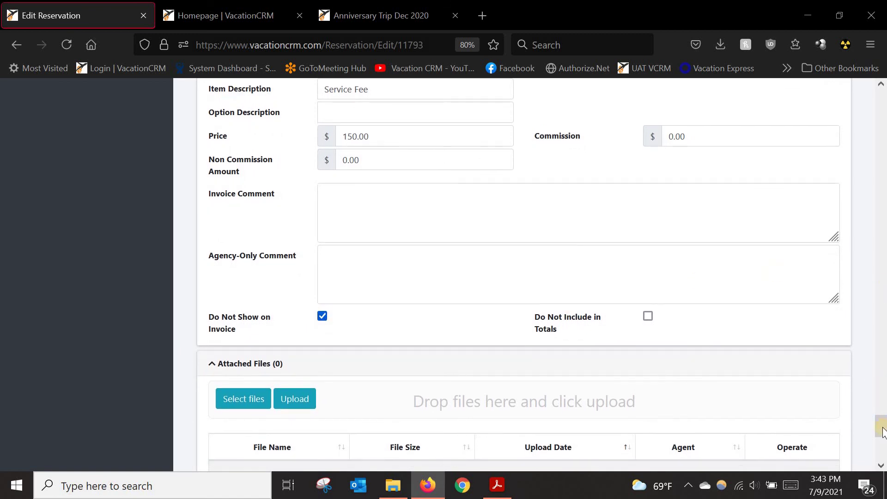
{"action": "scroll", "coordinate": [562, 452], "scroll_direction": "down", "scroll_amount": 8}
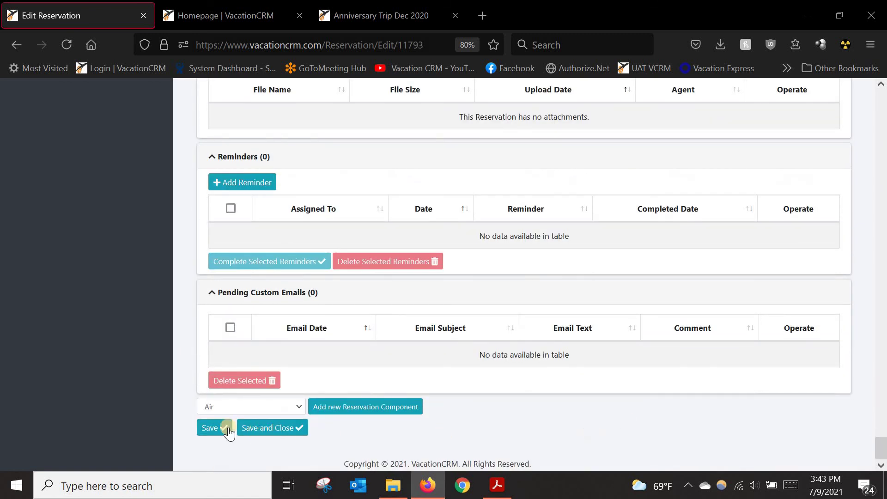
Step: Save the reservation, then check the component-type list, leaving Air selected
{"action": "left_click", "coordinate": [211, 428]}
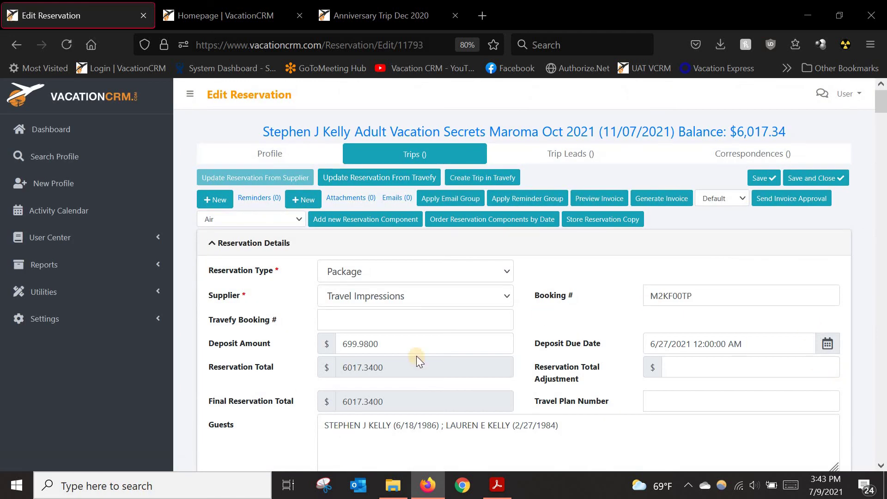
{"action": "left_click", "coordinate": [298, 218]}
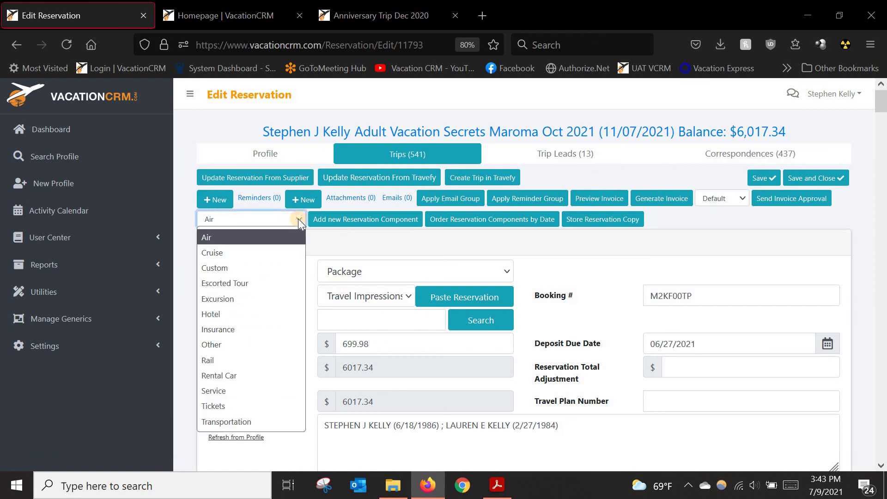
{"action": "left_click", "coordinate": [208, 234]}
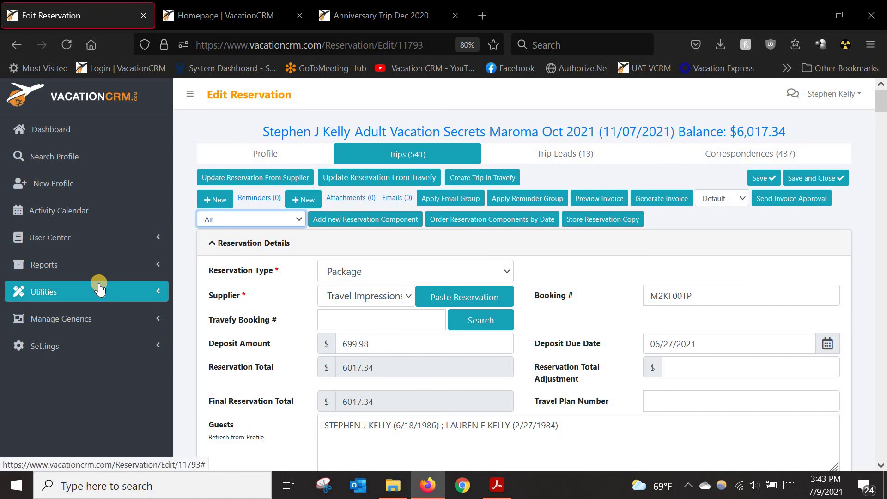
{"action": "left_click", "coordinate": [267, 223]}
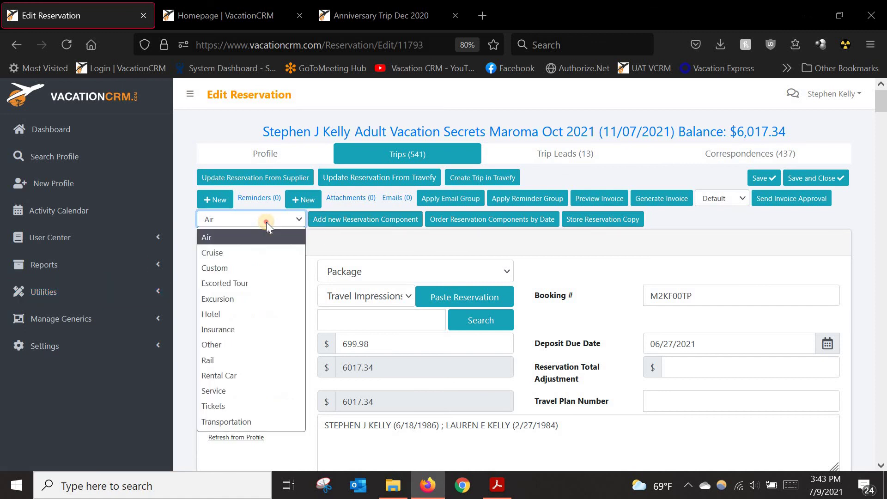
{"action": "left_click", "coordinate": [266, 222]}
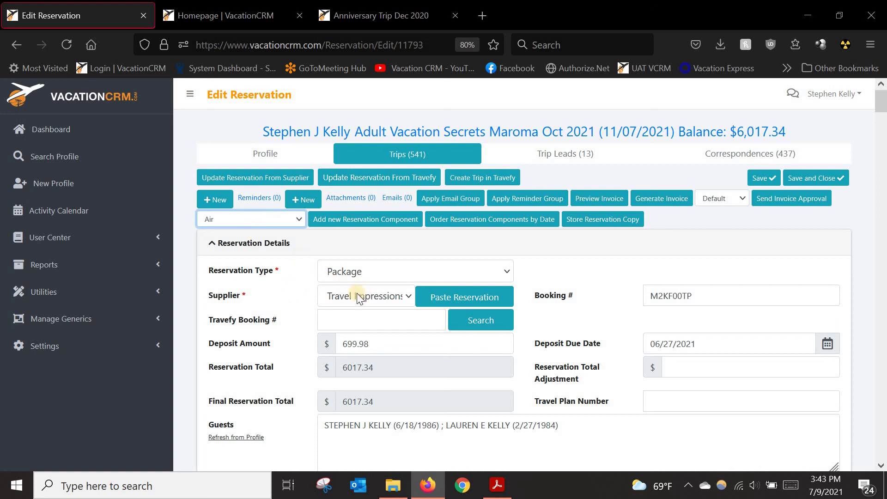
Step: Review the Amstar transfer section and click into its invoice comment field
{"action": "scroll", "coordinate": [570, 280], "scroll_direction": "down", "scroll_amount": 7}
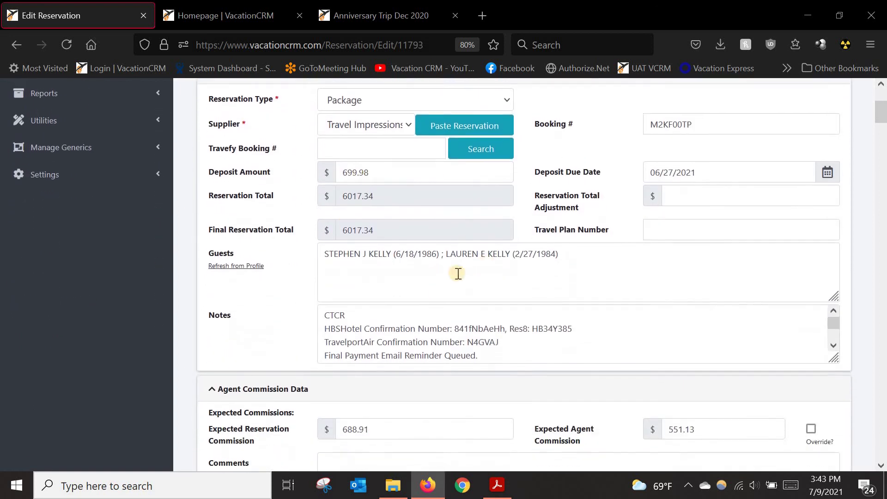
{"action": "scroll", "coordinate": [253, 334], "scroll_direction": "down", "scroll_amount": 10}
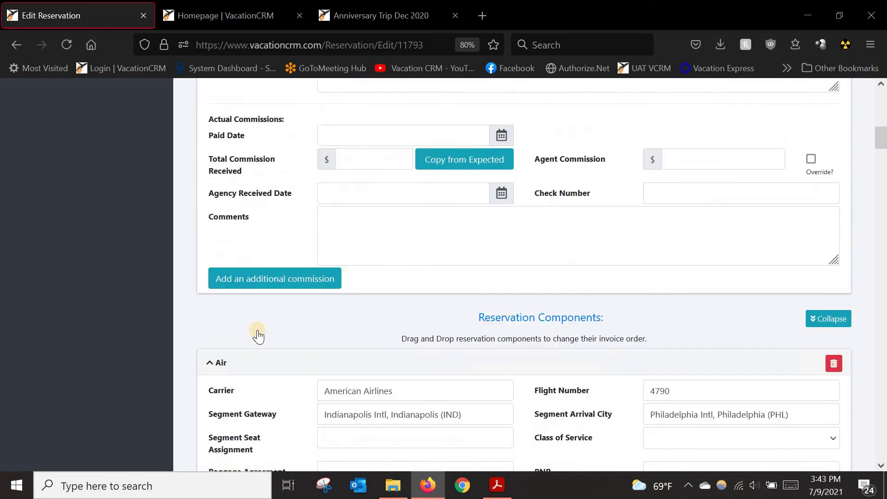
{"action": "scroll", "coordinate": [253, 342], "scroll_direction": "down", "scroll_amount": 10}
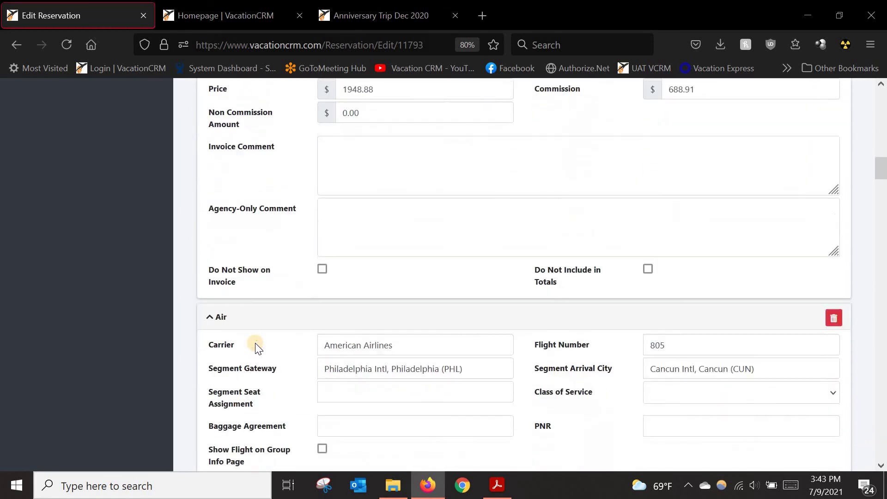
{"action": "scroll", "coordinate": [275, 326], "scroll_direction": "down", "scroll_amount": 10}
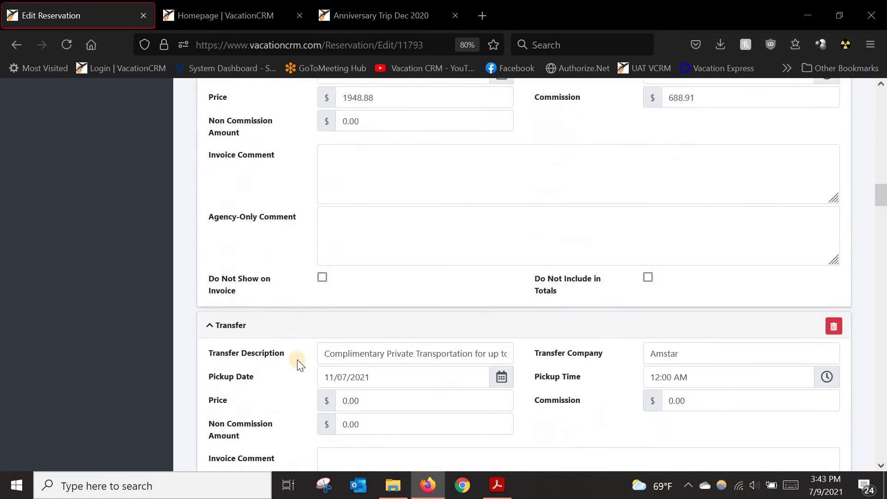
{"action": "left_click", "coordinate": [365, 375]}
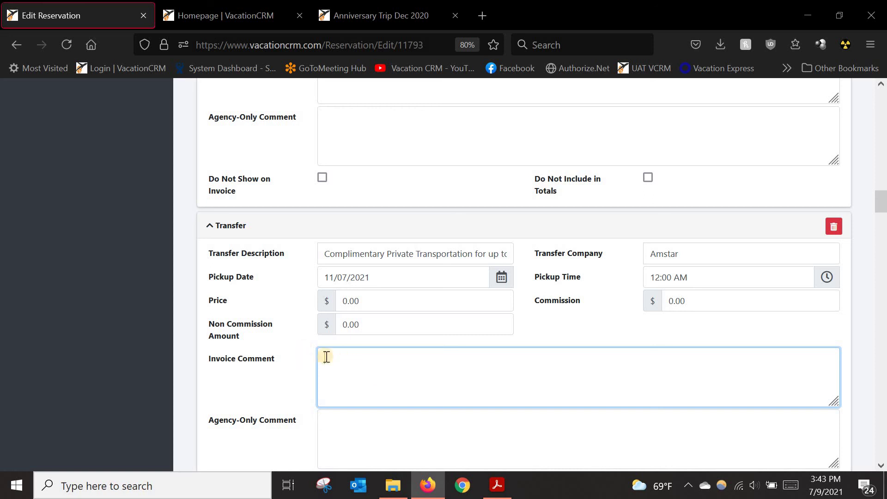
{"action": "scroll", "coordinate": [406, 382], "scroll_direction": "down", "scroll_amount": 7}
{"action": "scroll", "coordinate": [438, 393], "scroll_direction": "down", "scroll_amount": 3}
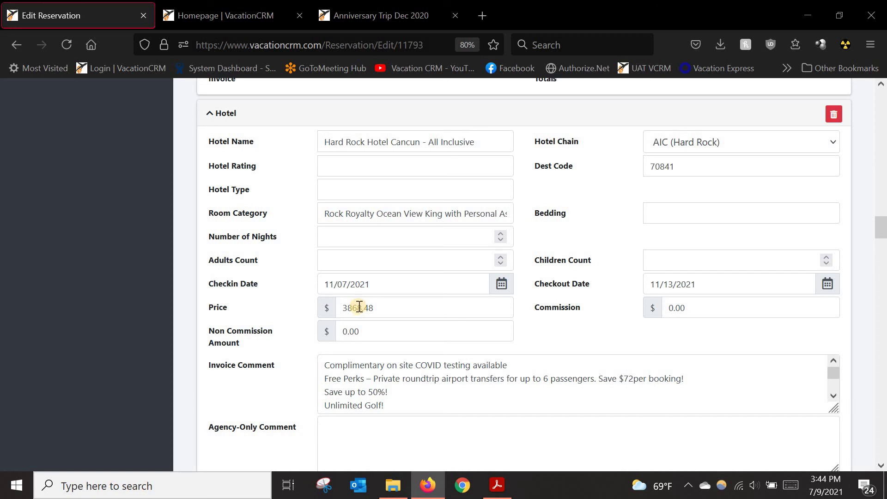
Step: Confirm hotel chain AIC (Hard Rock) with destination code 70841 and save the reservation
{"action": "left_click", "coordinate": [711, 146]}
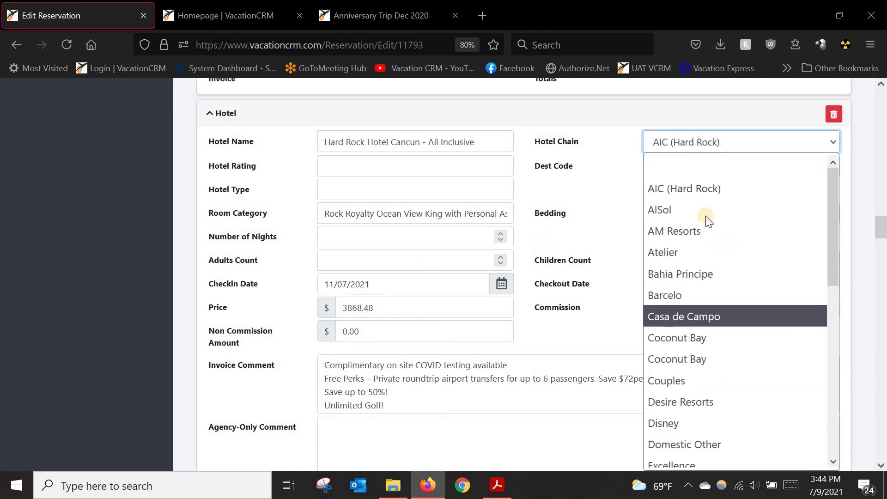
{"action": "left_click", "coordinate": [683, 187]}
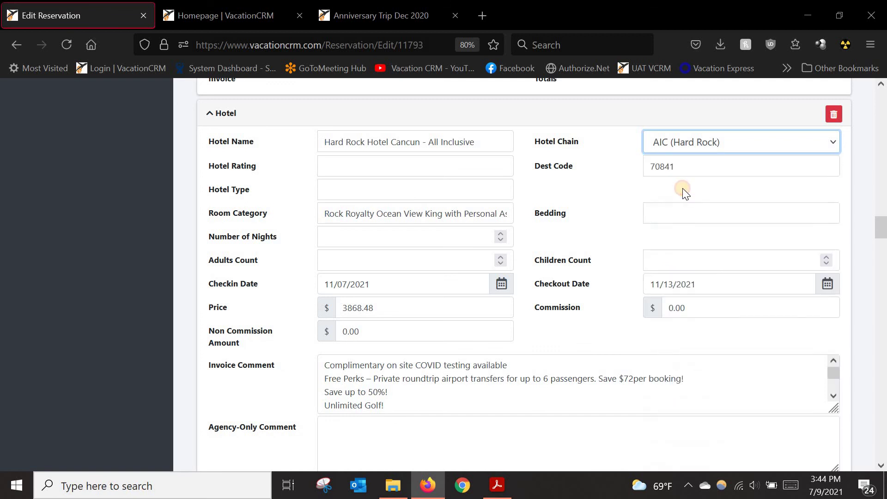
{"action": "left_click", "coordinate": [610, 166]}
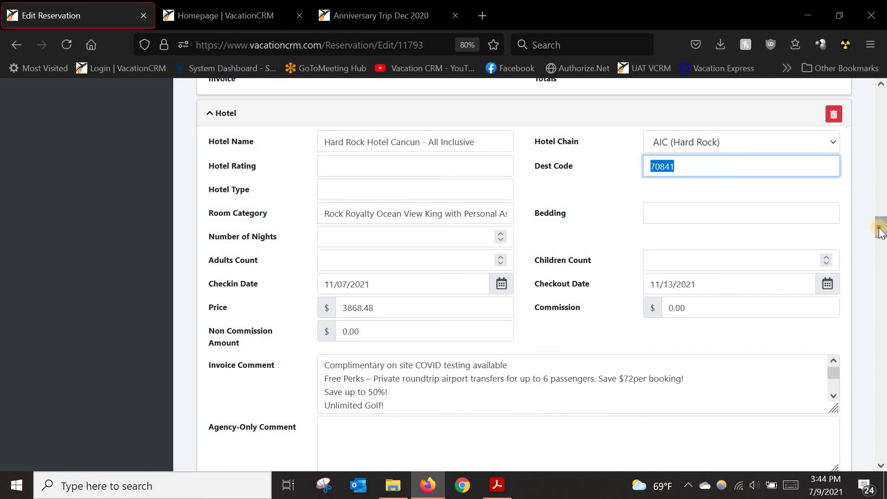
{"action": "left_click_drag", "start_coordinate": [880, 231], "coordinate": [878, 92]}
{"action": "left_click", "coordinate": [757, 179]}
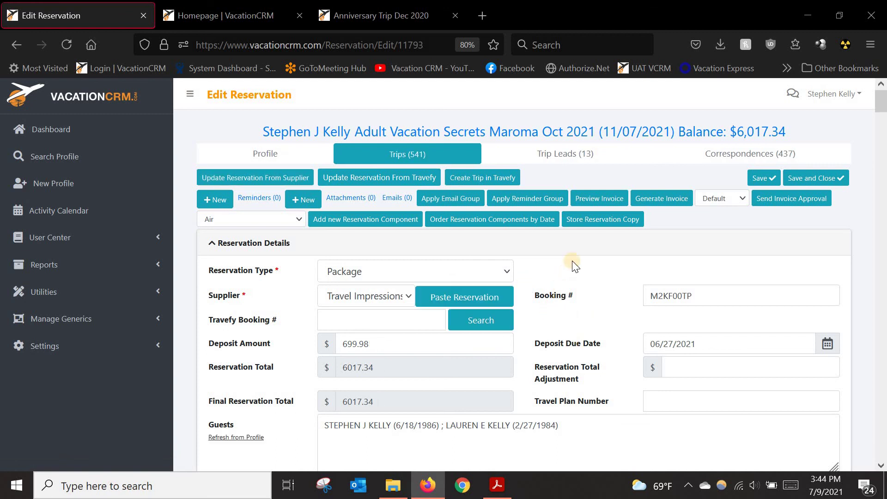
{"action": "left_click", "coordinate": [597, 199]}
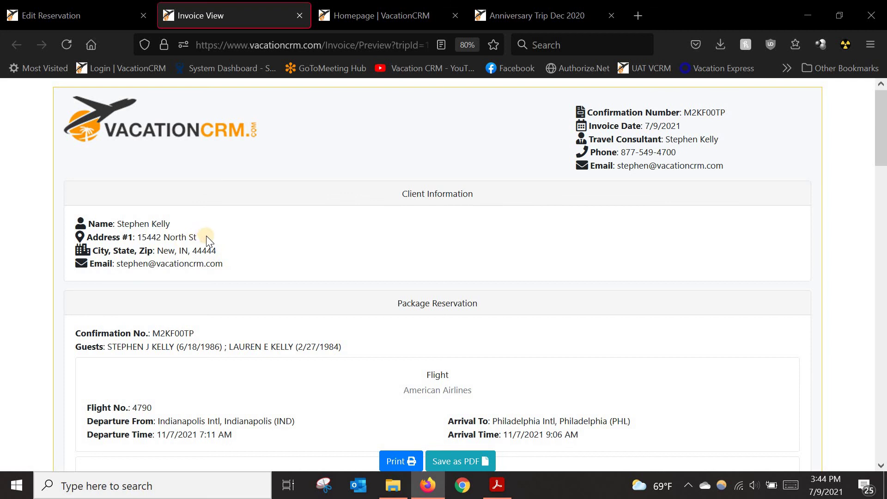
{"action": "scroll", "coordinate": [771, 333], "scroll_direction": "down", "scroll_amount": 1}
{"action": "scroll", "coordinate": [771, 333], "scroll_direction": "down", "scroll_amount": 2}
{"action": "left_click", "coordinate": [856, 371]}
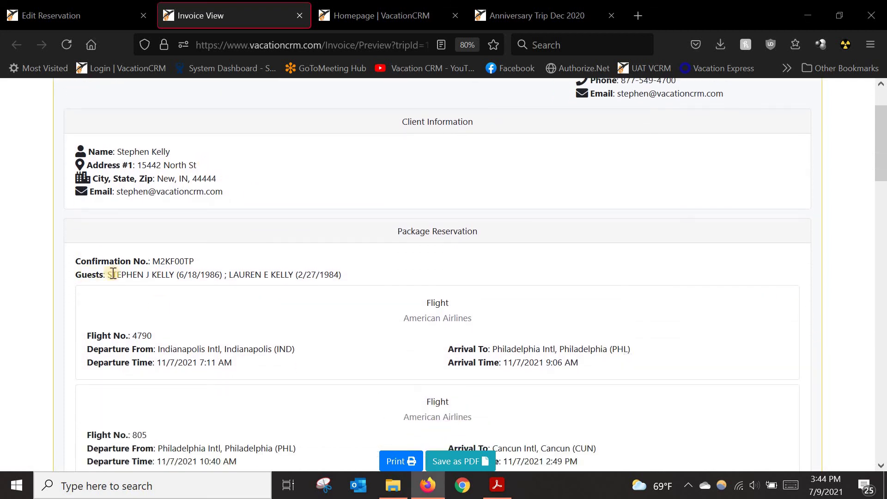
{"action": "scroll", "coordinate": [239, 325], "scroll_direction": "down", "scroll_amount": 2}
{"action": "scroll", "coordinate": [240, 326], "scroll_direction": "down", "scroll_amount": 3}
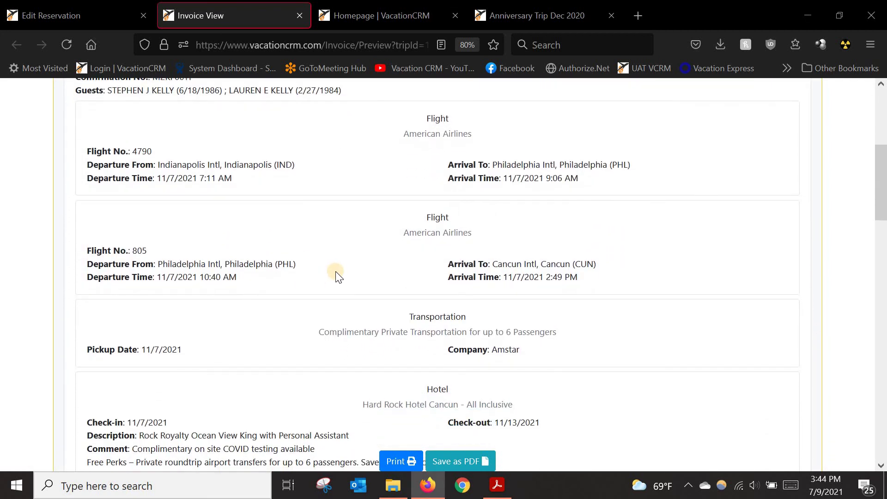
{"action": "scroll", "coordinate": [350, 285], "scroll_direction": "down", "scroll_amount": 4}
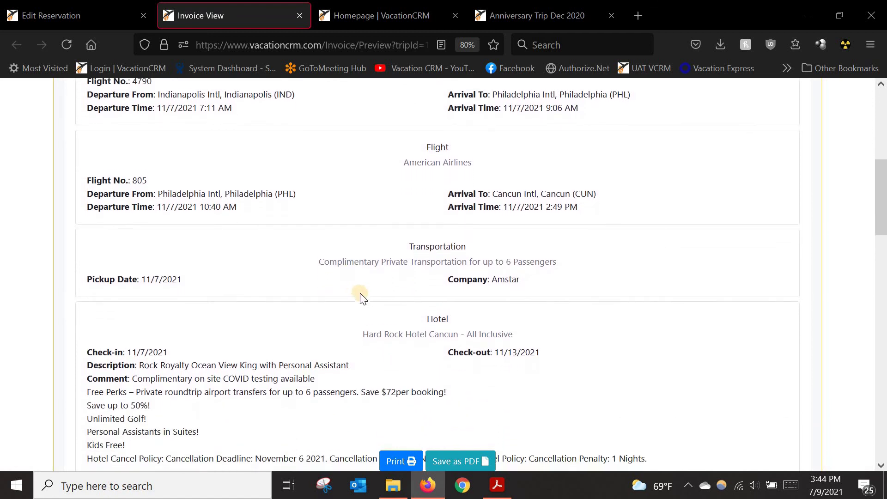
{"action": "scroll", "coordinate": [368, 307], "scroll_direction": "down", "scroll_amount": 10}
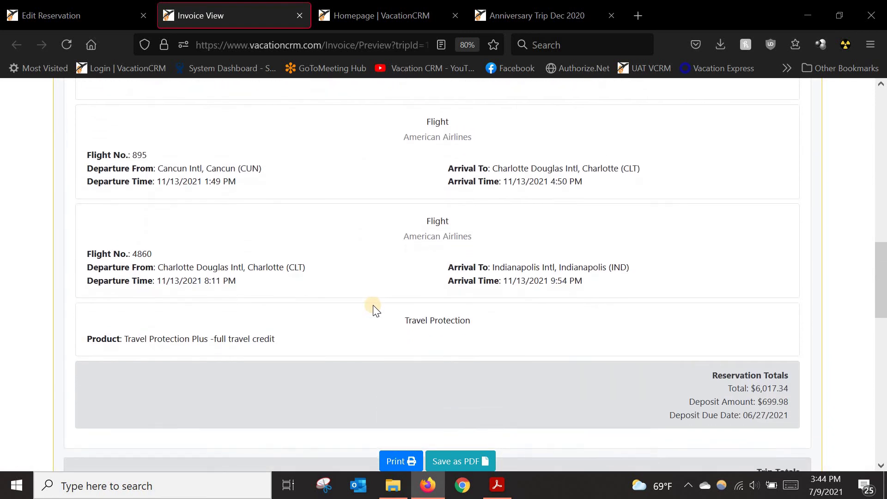
{"action": "scroll", "coordinate": [428, 341], "scroll_direction": "down", "scroll_amount": 3}
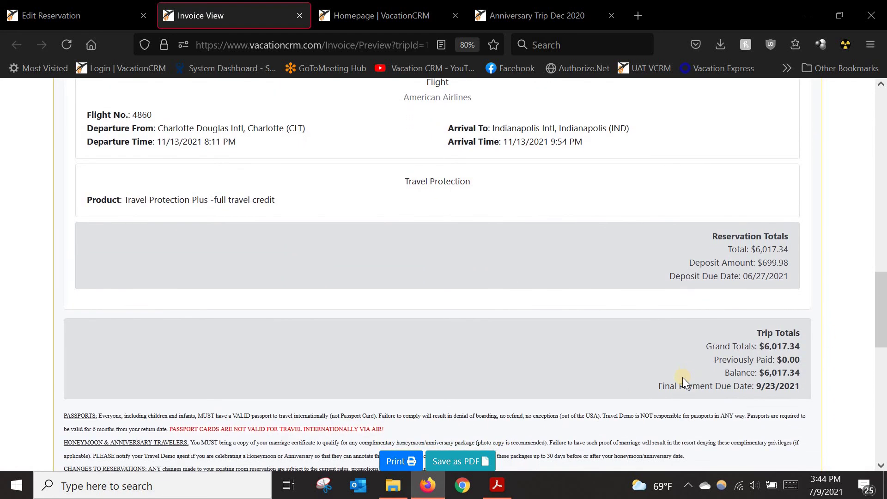
{"action": "scroll", "coordinate": [642, 393], "scroll_direction": "down", "scroll_amount": 5}
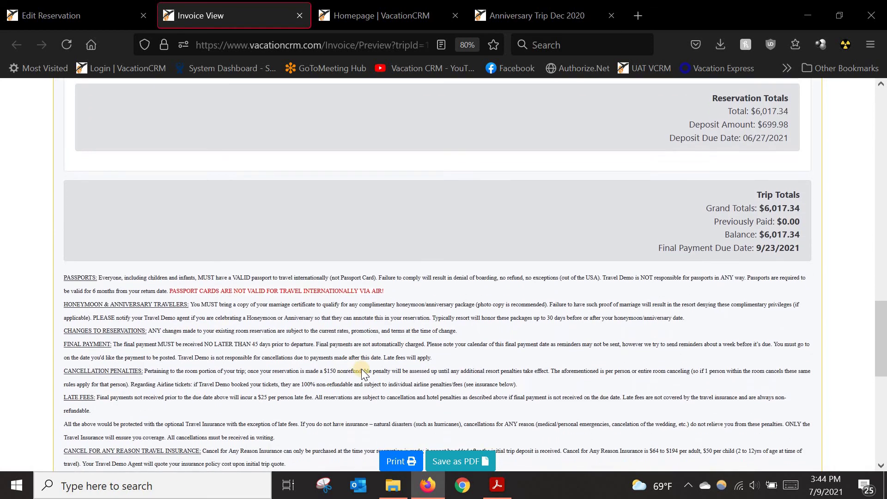
{"action": "scroll", "coordinate": [187, 208], "scroll_direction": "down", "scroll_amount": 9}
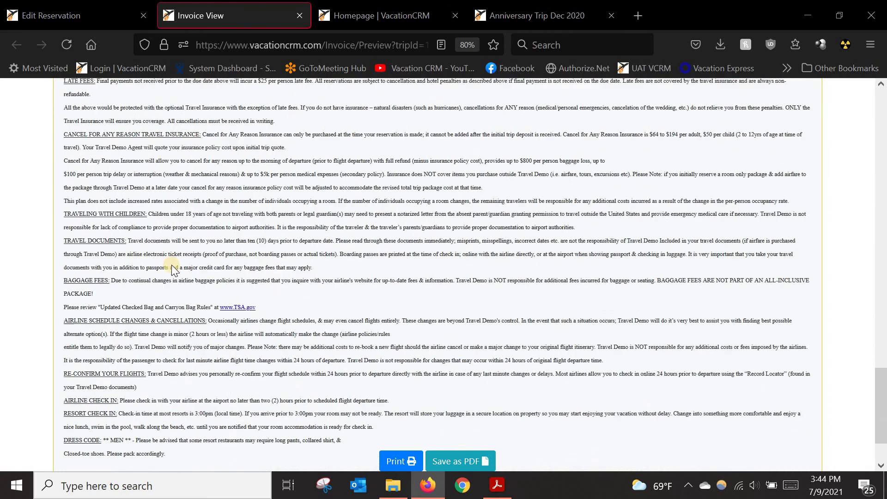
{"action": "scroll", "coordinate": [377, 261], "scroll_direction": "up", "scroll_amount": 6}
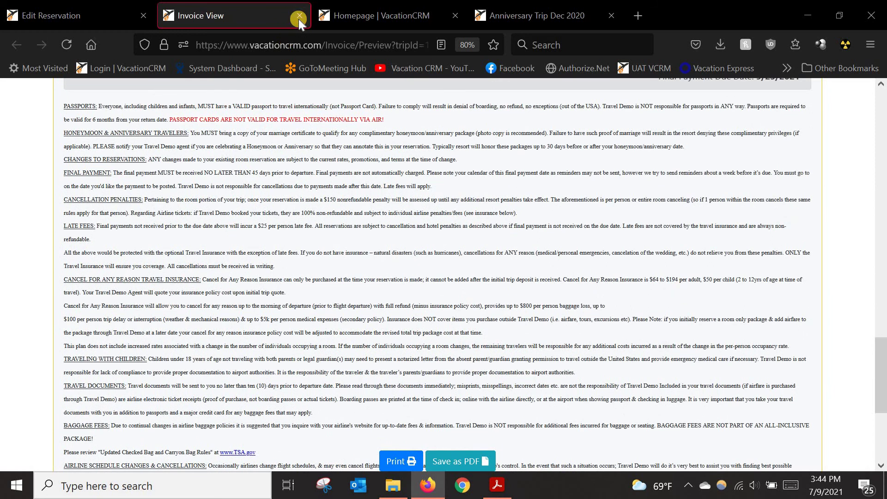
{"action": "left_click", "coordinate": [298, 15]}
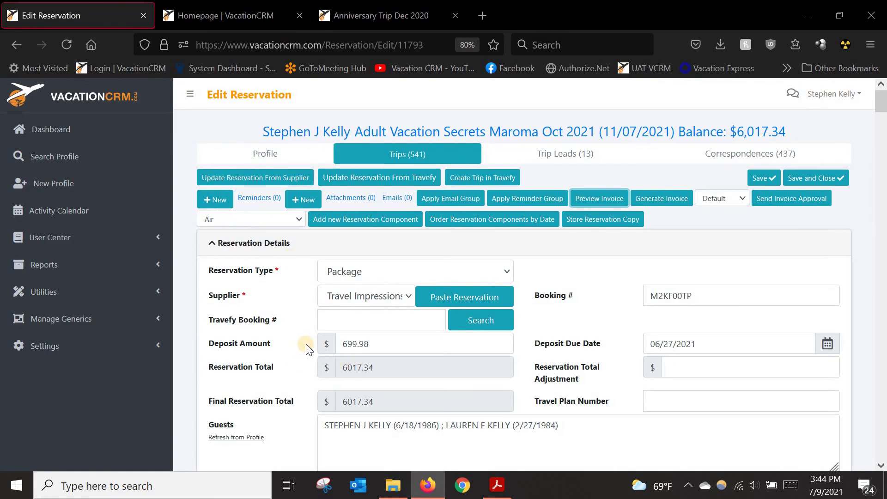
{"action": "scroll", "coordinate": [318, 352], "scroll_direction": "down", "scroll_amount": 9}
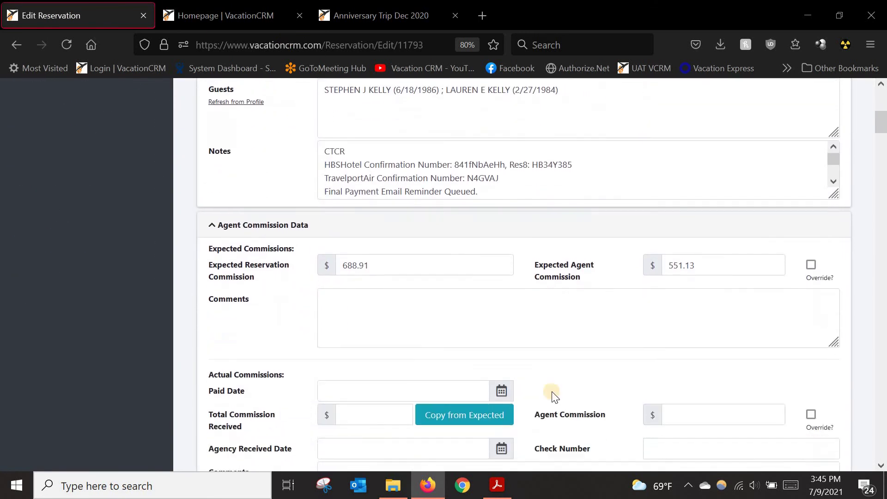
{"action": "scroll", "coordinate": [553, 395], "scroll_direction": "down", "scroll_amount": 7}
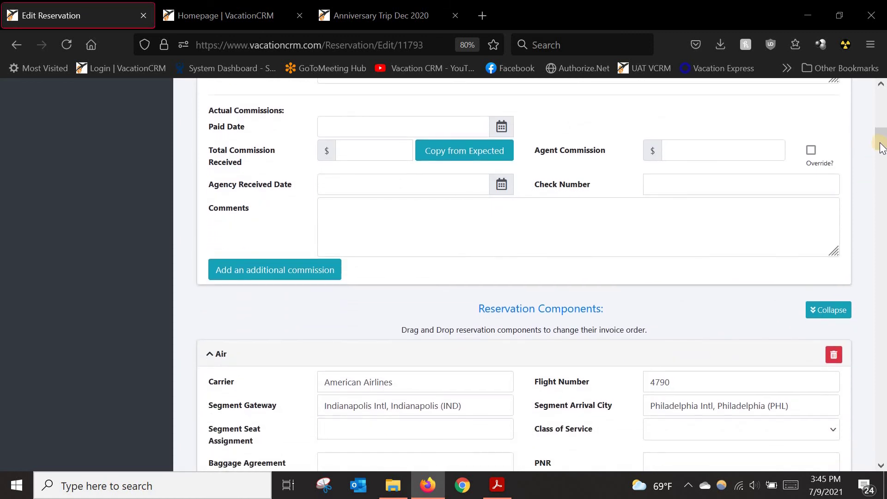
{"action": "scroll", "coordinate": [882, 148], "scroll_direction": "up", "scroll_amount": 15}
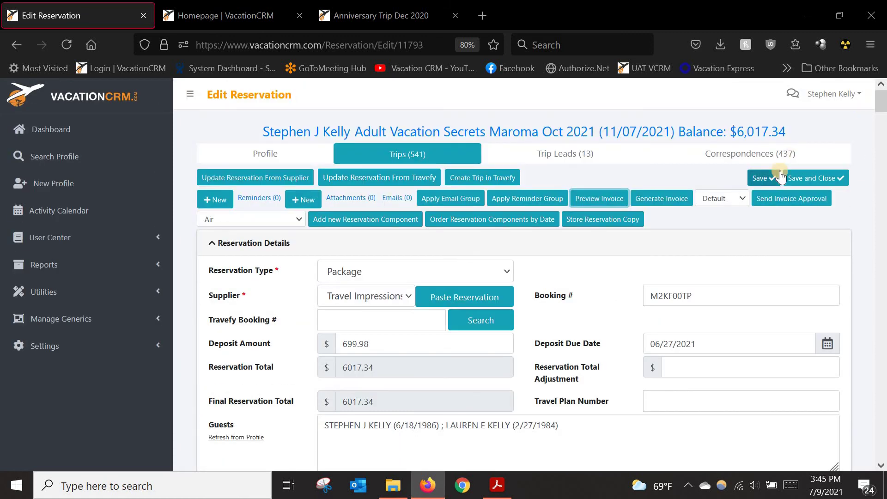
Step: Generate the reservation's invoice and dismiss the success notice
{"action": "left_click", "coordinate": [668, 202]}
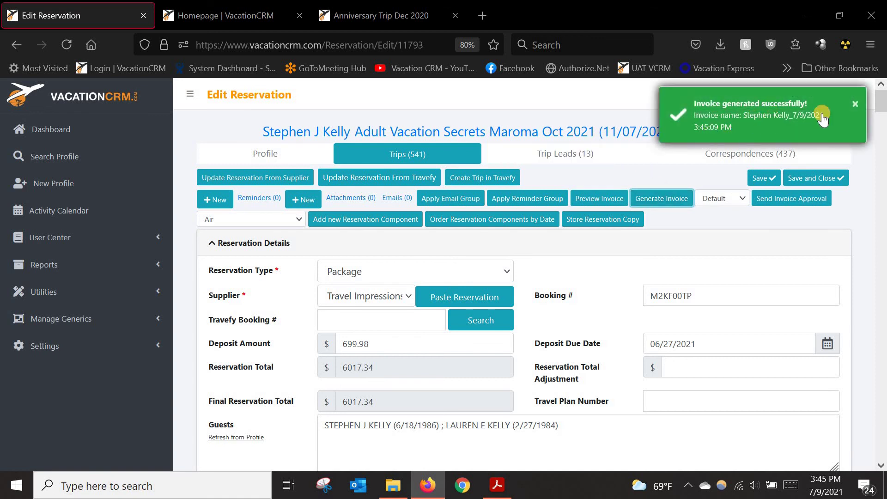
{"action": "left_click", "coordinate": [855, 104]}
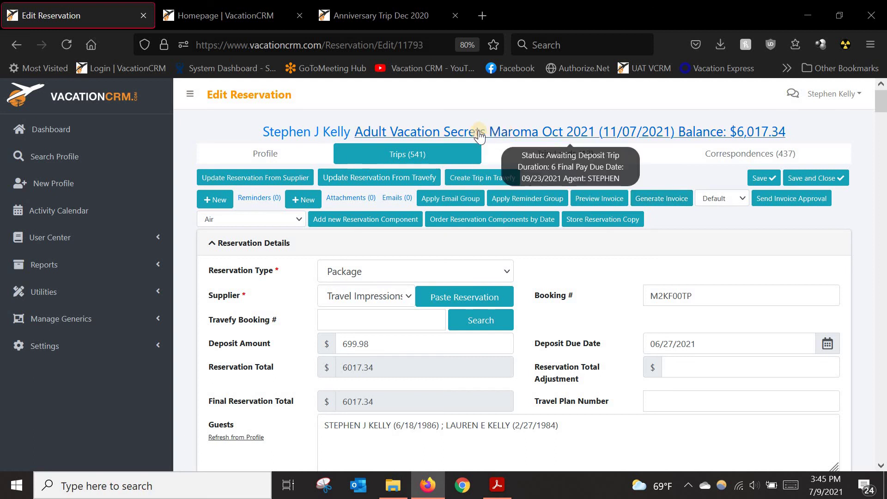
Step: Open the Adult Vacation Secrets Maroma Oct 2021 trip and scroll to its Trip Invoices
{"action": "left_click", "coordinate": [463, 134]}
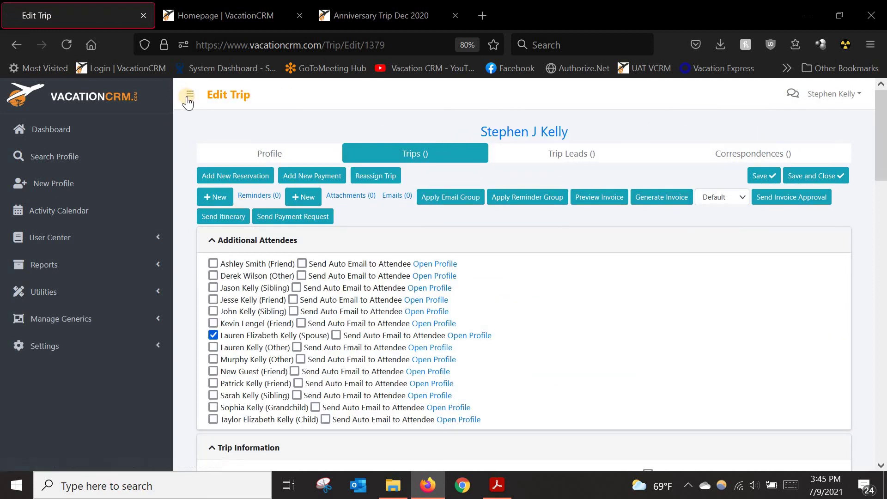
{"action": "scroll", "coordinate": [362, 232], "scroll_direction": "down", "scroll_amount": 5}
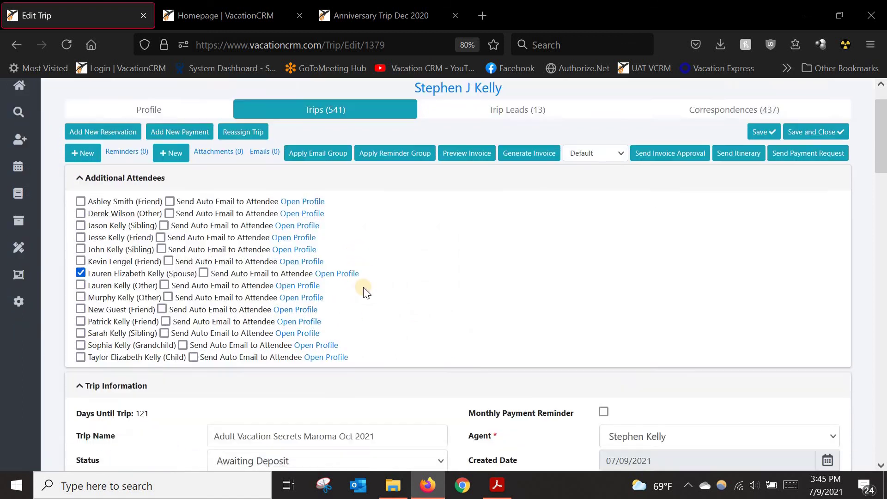
{"action": "scroll", "coordinate": [365, 288], "scroll_direction": "down", "scroll_amount": 1}
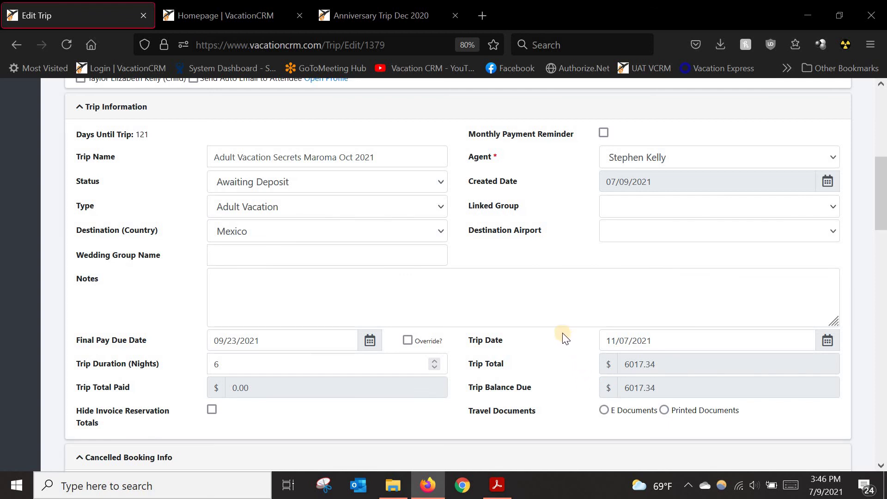
{"action": "scroll", "coordinate": [358, 333], "scroll_direction": "up", "scroll_amount": 2}
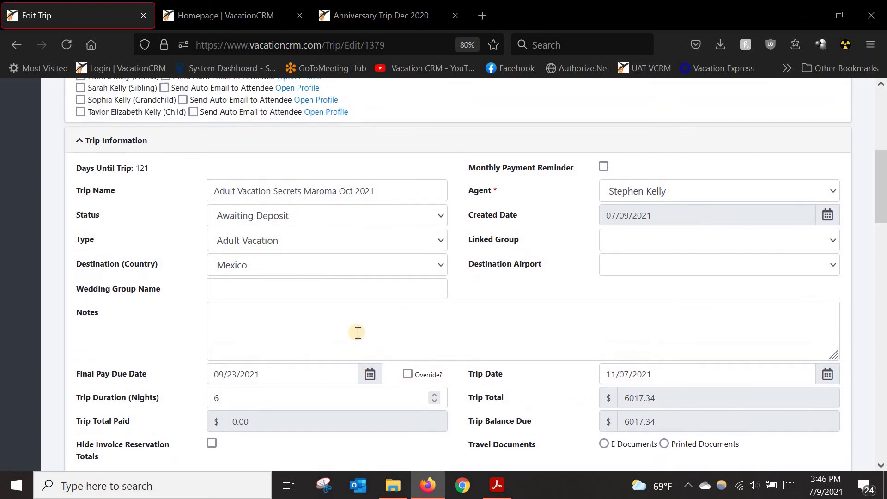
{"action": "scroll", "coordinate": [185, 322], "scroll_direction": "down", "scroll_amount": 3}
{"action": "scroll", "coordinate": [103, 326], "scroll_direction": "up", "scroll_amount": 3}
{"action": "scroll", "coordinate": [105, 325], "scroll_direction": "down", "scroll_amount": 10}
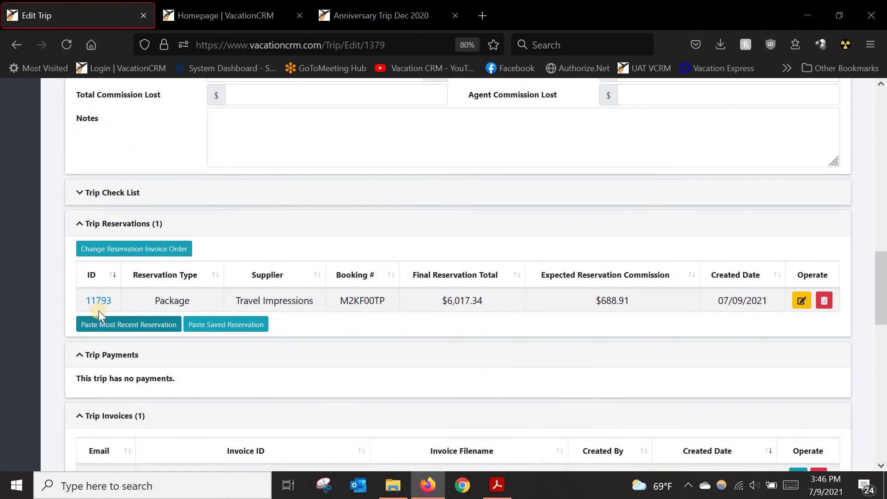
{"action": "scroll", "coordinate": [264, 325], "scroll_direction": "down", "scroll_amount": 2}
{"action": "scroll", "coordinate": [185, 319], "scroll_direction": "down", "scroll_amount": 3}
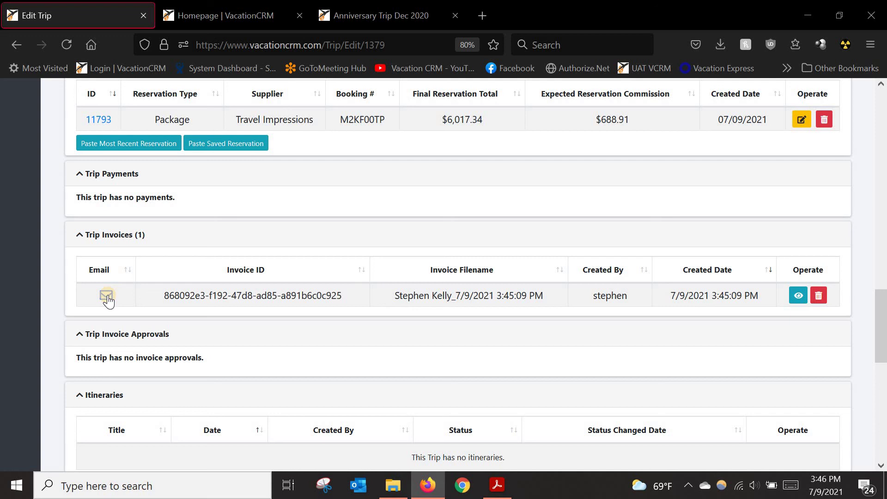
Step: Check the invoice email templates, leaving Deposited Invoice, and close without sending
{"action": "left_click", "coordinate": [108, 296]}
{"action": "left_click", "coordinate": [314, 273]}
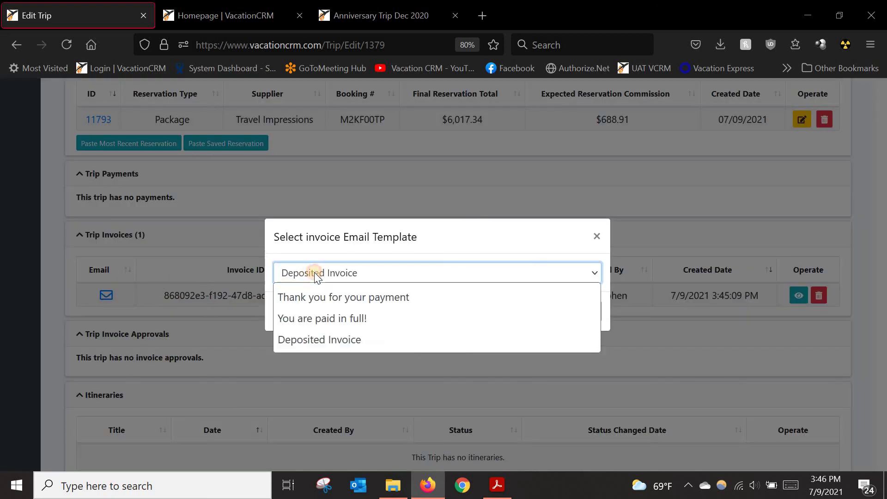
{"action": "left_click", "coordinate": [360, 272]}
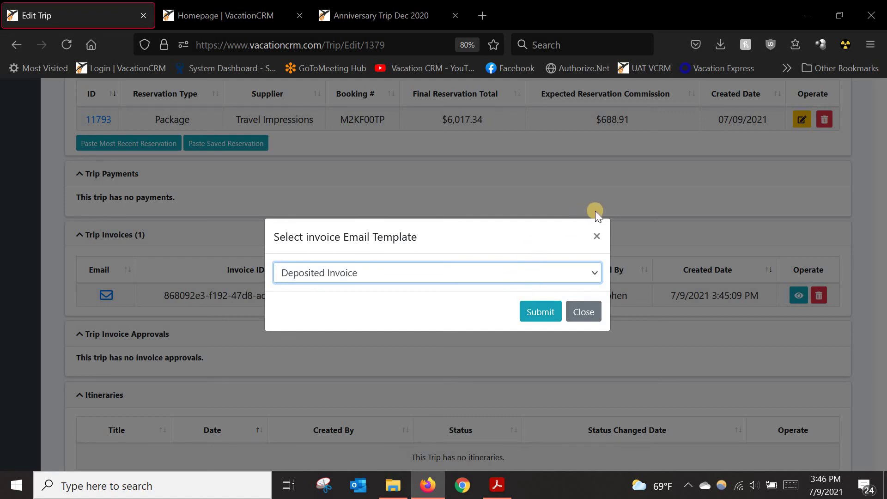
{"action": "left_click", "coordinate": [596, 237]}
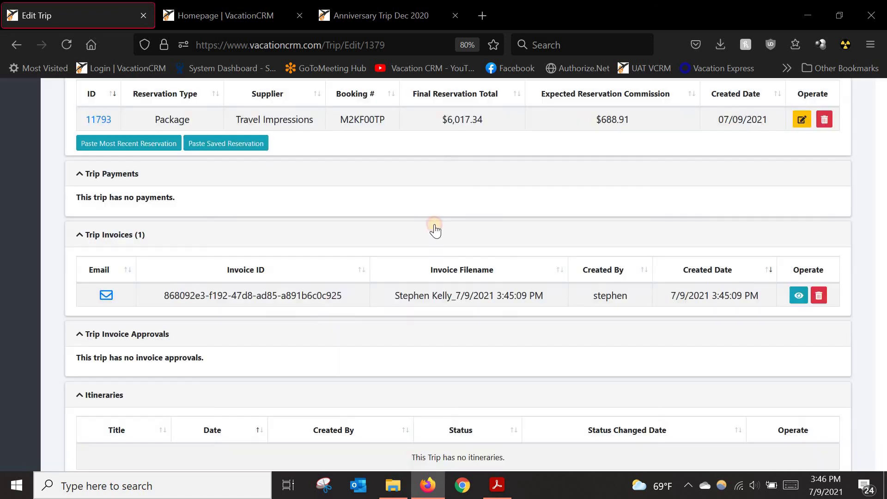
{"action": "scroll", "coordinate": [222, 250], "scroll_direction": "up", "scroll_amount": 2}
{"action": "scroll", "coordinate": [215, 266], "scroll_direction": "up", "scroll_amount": 2}
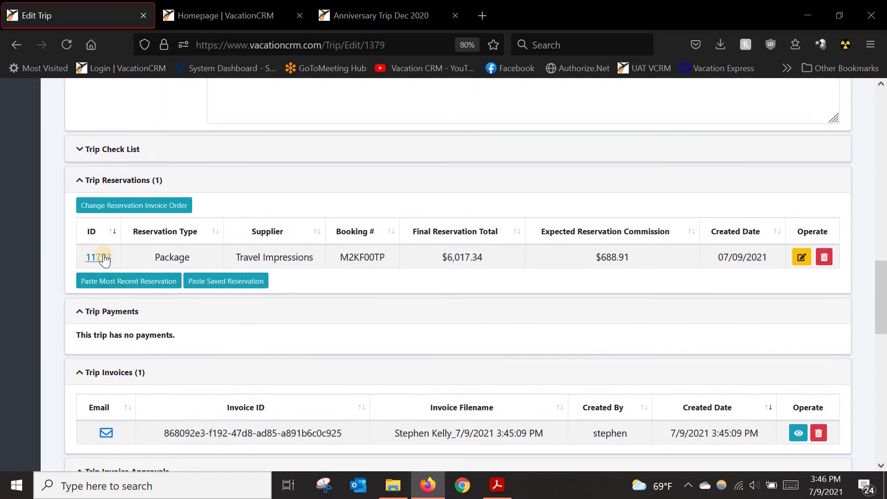
{"action": "left_click", "coordinate": [99, 256]}
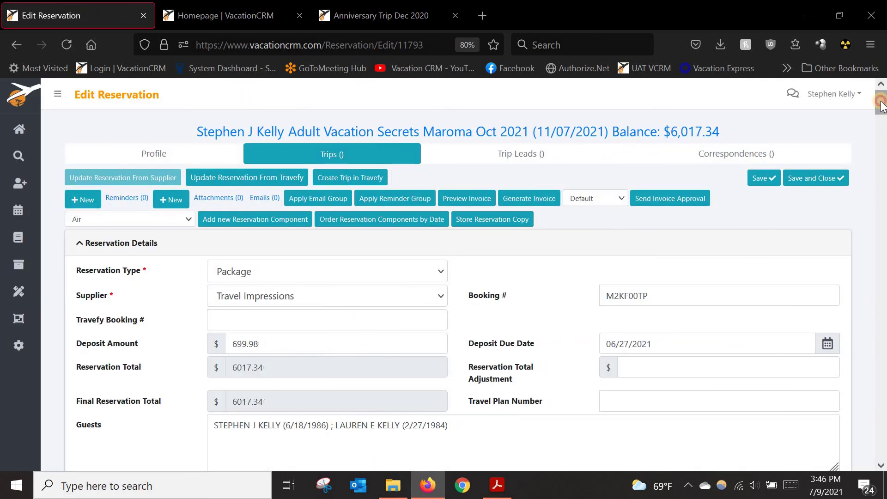
{"action": "left_click", "coordinate": [883, 148]}
{"action": "left_click_drag", "start_coordinate": [883, 148], "coordinate": [884, 231]}
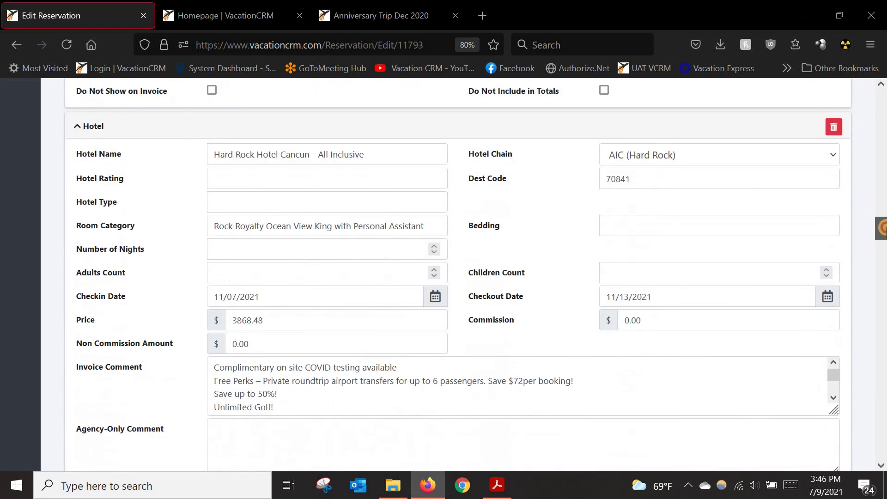
{"action": "scroll", "coordinate": [728, 198], "scroll_direction": "down", "scroll_amount": 1}
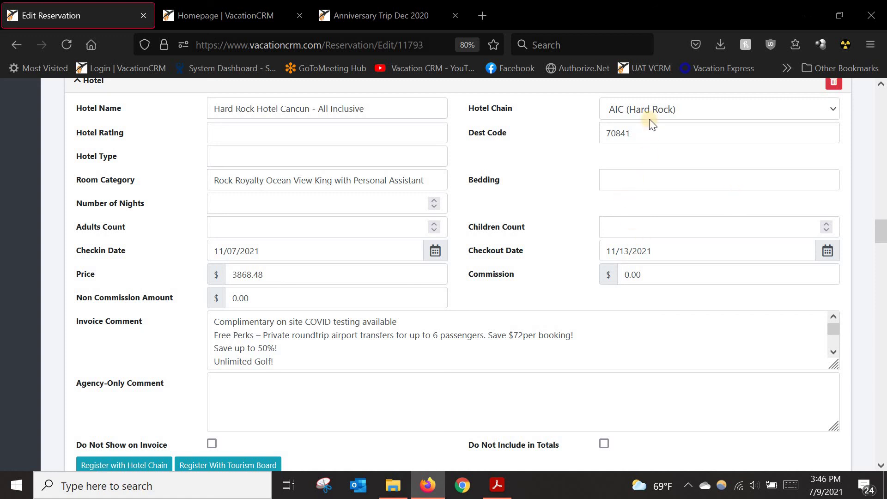
{"action": "scroll", "coordinate": [285, 373], "scroll_direction": "down", "scroll_amount": 1}
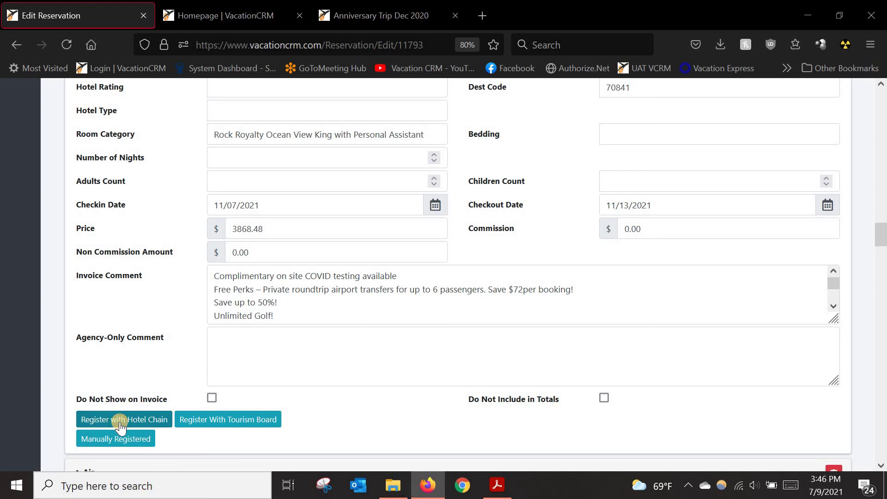
{"action": "scroll", "coordinate": [519, 148], "scroll_direction": "up", "scroll_amount": 2}
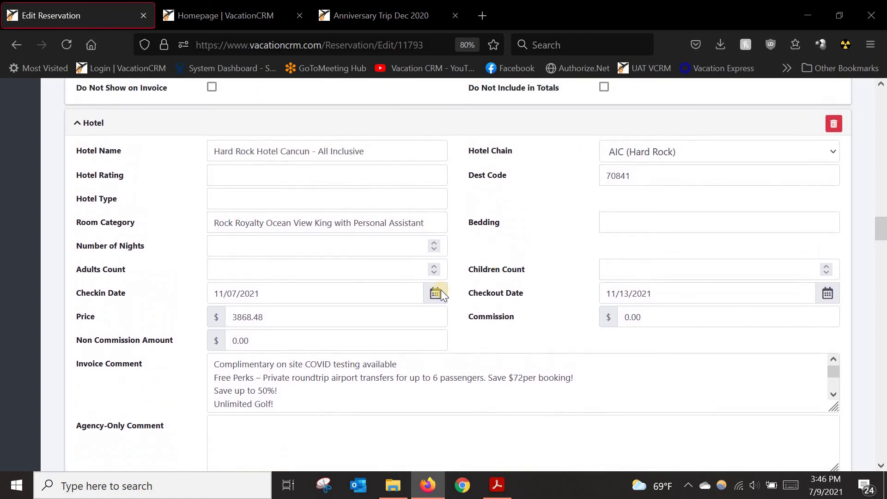
{"action": "scroll", "coordinate": [89, 432], "scroll_direction": "down", "scroll_amount": 2}
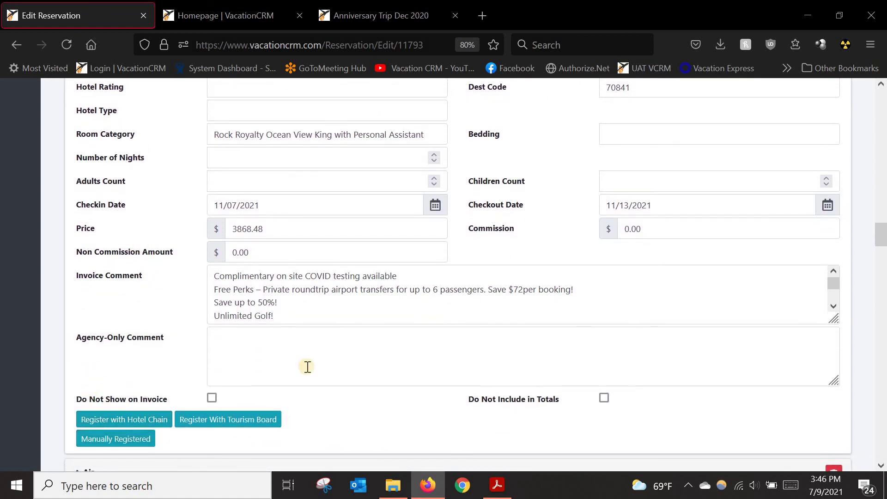
{"action": "left_click", "coordinate": [116, 419]}
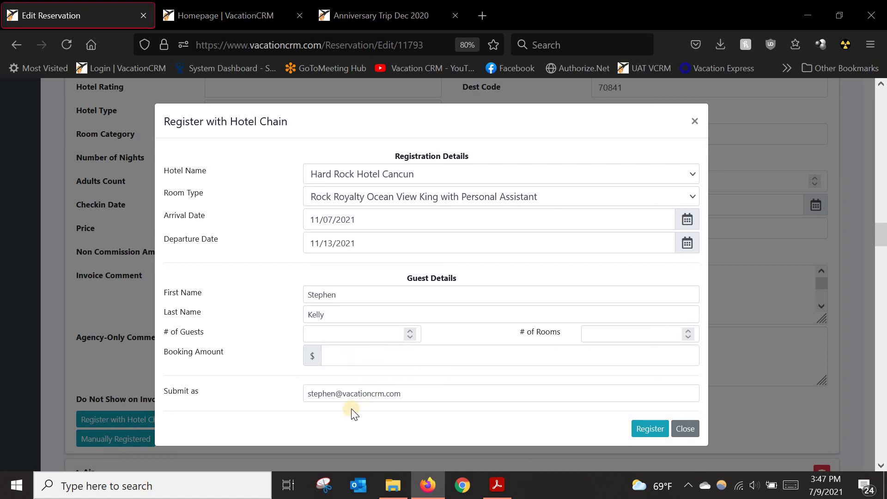
{"action": "left_click", "coordinate": [310, 395]}
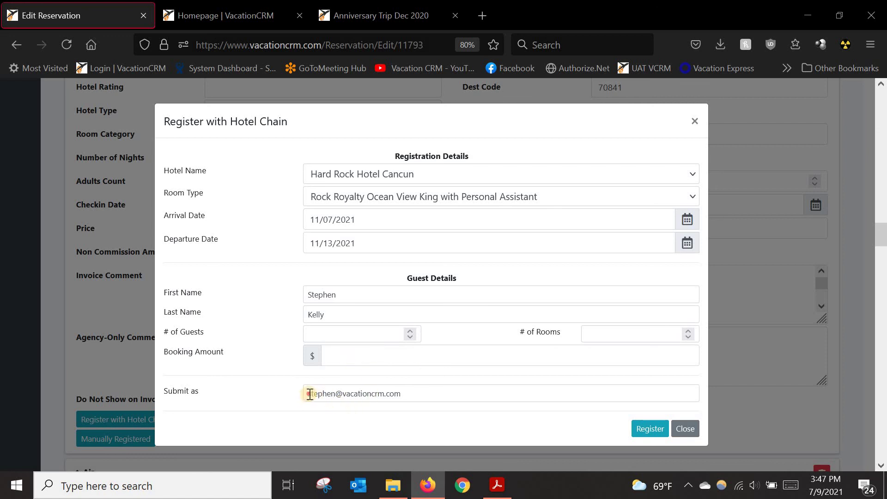
{"action": "double_click", "coordinate": [421, 392]}
{"action": "left_click", "coordinate": [421, 392]}
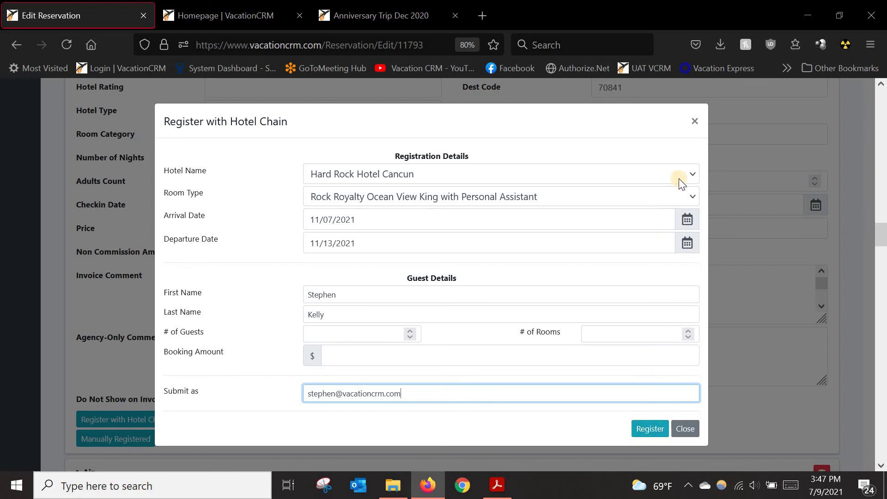
{"action": "left_click", "coordinate": [694, 121]}
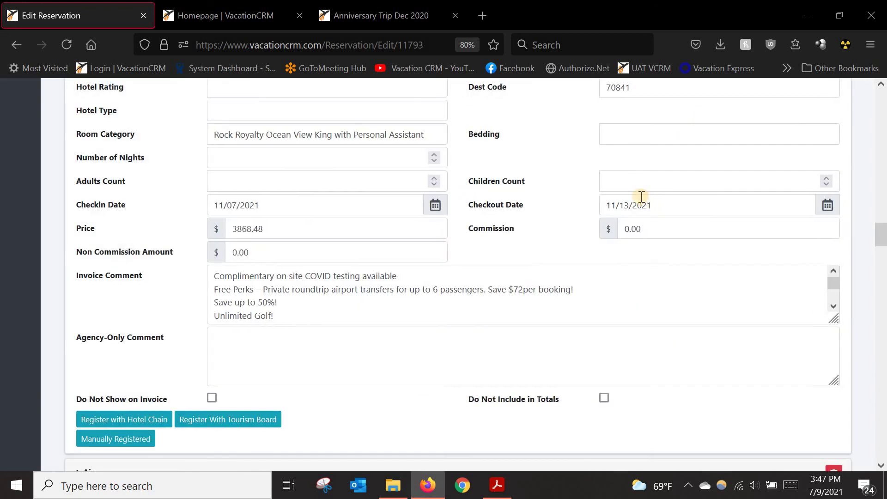
Step: Change the reservation's hotel chain to AM Resorts
{"action": "scroll", "coordinate": [643, 194], "scroll_direction": "up", "scroll_amount": 3}
{"action": "left_click", "coordinate": [650, 192]}
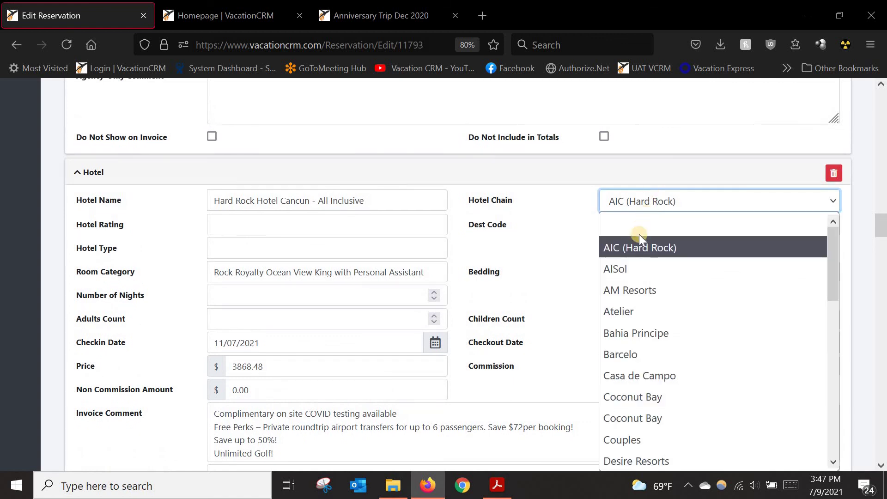
{"action": "left_click", "coordinate": [627, 290]}
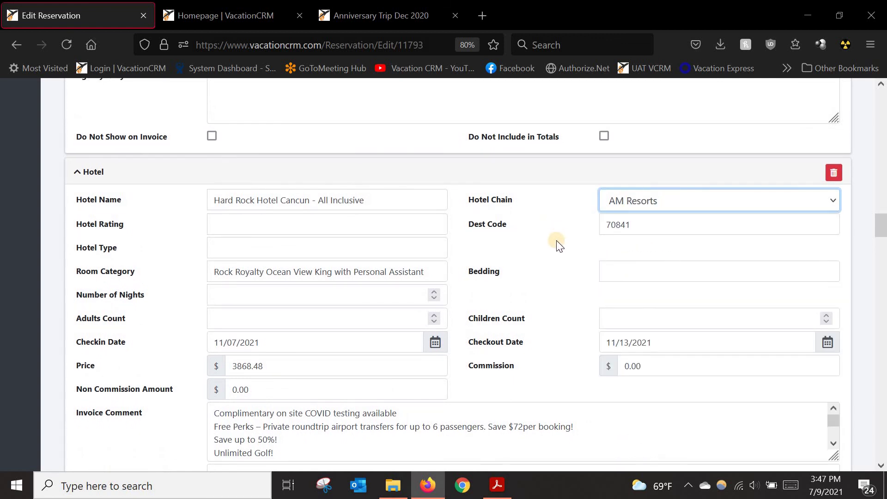
{"action": "scroll", "coordinate": [559, 241], "scroll_direction": "down", "scroll_amount": 3}
{"action": "scroll", "coordinate": [231, 439], "scroll_direction": "down", "scroll_amount": 1}
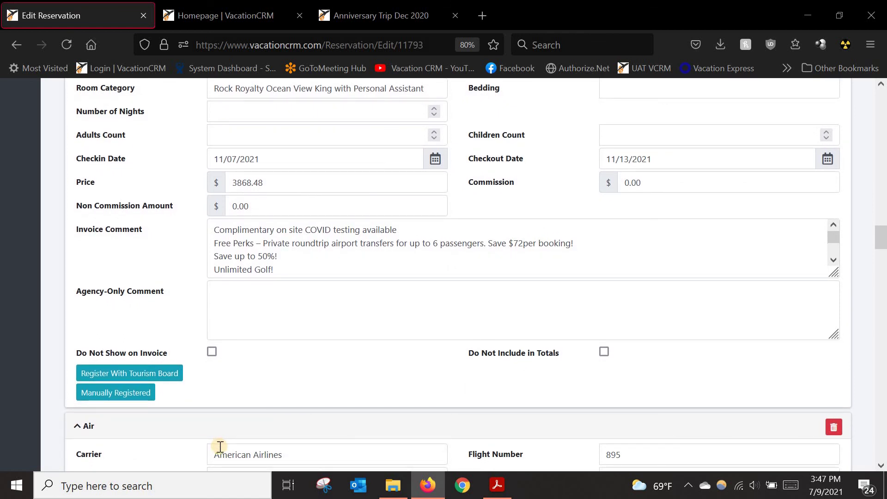
Step: Try a manual registration with the AmResorts program, then cancel it
{"action": "left_click", "coordinate": [134, 392]}
{"action": "left_click", "coordinate": [328, 239]}
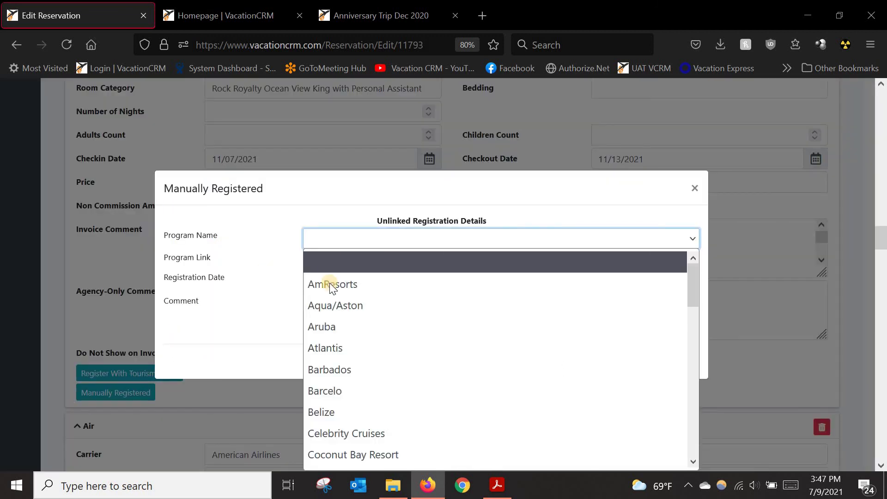
{"action": "left_click", "coordinate": [329, 283]}
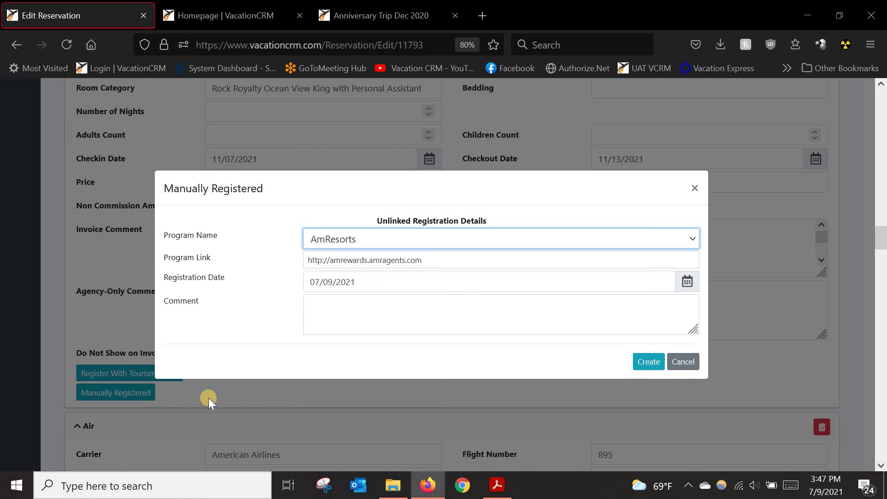
{"action": "left_click", "coordinate": [694, 365]}
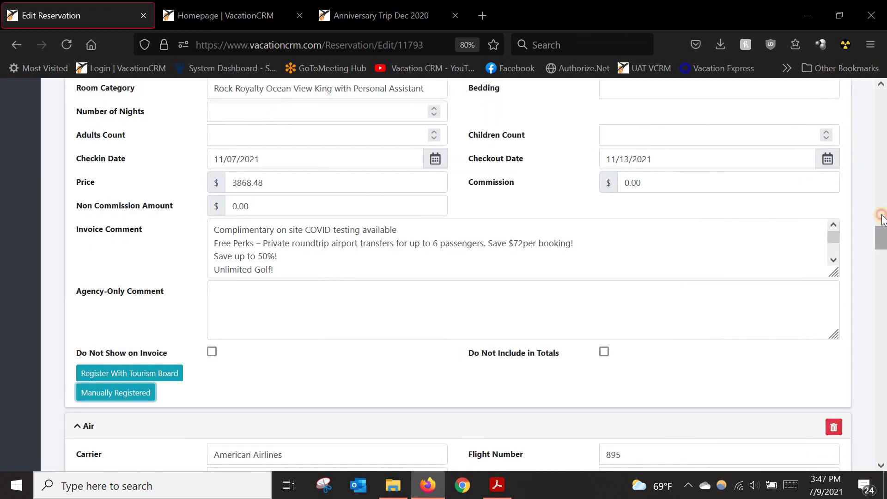
Step: Restore AIC (Hard Rock) as the hotel chain and save the reservation
{"action": "left_click", "coordinate": [882, 216]}
{"action": "left_click", "coordinate": [664, 256]}
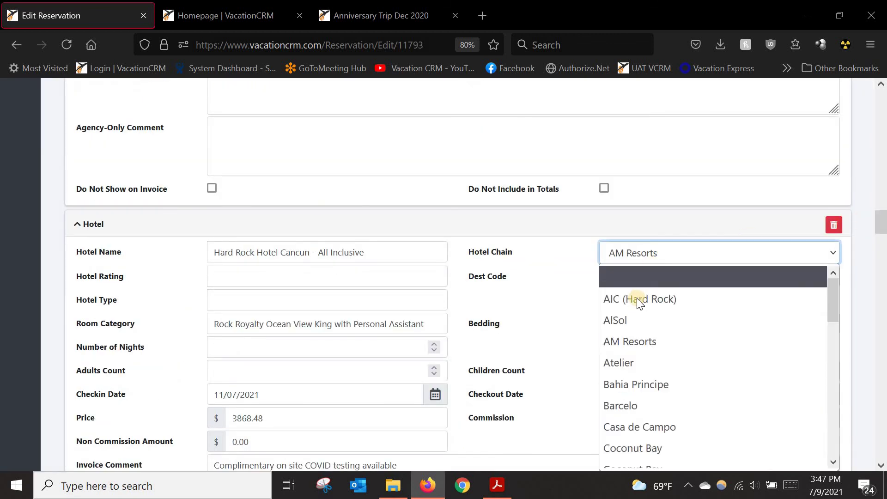
{"action": "left_click", "coordinate": [687, 298]}
{"action": "left_click", "coordinate": [879, 148]}
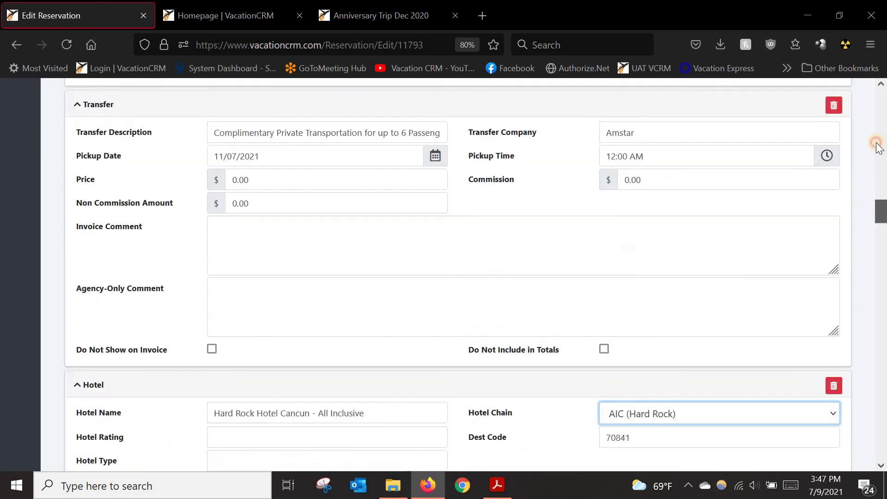
{"action": "left_click_drag", "start_coordinate": [877, 143], "coordinate": [863, 95]}
{"action": "left_click", "coordinate": [761, 179]}
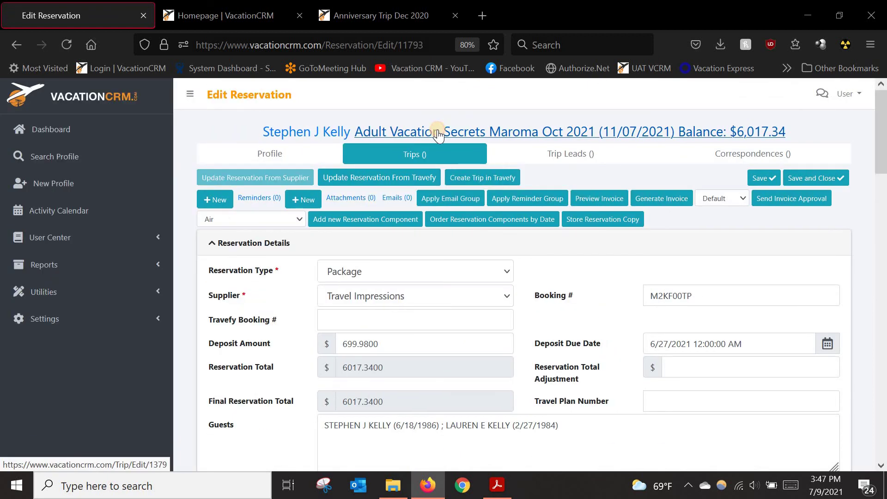
Step: Go to the Adult Vacation Secrets Maroma Oct 2021 trip and review its Edit Trip page and attendees
{"action": "left_click", "coordinate": [437, 133]}
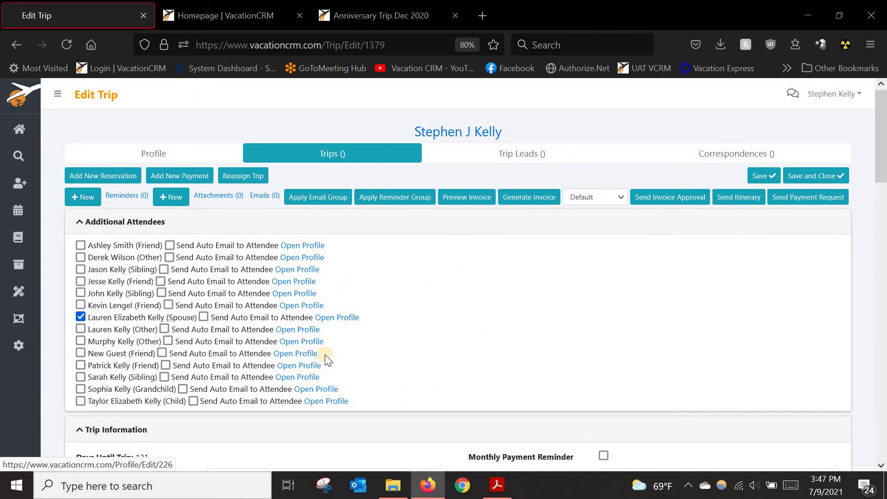
{"action": "scroll", "coordinate": [261, 296], "scroll_direction": "down", "scroll_amount": 3}
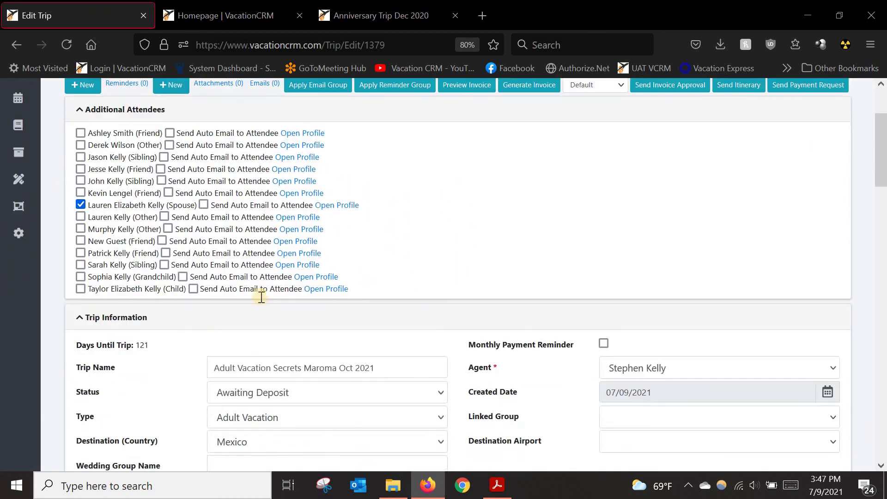
{"action": "scroll", "coordinate": [261, 296], "scroll_direction": "down", "scroll_amount": 3}
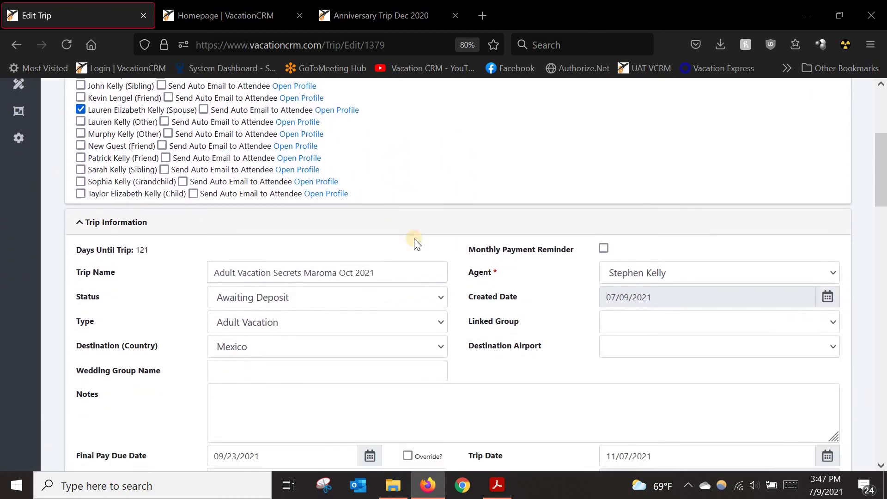
{"action": "scroll", "coordinate": [414, 239], "scroll_direction": "down", "scroll_amount": 18}
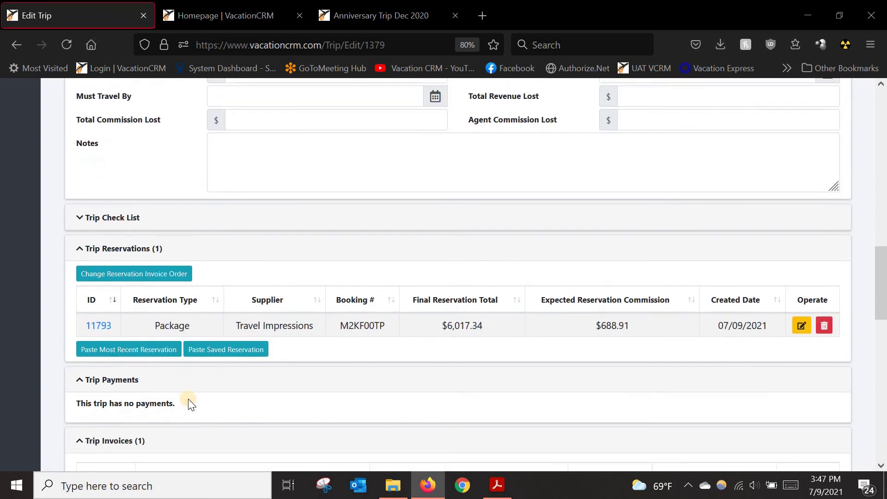
{"action": "scroll", "coordinate": [188, 402], "scroll_direction": "up", "scroll_amount": 1}
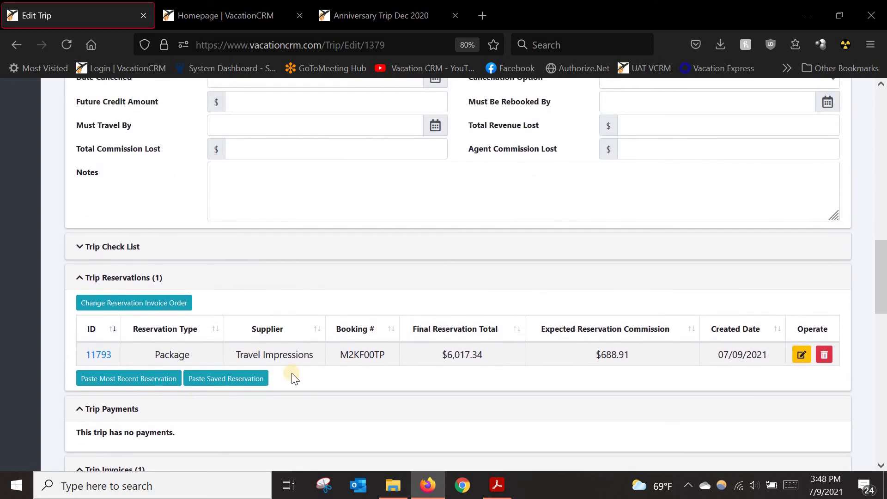
{"action": "scroll", "coordinate": [465, 331], "scroll_direction": "up", "scroll_amount": 7}
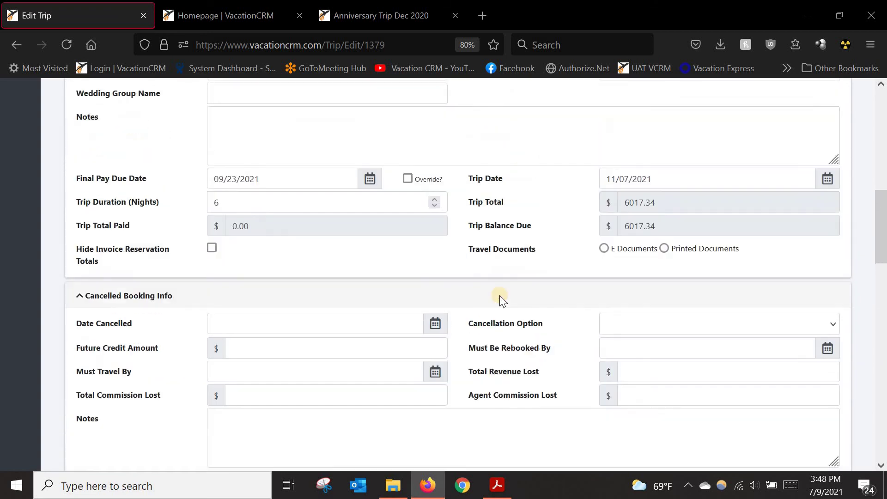
{"action": "scroll", "coordinate": [500, 296], "scroll_direction": "up", "scroll_amount": 7}
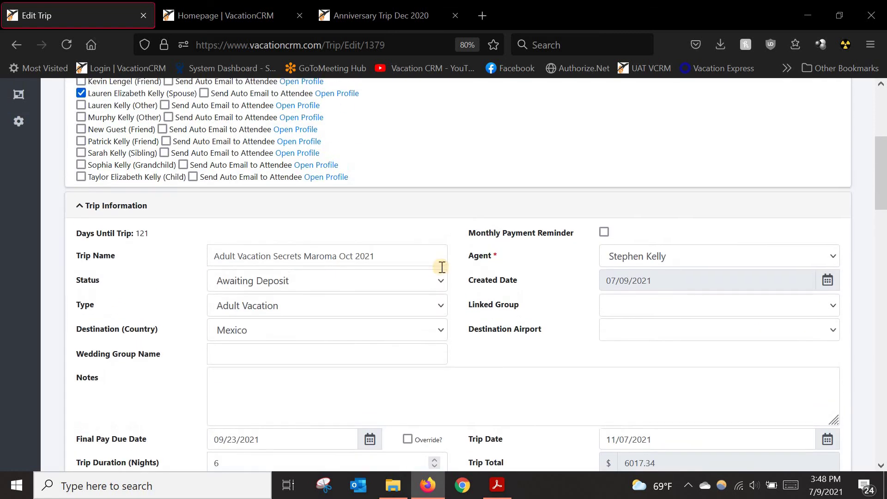
{"action": "scroll", "coordinate": [452, 248], "scroll_direction": "up", "scroll_amount": 6}
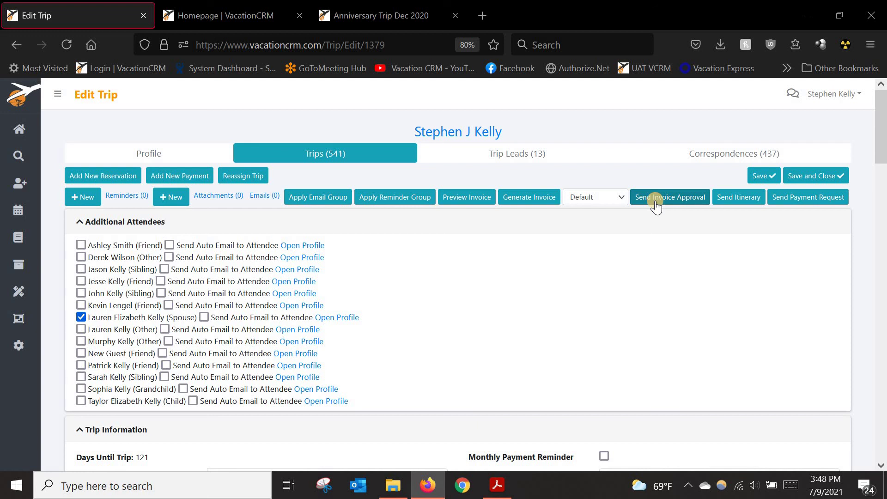
Step: Open an invoice approval review for the trip using the Approval without Insurance template
{"action": "left_click", "coordinate": [657, 204]}
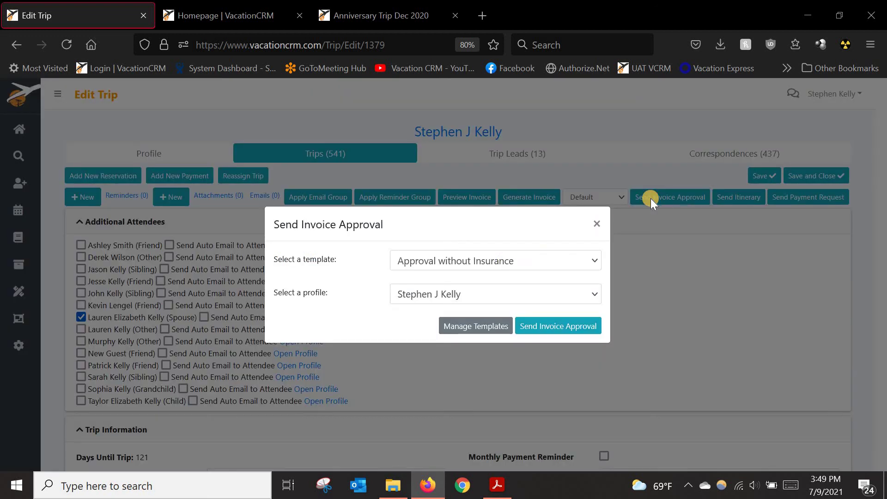
{"action": "left_click", "coordinate": [440, 259]}
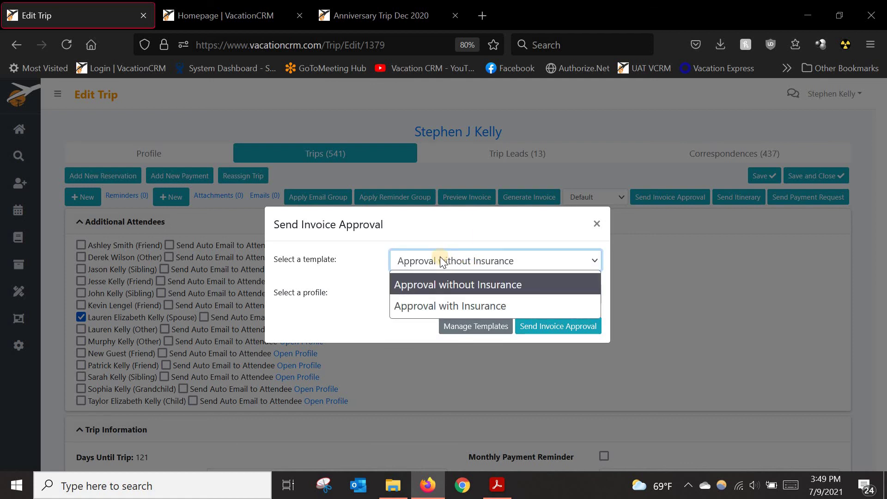
{"action": "left_click", "coordinate": [442, 284]}
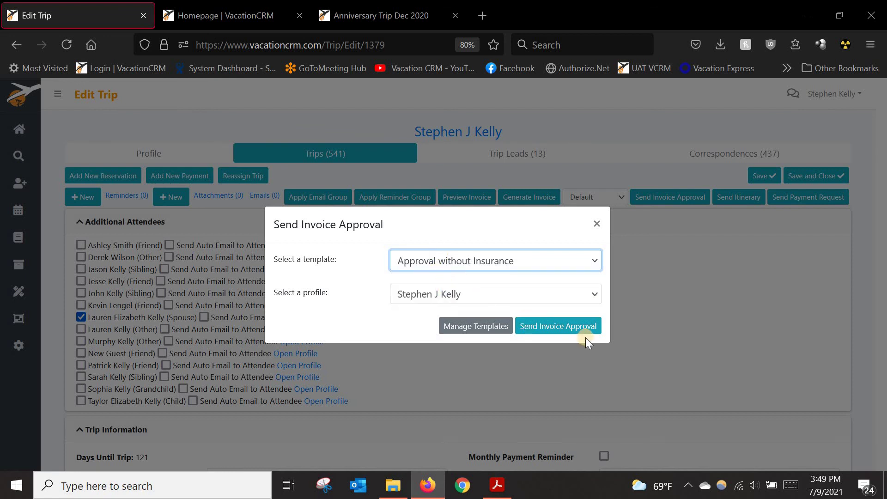
{"action": "left_click", "coordinate": [558, 327]}
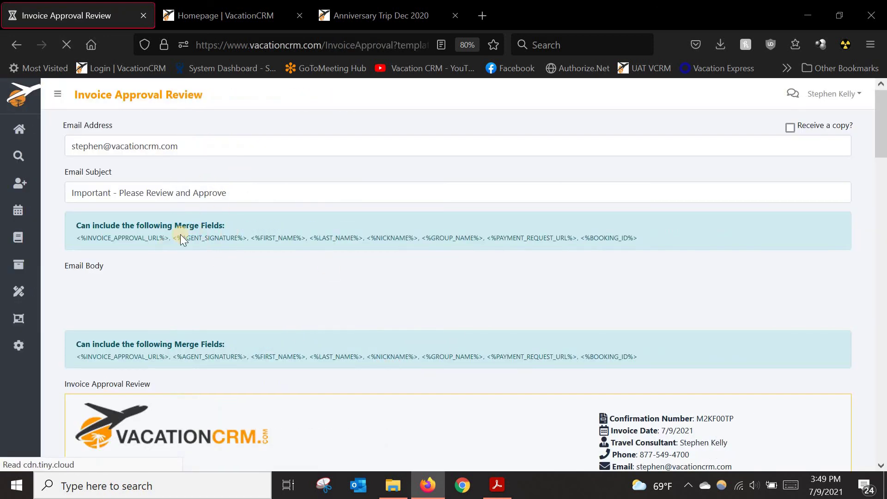
Step: Review the invoice approval, highlighting the no-insurance cancellation penalty, and send it to the client
{"action": "scroll", "coordinate": [276, 331], "scroll_direction": "down", "scroll_amount": 2}
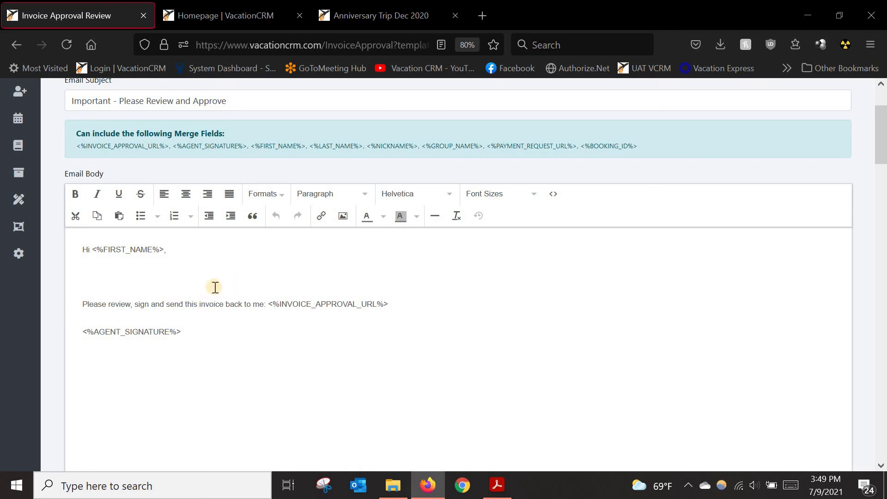
{"action": "scroll", "coordinate": [232, 304], "scroll_direction": "down", "scroll_amount": 2}
{"action": "scroll", "coordinate": [231, 307], "scroll_direction": "down", "scroll_amount": 8}
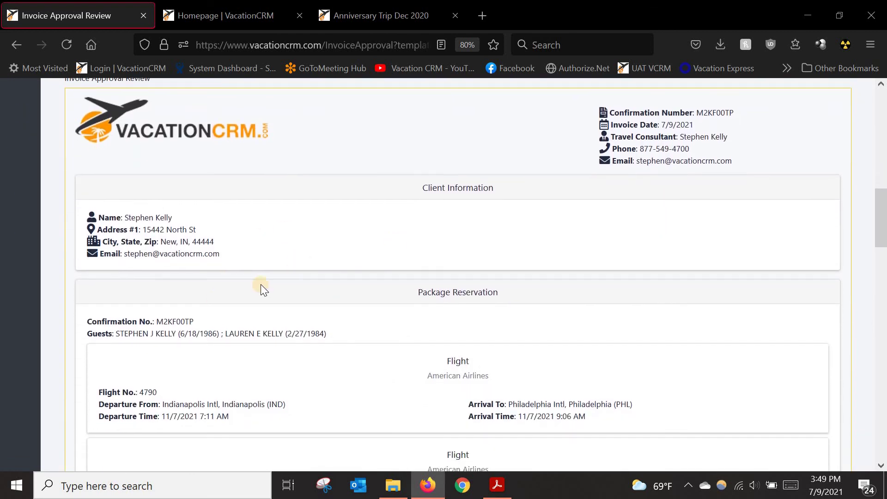
{"action": "scroll", "coordinate": [277, 266], "scroll_direction": "down", "scroll_amount": 7}
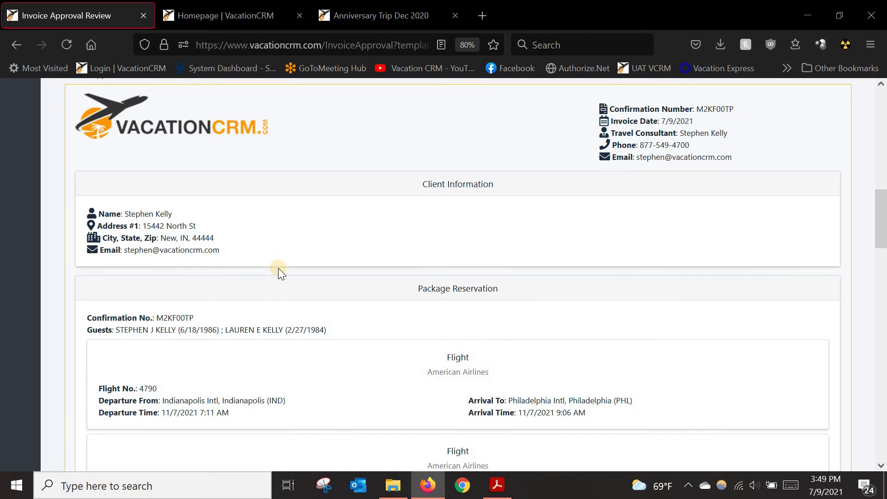
{"action": "scroll", "coordinate": [300, 284], "scroll_direction": "down", "scroll_amount": 15}
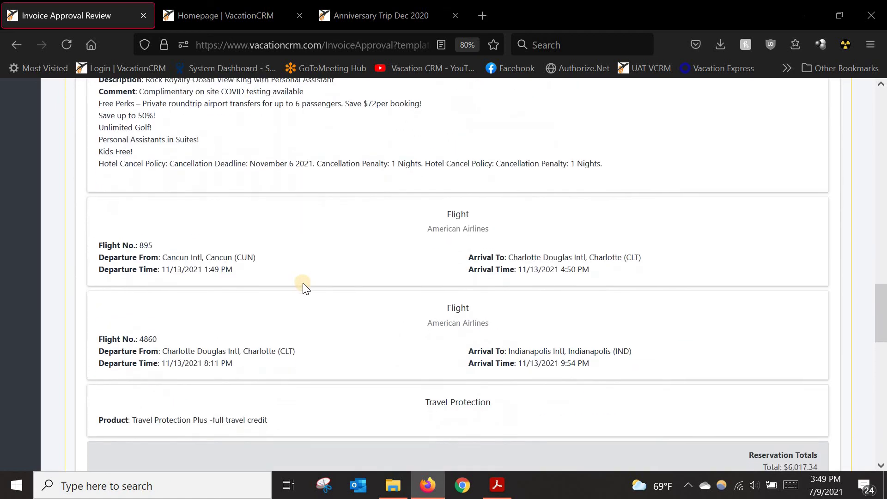
{"action": "scroll", "coordinate": [166, 212], "scroll_direction": "down", "scroll_amount": 3}
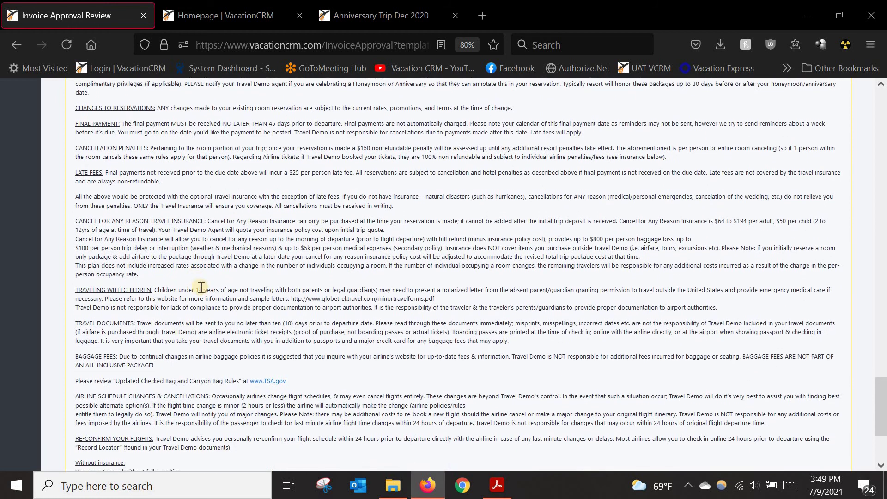
{"action": "left_click_drag", "start_coordinate": [83, 333], "coordinate": [163, 344]}
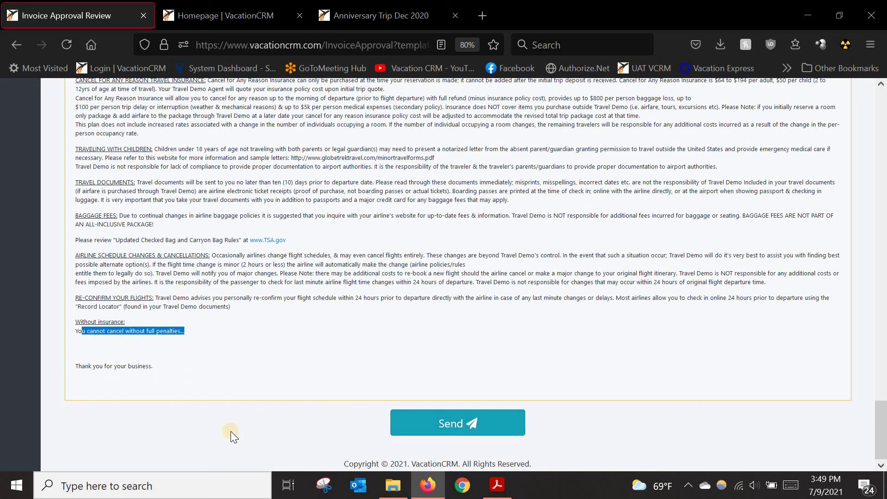
{"action": "left_click", "coordinate": [468, 429]}
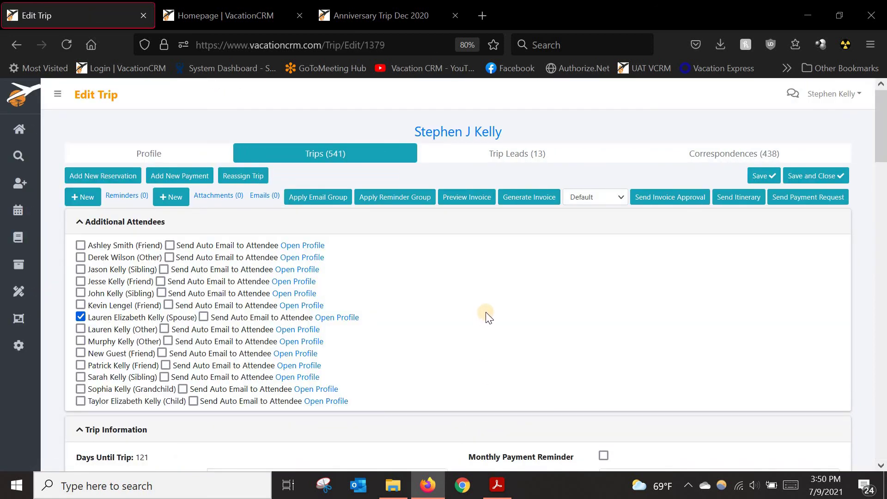
Step: Open the Invoice Link from the 'Important - Please Review and Approve' email
{"action": "scroll", "coordinate": [487, 291], "scroll_direction": "down", "scroll_amount": 3}
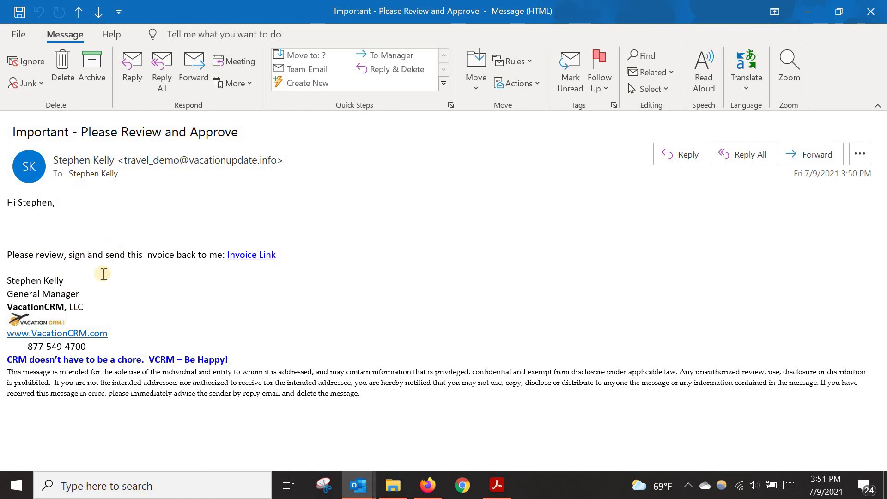
{"action": "left_click", "coordinate": [243, 257]}
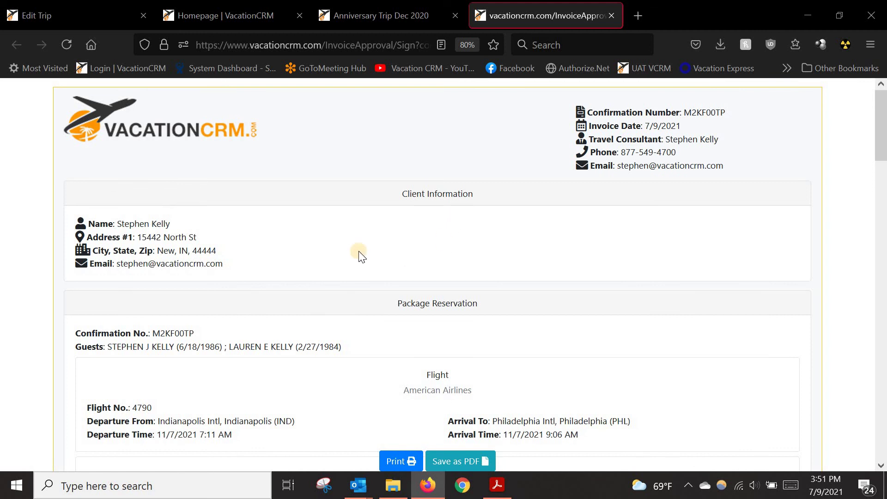
Step: In the Agreement Section, type the client's full name as the signature and approve the invoice
{"action": "scroll", "coordinate": [342, 285], "scroll_direction": "down", "scroll_amount": 3}
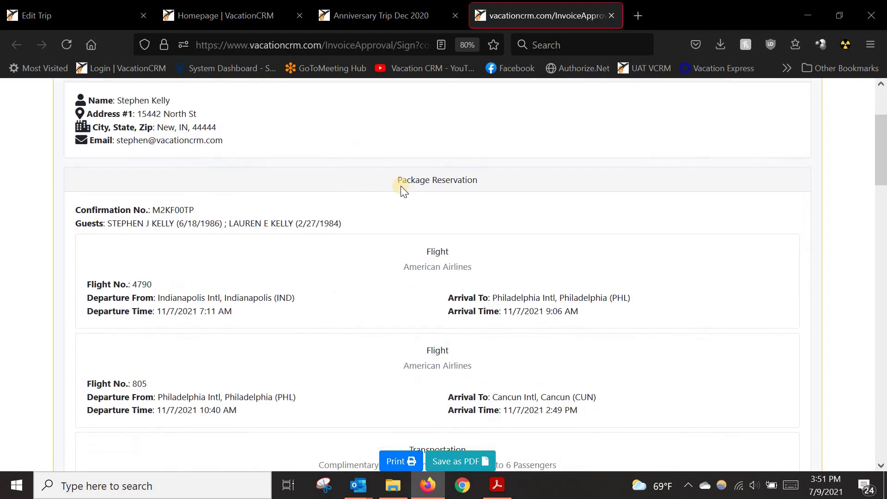
{"action": "scroll", "coordinate": [401, 201], "scroll_direction": "down", "scroll_amount": 10}
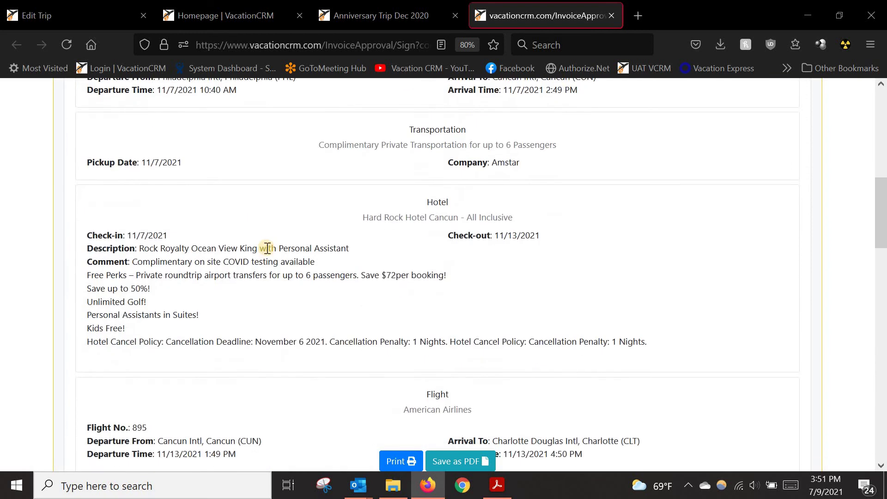
{"action": "scroll", "coordinate": [324, 280], "scroll_direction": "down", "scroll_amount": 15}
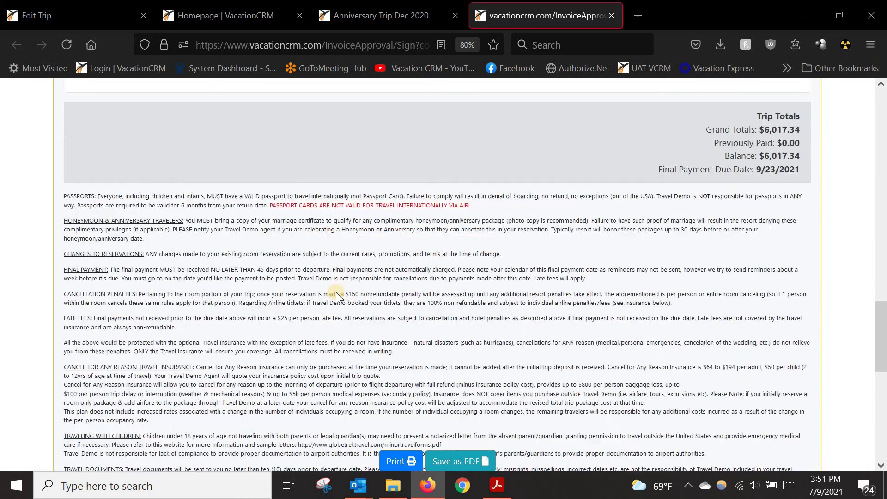
{"action": "scroll", "coordinate": [180, 245], "scroll_direction": "down", "scroll_amount": 6}
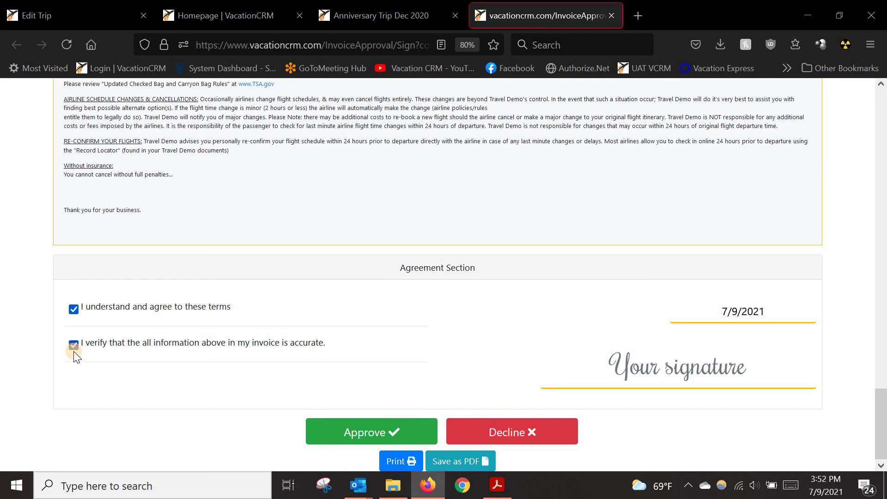
{"action": "left_click", "coordinate": [610, 371]}
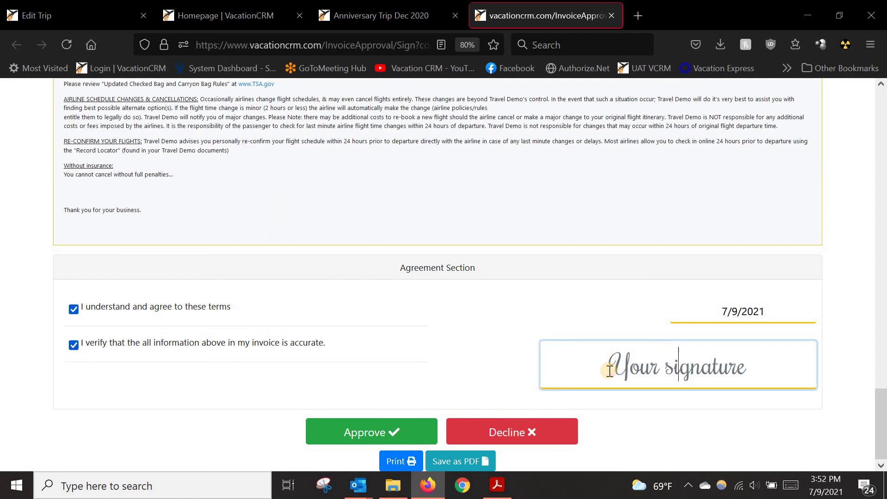
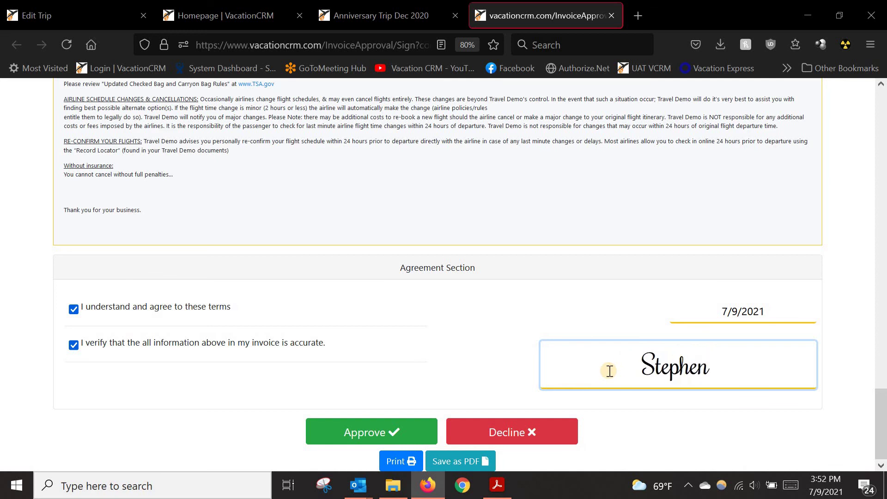
{"action": "key", "text": "Caps_Lock"}
{"action": "key", "text": "Caps_Lock"}
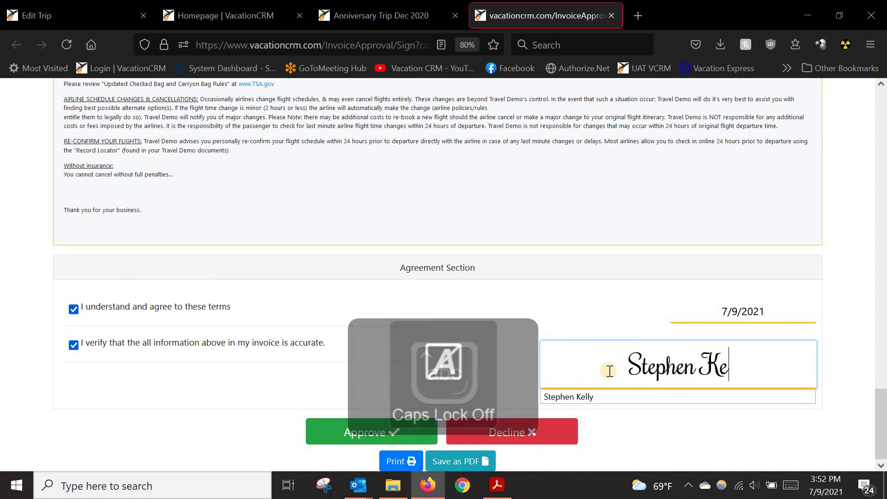
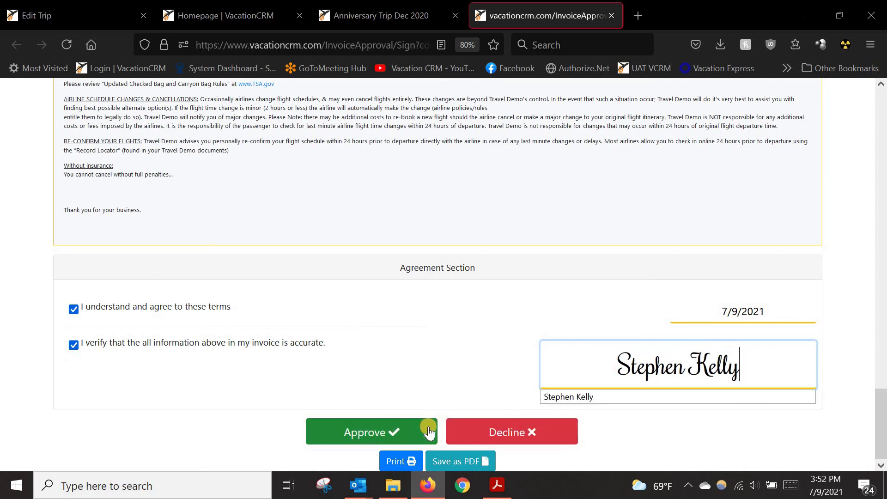
{"action": "left_click", "coordinate": [398, 393]}
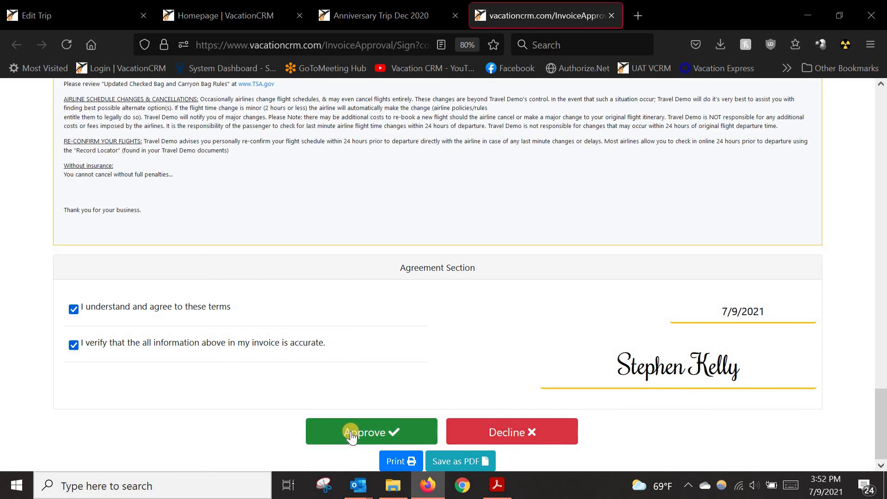
{"action": "left_click", "coordinate": [350, 435]}
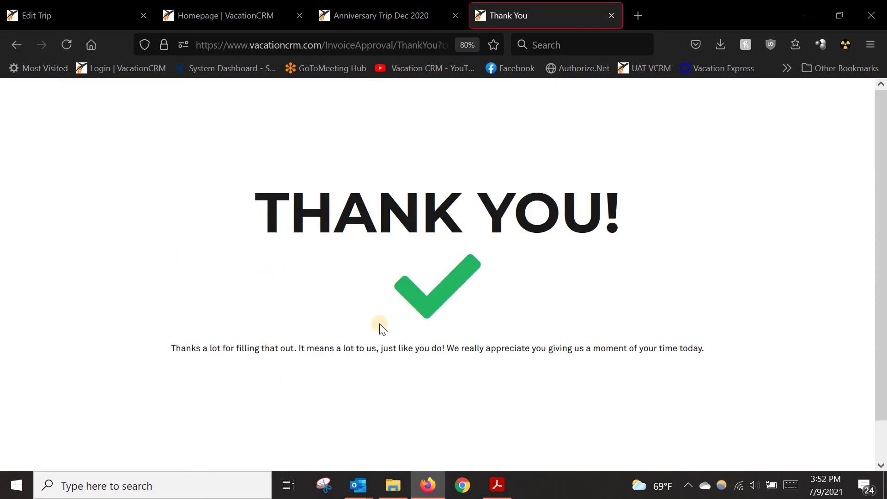
Step: Close the Thank You tab and reload the trip to see Approval without Insurance marked Approved
{"action": "left_click", "coordinate": [610, 17]}
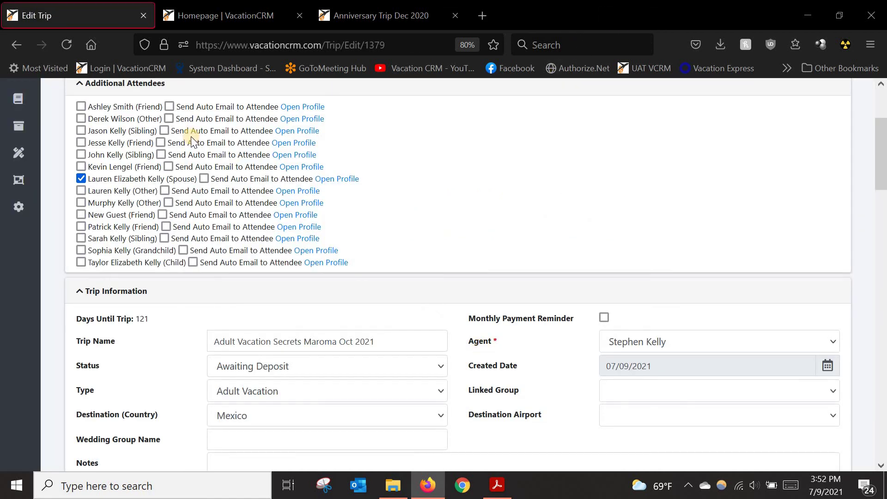
{"action": "left_click", "coordinate": [70, 47]}
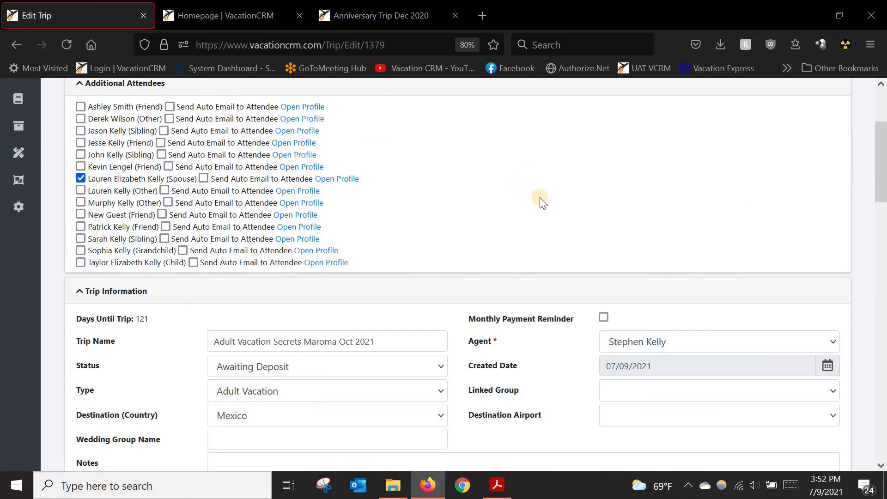
{"action": "scroll", "coordinate": [543, 204], "scroll_direction": "down", "scroll_amount": 10}
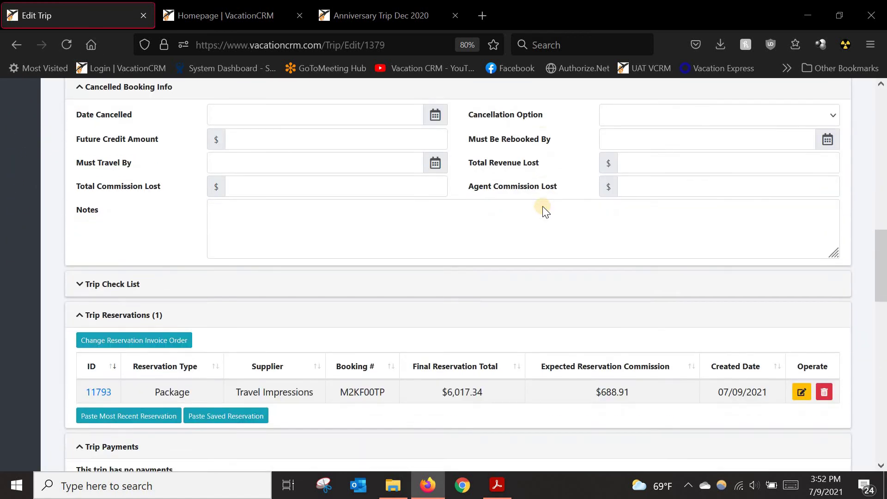
{"action": "scroll", "coordinate": [543, 211], "scroll_direction": "down", "scroll_amount": 5}
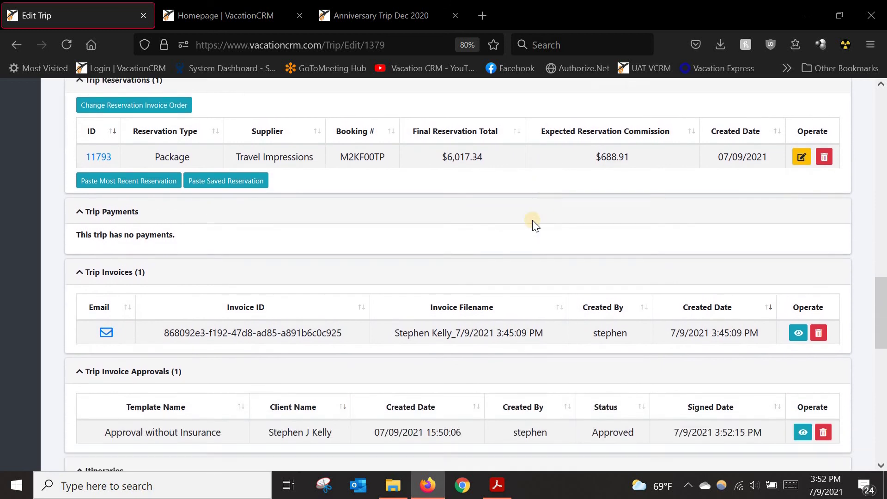
{"action": "scroll", "coordinate": [533, 220], "scroll_direction": "down", "scroll_amount": 3}
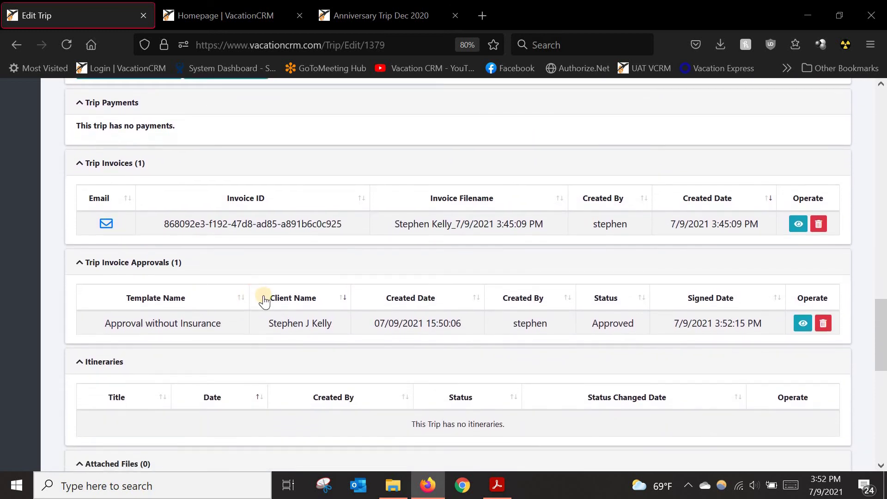
{"action": "scroll", "coordinate": [264, 301], "scroll_direction": "down", "scroll_amount": 1}
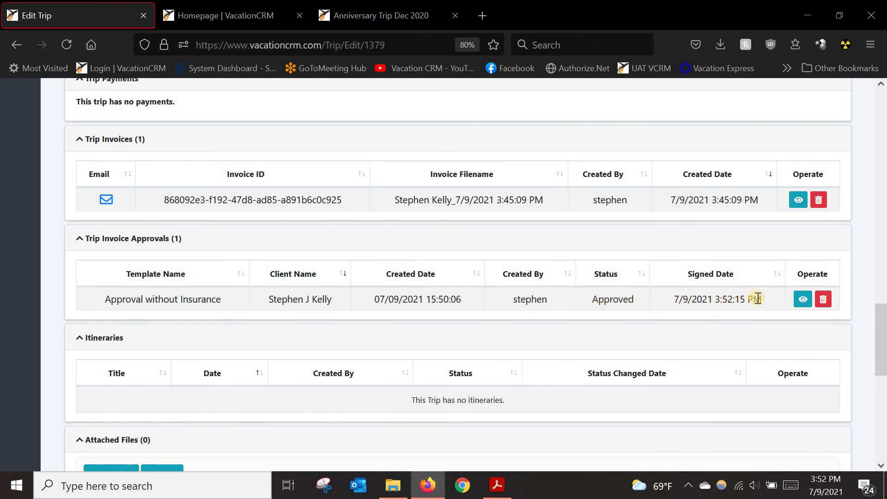
{"action": "left_click", "coordinate": [803, 299]}
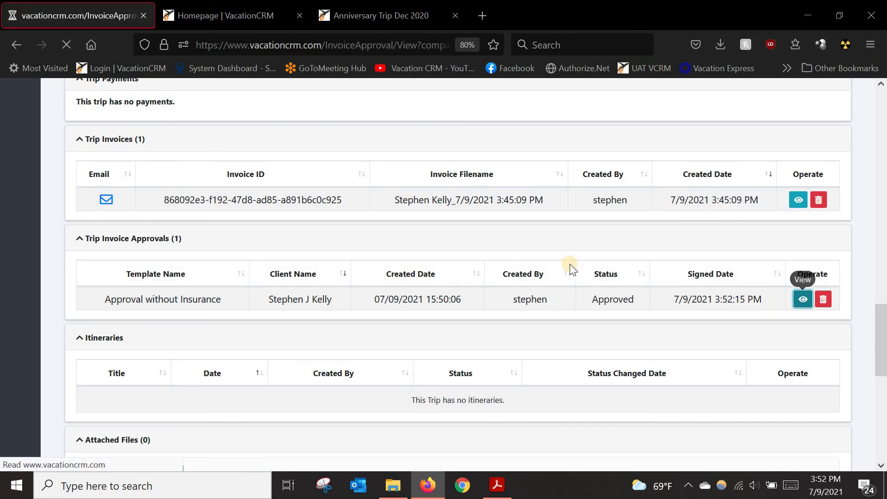
{"action": "scroll", "coordinate": [515, 271], "scroll_direction": "down", "scroll_amount": 10}
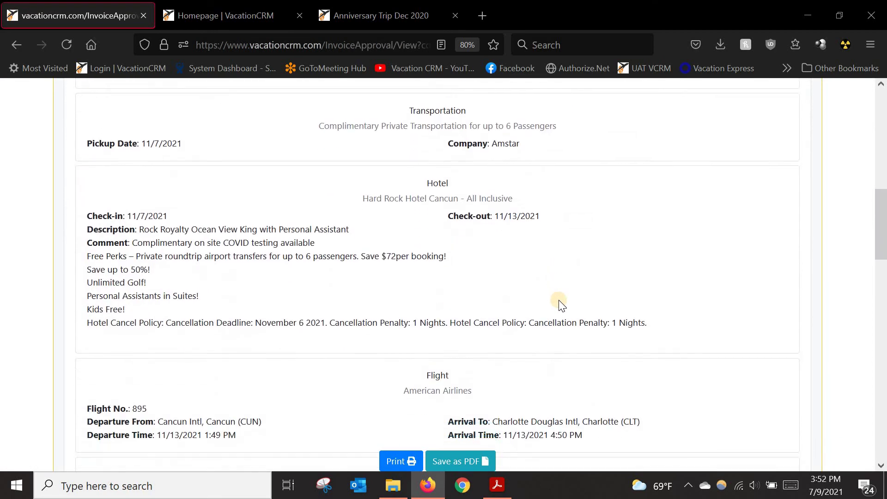
{"action": "scroll", "coordinate": [558, 301], "scroll_direction": "down", "scroll_amount": 15}
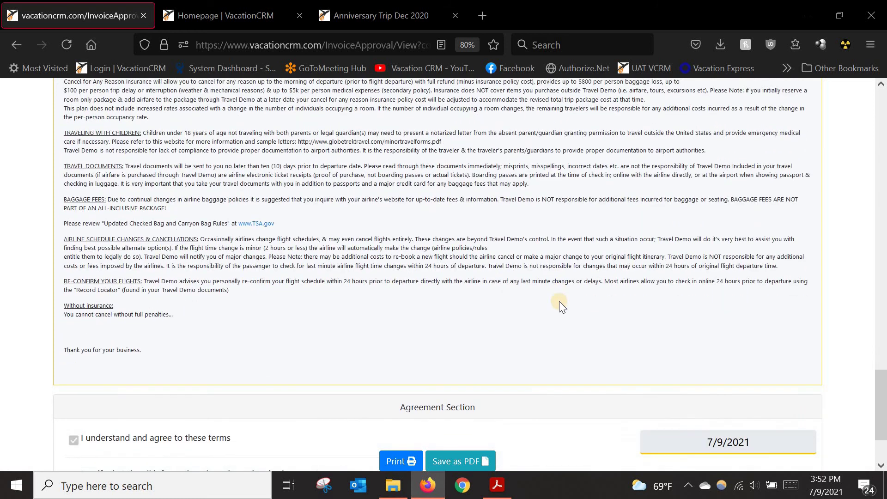
{"action": "scroll", "coordinate": [559, 302], "scroll_direction": "down", "scroll_amount": 2}
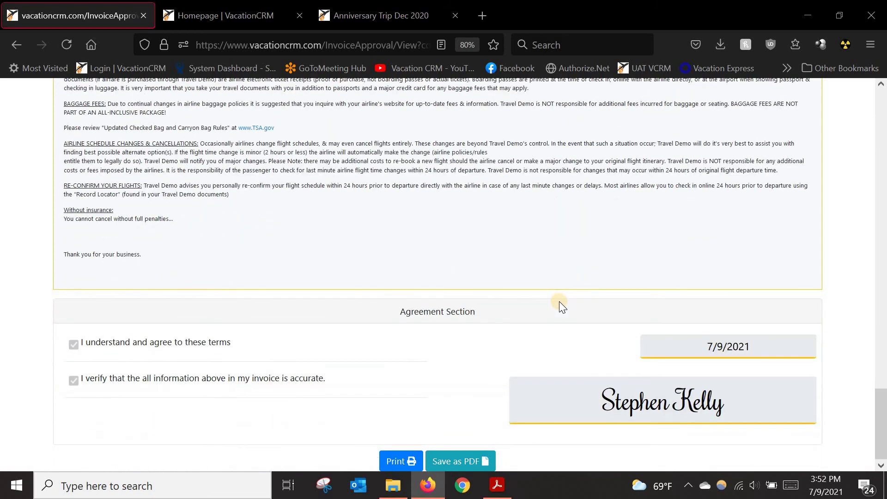
{"action": "left_click", "coordinate": [75, 379]}
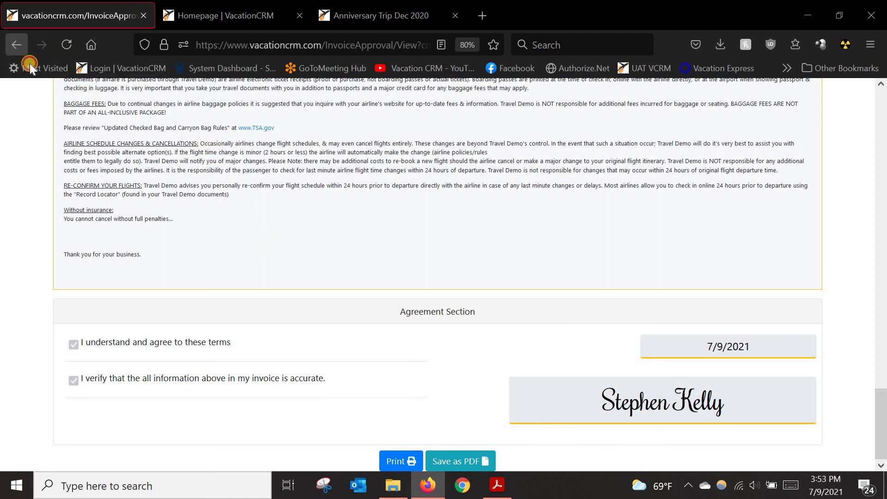
{"action": "left_click", "coordinate": [17, 44]}
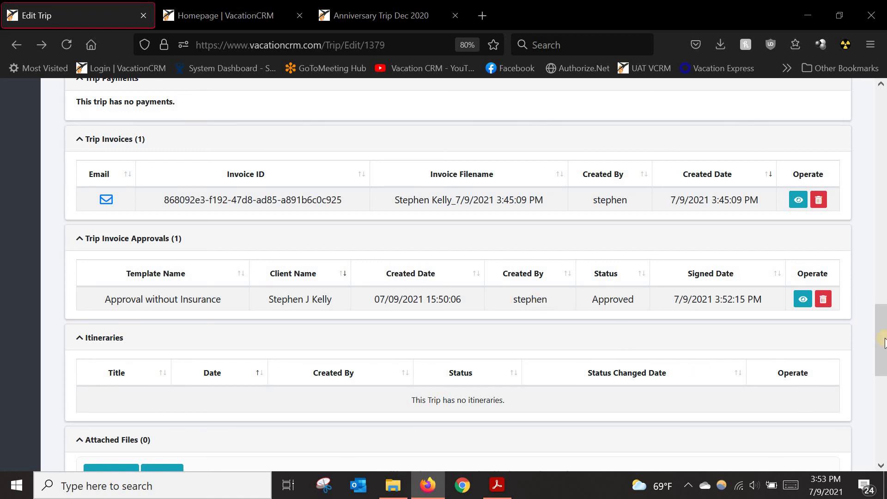
{"action": "left_click_drag", "start_coordinate": [880, 332], "coordinate": [881, 90]}
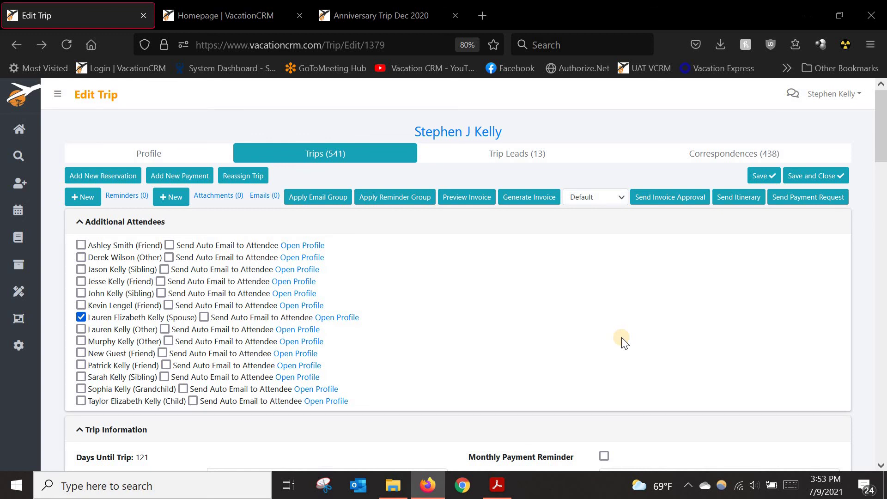
Step: Start a new trip payment of $500.00 with type Initial Deposit
{"action": "left_click", "coordinate": [173, 181]}
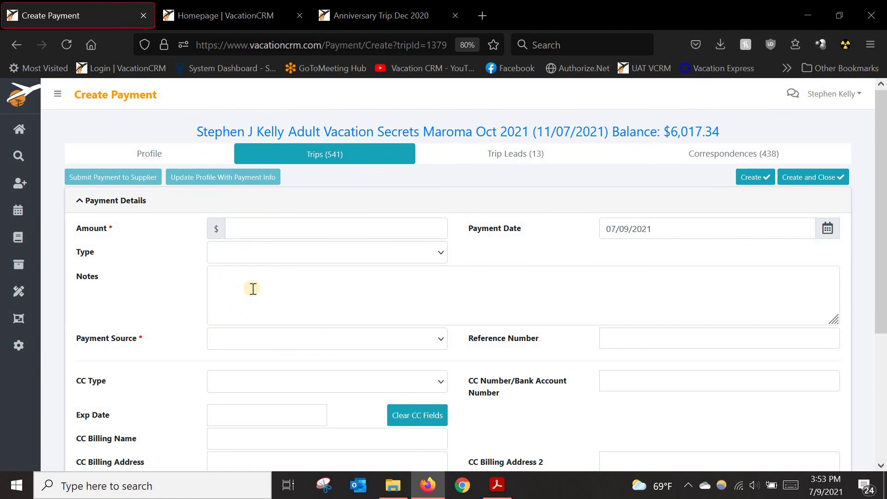
{"action": "left_click", "coordinate": [235, 231]}
{"action": "type", "text": "5"}
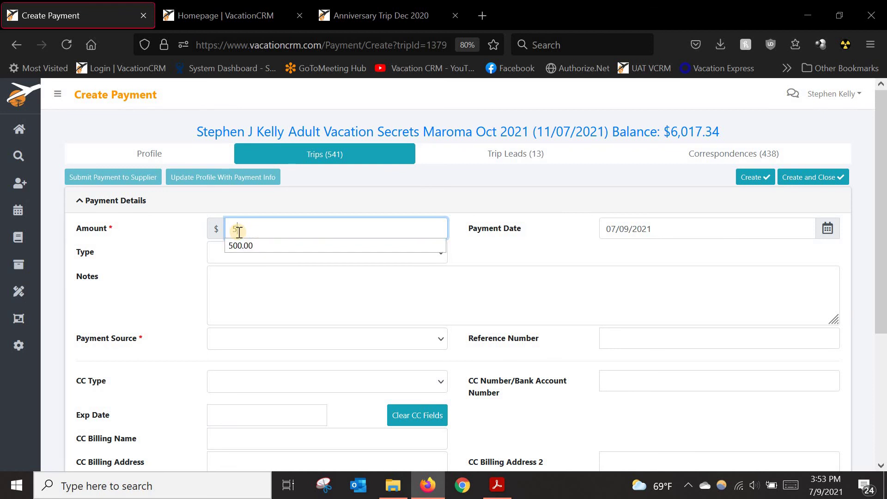
{"action": "type", "text": "00.00"}
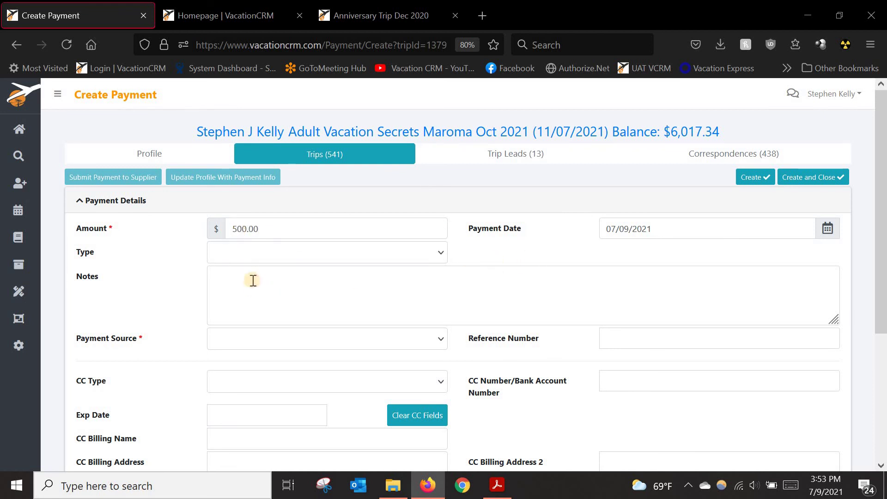
{"action": "left_click", "coordinate": [259, 257]}
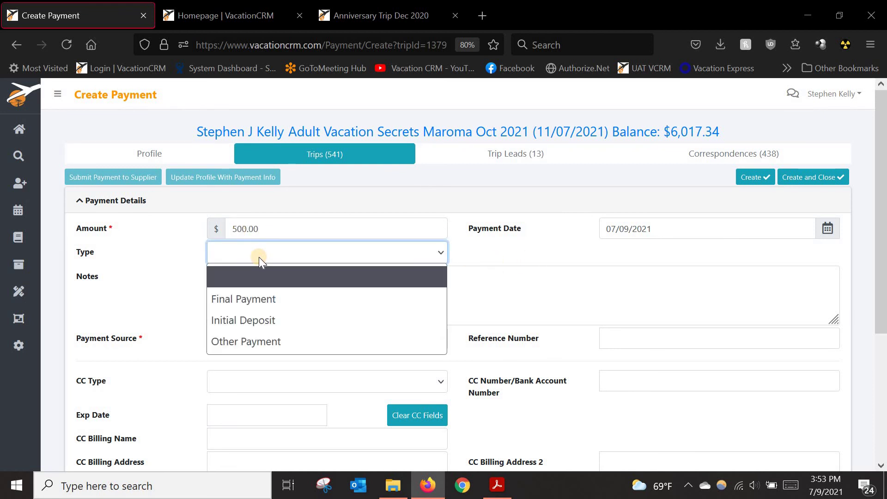
{"action": "left_click", "coordinate": [256, 320]}
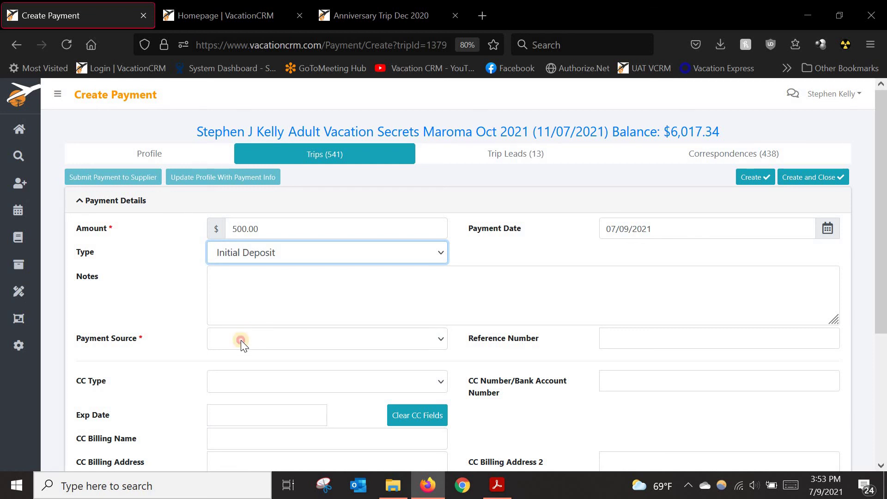
Step: Pay with the client's saved Visa card and link it to the Travel Impressions reservation
{"action": "left_click", "coordinate": [241, 342]}
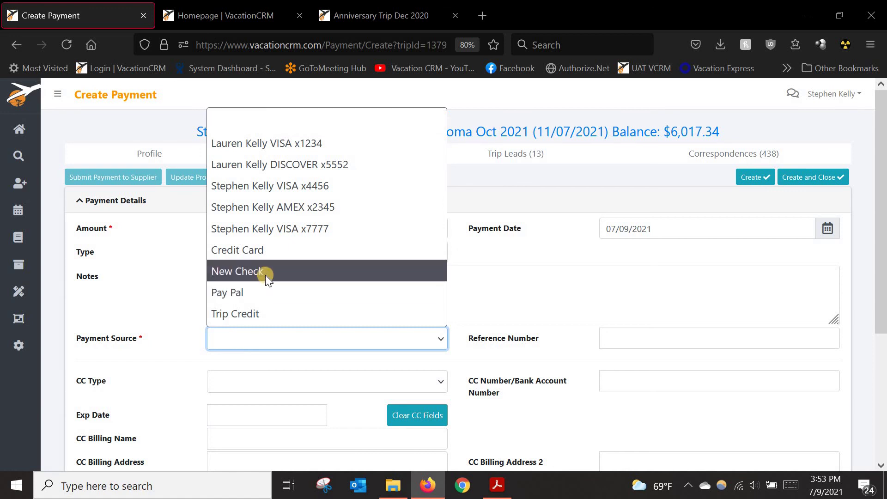
{"action": "left_click", "coordinate": [268, 226]}
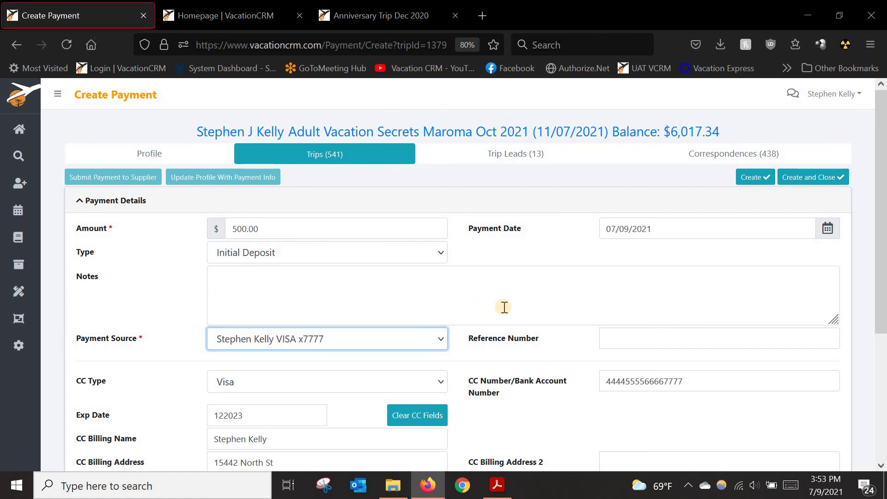
{"action": "scroll", "coordinate": [513, 315], "scroll_direction": "down", "scroll_amount": 3}
{"action": "scroll", "coordinate": [320, 309], "scroll_direction": "down", "scroll_amount": 2}
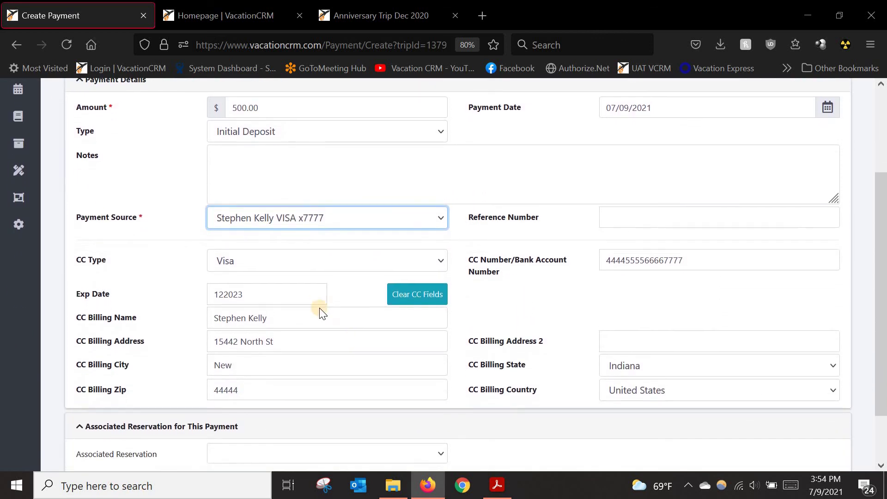
{"action": "scroll", "coordinate": [394, 334], "scroll_direction": "up", "scroll_amount": 1}
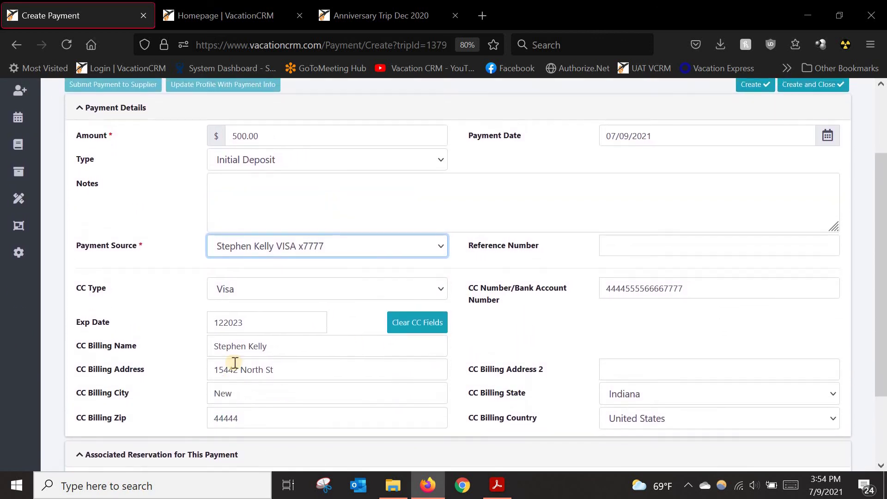
{"action": "scroll", "coordinate": [199, 414], "scroll_direction": "down", "scroll_amount": 2}
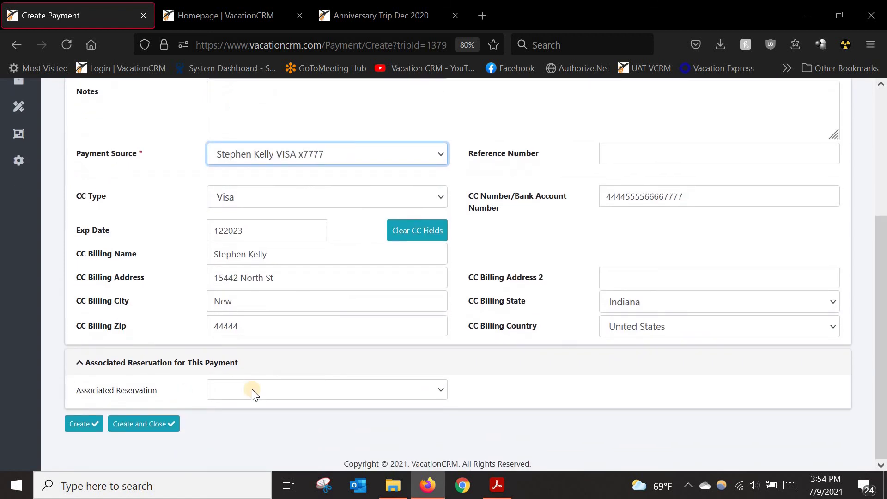
{"action": "scroll", "coordinate": [557, 362], "scroll_direction": "up", "scroll_amount": 4}
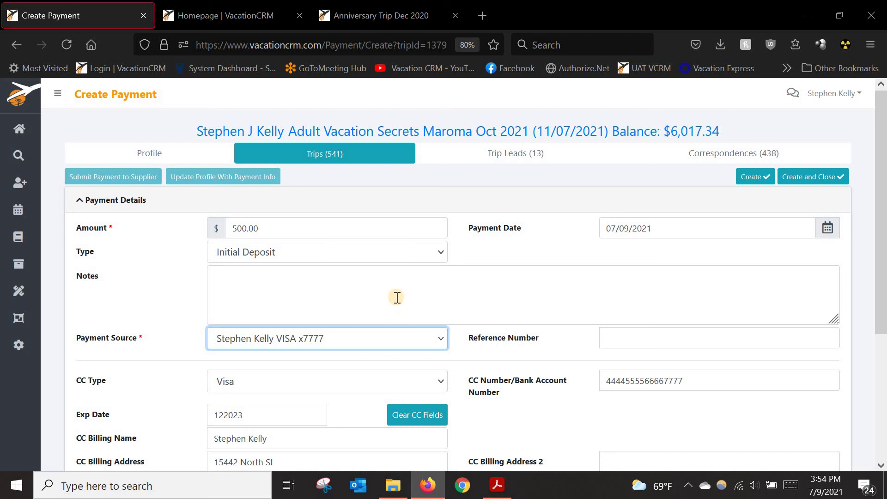
{"action": "scroll", "coordinate": [377, 362], "scroll_direction": "down", "scroll_amount": 4}
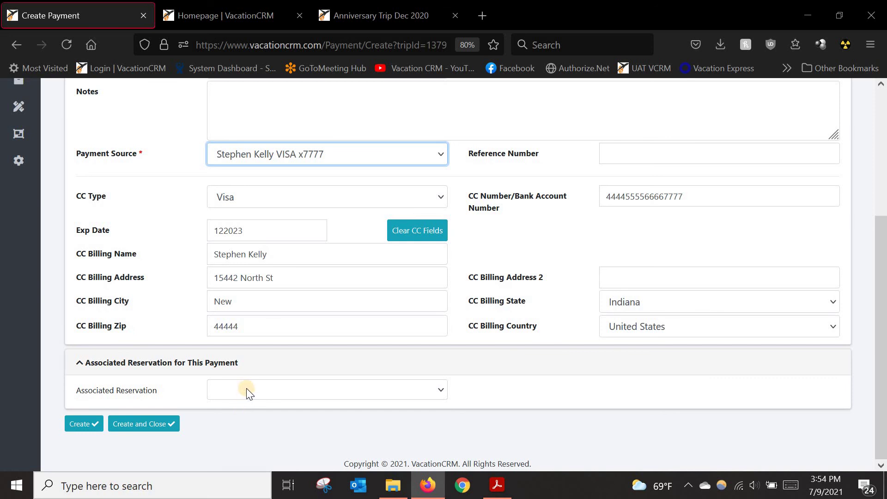
{"action": "left_click", "coordinate": [246, 392]}
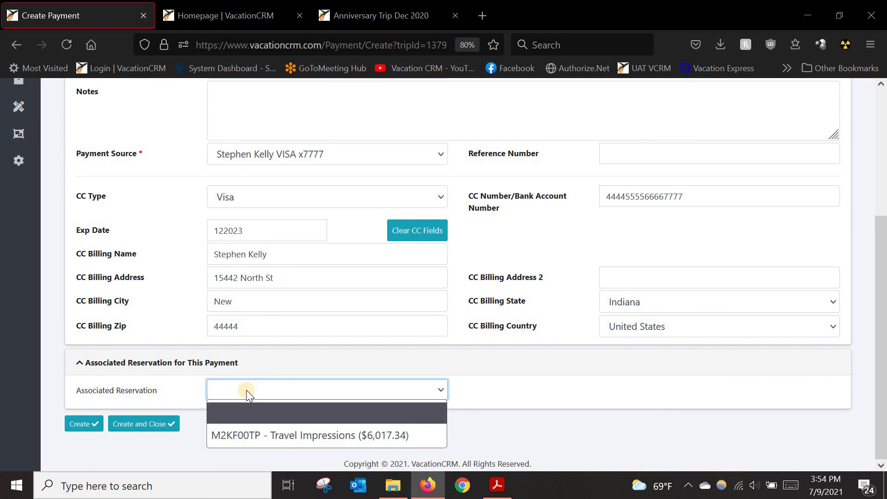
{"action": "left_click", "coordinate": [249, 436]}
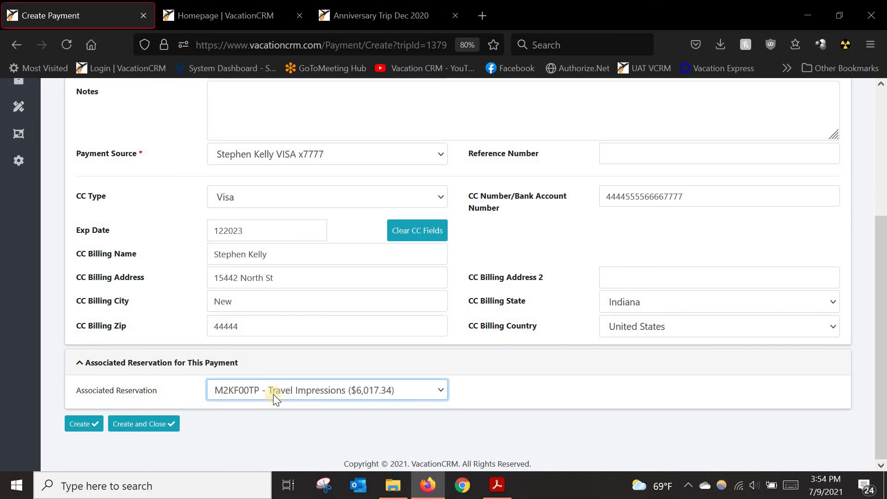
{"action": "scroll", "coordinate": [274, 395], "scroll_direction": "up", "scroll_amount": 5}
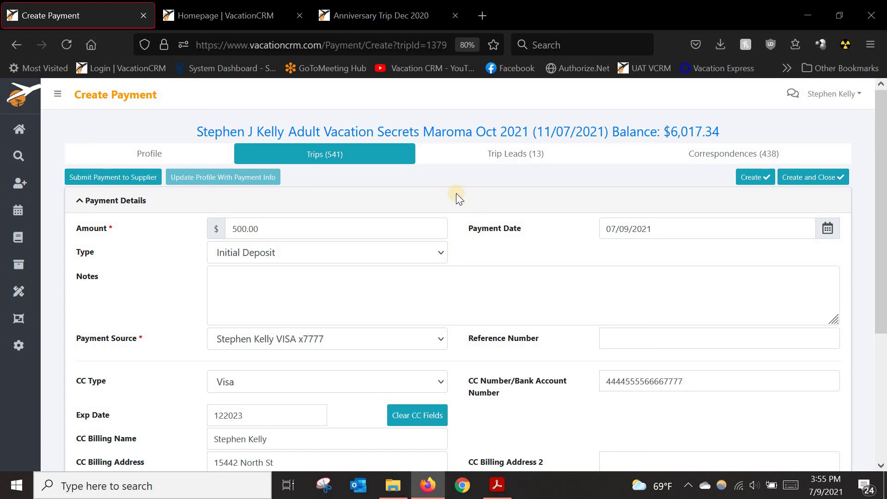
Step: Create the $500.00 deposit, generate its invoice, and view the trip's payments and Trip Invoices
{"action": "left_click", "coordinate": [743, 185]}
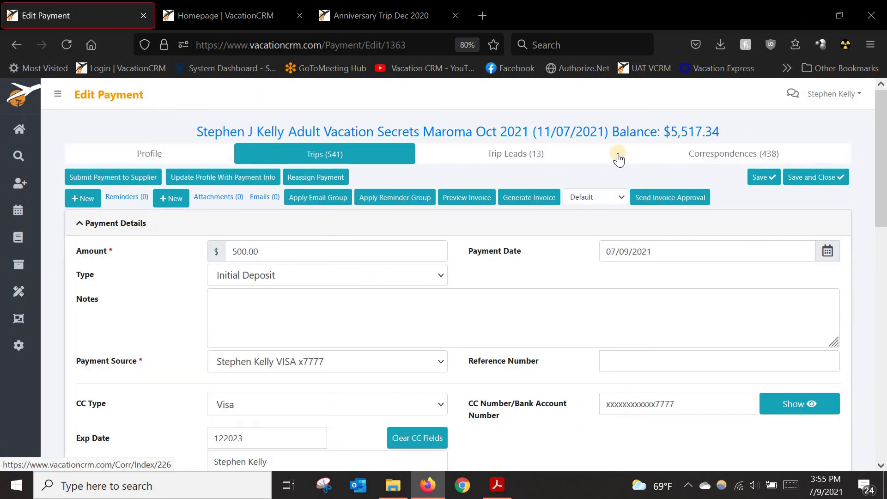
{"action": "left_click", "coordinate": [532, 198]}
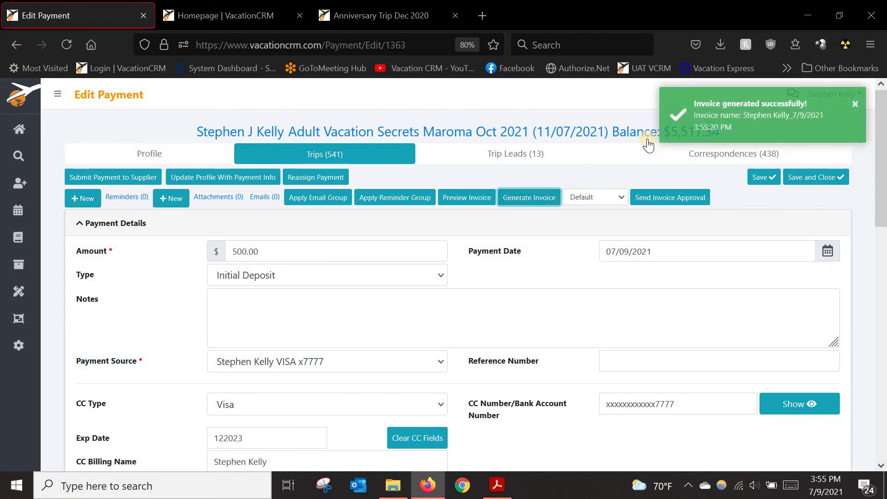
{"action": "left_click", "coordinate": [443, 135]}
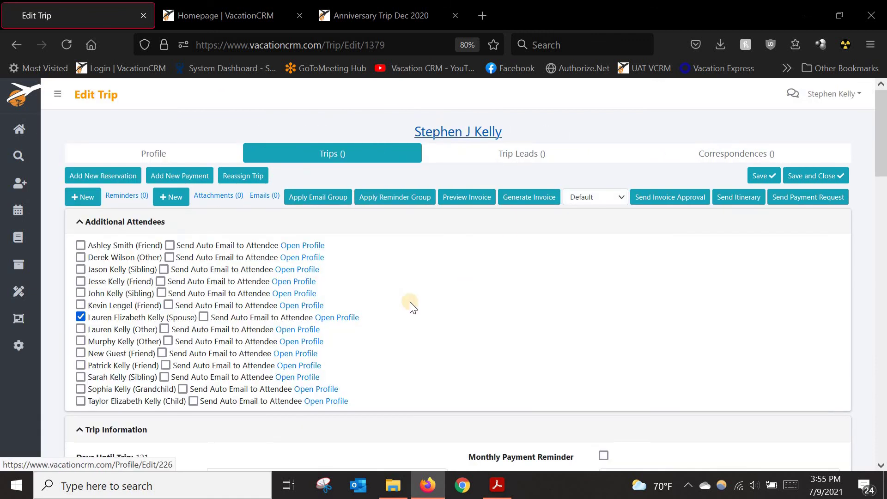
{"action": "scroll", "coordinate": [422, 277], "scroll_direction": "down", "scroll_amount": 5}
{"action": "scroll", "coordinate": [444, 294], "scroll_direction": "down", "scroll_amount": 10}
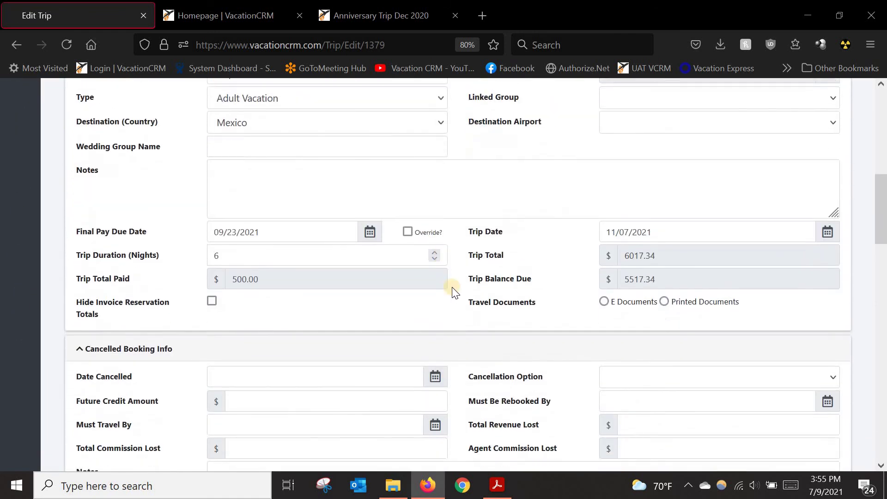
{"action": "scroll", "coordinate": [461, 293], "scroll_direction": "down", "scroll_amount": 4}
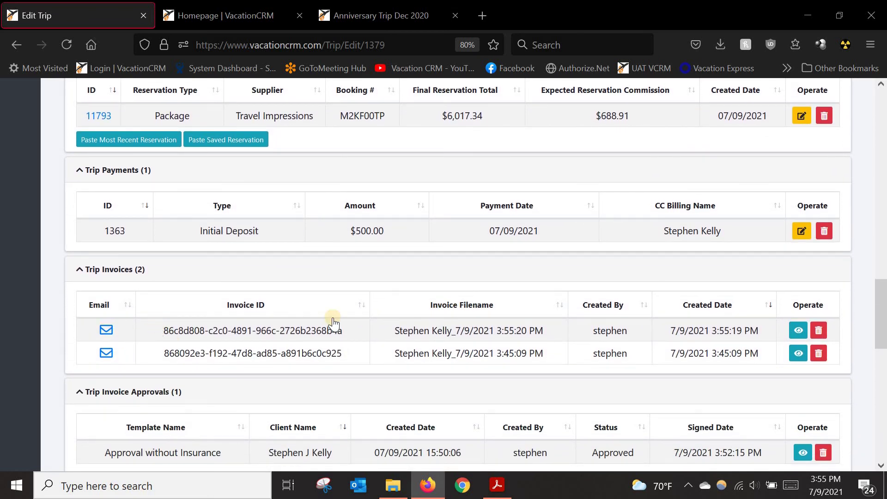
{"action": "left_click", "coordinate": [796, 330]}
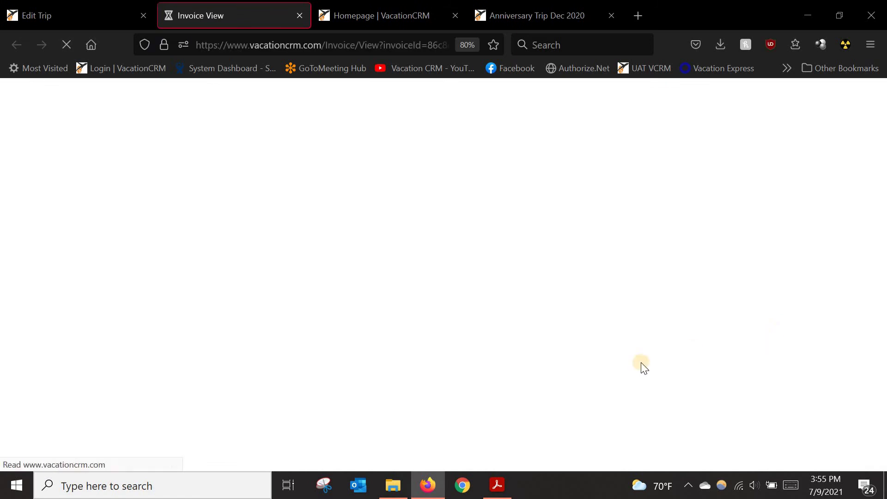
{"action": "scroll", "coordinate": [441, 231], "scroll_direction": "down", "scroll_amount": 15}
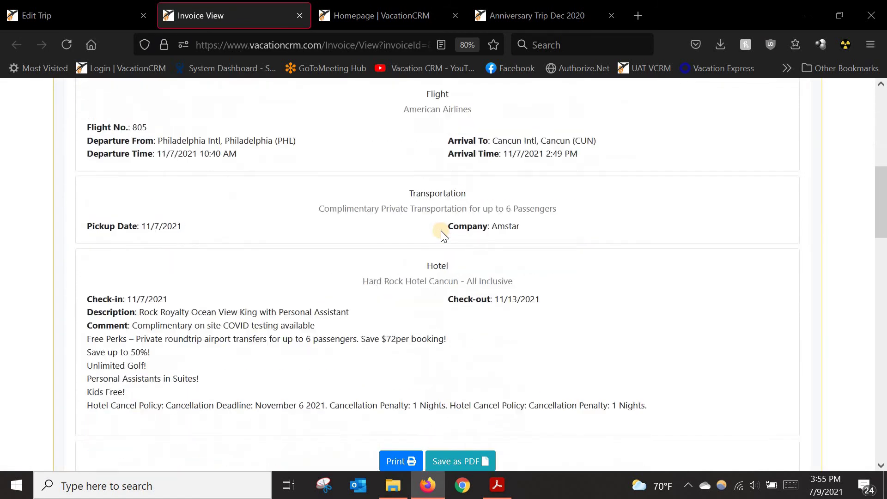
{"action": "scroll", "coordinate": [442, 231], "scroll_direction": "down", "scroll_amount": 5}
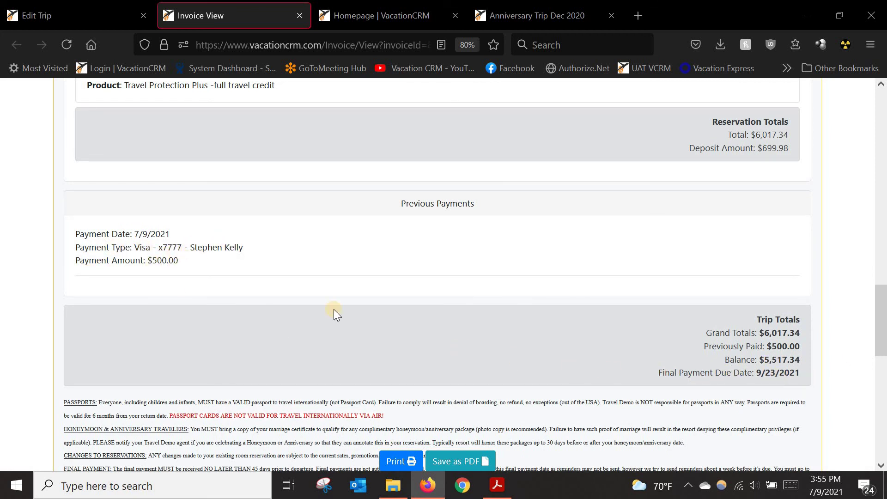
{"action": "left_click", "coordinate": [294, 18]}
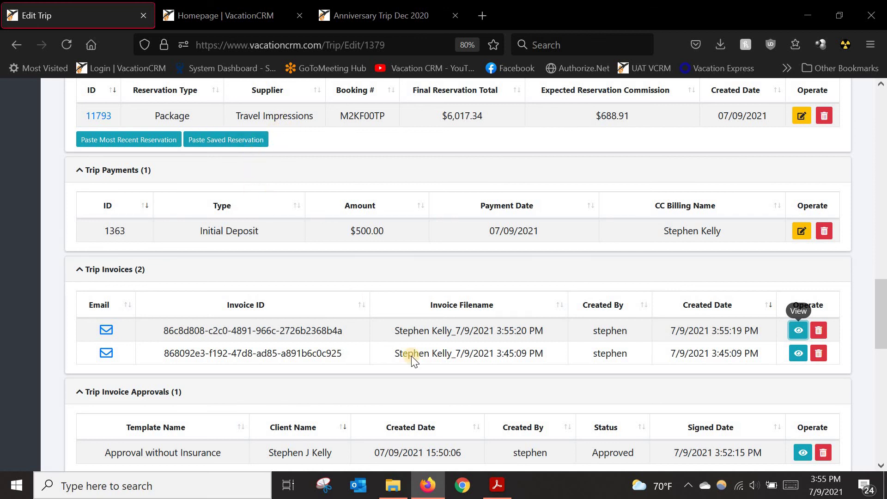
{"action": "left_click_drag", "start_coordinate": [880, 306], "coordinate": [876, 110]}
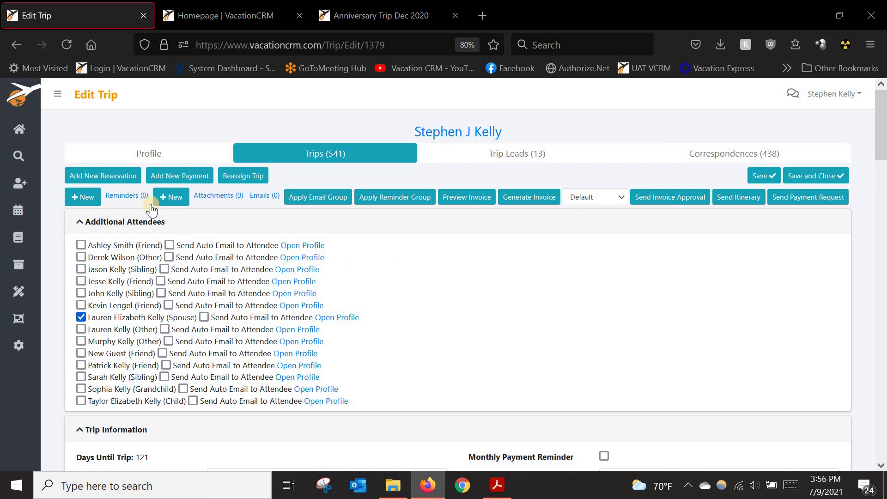
{"action": "left_click", "coordinate": [99, 204]}
{"action": "left_click", "coordinate": [92, 202]}
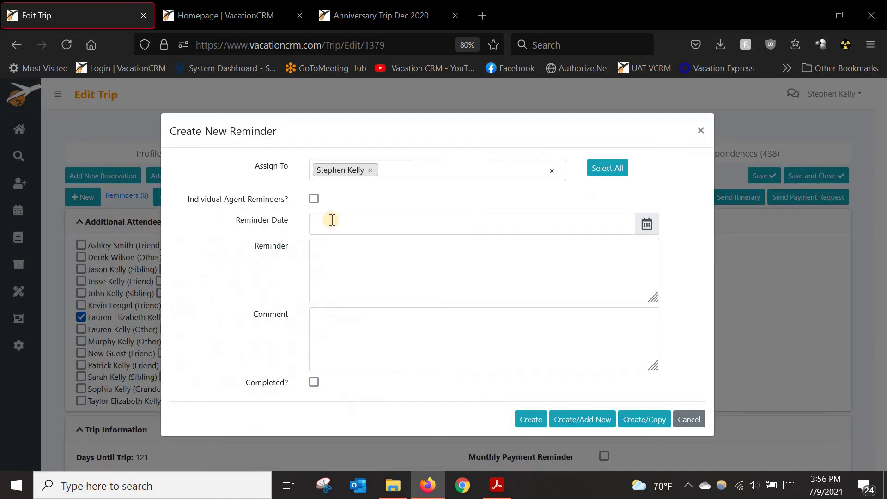
{"action": "left_click", "coordinate": [352, 227]}
{"action": "left_click", "coordinate": [332, 222]}
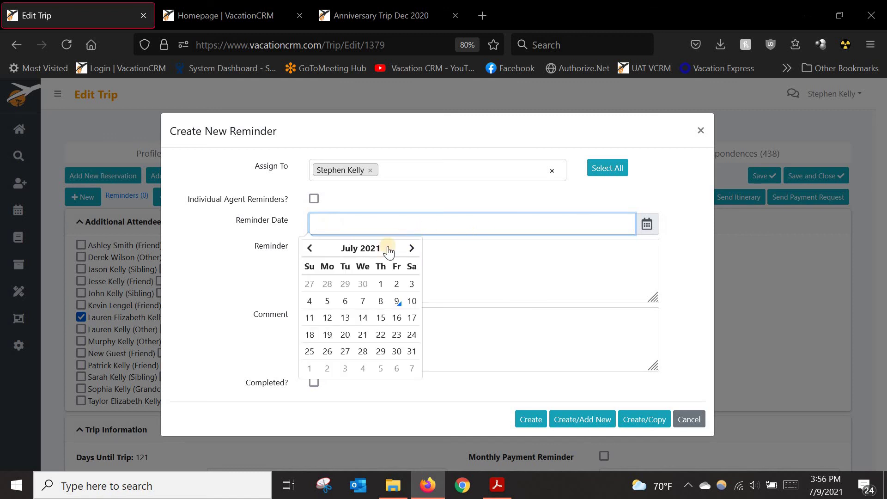
{"action": "left_click", "coordinate": [380, 334]}
{"action": "left_click", "coordinate": [537, 276]}
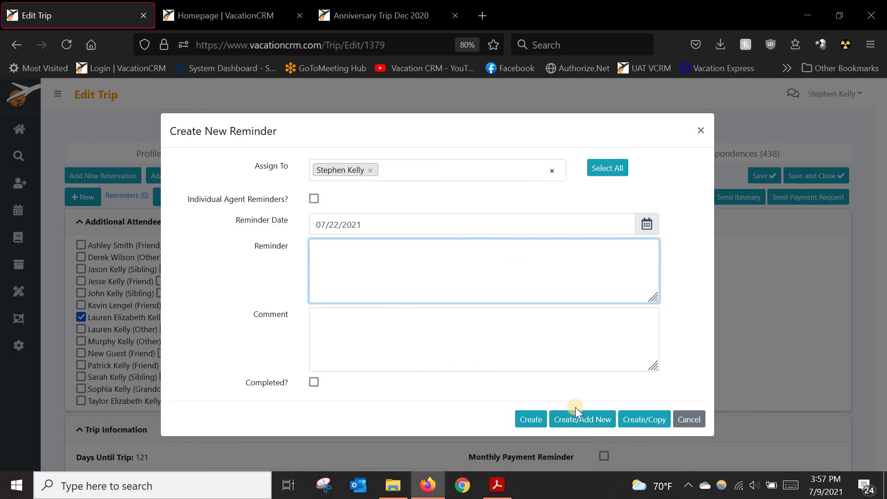
{"action": "left_click", "coordinate": [700, 132]}
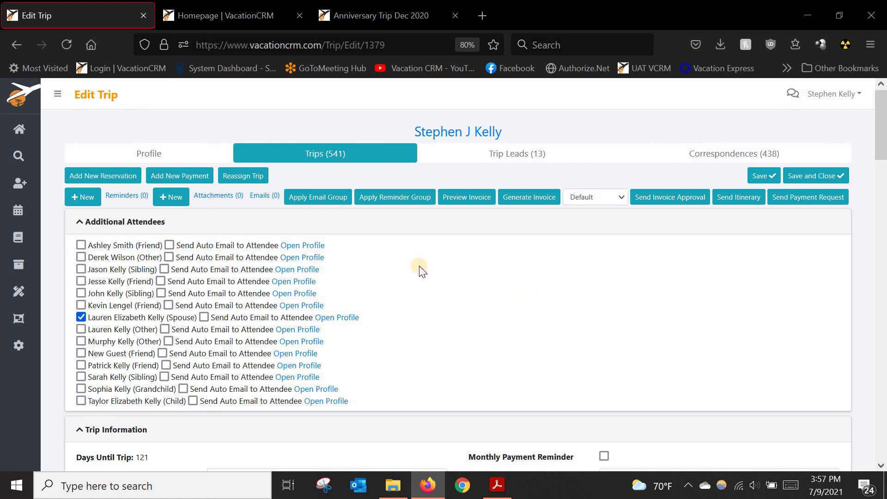
Step: Open Reminder Groups from the utilities menu in a new tab and scroll to Generic Reminders
{"action": "mouse_move", "coordinate": [38, 273]}
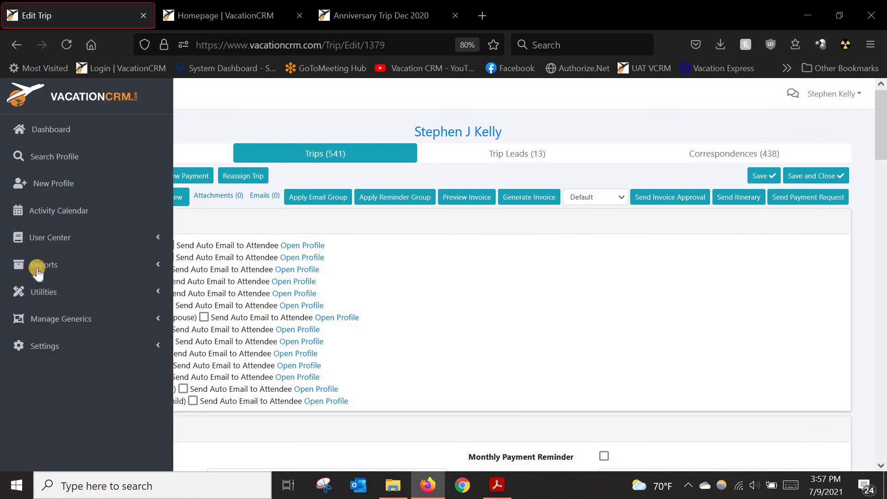
{"action": "left_click", "coordinate": [40, 290]}
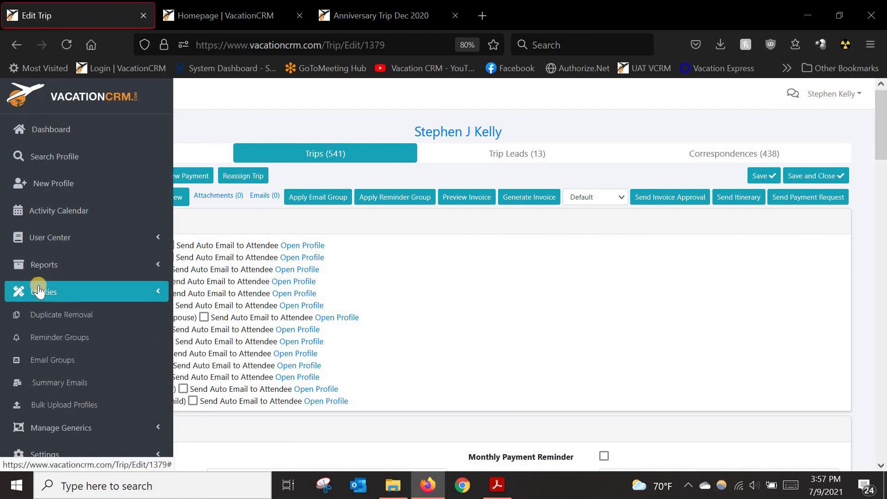
{"action": "middle_click", "coordinate": [61, 339]}
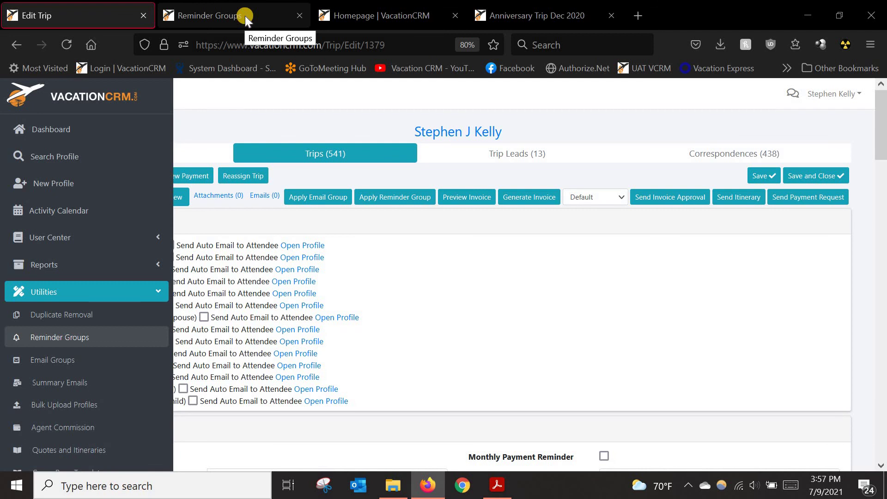
{"action": "left_click", "coordinate": [245, 16]}
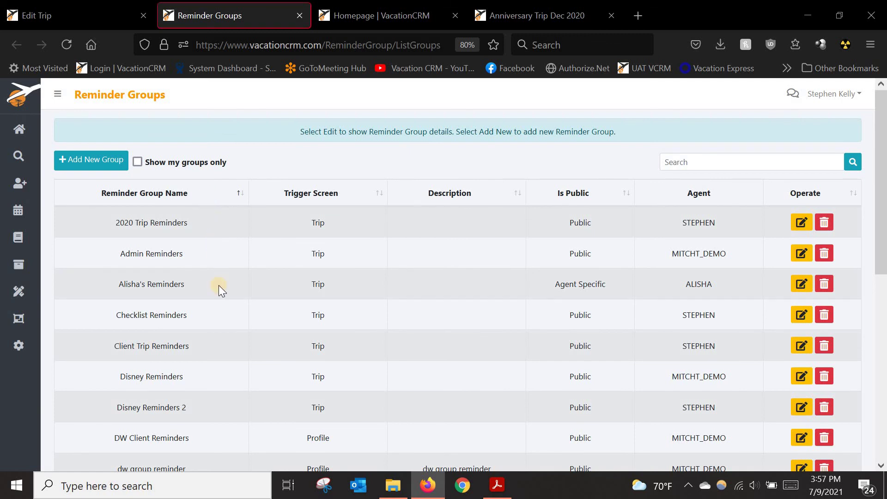
{"action": "scroll", "coordinate": [219, 285], "scroll_direction": "down", "scroll_amount": 1}
{"action": "scroll", "coordinate": [220, 248], "scroll_direction": "down", "scroll_amount": 2}
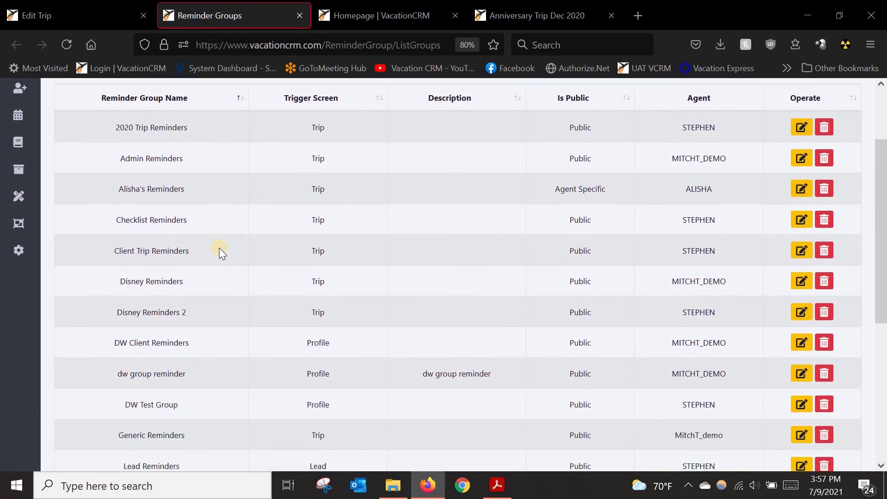
{"action": "scroll", "coordinate": [219, 248], "scroll_direction": "down", "scroll_amount": 3}
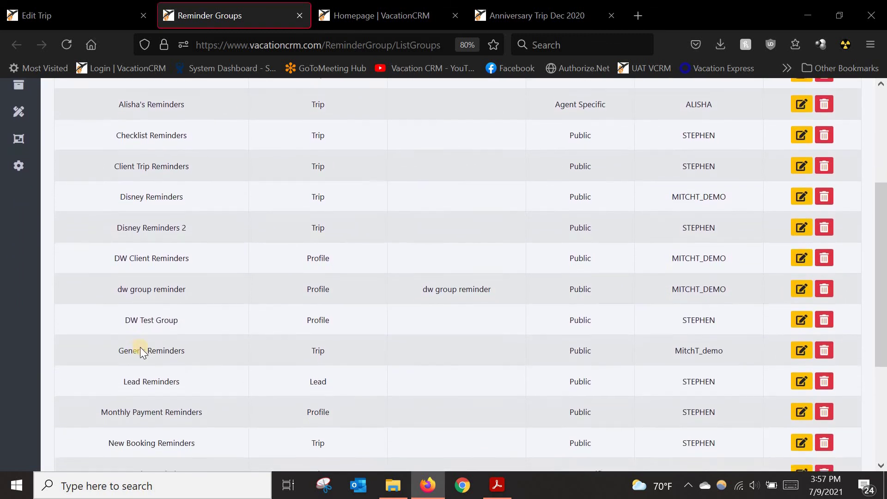
{"action": "scroll", "coordinate": [140, 347], "scroll_direction": "up", "scroll_amount": 2}
{"action": "scroll", "coordinate": [129, 342], "scroll_direction": "down", "scroll_amount": 2}
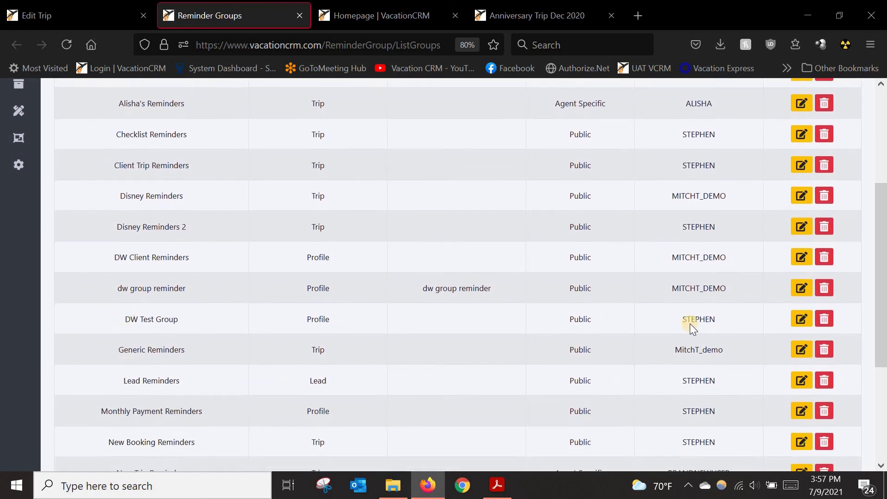
Step: Edit Generic Reminders, check its trip Trigger Screen, and list its reminder tasks
{"action": "left_click", "coordinate": [801, 348]}
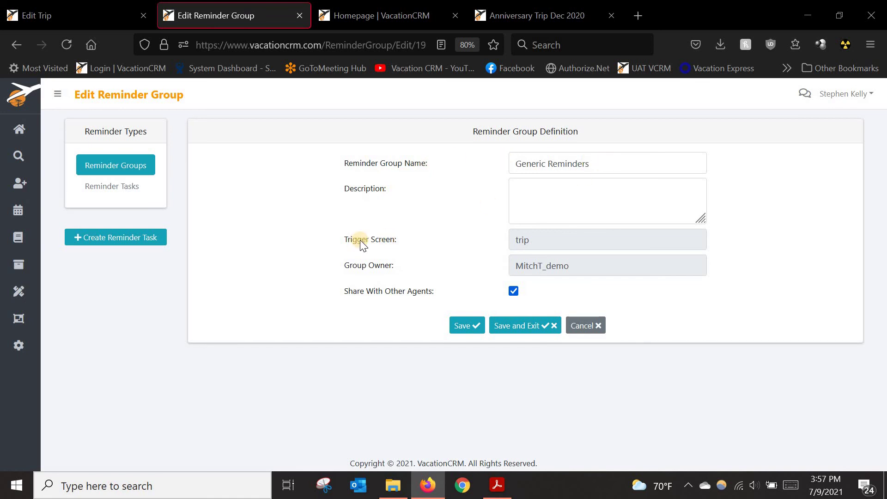
{"action": "left_click_drag", "start_coordinate": [362, 239], "coordinate": [382, 244]}
{"action": "left_click", "coordinate": [539, 238]}
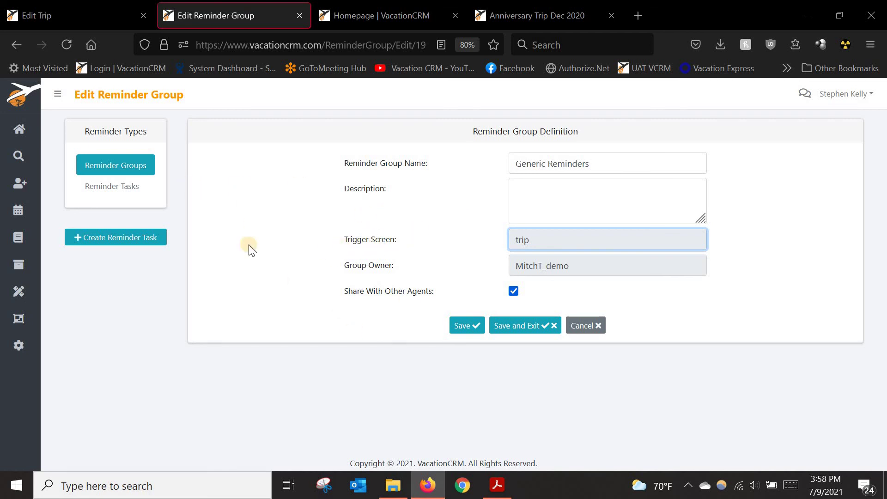
{"action": "left_click", "coordinate": [112, 187]}
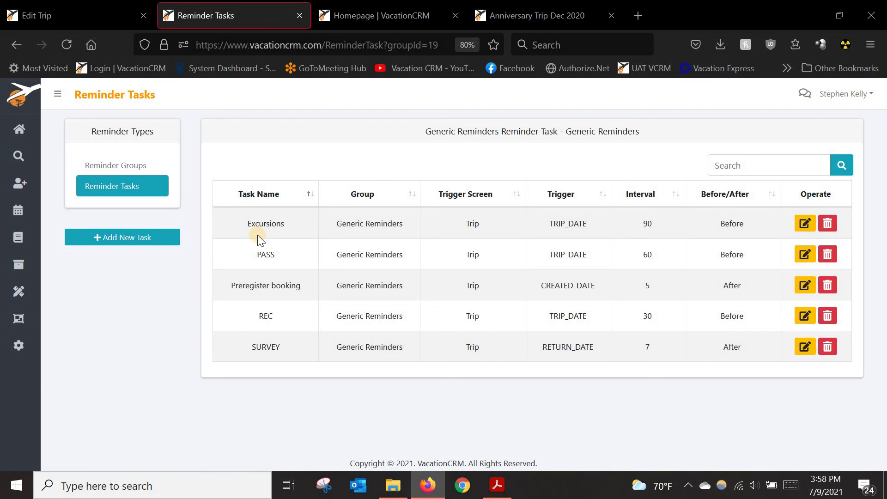
{"action": "left_click", "coordinate": [803, 223]}
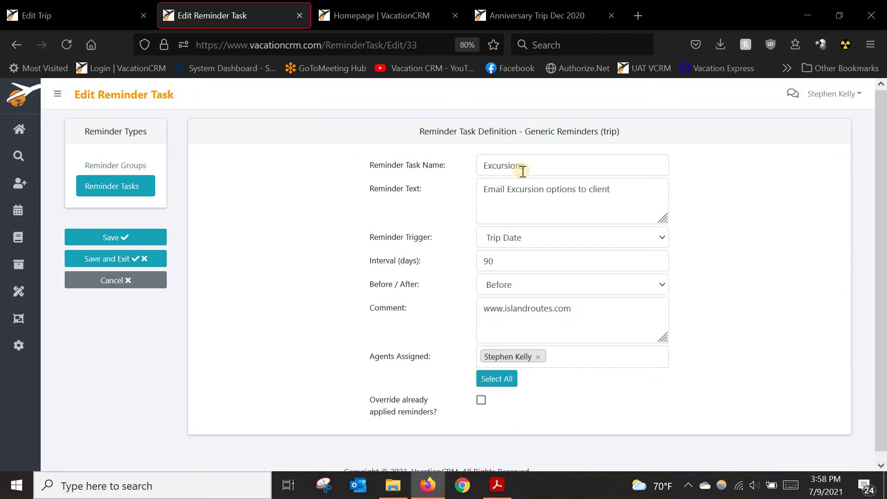
{"action": "left_click_drag", "start_coordinate": [501, 189], "coordinate": [596, 189]}
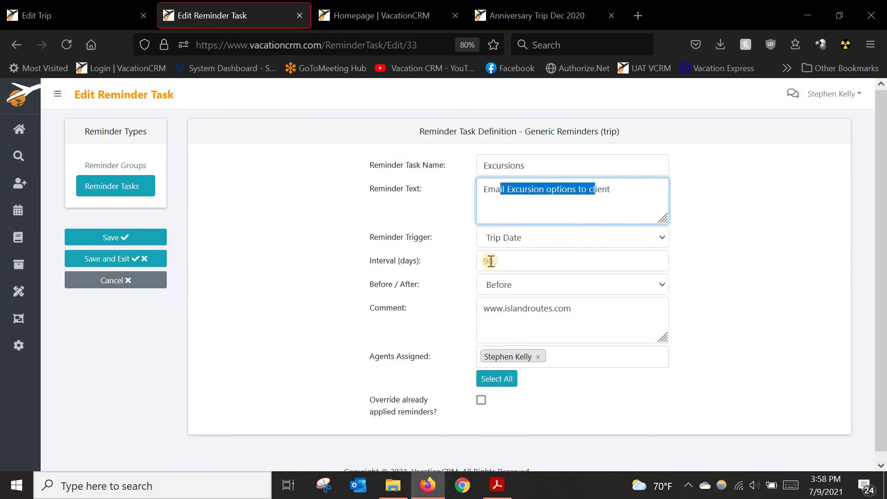
{"action": "left_click", "coordinate": [502, 236]}
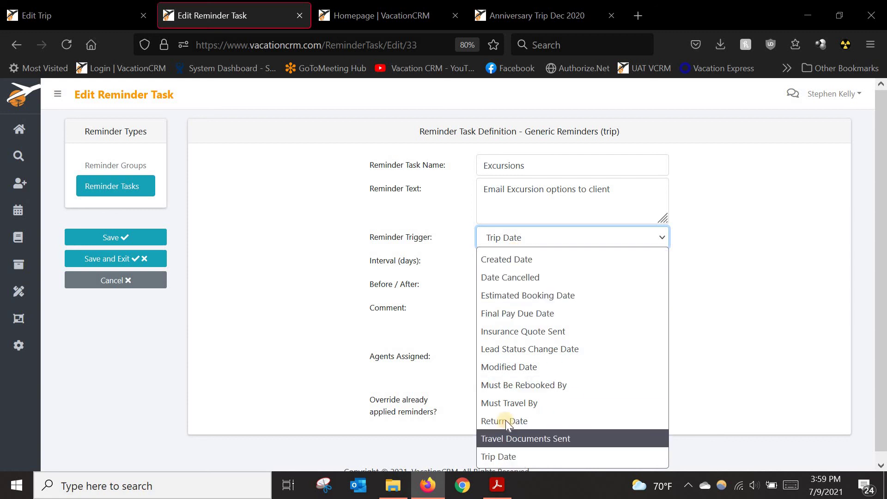
{"action": "left_click", "coordinate": [400, 287]}
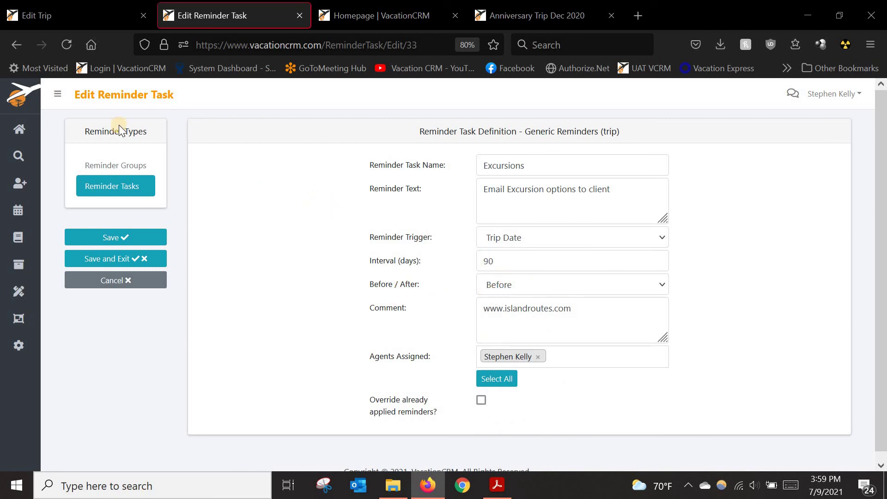
{"action": "left_click", "coordinate": [18, 45]}
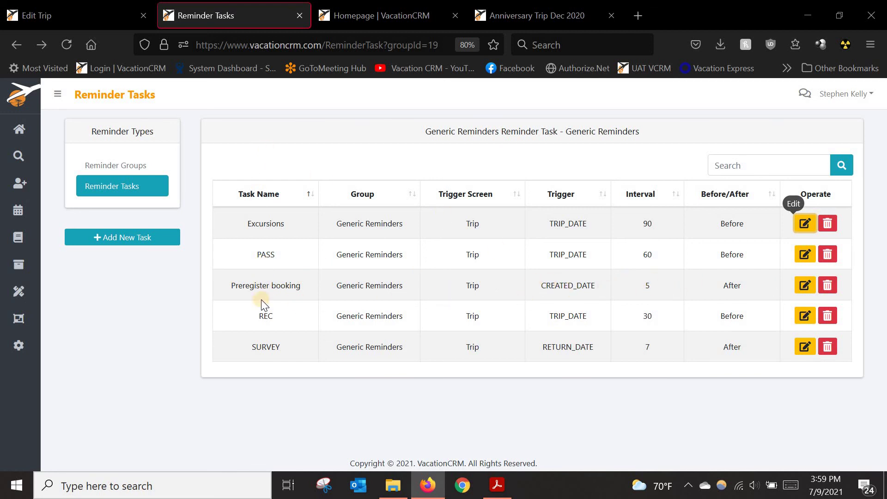
Step: On the Edit Trip page, choose the Generic Reminders group and mark Excursions as ignored
{"action": "left_click", "coordinate": [63, 20]}
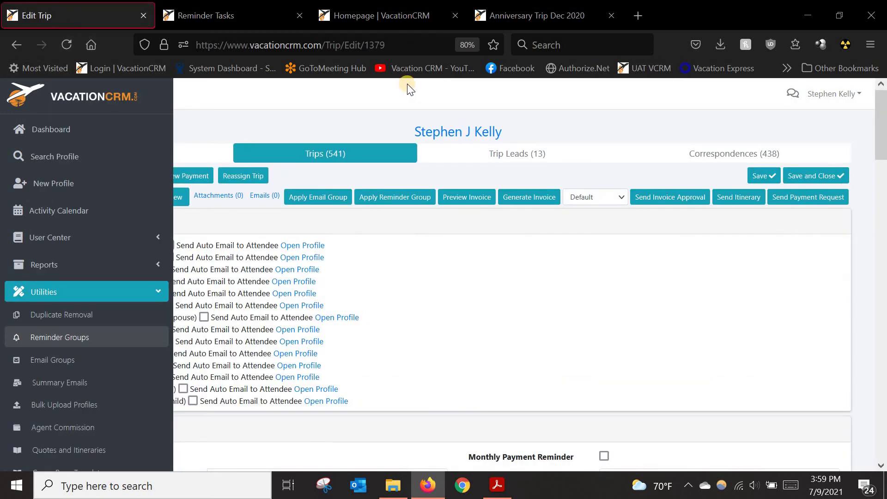
{"action": "left_click", "coordinate": [401, 205]}
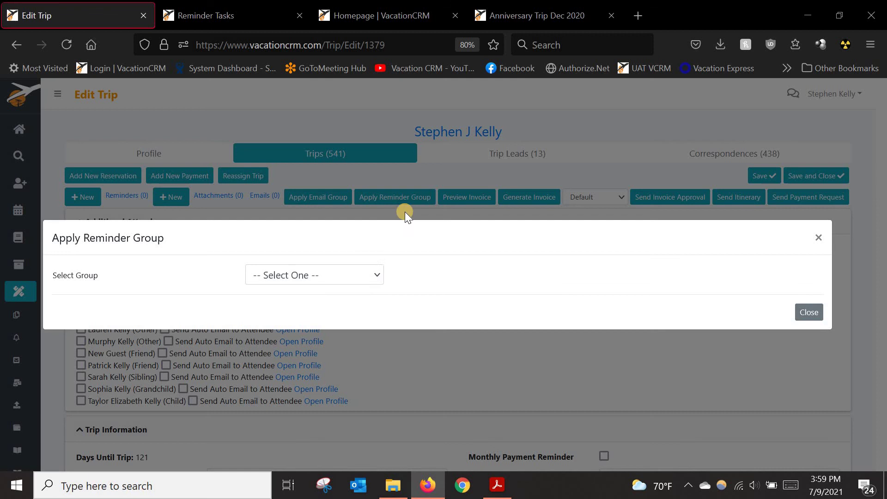
{"action": "left_click", "coordinate": [356, 277]}
{"action": "scroll", "coordinate": [307, 360], "scroll_direction": "down", "scroll_amount": 2}
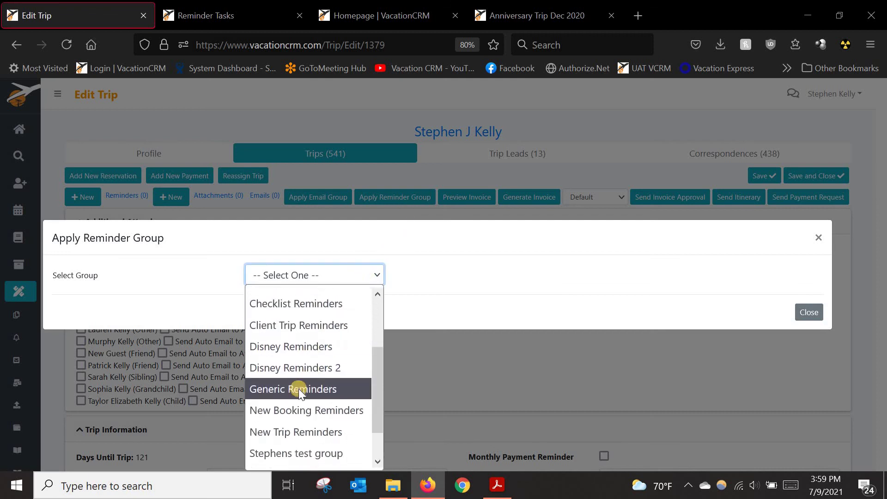
{"action": "left_click", "coordinate": [299, 389]}
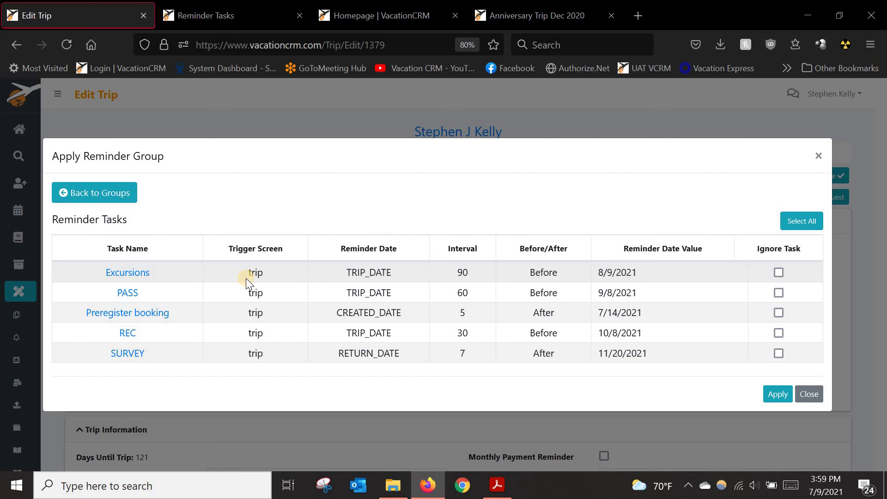
{"action": "left_click", "coordinate": [779, 272]}
Step: Apply the Generic Reminders tasks to the trip and scroll back to the top of the page
{"action": "left_click", "coordinate": [778, 395]}
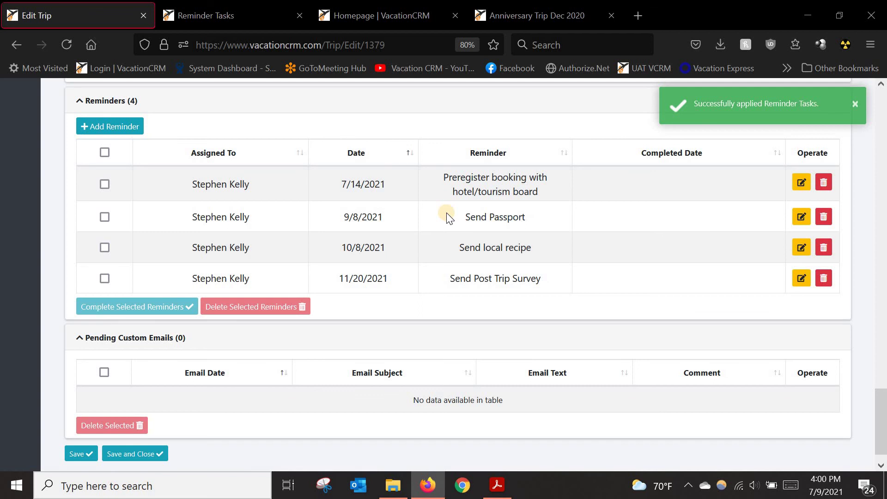
{"action": "left_click", "coordinate": [880, 275]}
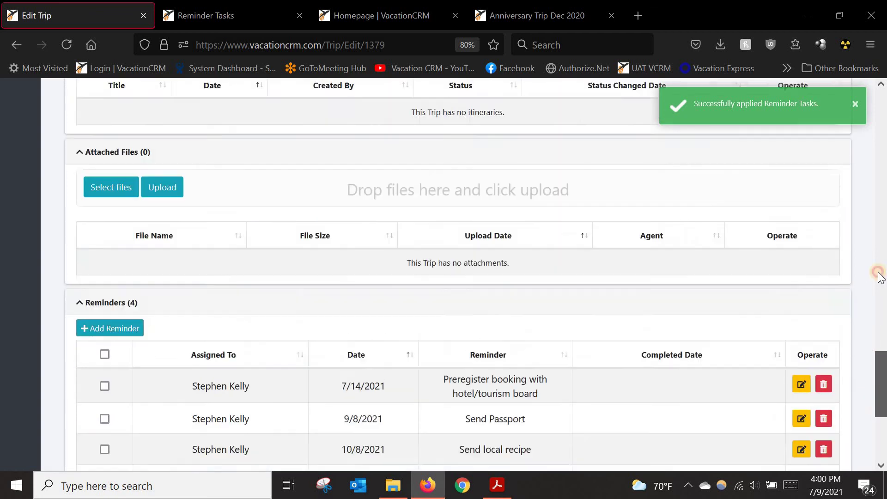
{"action": "left_click_drag", "start_coordinate": [878, 273], "coordinate": [823, 77]}
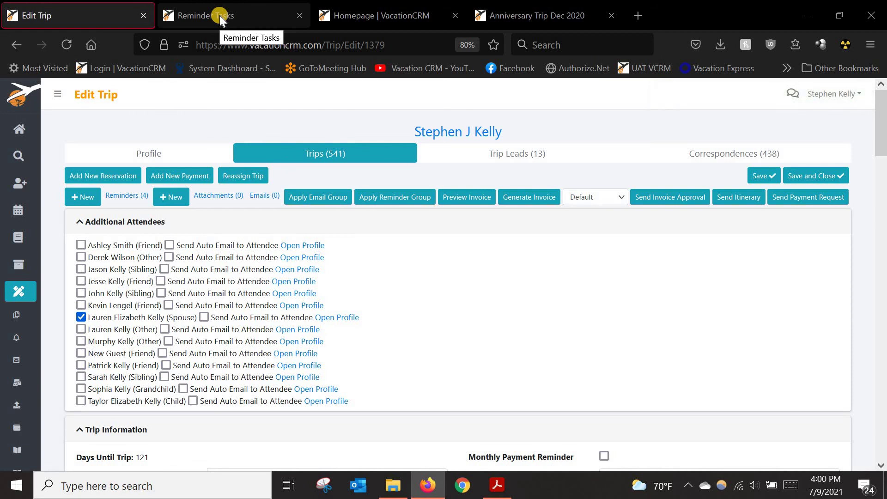
Step: From the Reminder Tasks tab, go to Utilities > Email Groups to list the email groups
{"action": "left_click", "coordinate": [220, 17]}
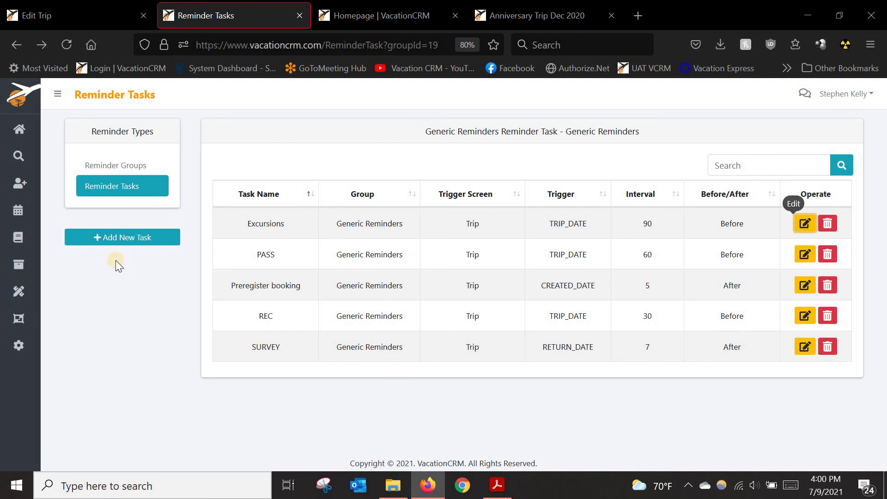
{"action": "left_click", "coordinate": [45, 300]}
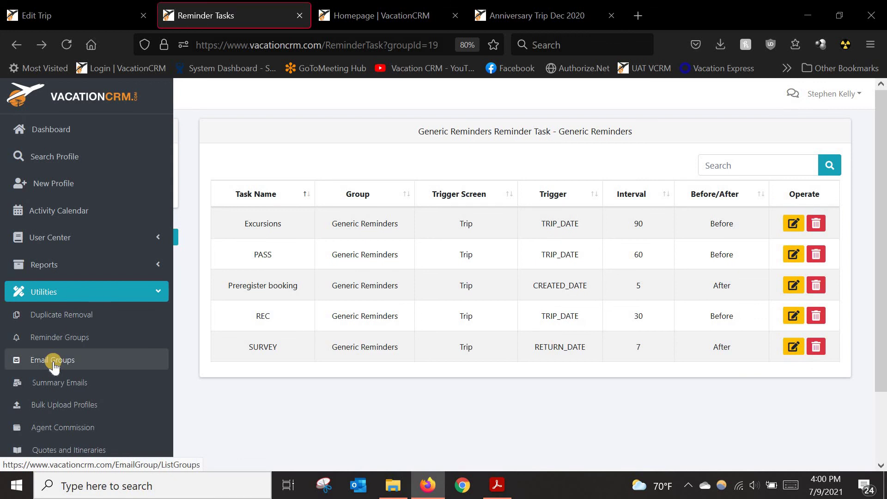
{"action": "left_click", "coordinate": [54, 363]}
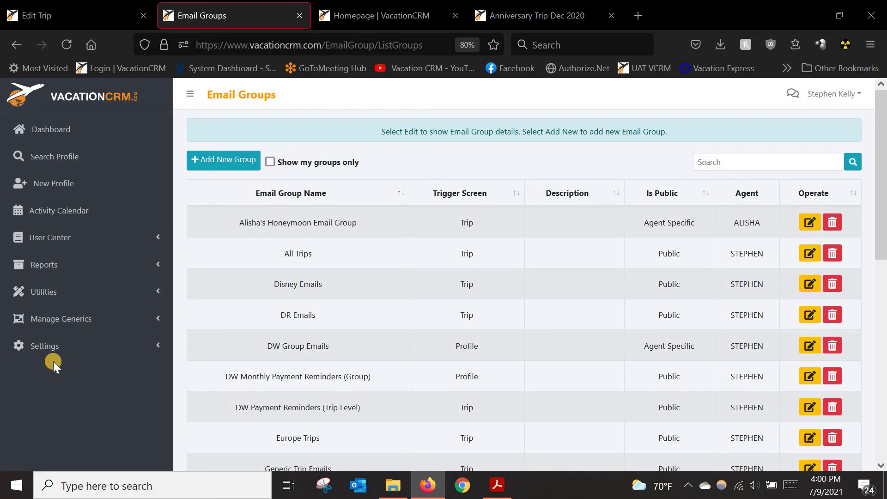
Step: Collapse the sidebar, scroll down the groups list and edit Jamaica Trip Emails
{"action": "left_click", "coordinate": [190, 94]}
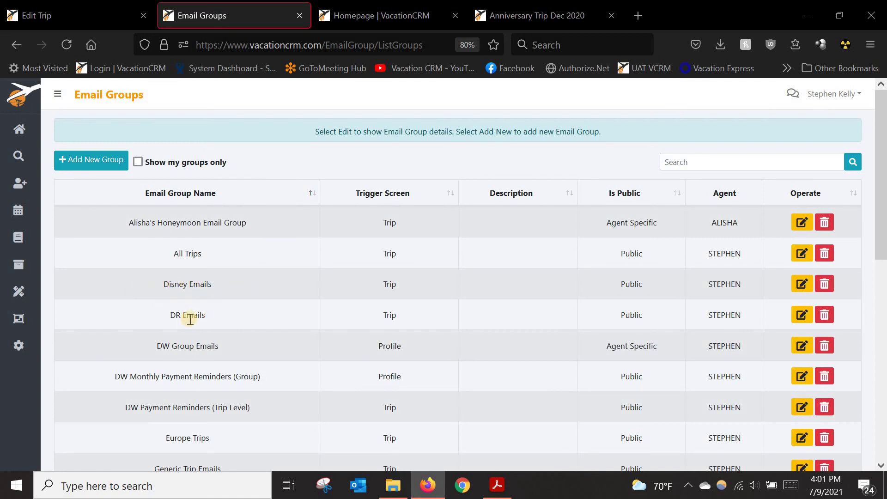
{"action": "scroll", "coordinate": [171, 324], "scroll_direction": "down", "scroll_amount": 2}
{"action": "scroll", "coordinate": [130, 392], "scroll_direction": "down", "scroll_amount": 2}
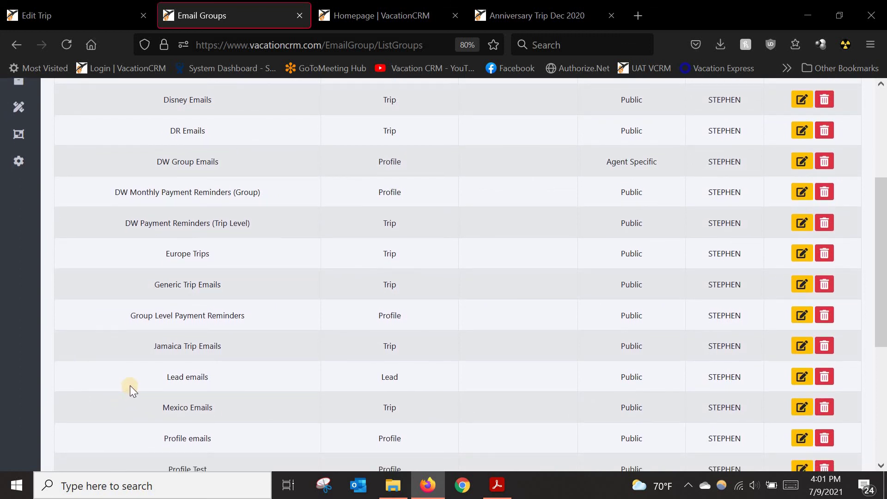
{"action": "scroll", "coordinate": [129, 385], "scroll_direction": "down", "scroll_amount": 1}
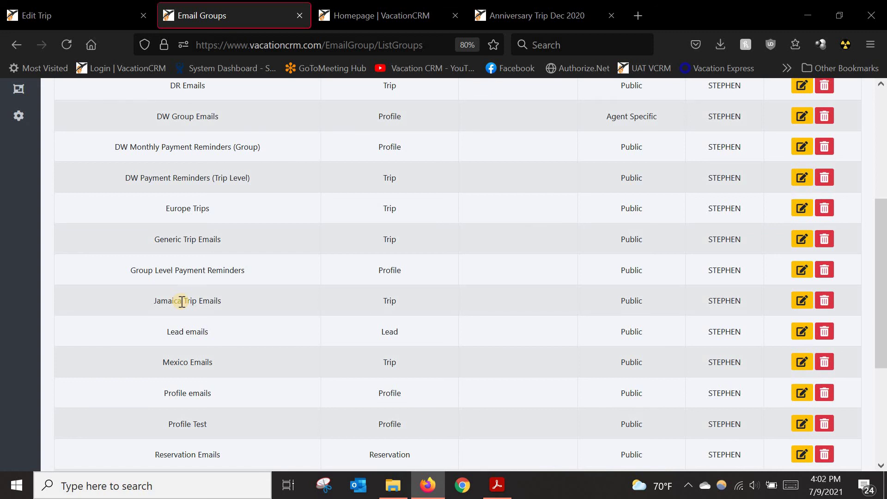
{"action": "left_click", "coordinate": [802, 302]}
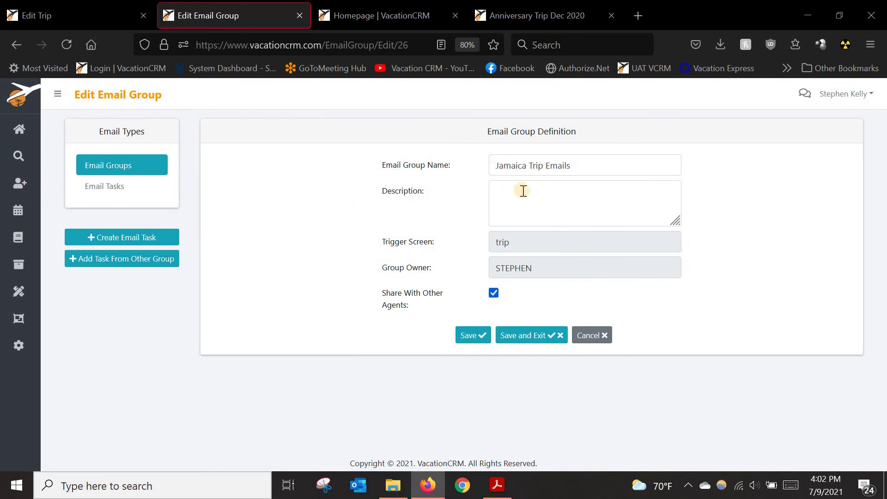
Step: Show the group's Email Tasks, read through the Club Mobay email, then go back to the list
{"action": "left_click", "coordinate": [106, 189]}
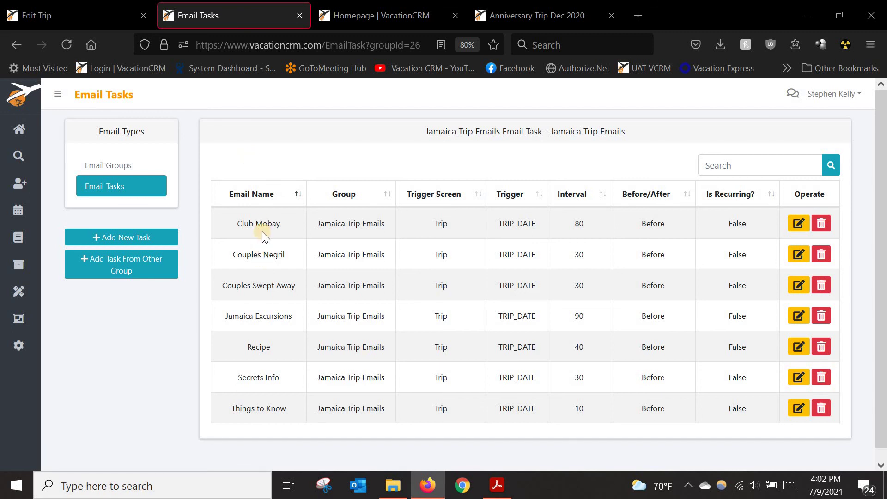
{"action": "left_click", "coordinate": [802, 229]}
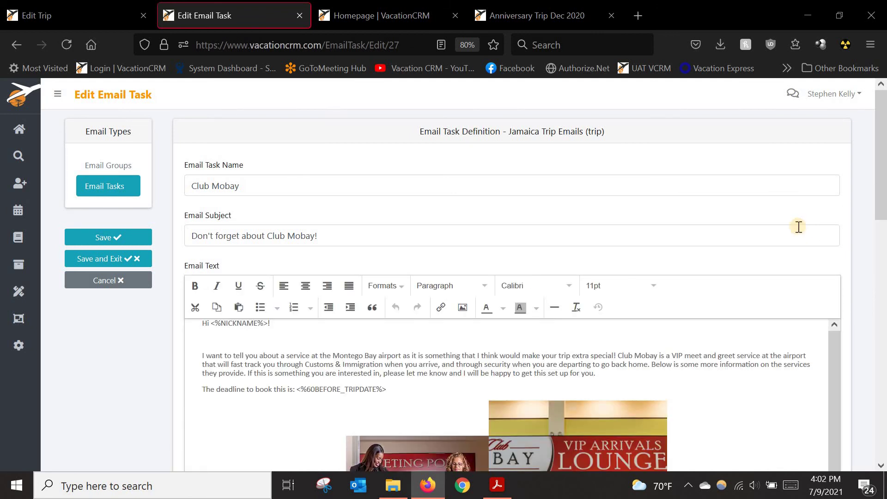
{"action": "scroll", "coordinate": [104, 330], "scroll_direction": "down", "scroll_amount": 3}
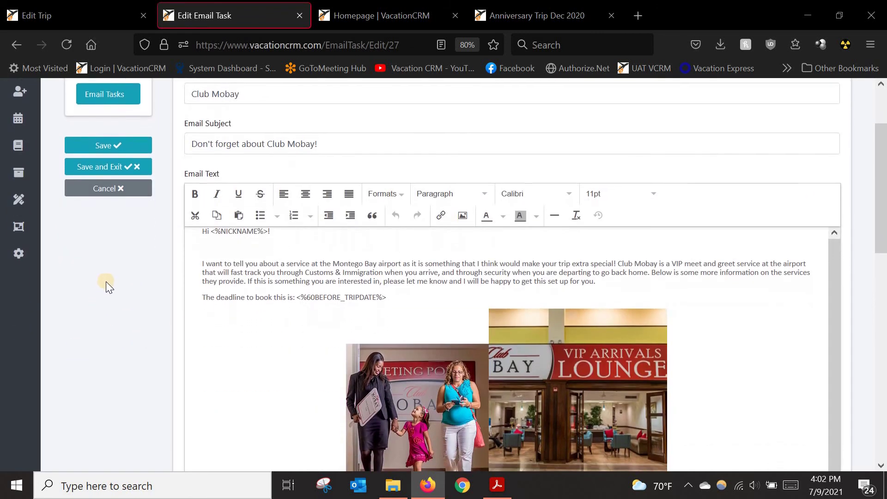
{"action": "scroll", "coordinate": [340, 333], "scroll_direction": "down", "scroll_amount": 3}
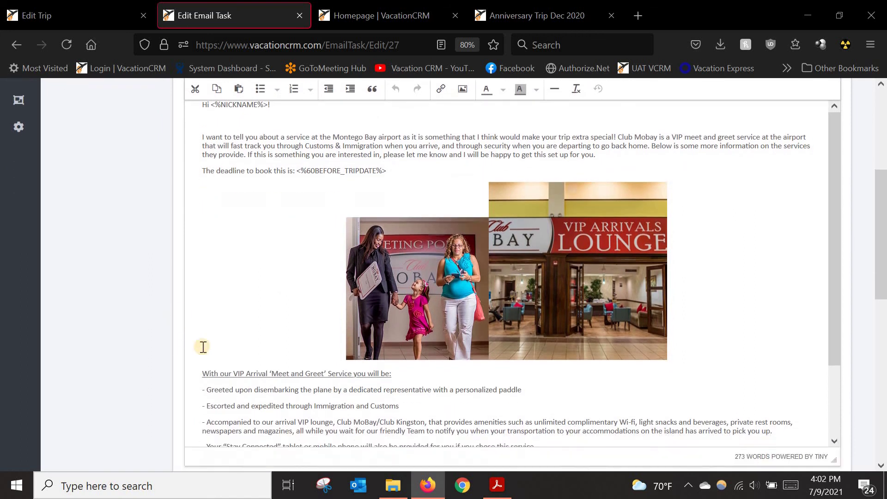
{"action": "scroll", "coordinate": [833, 188], "scroll_direction": "down", "scroll_amount": 4}
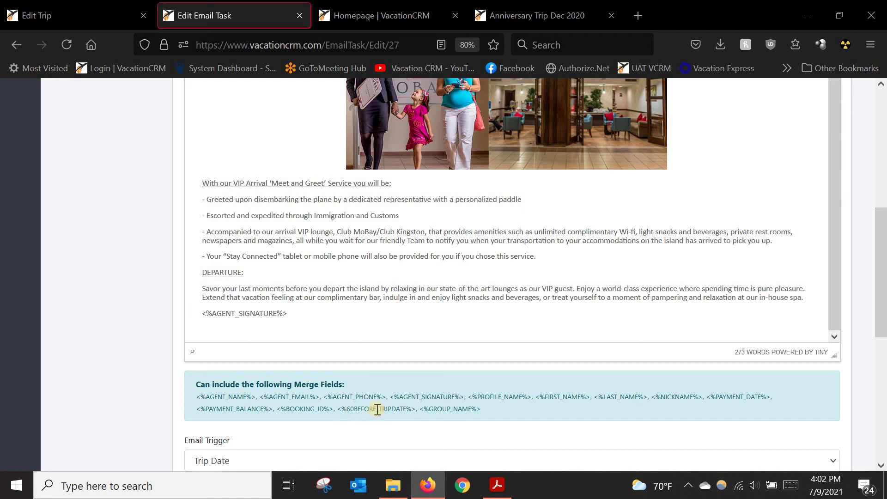
{"action": "scroll", "coordinate": [786, 222], "scroll_direction": "up", "scroll_amount": 8}
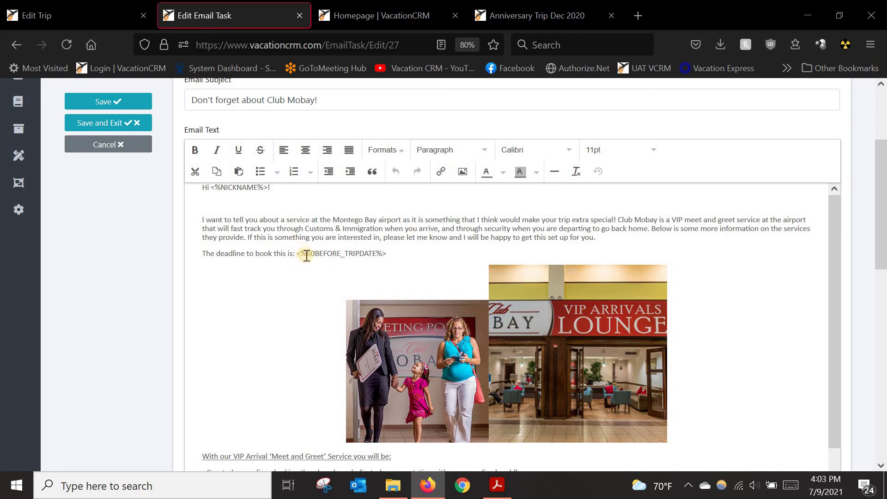
{"action": "left_click", "coordinate": [16, 44]}
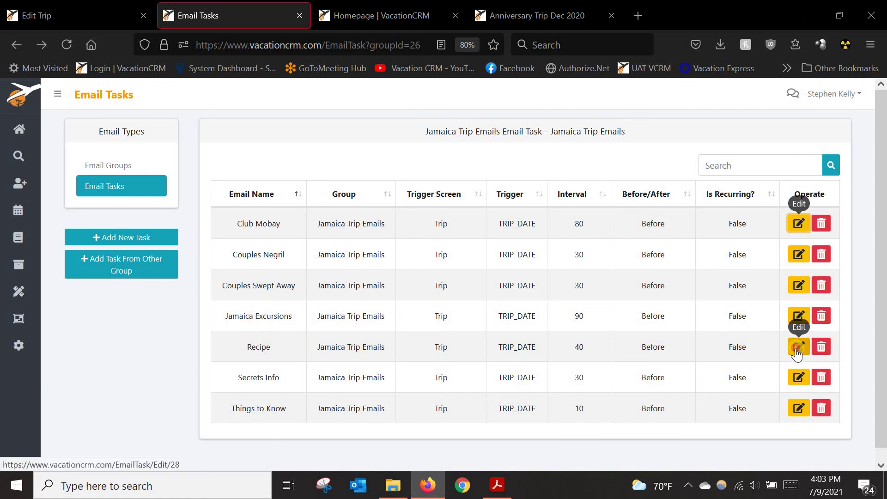
Step: Look over the Recipe email task and cancel out without saving
{"action": "left_click", "coordinate": [797, 351]}
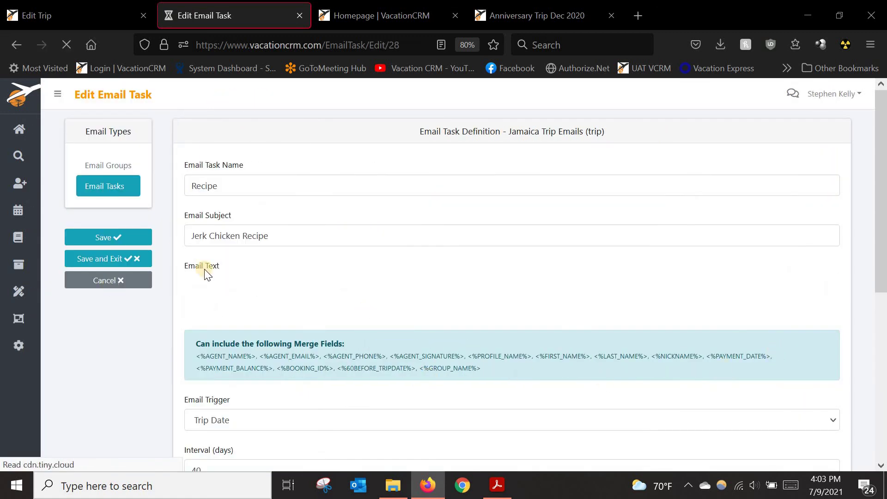
{"action": "scroll", "coordinate": [123, 347], "scroll_direction": "down", "scroll_amount": 4}
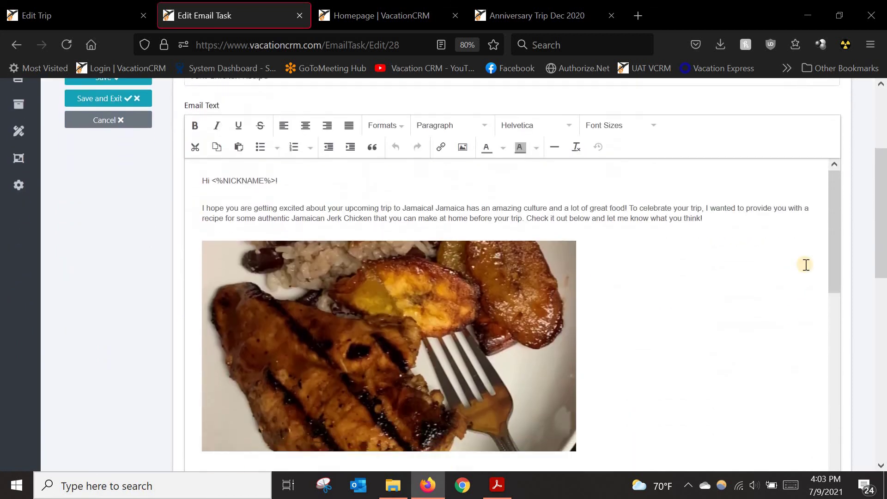
{"action": "scroll", "coordinate": [836, 223], "scroll_direction": "down", "scroll_amount": 5}
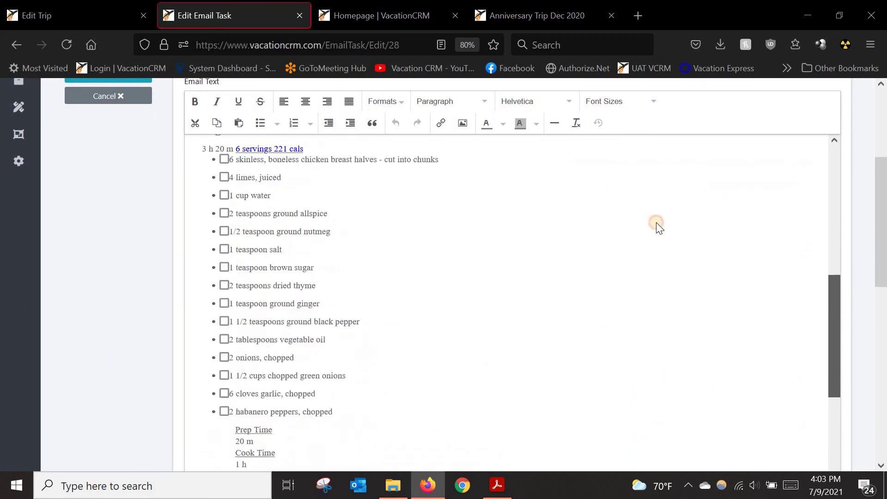
{"action": "left_click", "coordinate": [74, 99]}
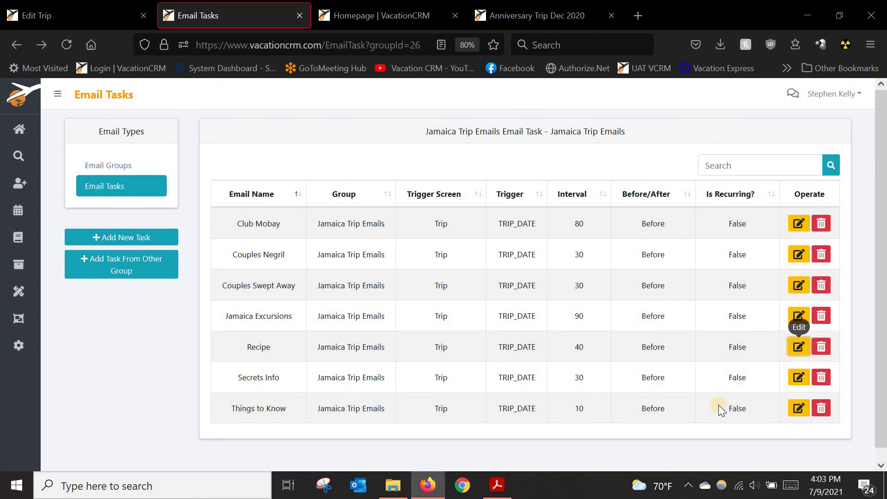
Step: Review the Things to Know email task, return to the list, and select part of Secrets Info's name
{"action": "left_click", "coordinate": [799, 408]}
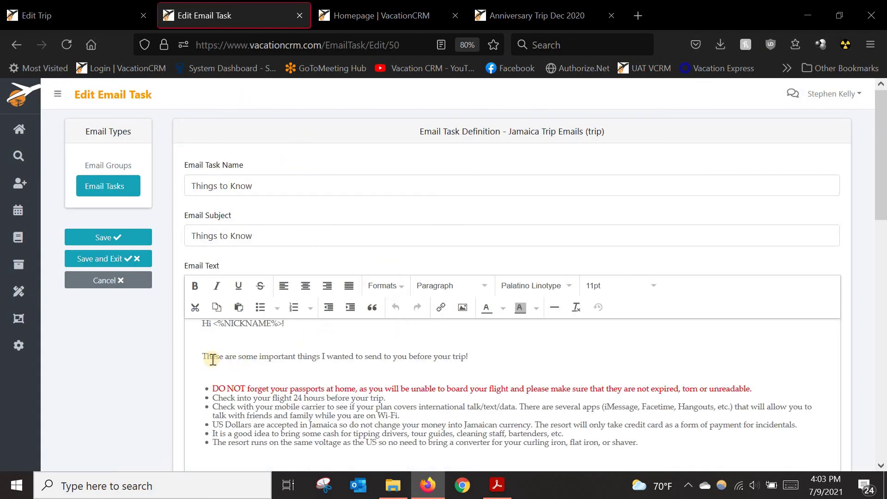
{"action": "scroll", "coordinate": [184, 363], "scroll_direction": "down", "scroll_amount": 3}
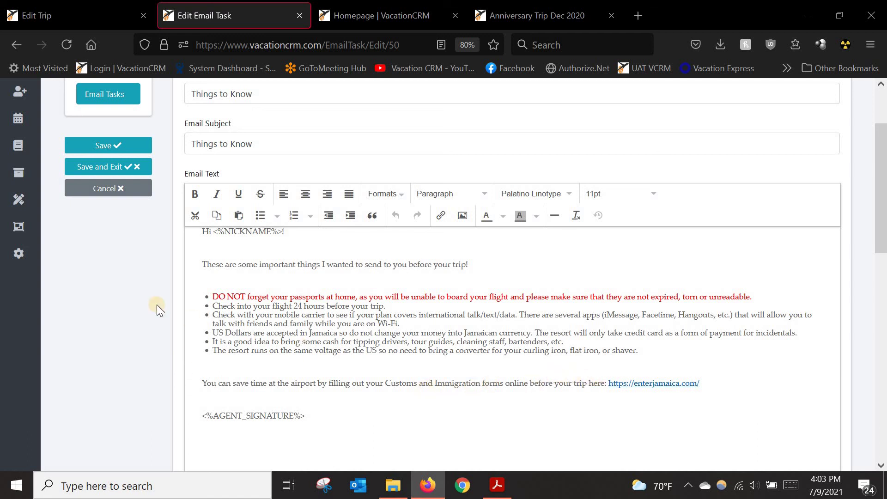
{"action": "left_click", "coordinate": [17, 45]}
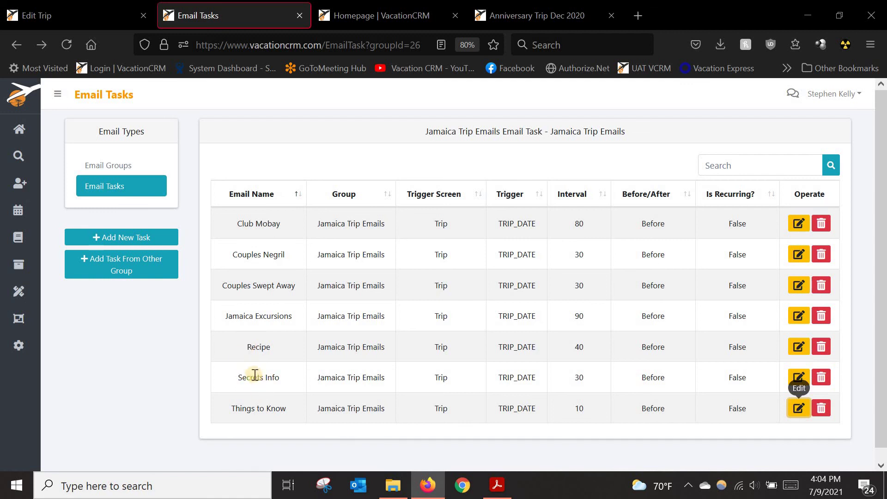
{"action": "left_click_drag", "start_coordinate": [243, 377], "coordinate": [288, 376]}
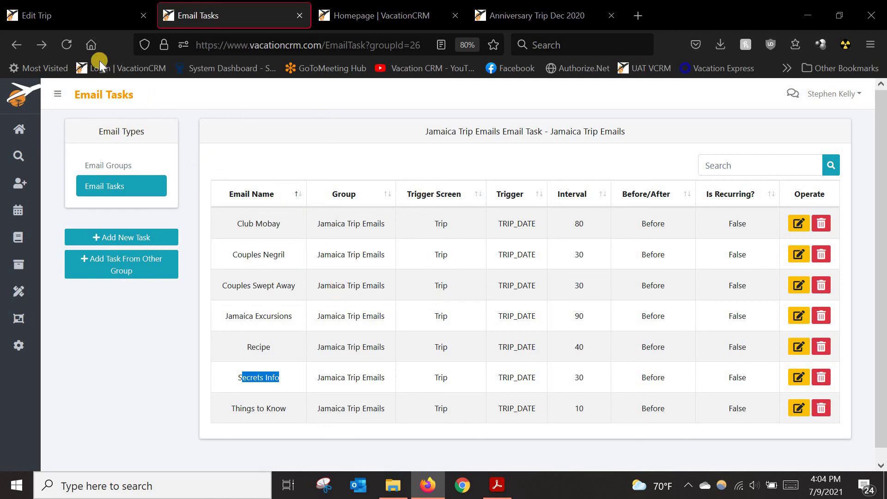
Step: On the Edit Trip page, select Jamaica Trip Emails in the Apply Email Group dialog
{"action": "left_click", "coordinate": [79, 17]}
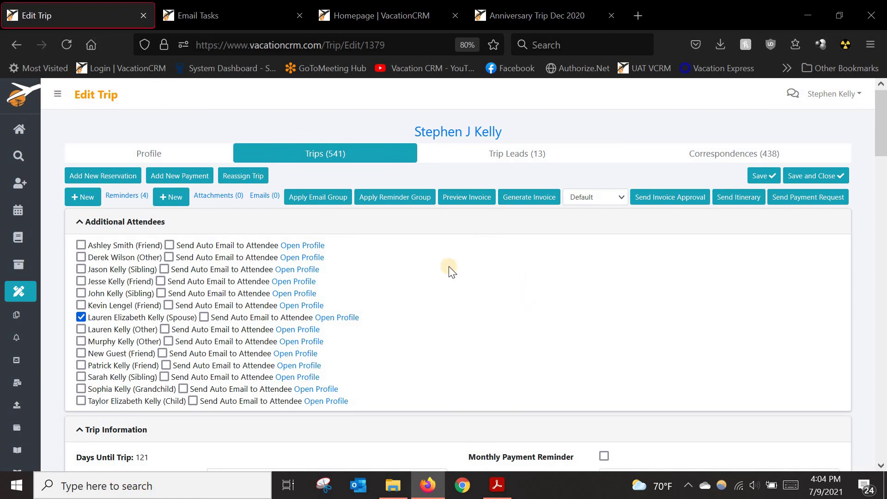
{"action": "left_click", "coordinate": [316, 197]}
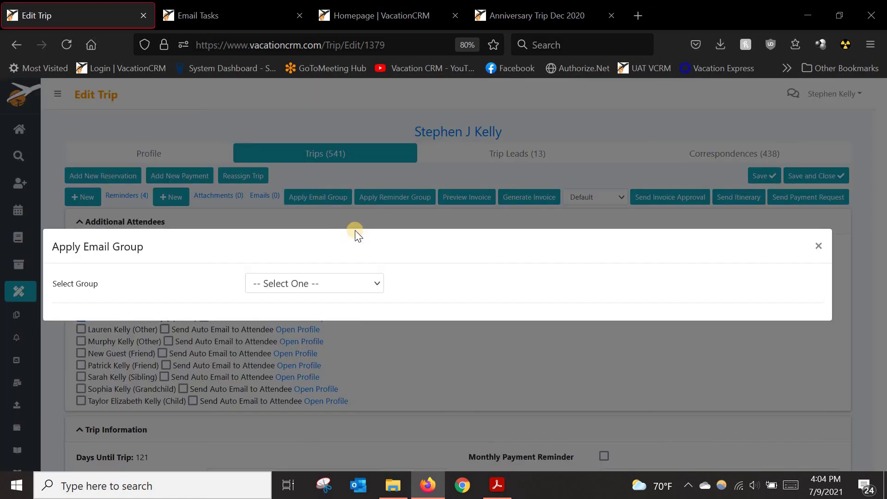
{"action": "left_click", "coordinate": [356, 283]}
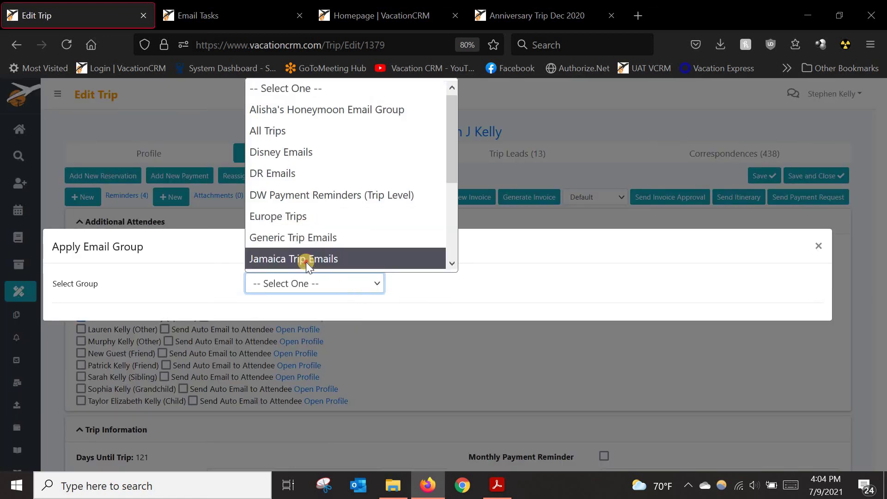
{"action": "left_click", "coordinate": [306, 258]}
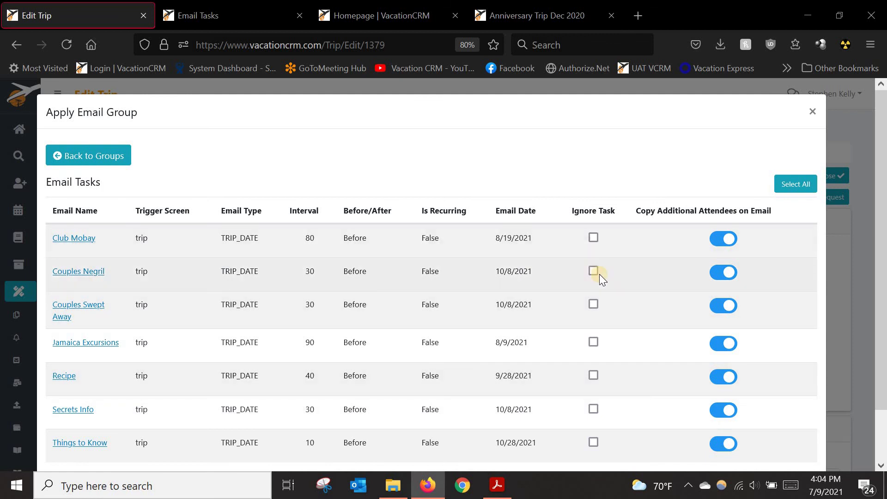
Step: Ignore Couples Negril and Couples Swept Away, keep Club Mobay attendees copied, and apply the group
{"action": "left_click", "coordinate": [594, 271]}
{"action": "left_click", "coordinate": [594, 305]}
{"action": "left_click", "coordinate": [719, 241]}
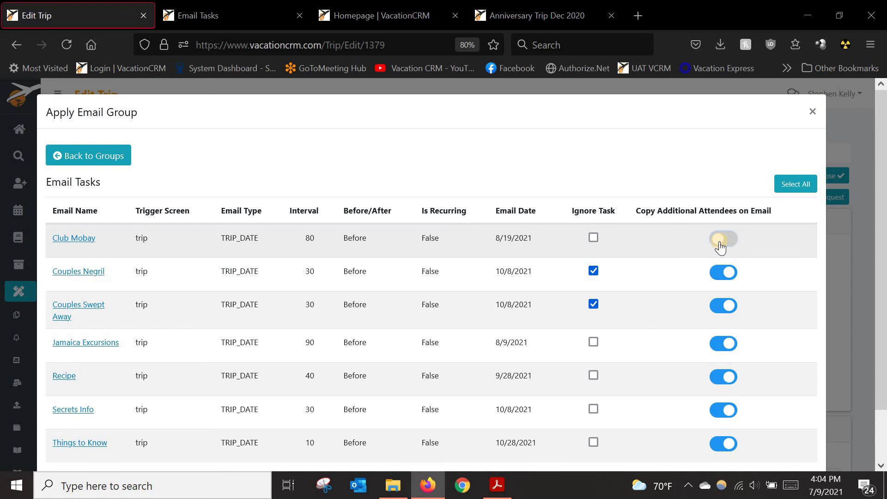
{"action": "left_click", "coordinate": [720, 240]}
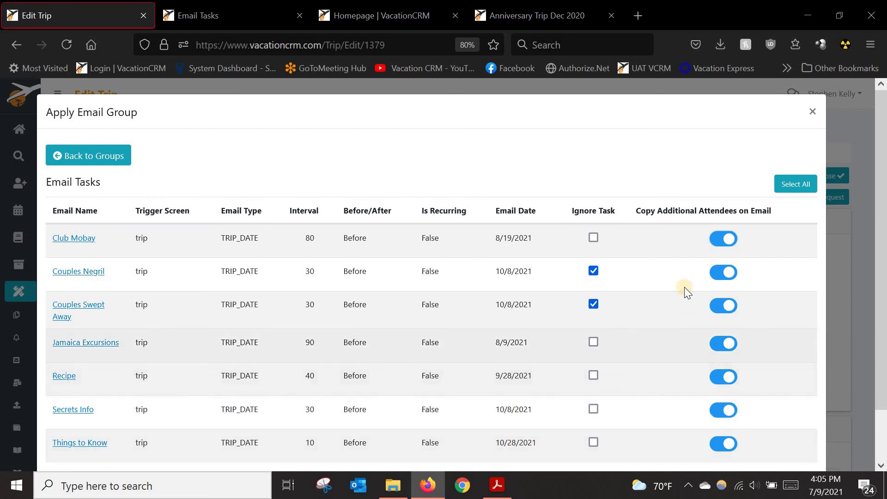
{"action": "scroll", "coordinate": [700, 319], "scroll_direction": "down", "scroll_amount": 2}
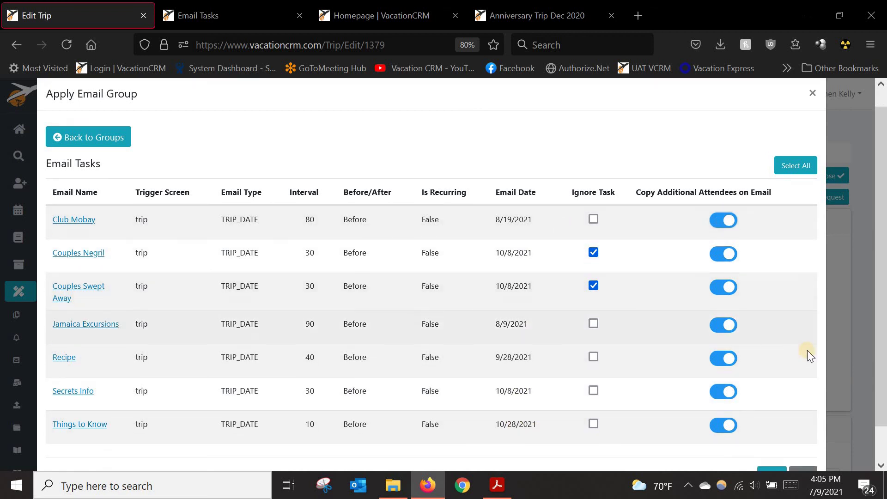
{"action": "left_click", "coordinate": [752, 422]}
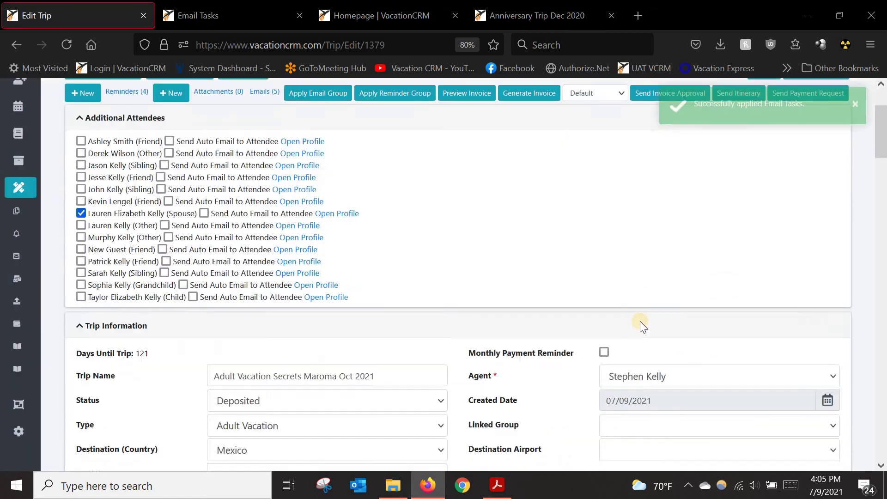
Step: Scroll to Pending Custom Emails and edit the Club Mobay email dated 8/19/2021
{"action": "scroll", "coordinate": [640, 321], "scroll_direction": "down", "scroll_amount": 10}
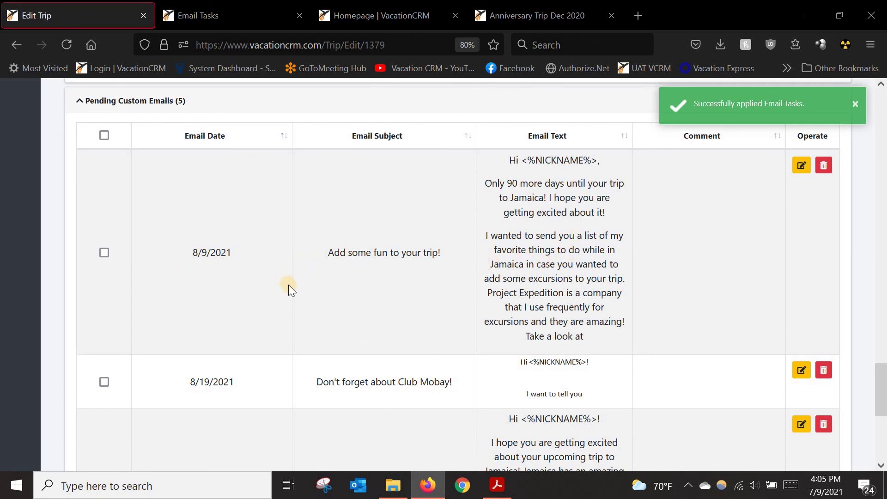
{"action": "scroll", "coordinate": [323, 296], "scroll_direction": "down", "scroll_amount": 2}
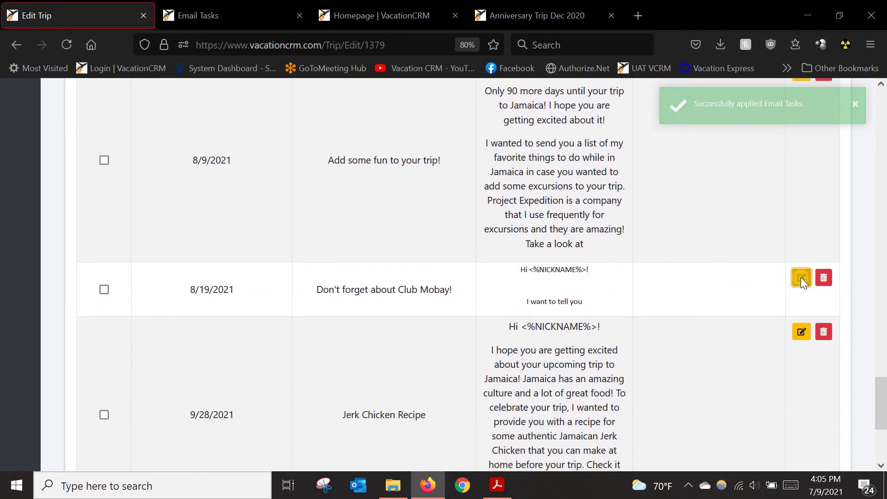
{"action": "left_click", "coordinate": [802, 279]}
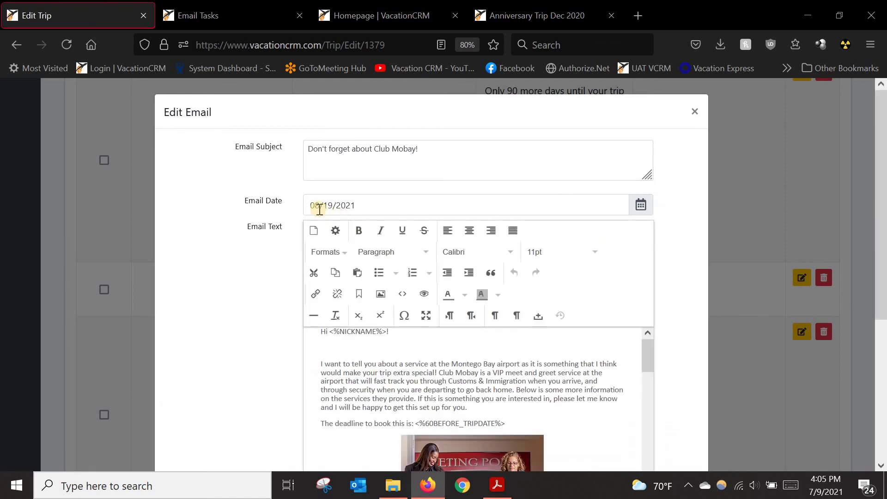
Step: Change the Club Mobay email date to 08/10/2021 and save, then delete that email
{"action": "left_click", "coordinate": [636, 211]}
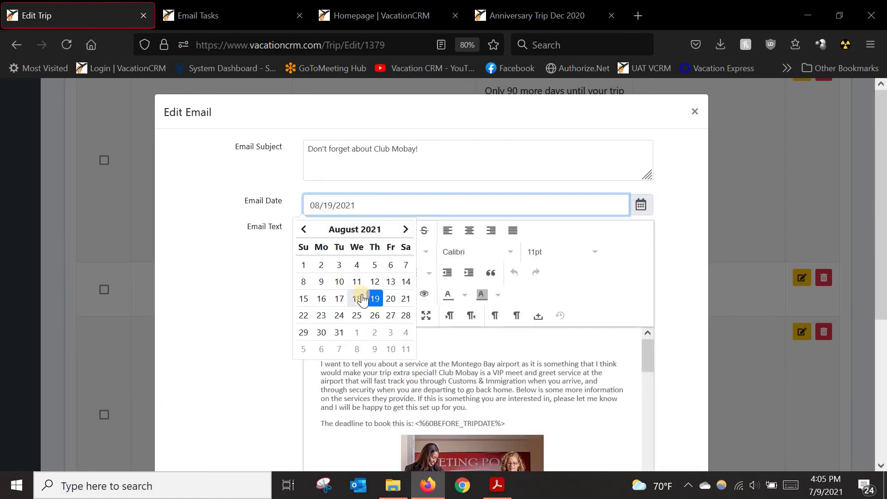
{"action": "left_click", "coordinate": [339, 282]}
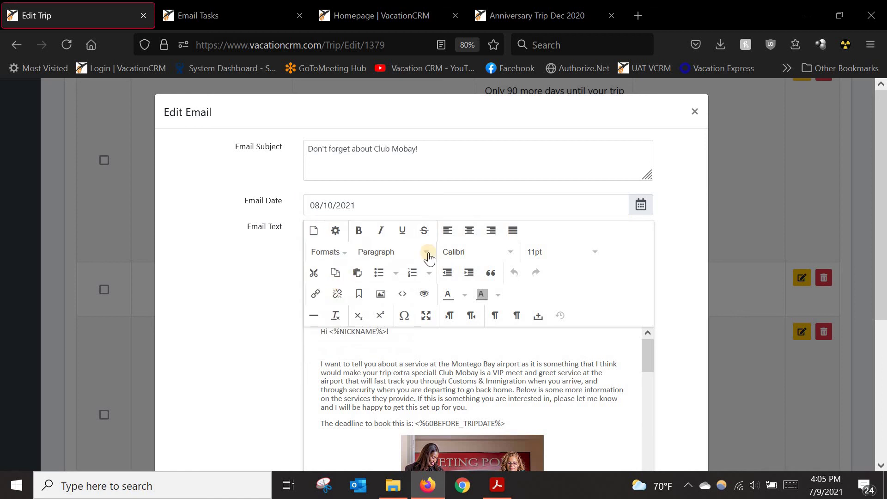
{"action": "scroll", "coordinate": [672, 239], "scroll_direction": "down", "scroll_amount": 1}
{"action": "scroll", "coordinate": [672, 239], "scroll_direction": "down", "scroll_amount": 5}
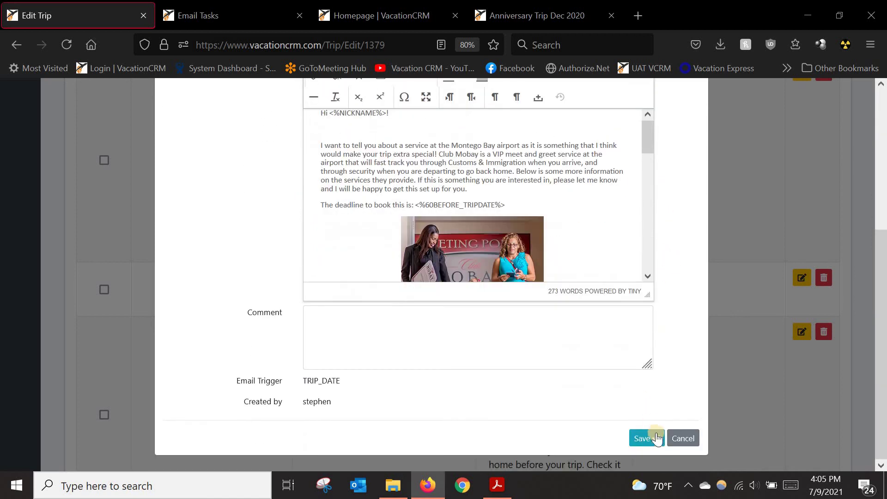
{"action": "left_click", "coordinate": [643, 437]}
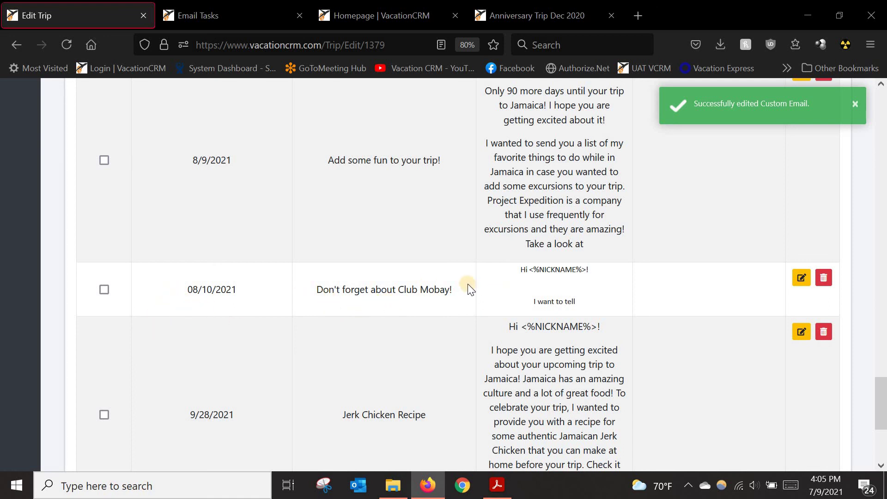
{"action": "left_click", "coordinate": [825, 277]}
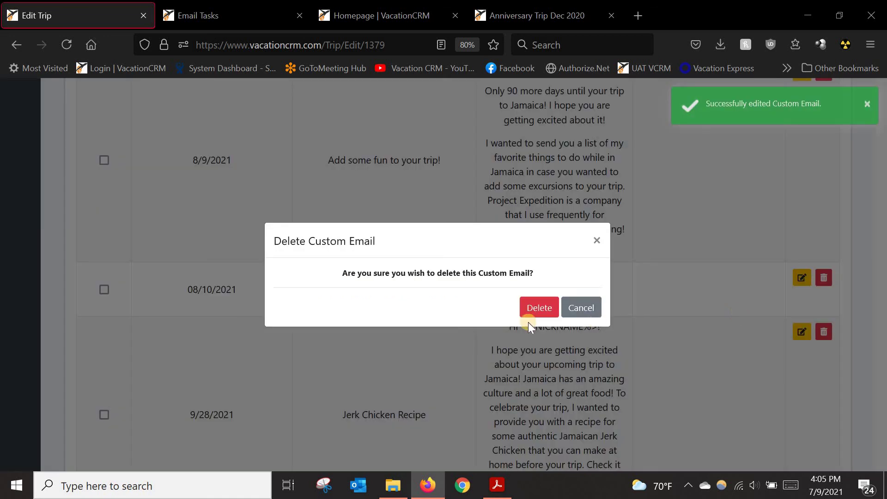
{"action": "left_click", "coordinate": [533, 313]}
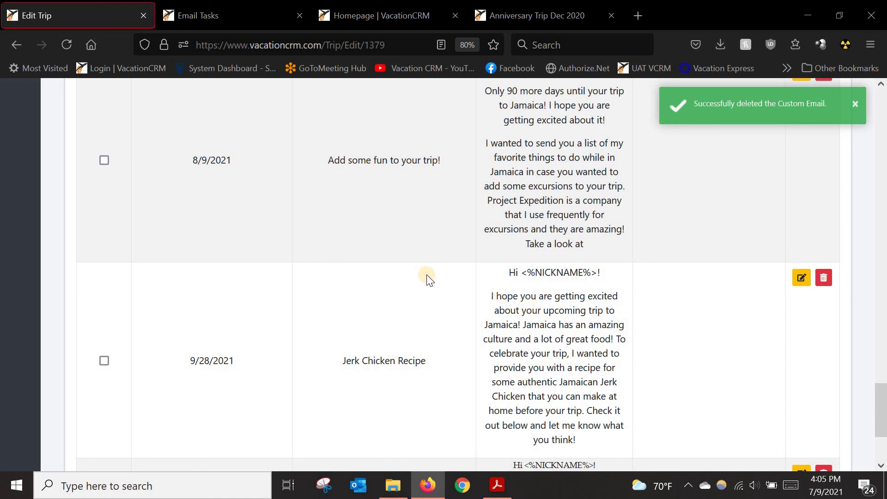
{"action": "scroll", "coordinate": [525, 293], "scroll_direction": "up", "scroll_amount": 5}
{"action": "scroll", "coordinate": [411, 304], "scroll_direction": "up", "scroll_amount": 15}
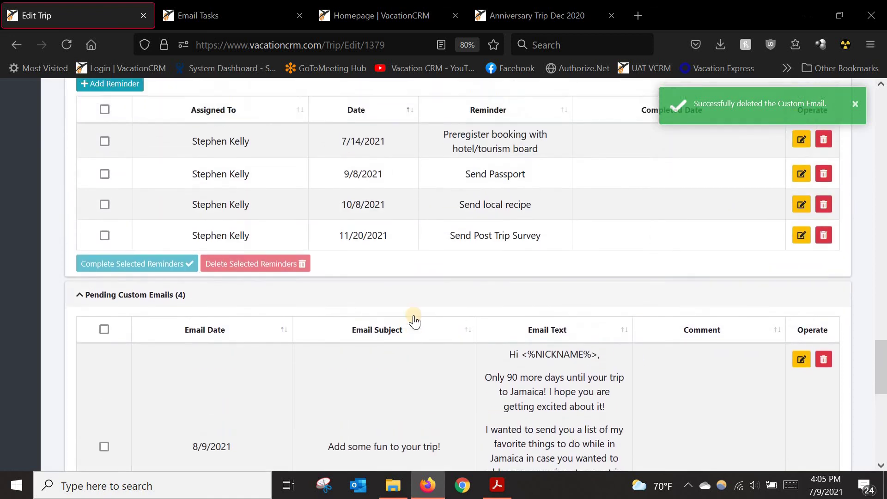
{"action": "scroll", "coordinate": [398, 346], "scroll_direction": "up", "scroll_amount": 15}
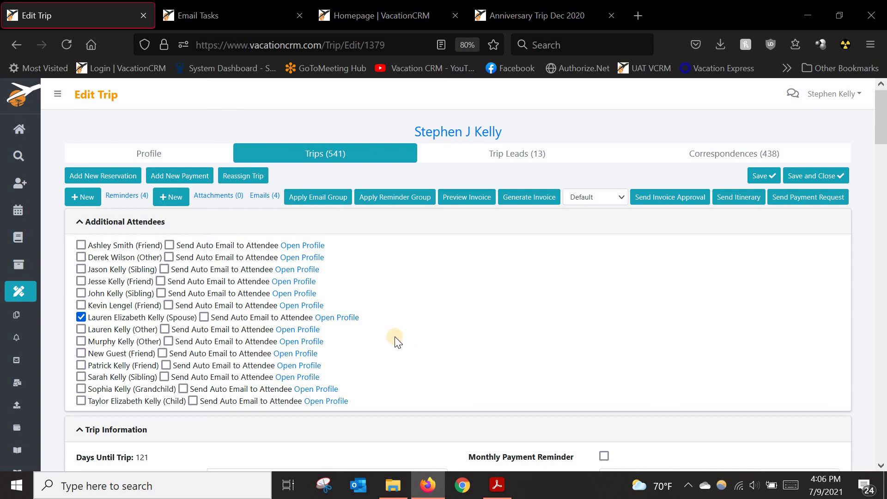
{"action": "scroll", "coordinate": [420, 318], "scroll_direction": "down", "scroll_amount": 2}
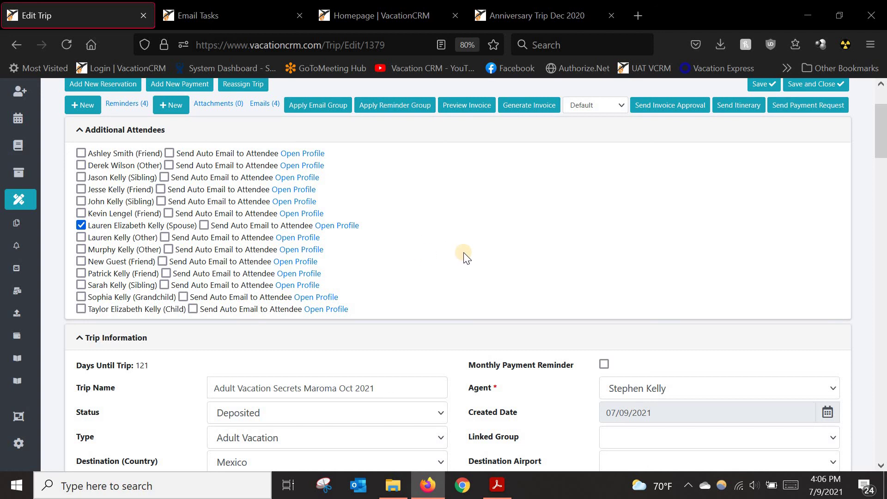
{"action": "scroll", "coordinate": [327, 261], "scroll_direction": "down", "scroll_amount": 1}
{"action": "scroll", "coordinate": [327, 265], "scroll_direction": "up", "scroll_amount": 3}
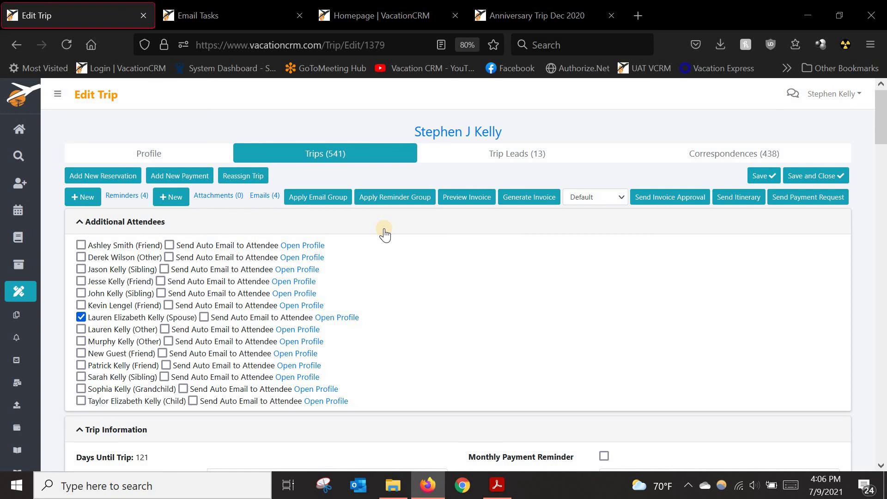
{"action": "scroll", "coordinate": [331, 281], "scroll_direction": "down", "scroll_amount": 3}
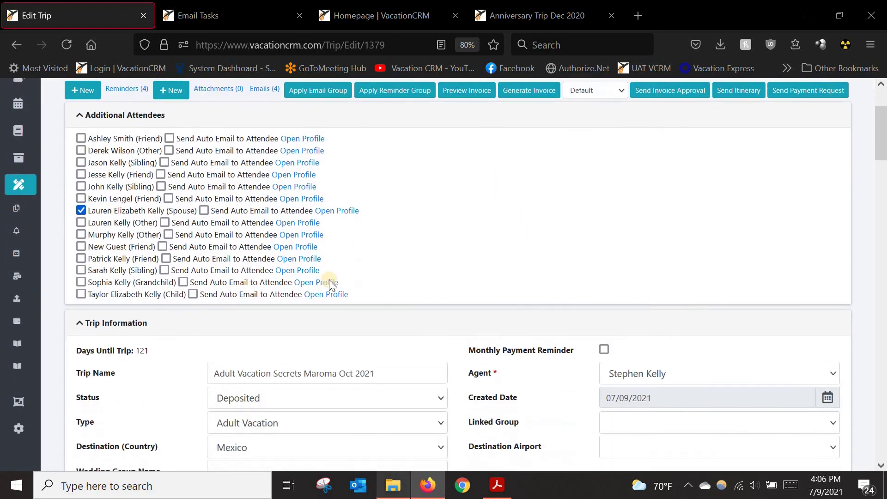
{"action": "scroll", "coordinate": [349, 284], "scroll_direction": "down", "scroll_amount": 3}
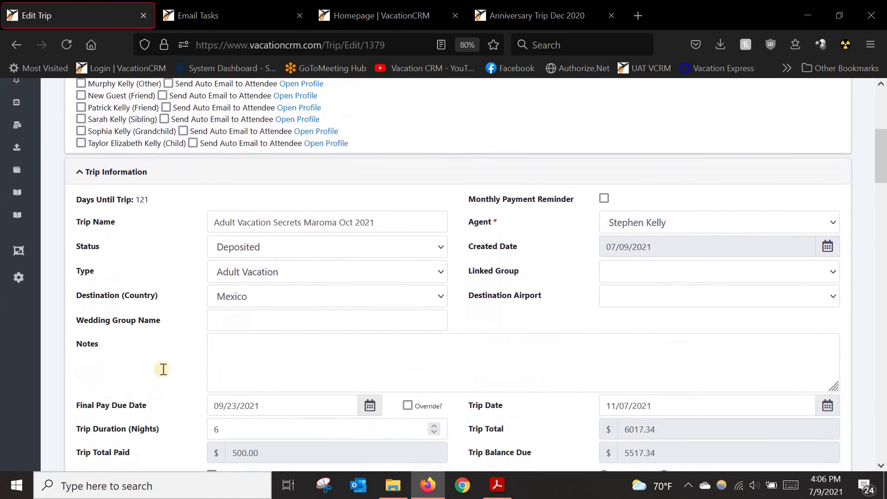
{"action": "scroll", "coordinate": [271, 323], "scroll_direction": "up", "scroll_amount": 5}
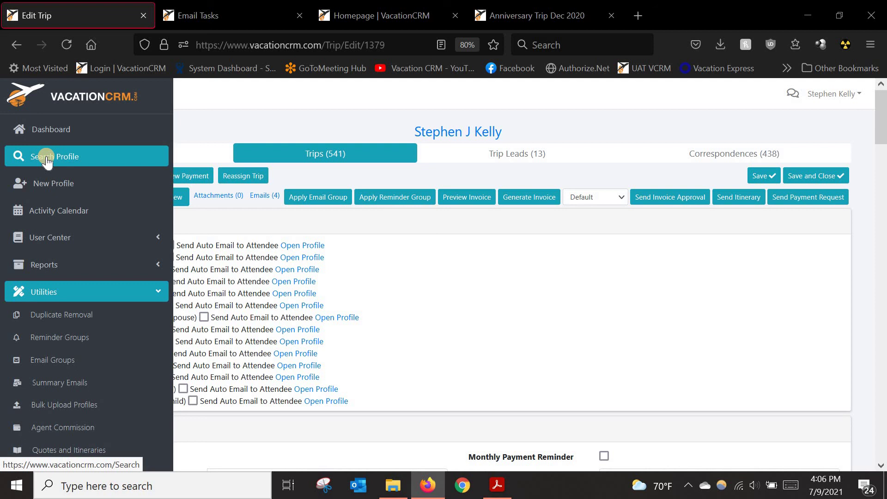
Step: Open Search Profile in a new tab and begin Add New Group Profile there
{"action": "middle_click", "coordinate": [46, 159]}
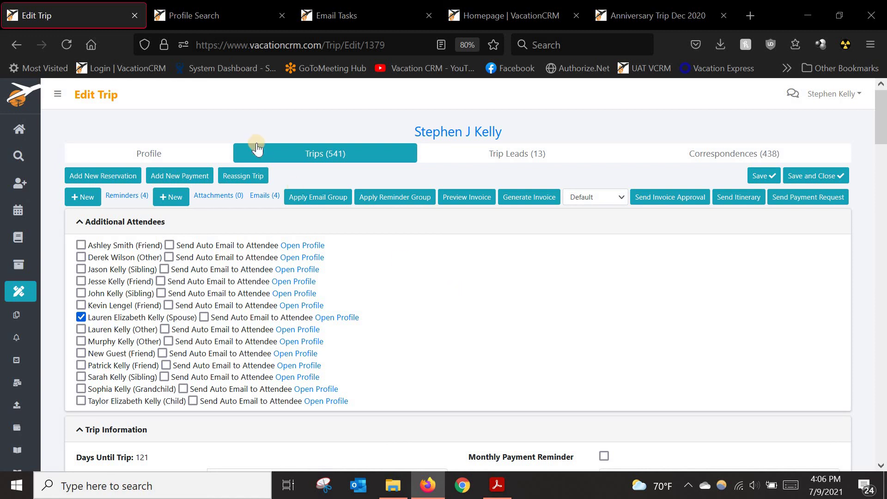
{"action": "left_click", "coordinate": [204, 13]}
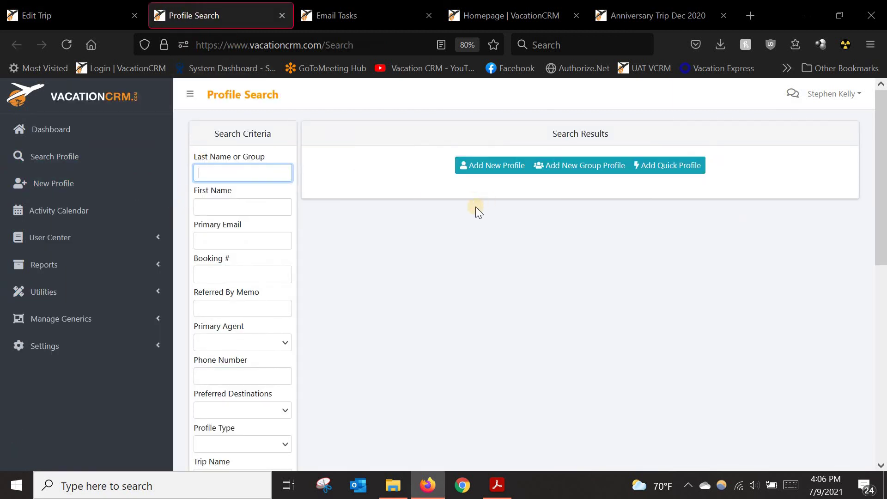
{"action": "left_click", "coordinate": [573, 169]}
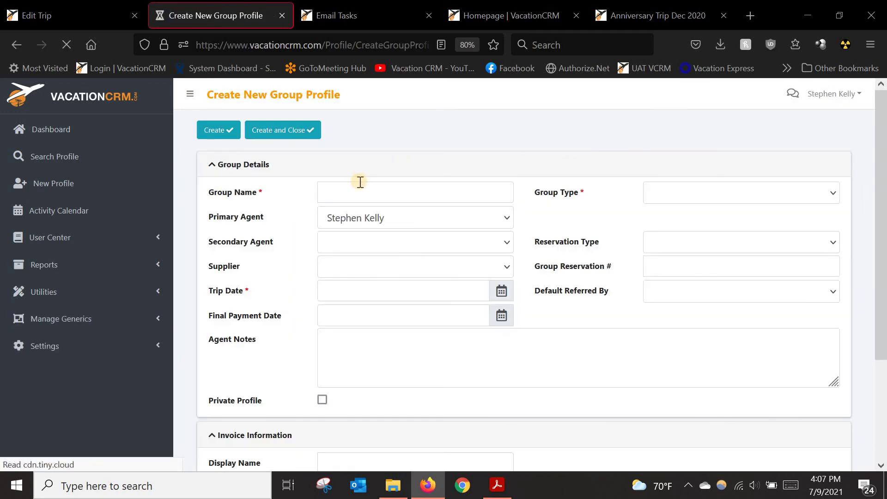
{"action": "left_click", "coordinate": [361, 187]}
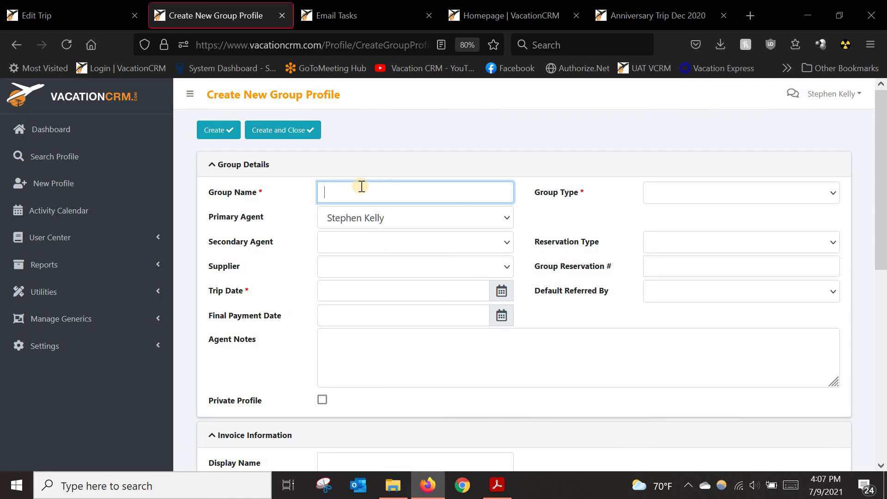
{"action": "type", "text": "Kelly W"}
{"action": "key", "text": "BackSpace"}
{"action": "key", "text": "BackSpace"}
{"action": "type", "text": "DW May 2022"}
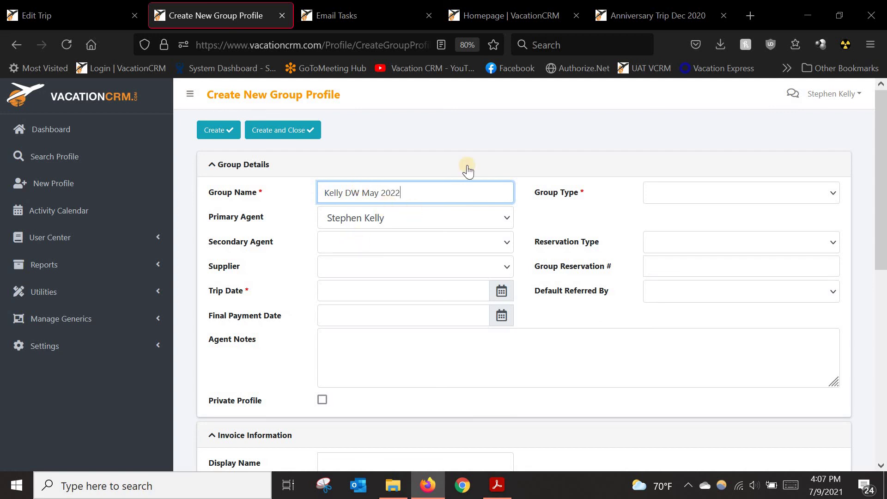
{"action": "left_click", "coordinate": [667, 189]}
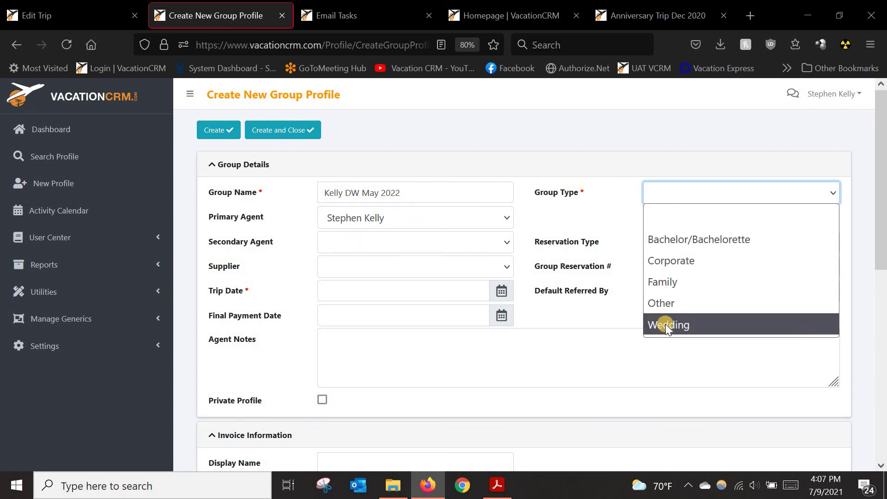
{"action": "left_click", "coordinate": [666, 325]}
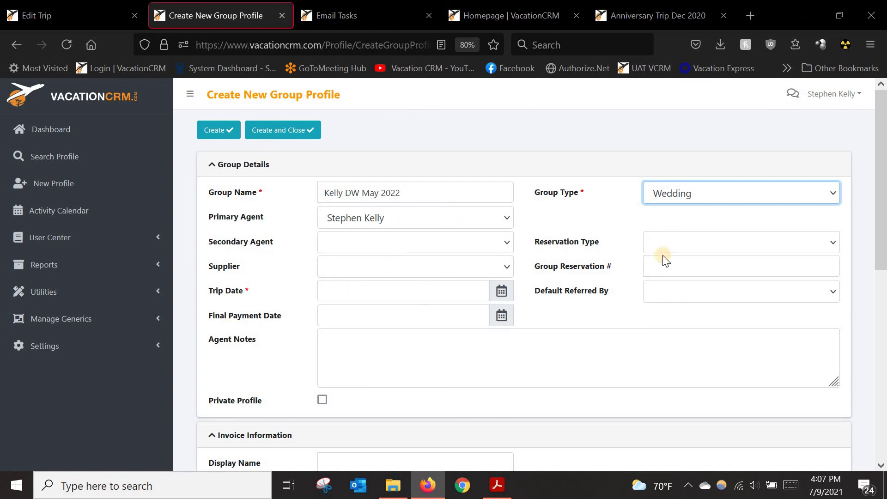
Step: Enter trip date 05/10/2022 and final payment date 03/15/2022, then create the profile
{"action": "left_click", "coordinate": [499, 294]}
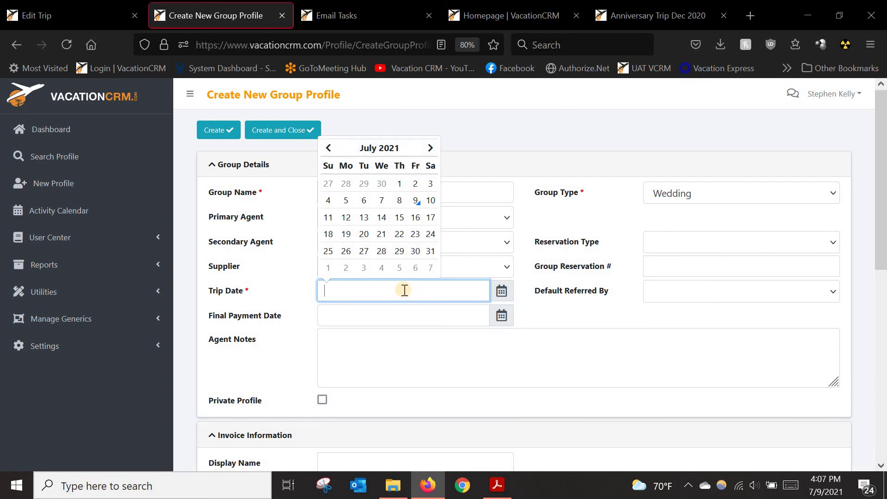
{"action": "left_click", "coordinate": [568, 309]}
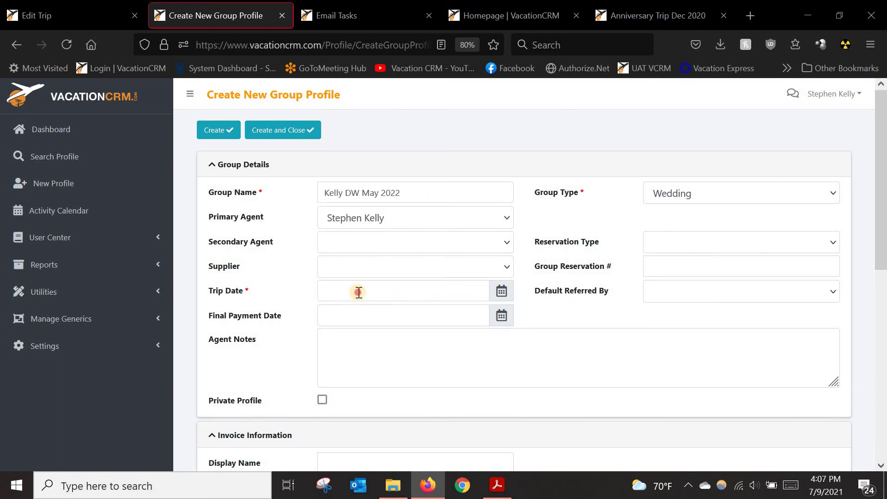
{"action": "left_click", "coordinate": [358, 292]}
{"action": "type", "text": "05/"}
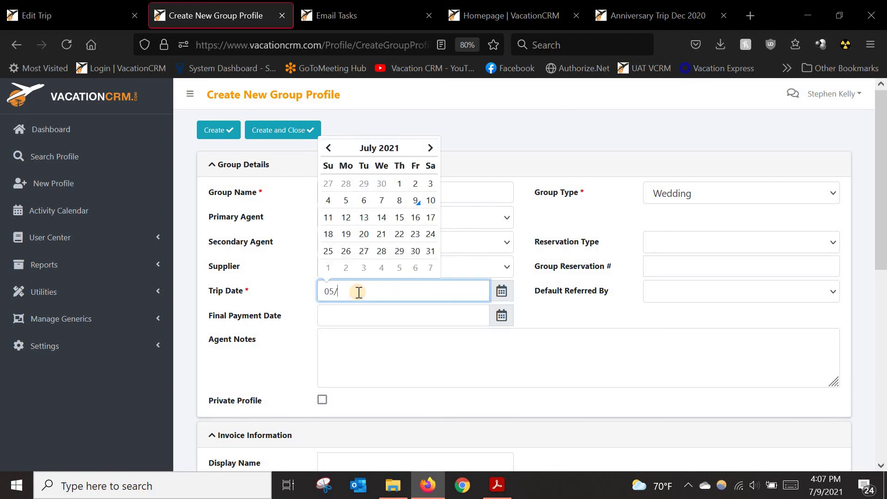
{"action": "type", "text": "10/2022"}
{"action": "left_click", "coordinate": [583, 315]}
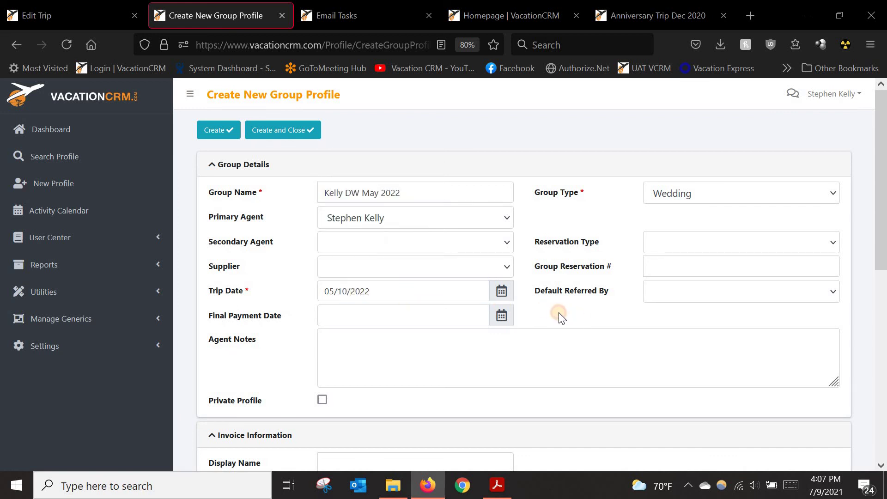
{"action": "left_click", "coordinate": [373, 312]}
{"action": "type", "text": "0"}
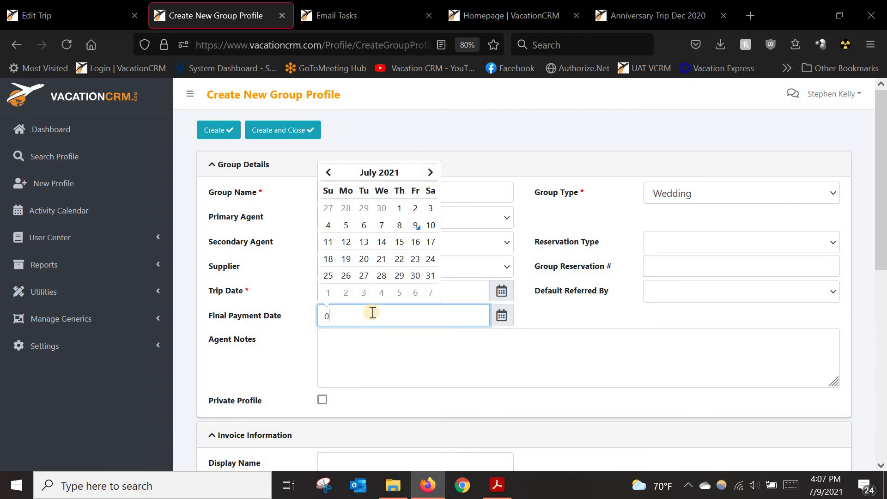
{"action": "type", "text": "3/15/2022"}
{"action": "left_click", "coordinate": [517, 309]}
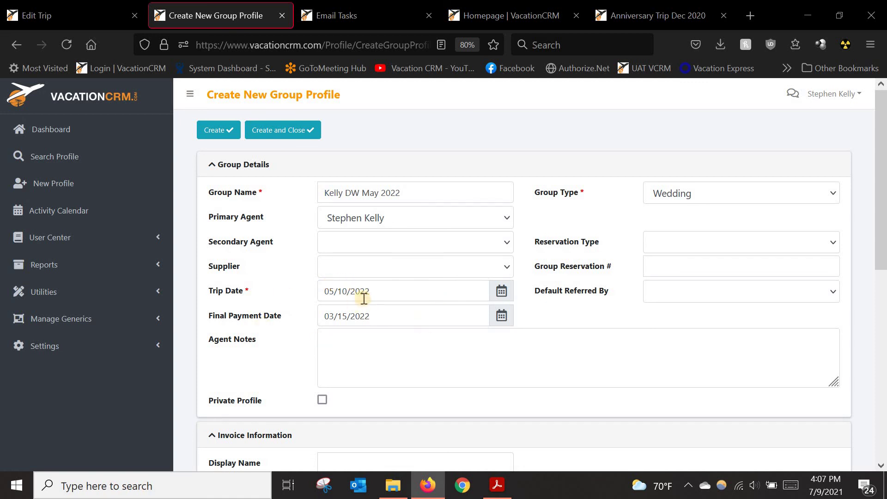
{"action": "left_click_drag", "start_coordinate": [365, 291], "coordinate": [378, 287]}
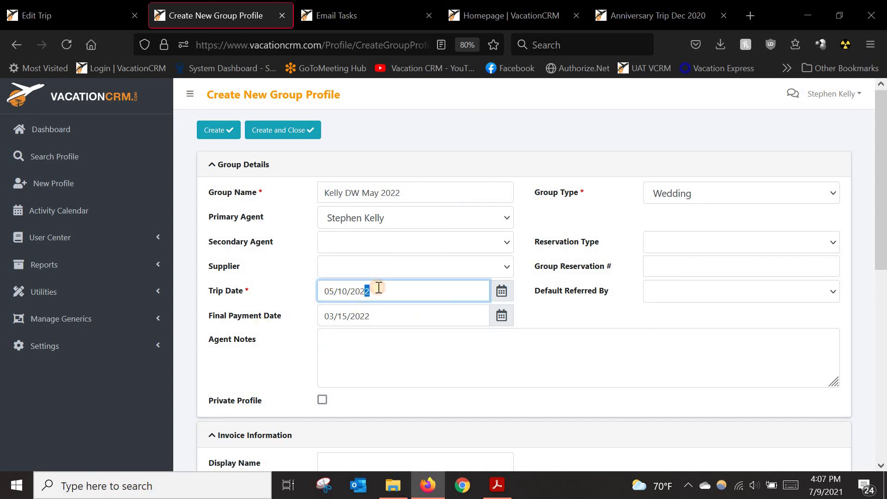
{"action": "left_click", "coordinate": [534, 315]}
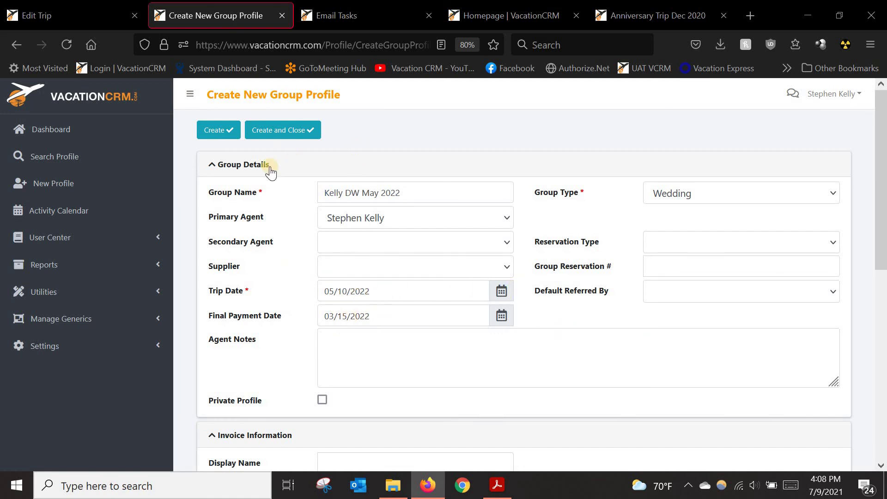
{"action": "left_click", "coordinate": [214, 131]}
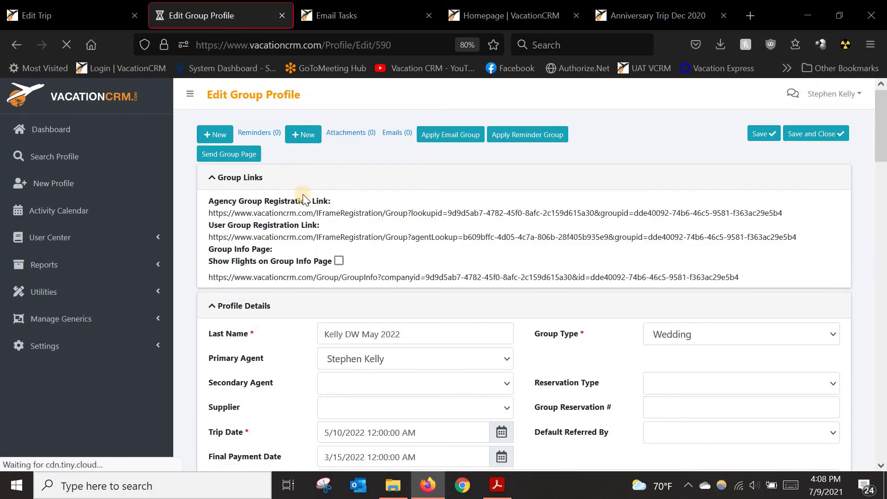
{"action": "scroll", "coordinate": [422, 376], "scroll_direction": "down", "scroll_amount": 2}
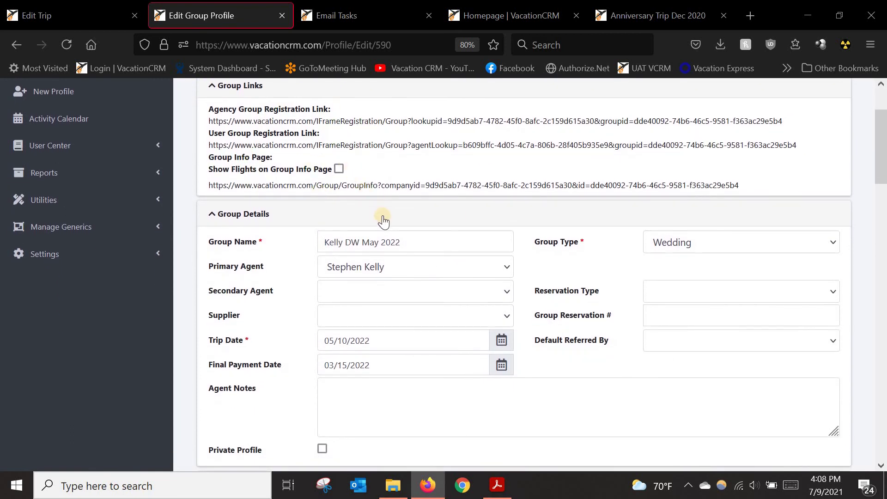
{"action": "scroll", "coordinate": [388, 240], "scroll_direction": "up", "scroll_amount": 1}
{"action": "scroll", "coordinate": [293, 182], "scroll_direction": "down", "scroll_amount": 3}
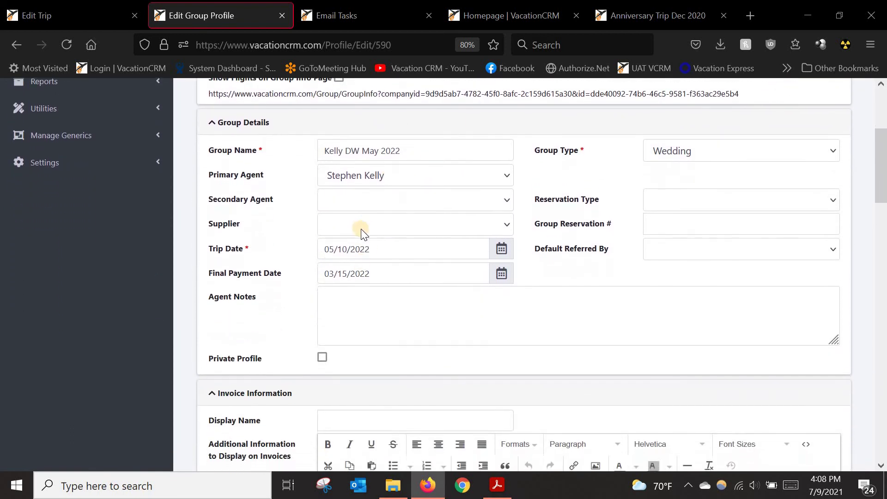
{"action": "scroll", "coordinate": [254, 291], "scroll_direction": "down", "scroll_amount": 5}
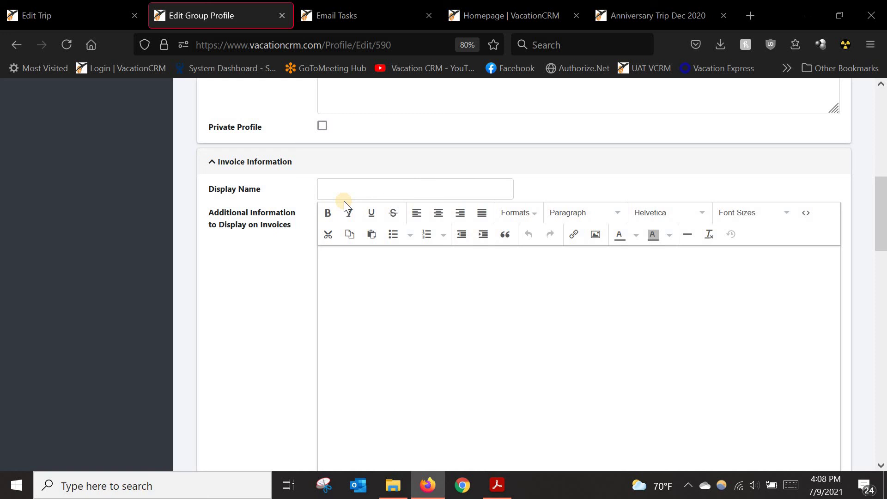
{"action": "left_click", "coordinate": [345, 199]}
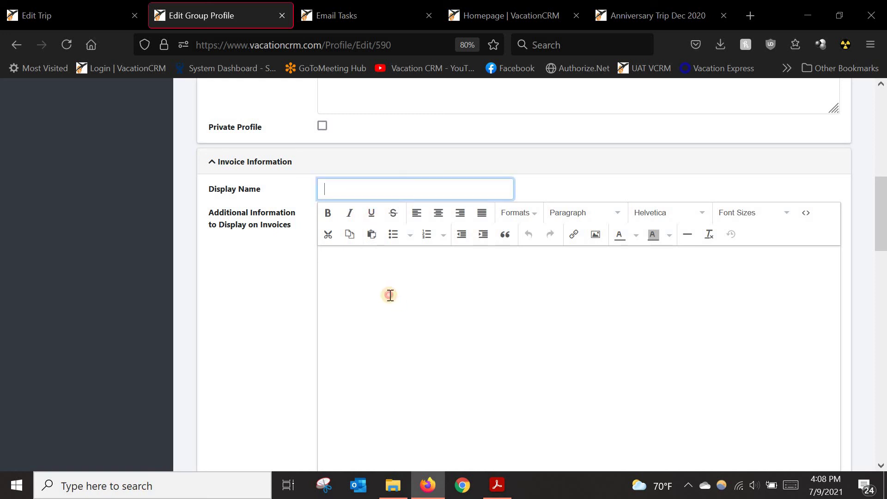
{"action": "left_click", "coordinate": [430, 265]}
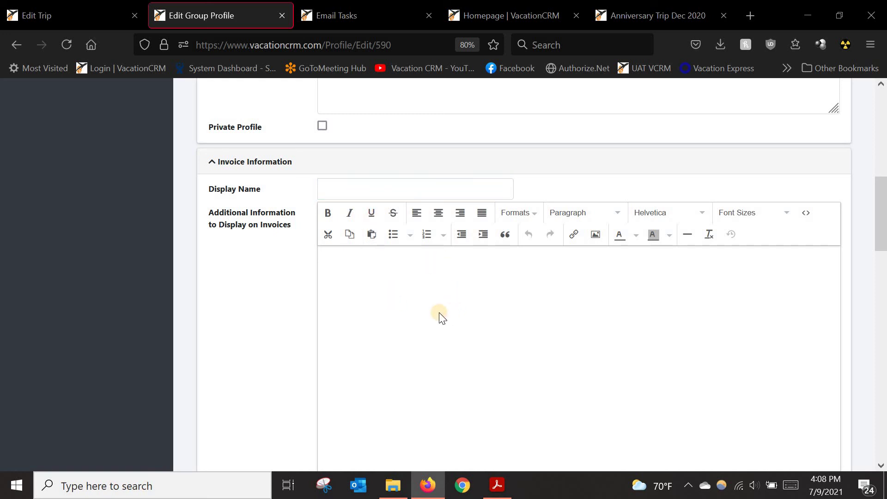
Step: Move down to the empty Group Rooms section and open the Create Rooms dialog
{"action": "scroll", "coordinate": [269, 305], "scroll_direction": "down", "scroll_amount": 4}
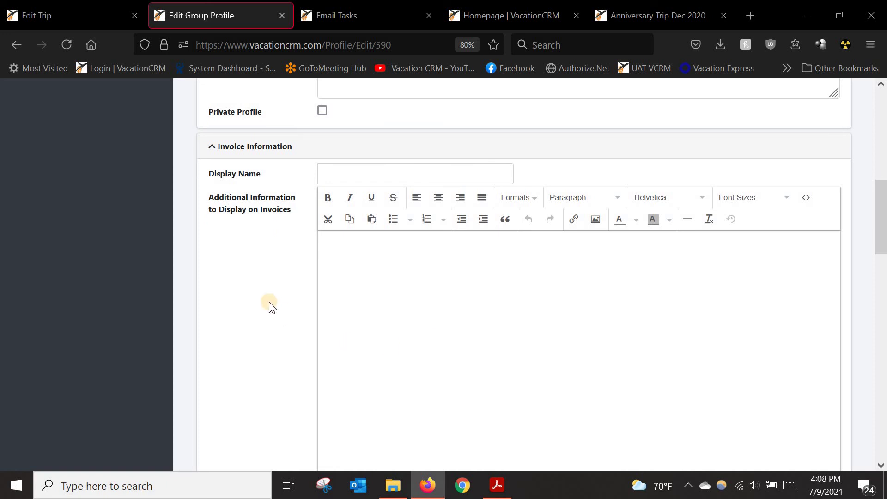
{"action": "scroll", "coordinate": [271, 306], "scroll_direction": "down", "scroll_amount": 3}
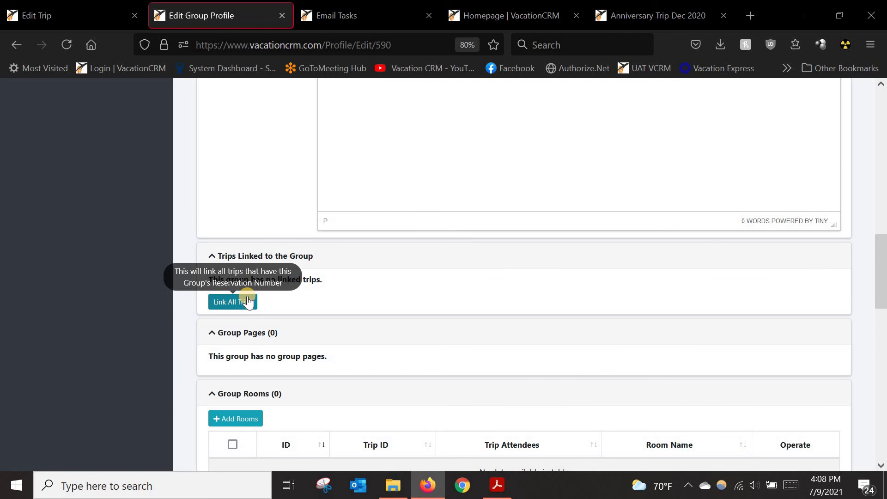
{"action": "scroll", "coordinate": [248, 302], "scroll_direction": "down", "scroll_amount": 1}
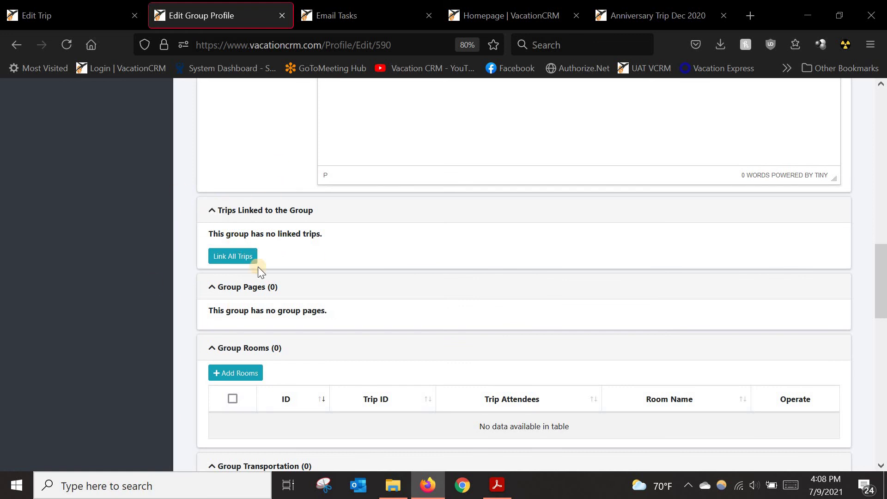
{"action": "scroll", "coordinate": [237, 227], "scroll_direction": "down", "scroll_amount": 3}
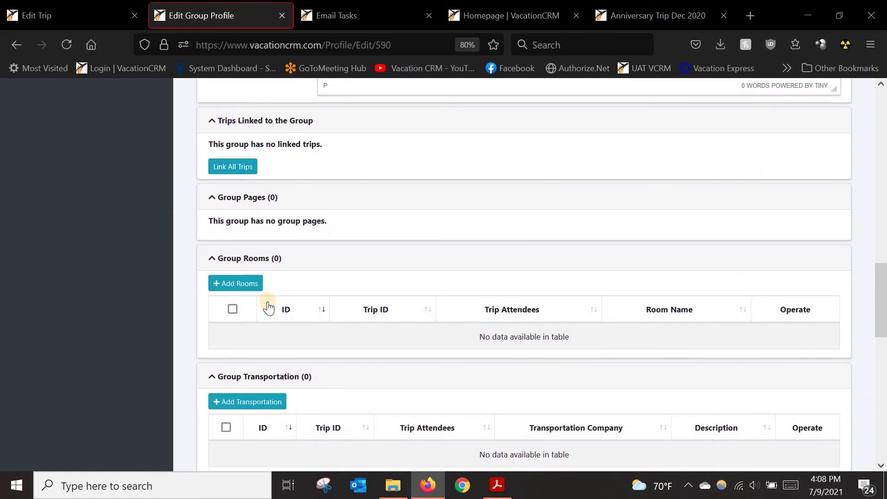
{"action": "left_click", "coordinate": [245, 286]}
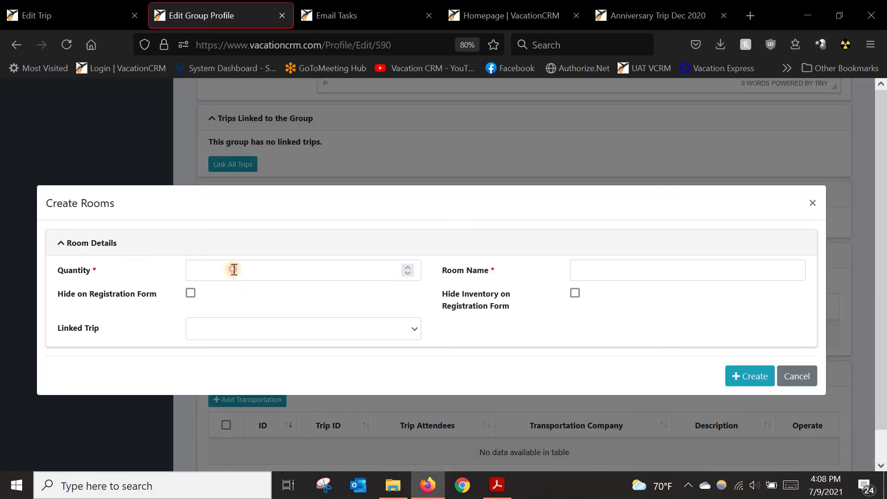
Step: Fill in Quantity 10 and Room Name 'Oceanview Suite' for the room block
{"action": "left_click", "coordinate": [234, 270]}
{"action": "type", "text": "10"}
{"action": "key", "text": "Tab"}
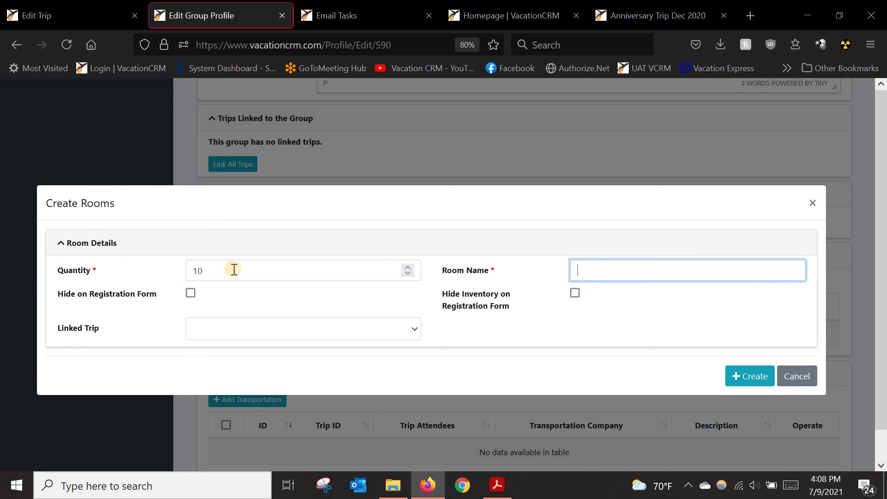
{"action": "type", "text": "Oce"}
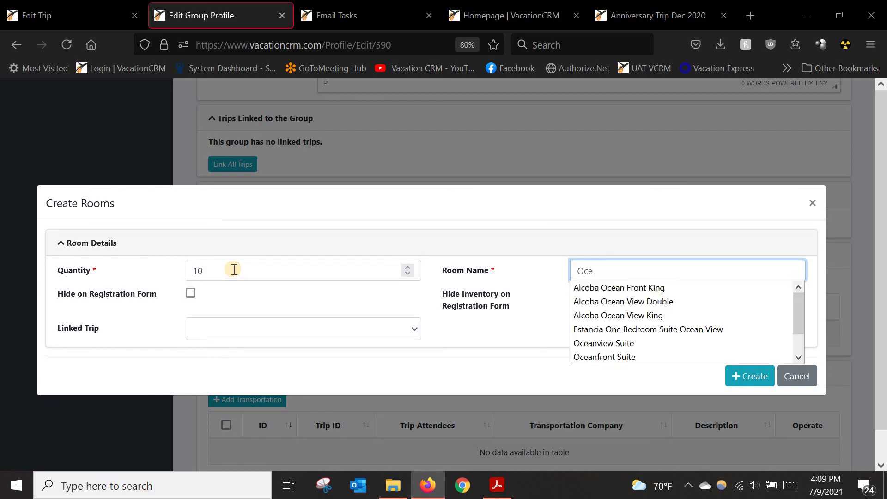
{"action": "type", "text": "anview"}
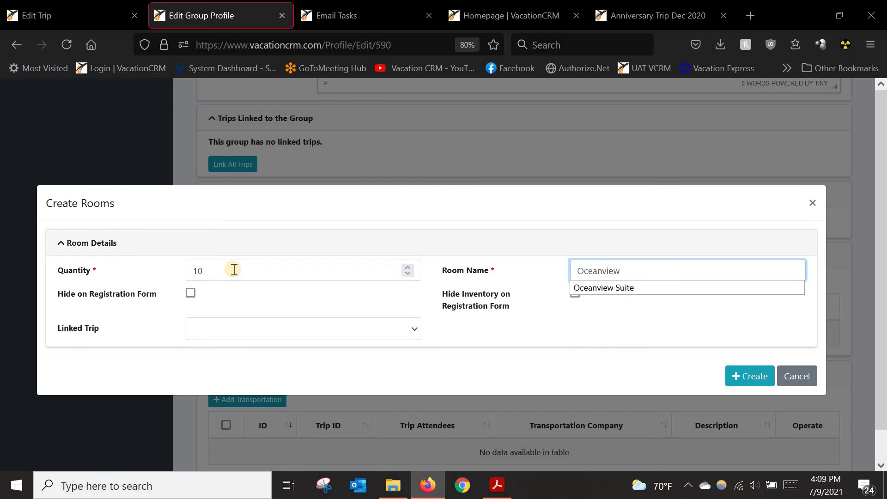
{"action": "key", "text": "Down"}
{"action": "key", "text": "Tab"}
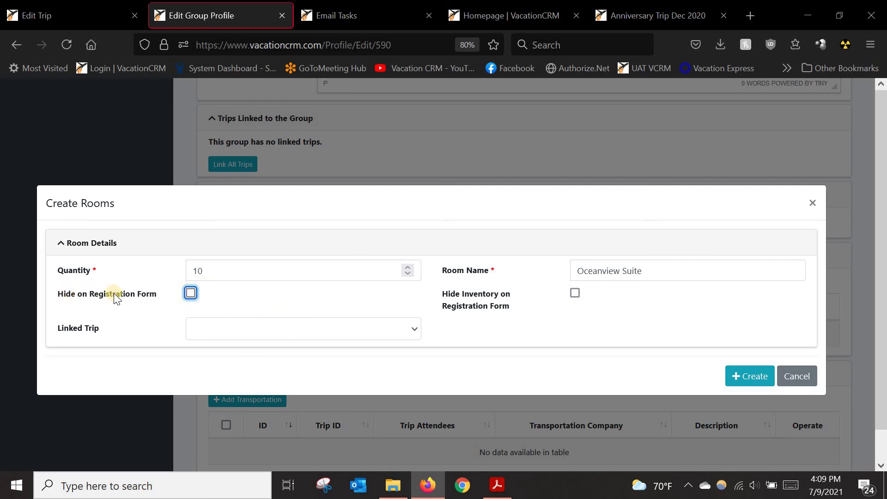
{"action": "left_click", "coordinate": [228, 300]}
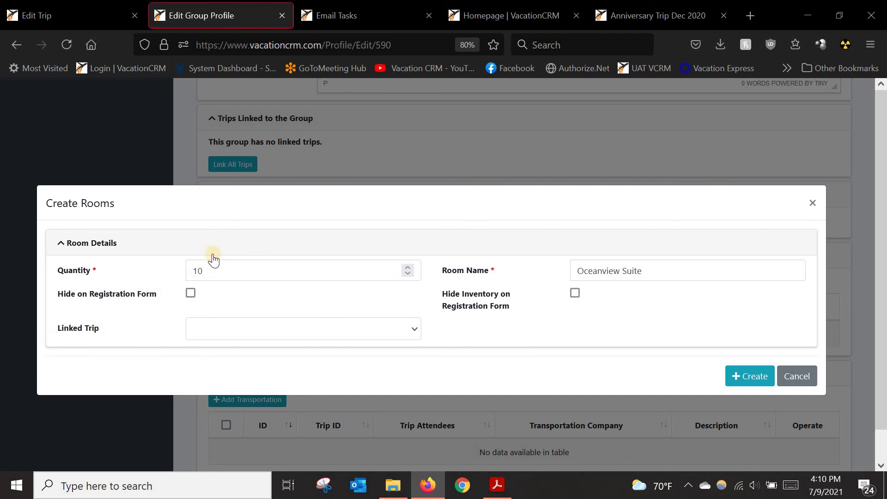
Step: Create the block of 10 Oceanview Suite rooms
{"action": "left_click", "coordinate": [742, 380]}
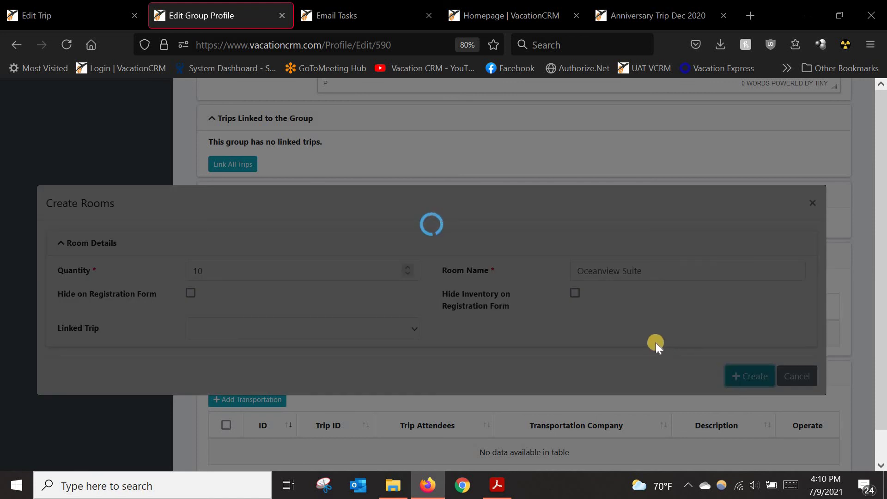
{"action": "scroll", "coordinate": [689, 352], "scroll_direction": "down", "scroll_amount": 3}
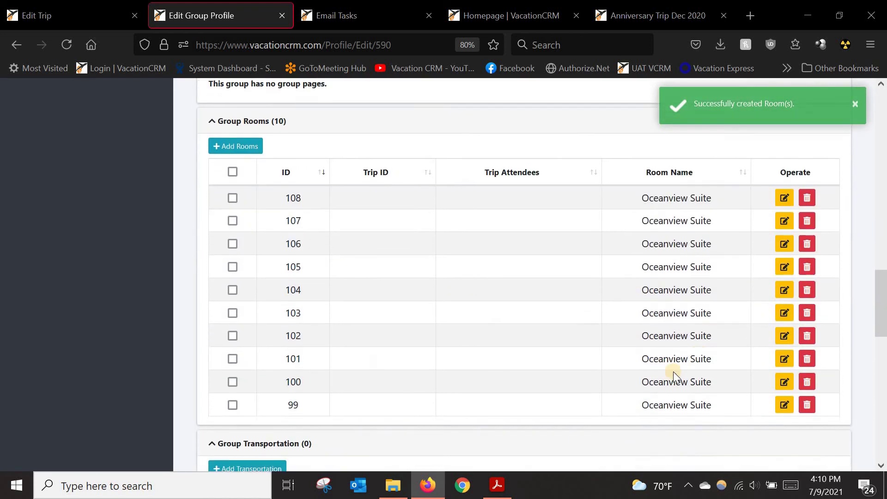
{"action": "scroll", "coordinate": [377, 313], "scroll_direction": "up", "scroll_amount": 3}
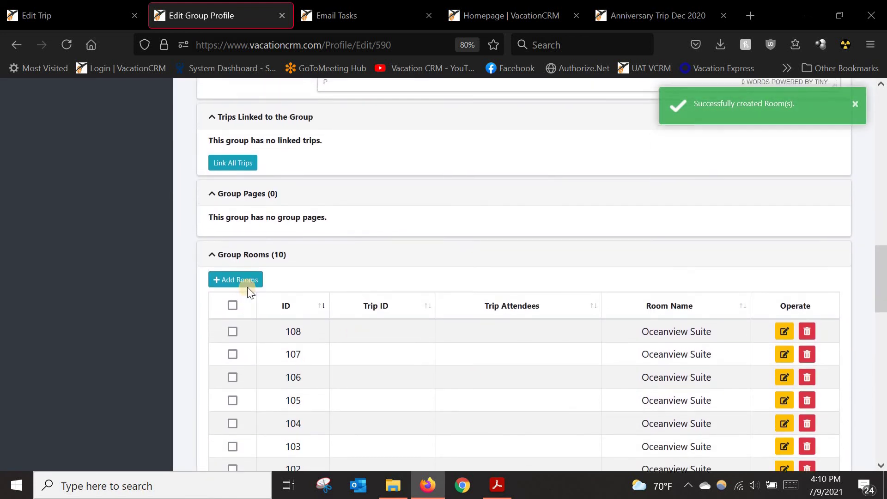
Step: Add a second block of 10 rooms named 'Oceanfront Suite'
{"action": "left_click", "coordinate": [247, 281]}
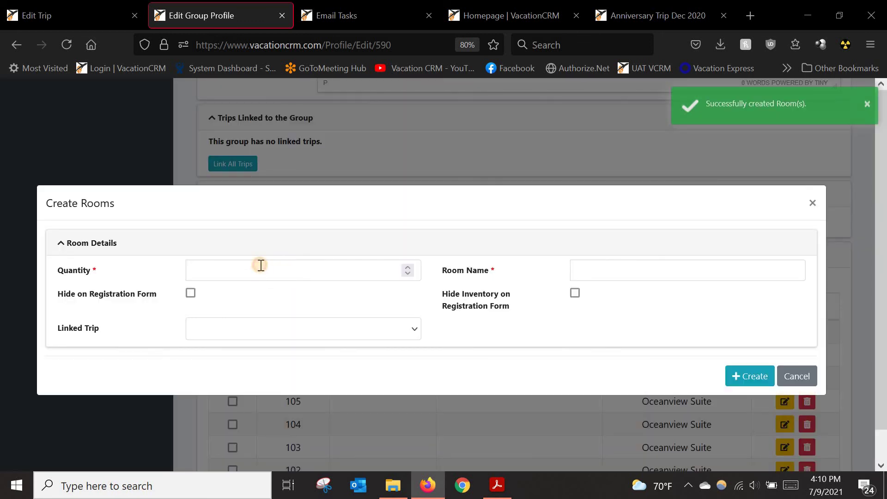
{"action": "left_click", "coordinate": [260, 266]}
{"action": "type", "text": "10"}
{"action": "key", "text": "Tab"}
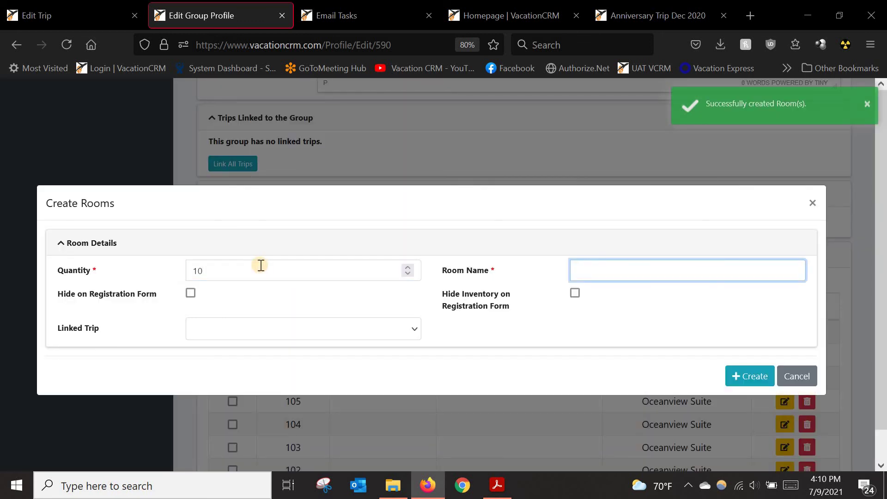
{"action": "type", "text": "Oce"}
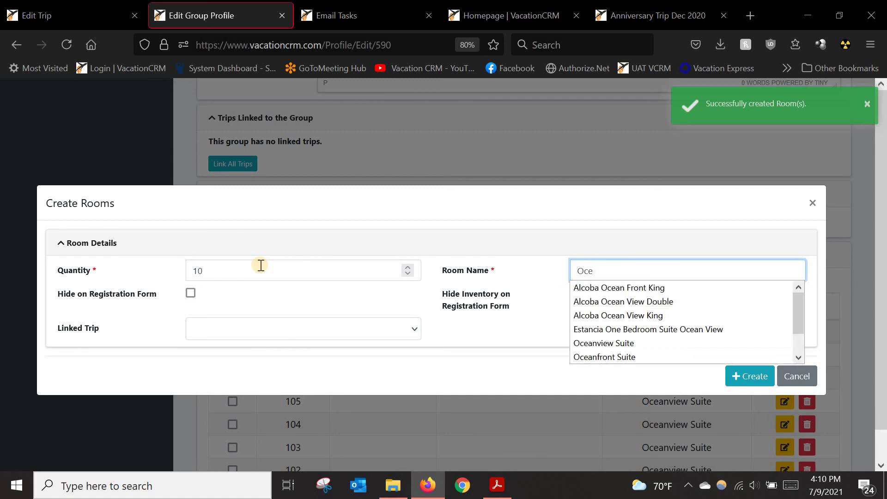
{"action": "type", "text": "anfront Suite"}
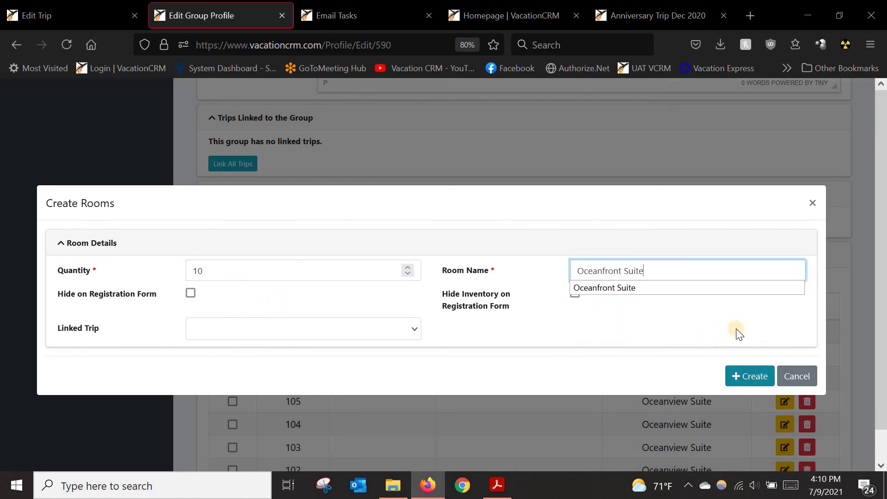
{"action": "left_click", "coordinate": [733, 375]}
{"action": "left_click", "coordinate": [729, 372]}
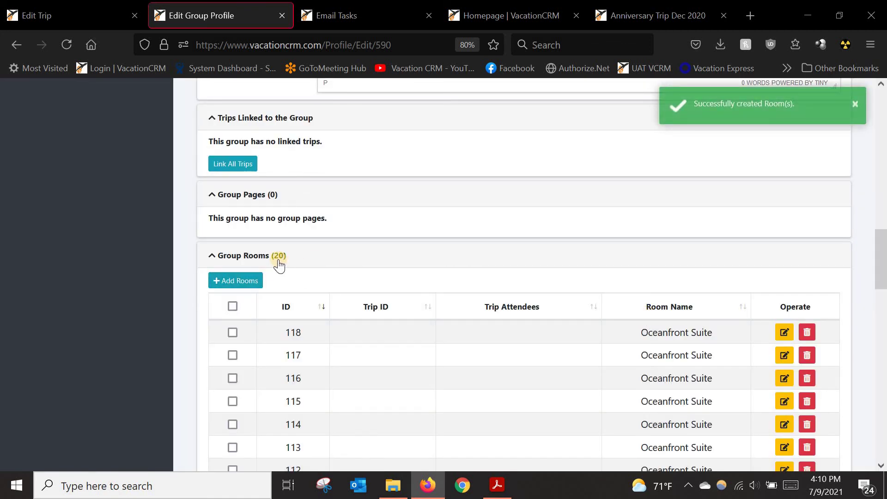
Step: Scroll through the group profile's sections, then return to the top of the page
{"action": "scroll", "coordinate": [376, 270], "scroll_direction": "down", "scroll_amount": 8}
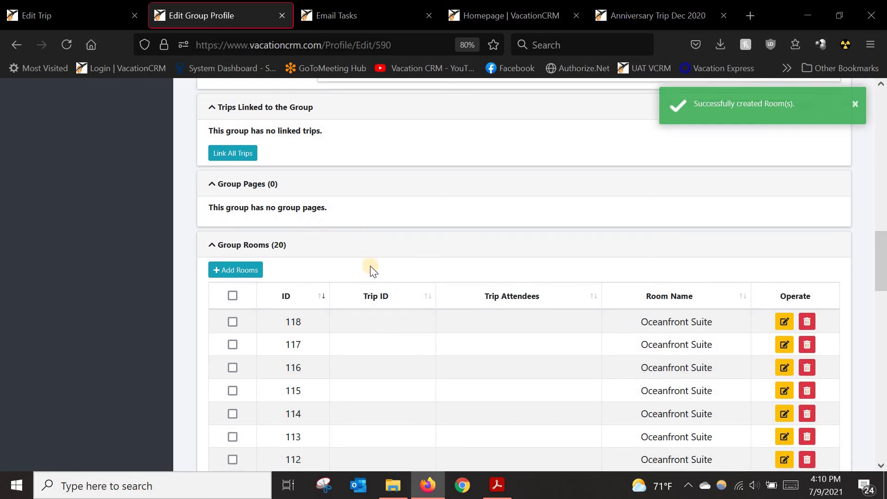
{"action": "scroll", "coordinate": [370, 285], "scroll_direction": "down", "scroll_amount": 5}
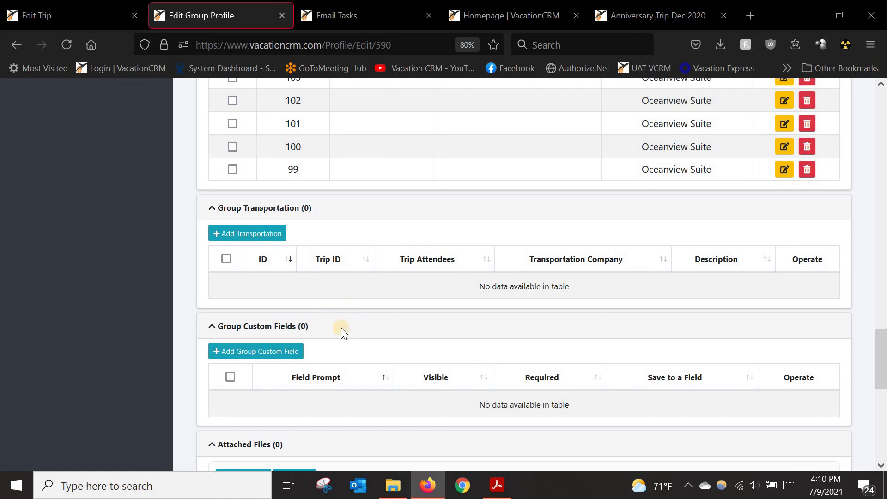
{"action": "scroll", "coordinate": [341, 328], "scroll_direction": "down", "scroll_amount": 2}
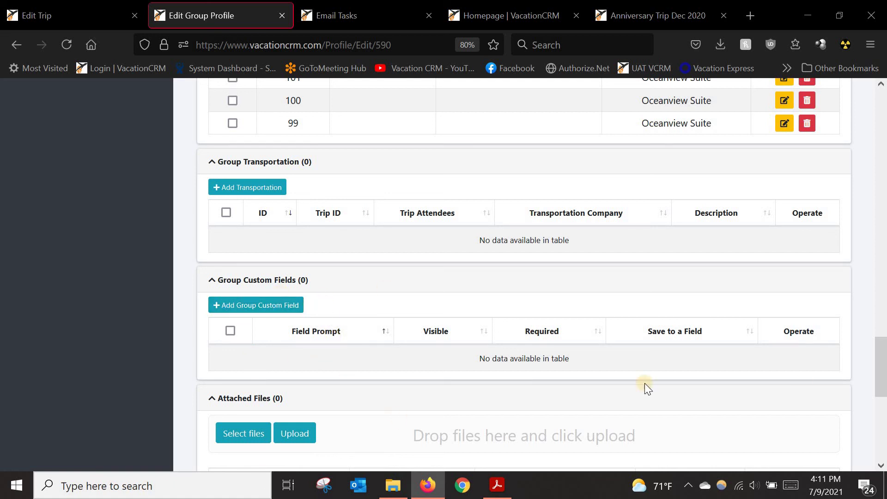
{"action": "left_click_drag", "start_coordinate": [879, 375], "coordinate": [878, 125]}
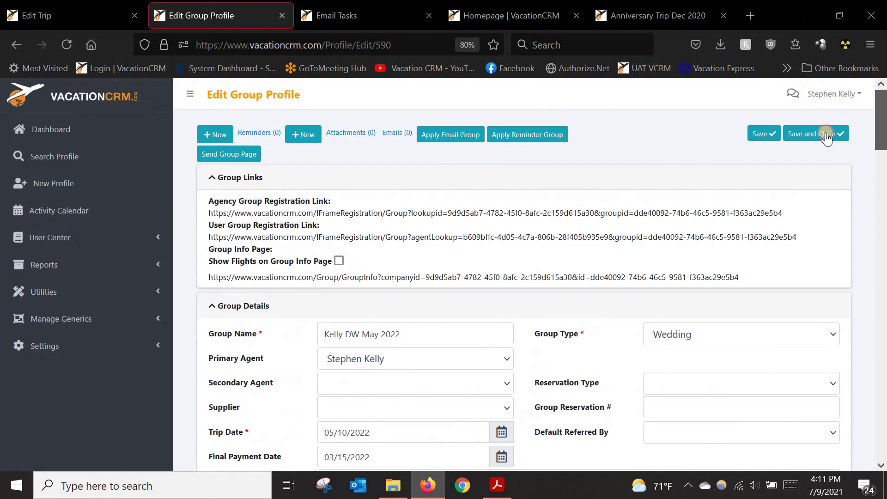
Step: Save the group profile and open its Agency Group Registration Link in a new tab
{"action": "left_click", "coordinate": [771, 136]}
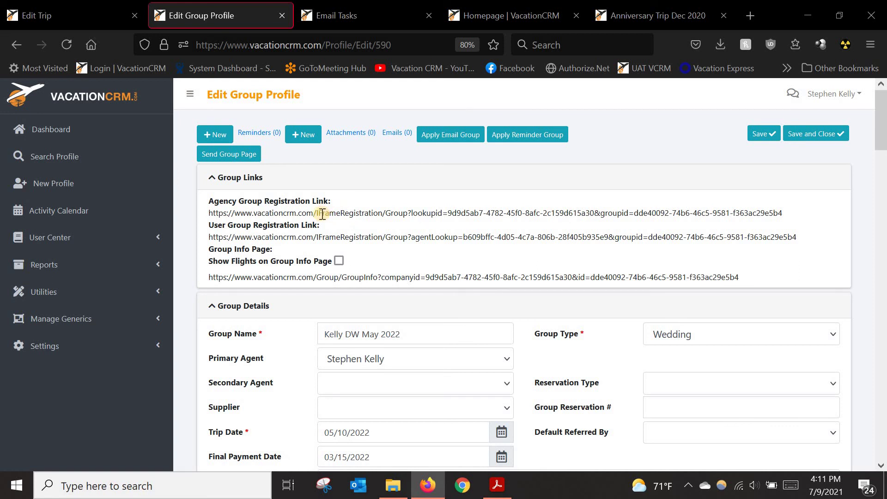
{"action": "triple_click", "coordinate": [399, 215]}
{"action": "right_click", "coordinate": [398, 214]}
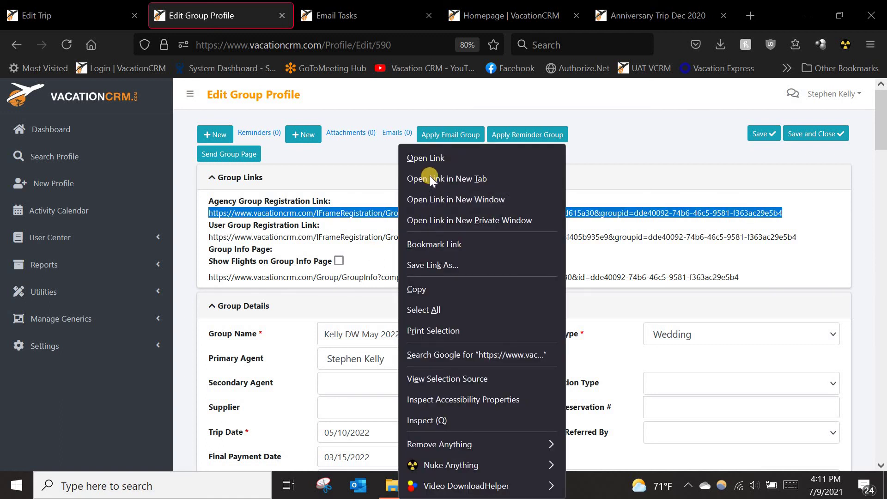
{"action": "left_click", "coordinate": [430, 179]}
{"action": "left_click", "coordinate": [306, 11]}
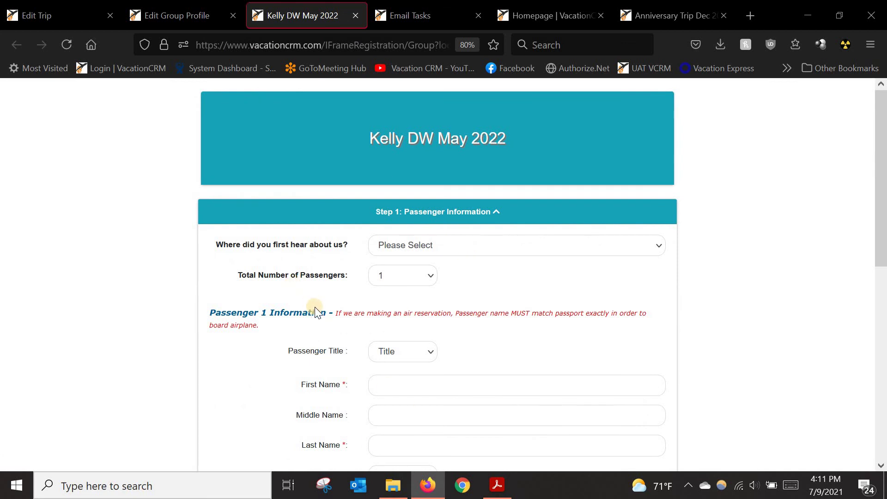
Step: In the form's trip information step, choose Oceanview Suite as the Room/Cabin Type
{"action": "scroll", "coordinate": [315, 307], "scroll_direction": "down", "scroll_amount": 5}
{"action": "scroll", "coordinate": [315, 323], "scroll_direction": "down", "scroll_amount": 3}
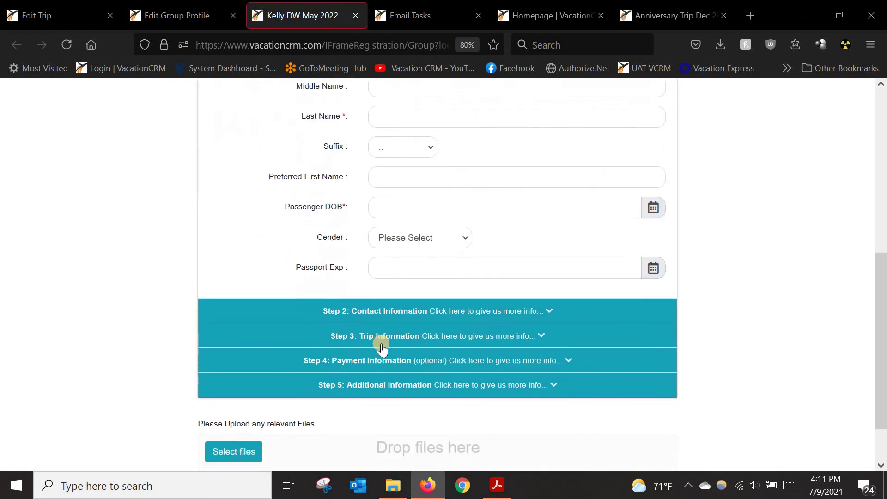
{"action": "left_click", "coordinate": [394, 296]}
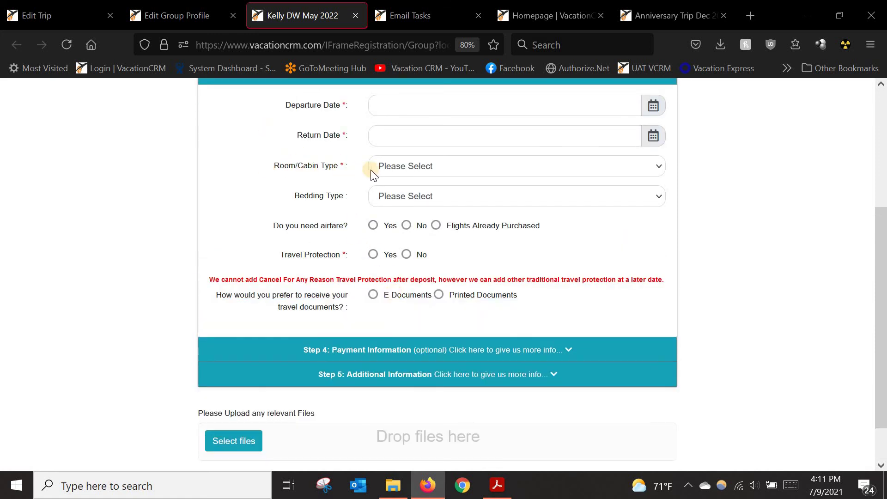
{"action": "left_click", "coordinate": [411, 168]}
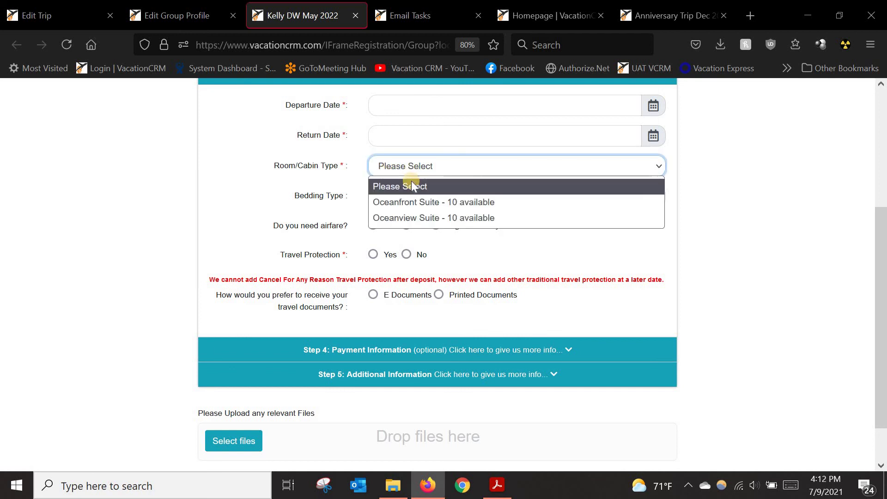
{"action": "left_click", "coordinate": [404, 219]}
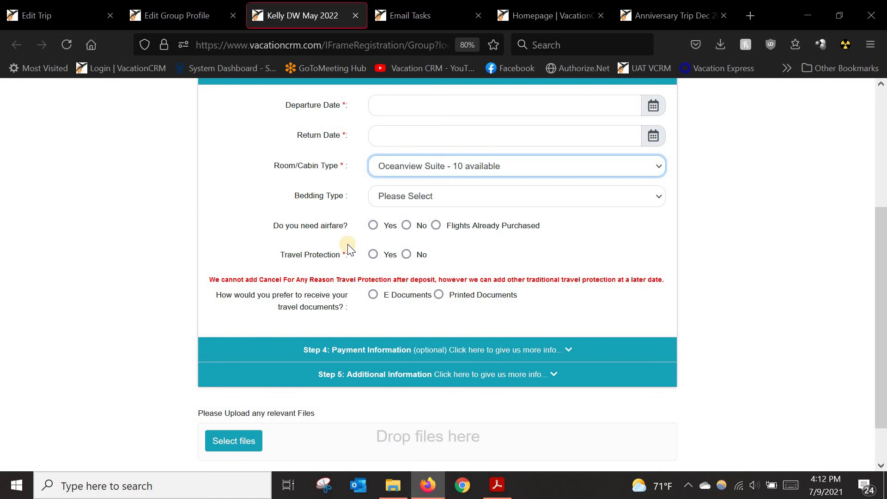
Step: Expand the passenger information step of the registration form
{"action": "scroll", "coordinate": [347, 243], "scroll_direction": "up", "scroll_amount": 3}
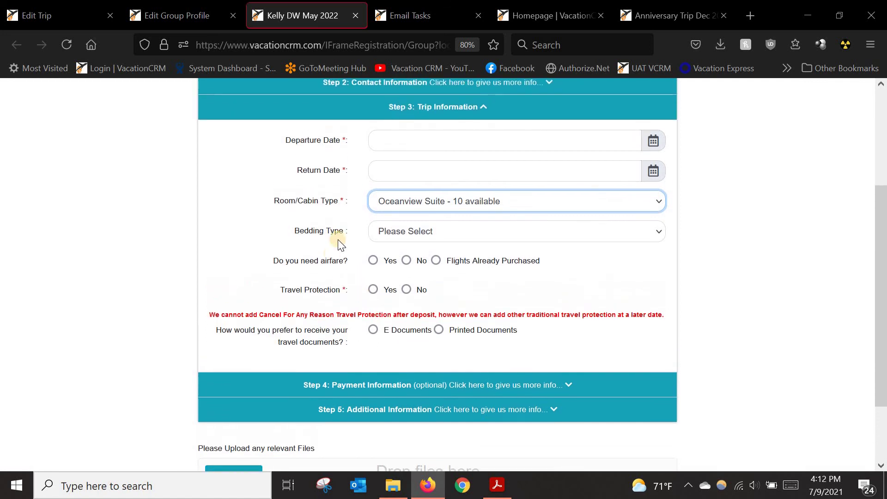
{"action": "scroll", "coordinate": [346, 227], "scroll_direction": "up", "scroll_amount": 2}
{"action": "left_click", "coordinate": [406, 217]}
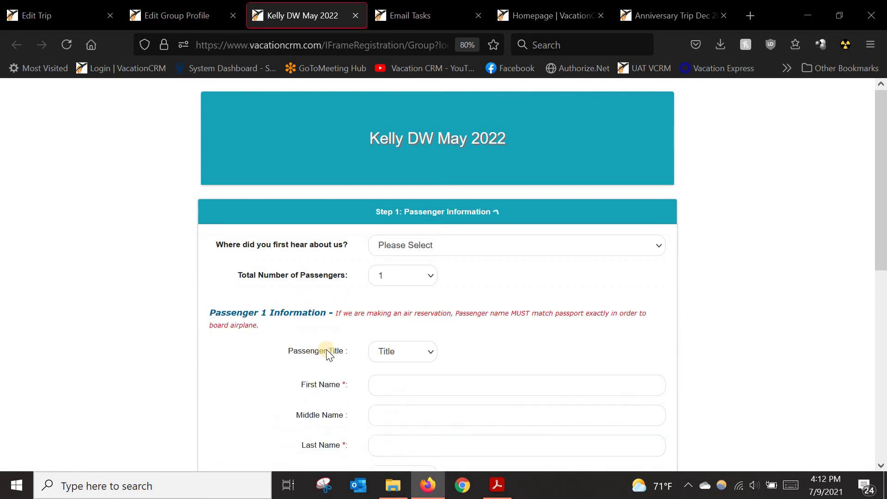
{"action": "scroll", "coordinate": [414, 309], "scroll_direction": "down", "scroll_amount": 3}
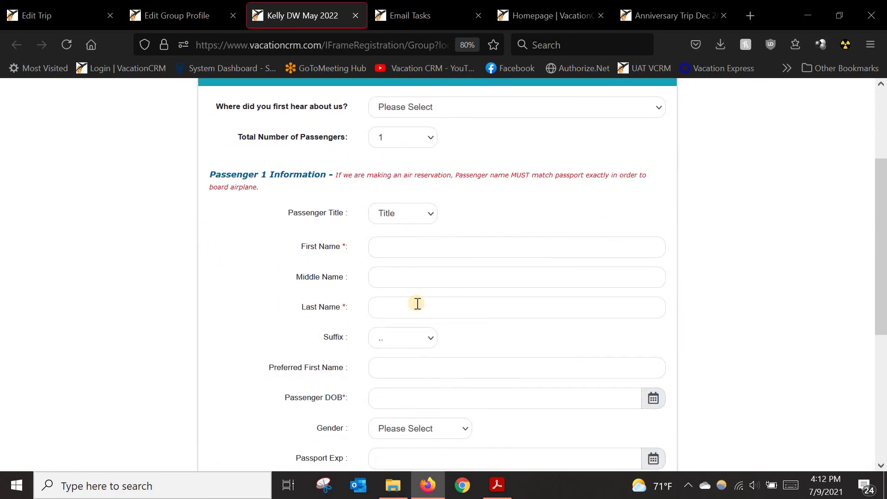
Step: Back on the group profile, review its 20 unassigned rooms, then go to Search Profile
{"action": "left_click", "coordinate": [152, 11]}
{"action": "scroll", "coordinate": [370, 400], "scroll_direction": "down", "scroll_amount": 3}
{"action": "scroll", "coordinate": [370, 400], "scroll_direction": "down", "scroll_amount": 10}
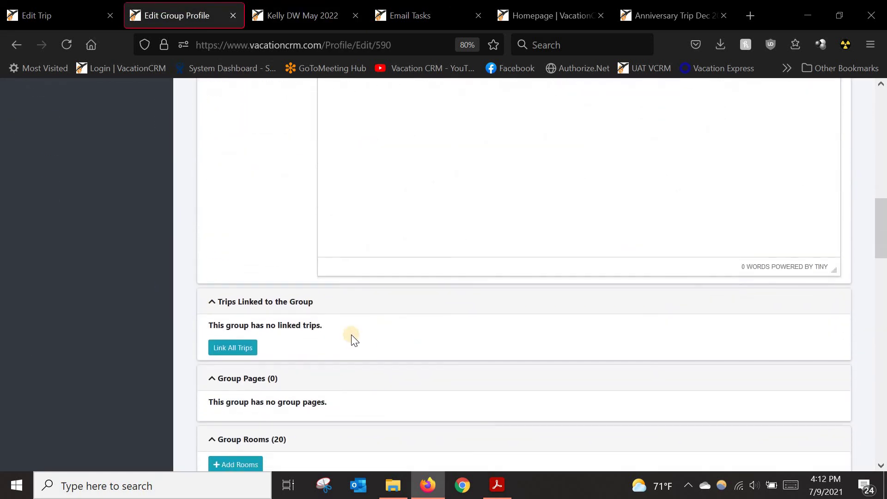
{"action": "scroll", "coordinate": [353, 339], "scroll_direction": "down", "scroll_amount": 5}
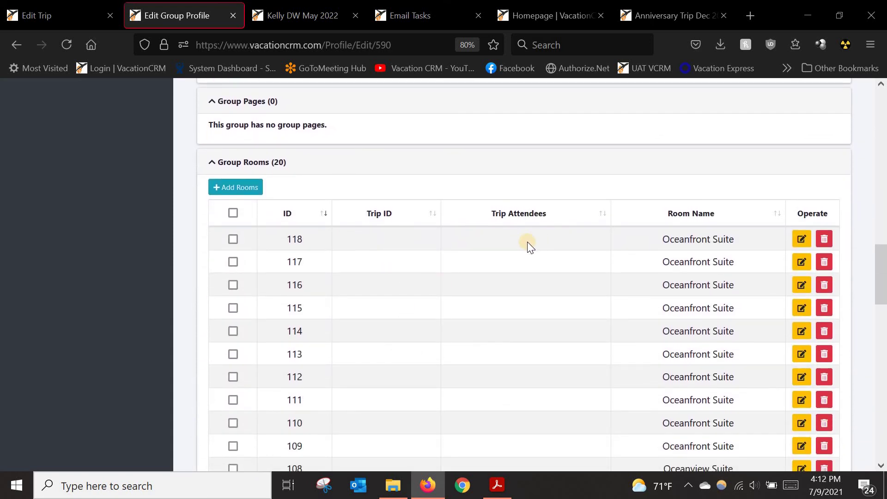
{"action": "scroll", "coordinate": [598, 345], "scroll_direction": "down", "scroll_amount": 6}
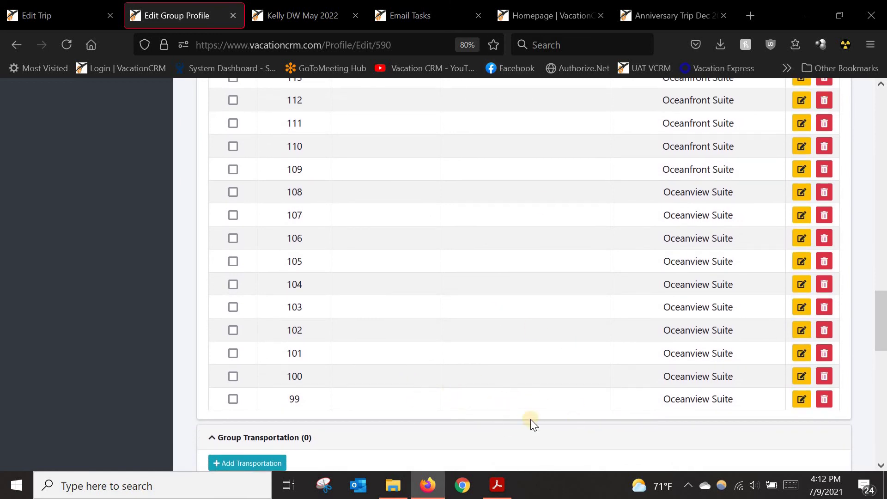
{"action": "scroll", "coordinate": [532, 333], "scroll_direction": "up", "scroll_amount": 4}
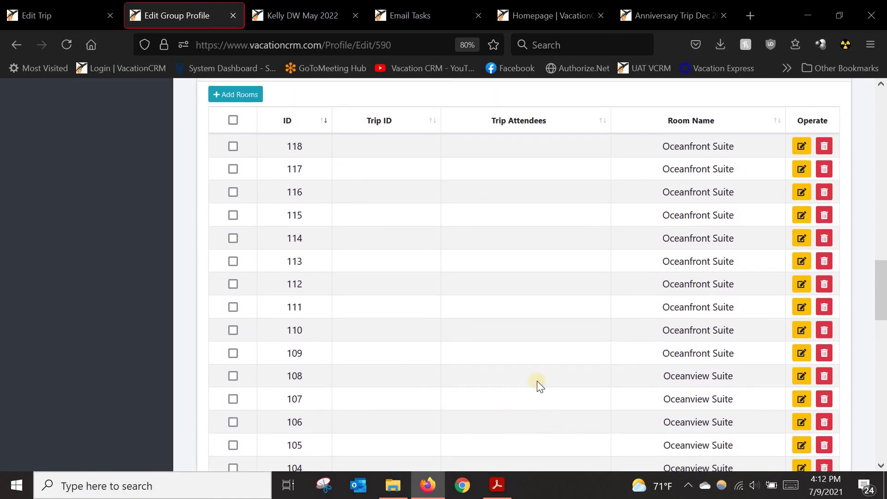
{"action": "scroll", "coordinate": [410, 359], "scroll_direction": "up", "scroll_amount": 15}
{"action": "scroll", "coordinate": [407, 306], "scroll_direction": "up", "scroll_amount": 10}
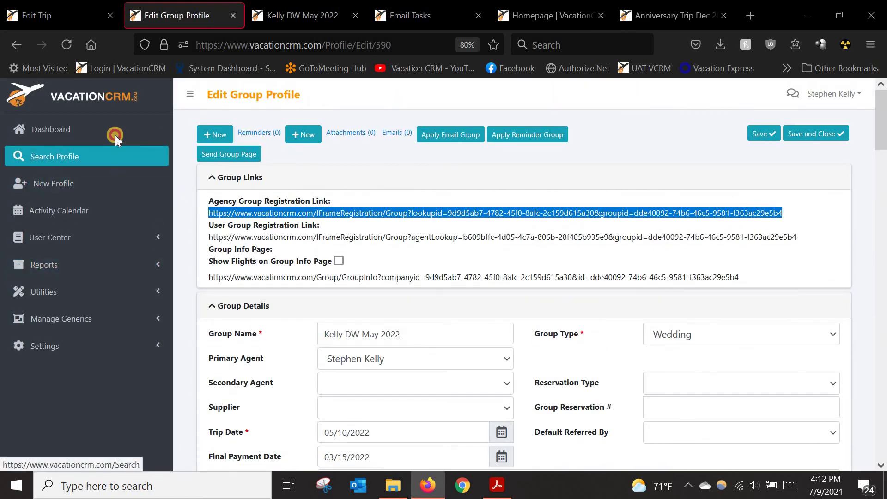
{"action": "left_click", "coordinate": [115, 135]}
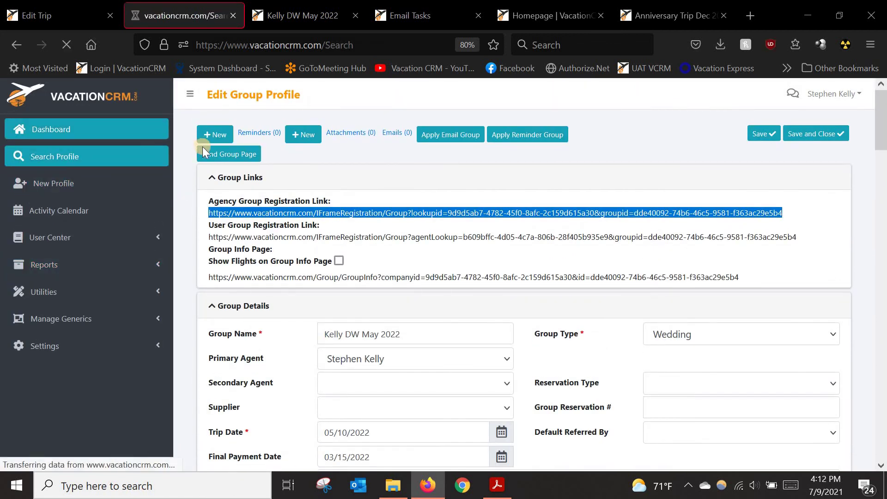
Step: Search profiles for 'dw' and open group profile 567
{"action": "type", "text": "dw"}
{"action": "key", "text": "Return"}
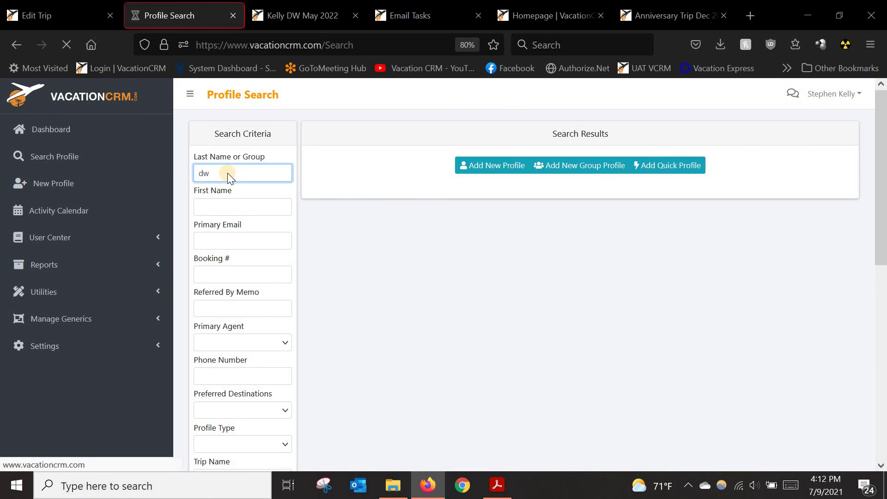
{"action": "left_click", "coordinate": [326, 228]}
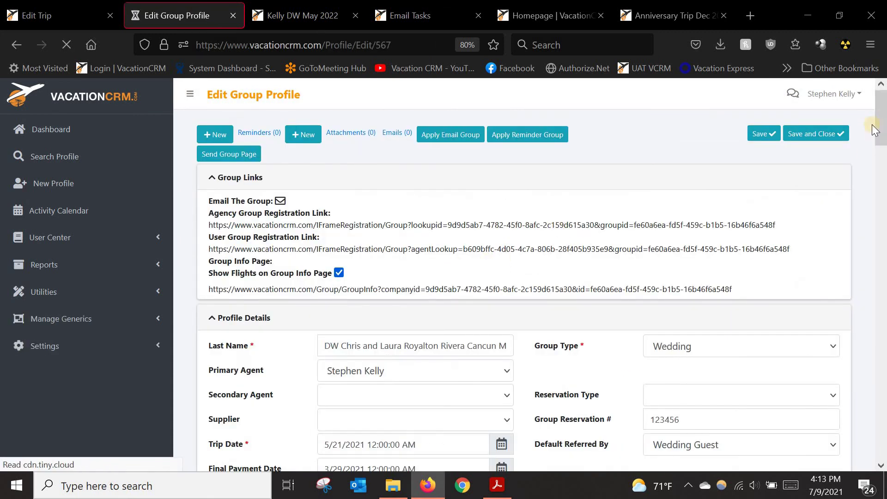
Step: Sort group 567's Group Rooms by Trip Attendees, booked rooms first
{"action": "scroll", "coordinate": [399, 238], "scroll_direction": "down", "scroll_amount": 8}
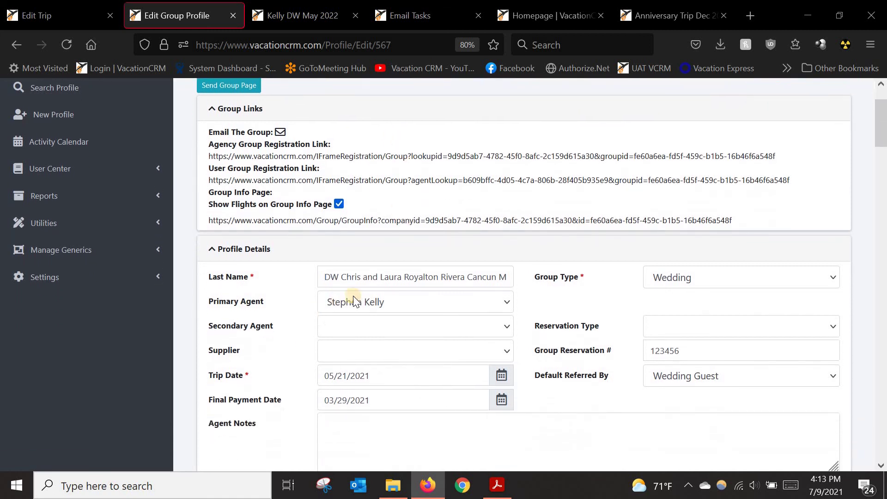
{"action": "scroll", "coordinate": [396, 283], "scroll_direction": "down", "scroll_amount": 6}
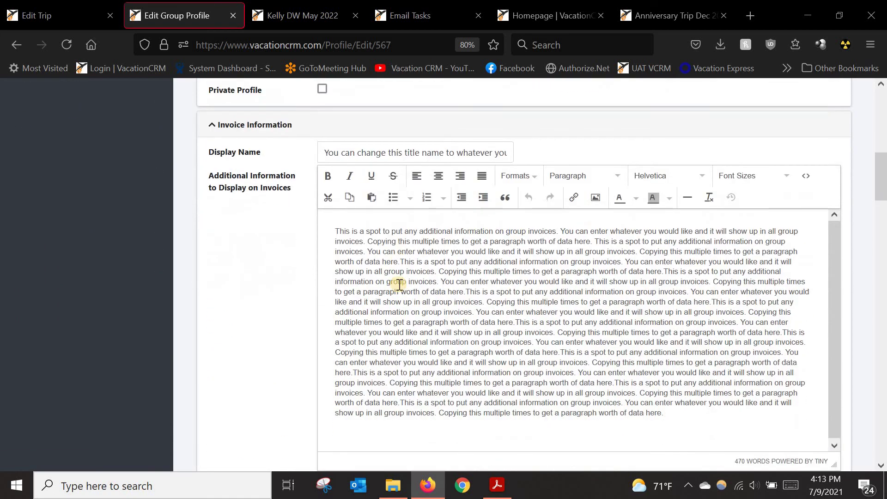
{"action": "scroll", "coordinate": [387, 283], "scroll_direction": "up", "scroll_amount": 4}
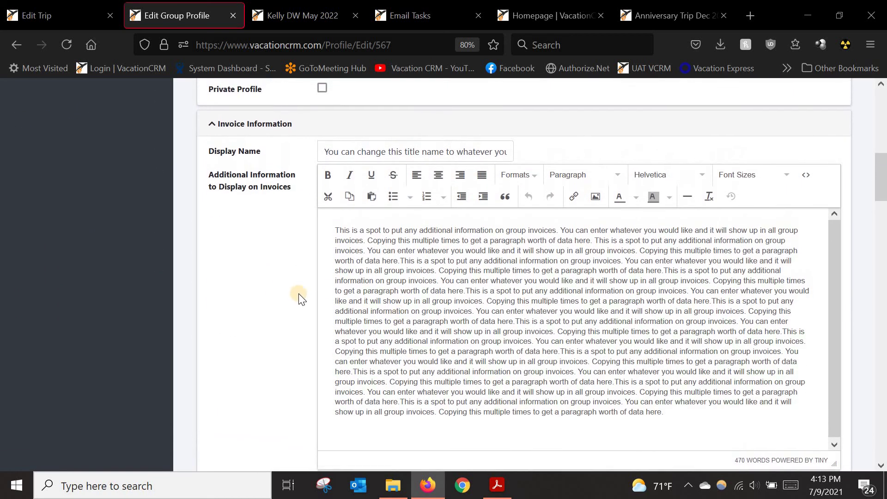
{"action": "scroll", "coordinate": [293, 294], "scroll_direction": "down", "scroll_amount": 8}
{"action": "scroll", "coordinate": [283, 296], "scroll_direction": "down", "scroll_amount": 1}
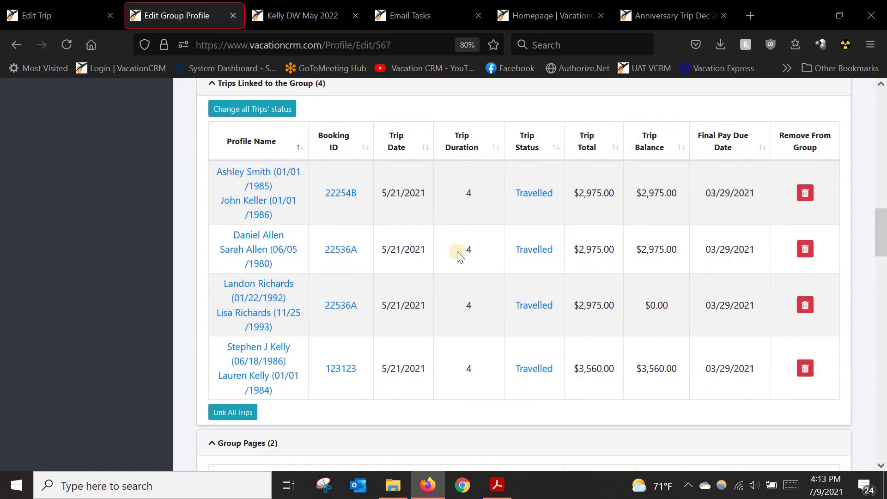
{"action": "scroll", "coordinate": [440, 235], "scroll_direction": "down", "scroll_amount": 10}
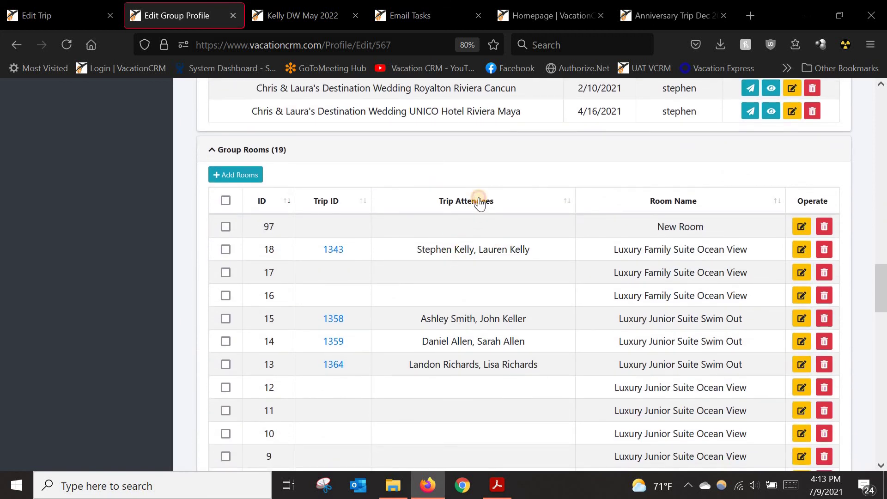
{"action": "left_click", "coordinate": [478, 202]}
{"action": "left_click", "coordinate": [478, 202]}
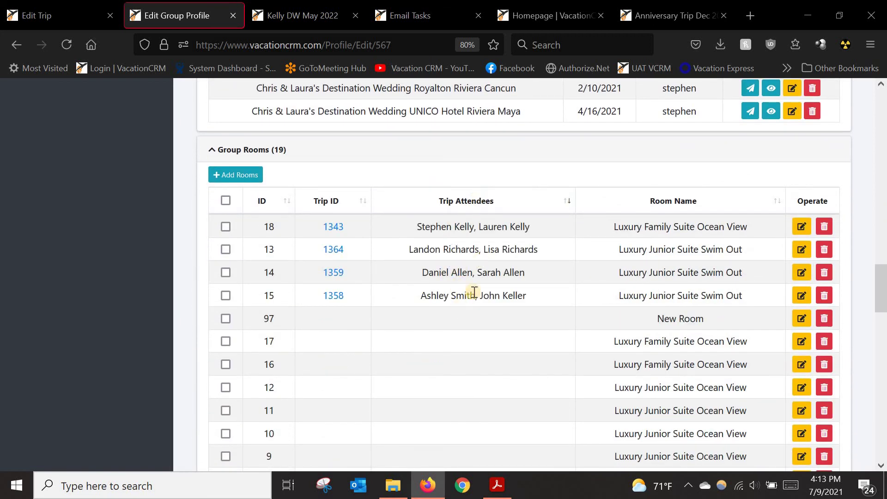
{"action": "scroll", "coordinate": [478, 346], "scroll_direction": "down", "scroll_amount": 1}
{"action": "scroll", "coordinate": [479, 347], "scroll_direction": "down", "scroll_amount": 4}
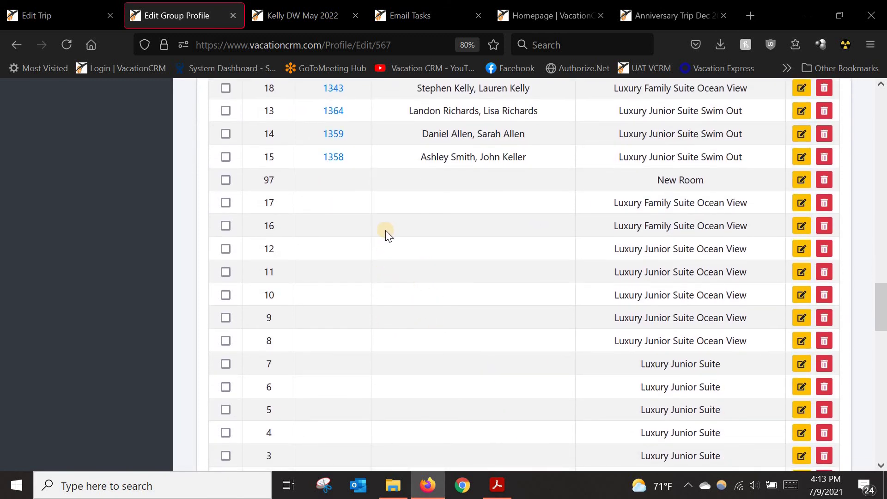
{"action": "scroll", "coordinate": [388, 236], "scroll_direction": "up", "scroll_amount": 4}
{"action": "scroll", "coordinate": [389, 250], "scroll_direction": "up", "scroll_amount": 5}
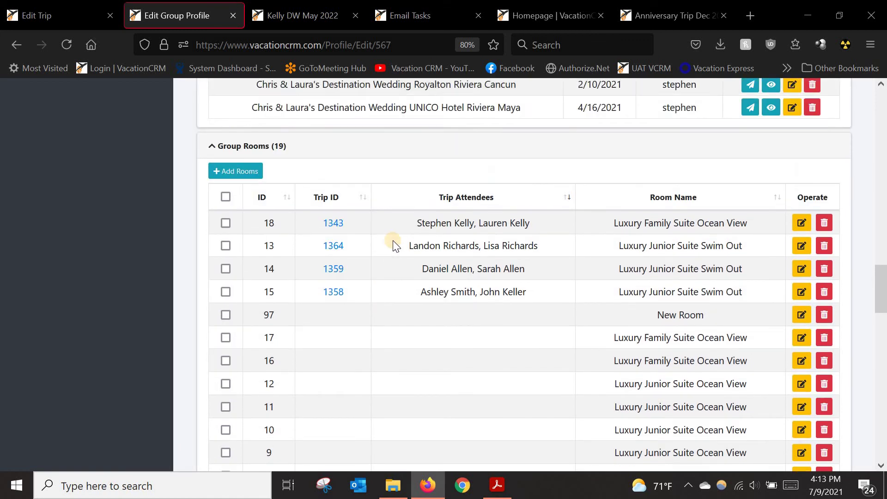
{"action": "scroll", "coordinate": [365, 328], "scroll_direction": "up", "scroll_amount": 6}
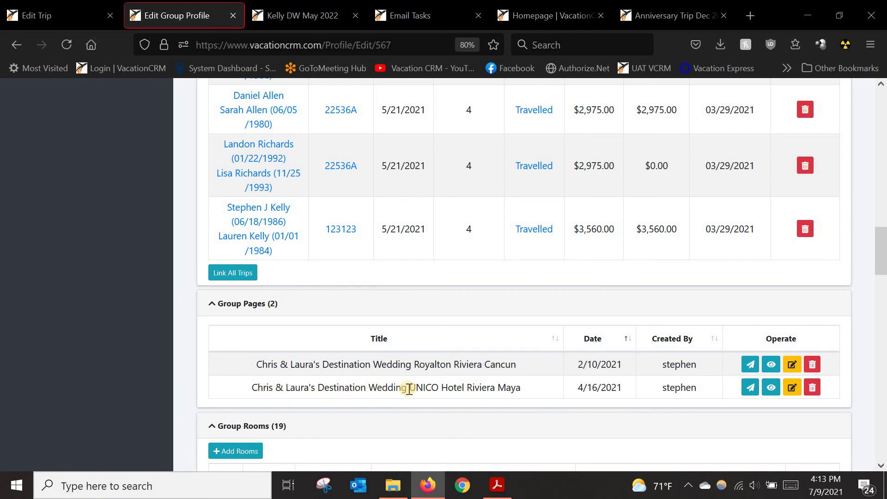
Step: Open the UNICO Hotel Riviera Maya group page and scroll through its contents
{"action": "left_click", "coordinate": [772, 389]}
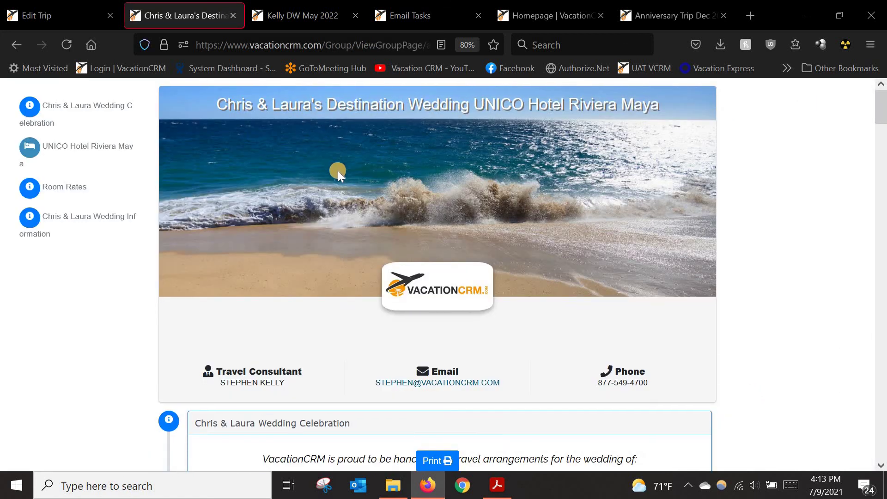
{"action": "scroll", "coordinate": [337, 171], "scroll_direction": "down", "scroll_amount": 3}
{"action": "scroll", "coordinate": [340, 187], "scroll_direction": "down", "scroll_amount": 2}
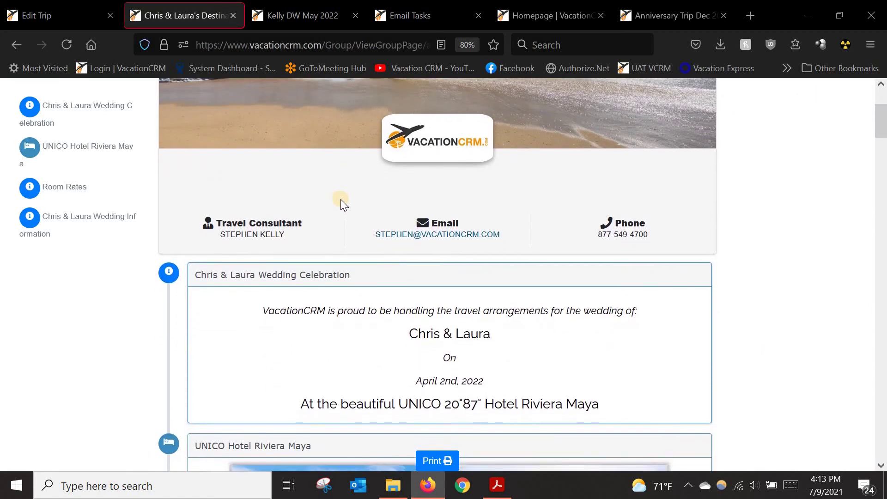
{"action": "scroll", "coordinate": [335, 289], "scroll_direction": "down", "scroll_amount": 2}
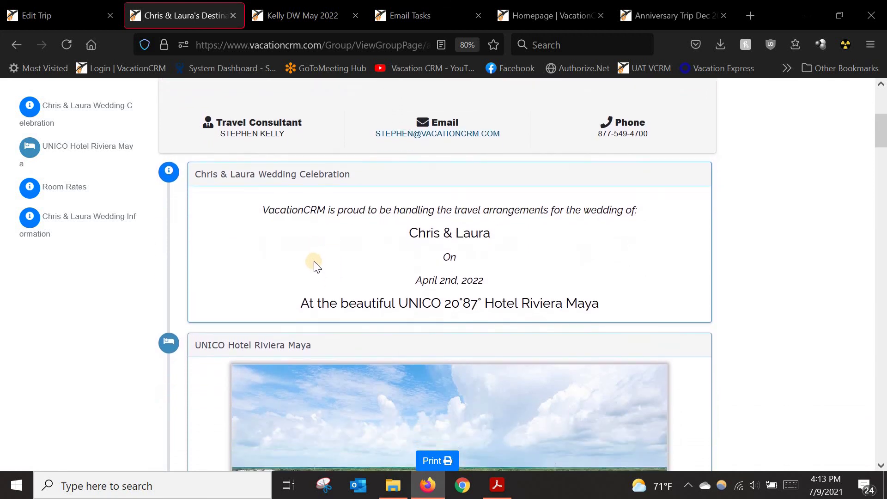
{"action": "scroll", "coordinate": [484, 128], "scroll_direction": "down", "scroll_amount": 1}
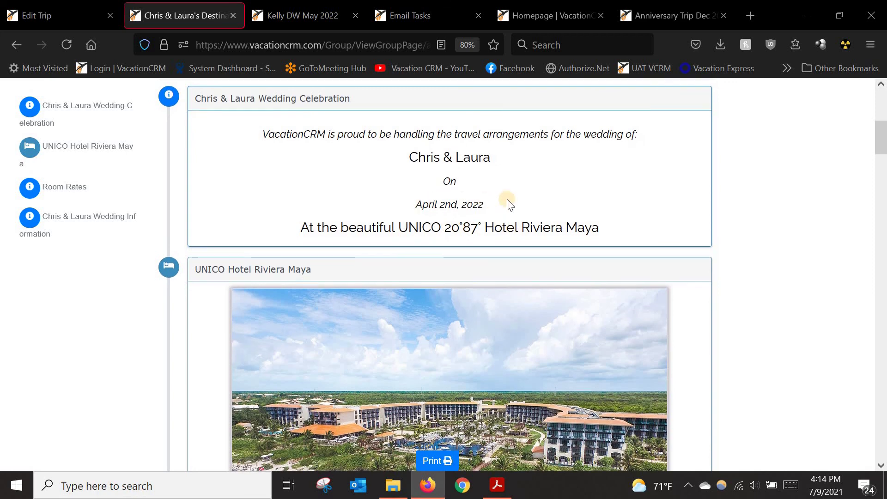
{"action": "scroll", "coordinate": [446, 241], "scroll_direction": "down", "scroll_amount": 5}
{"action": "scroll", "coordinate": [463, 229], "scroll_direction": "down", "scroll_amount": 12}
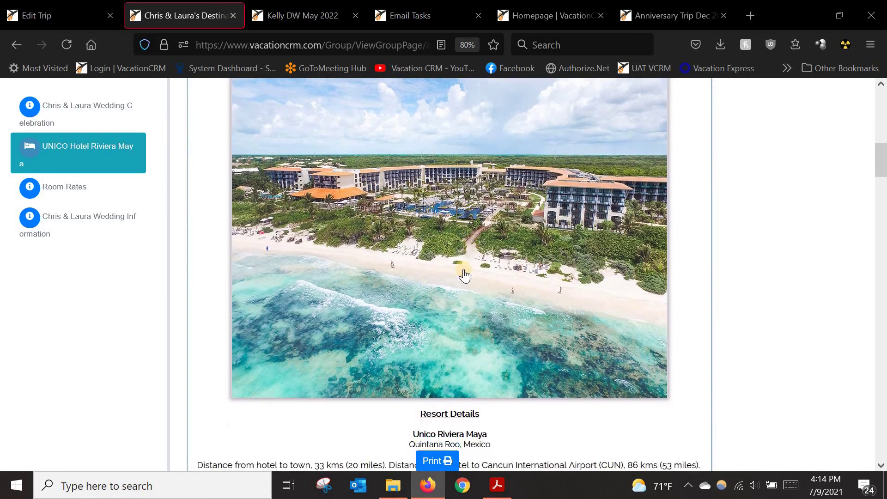
{"action": "scroll", "coordinate": [434, 304], "scroll_direction": "down", "scroll_amount": 12}
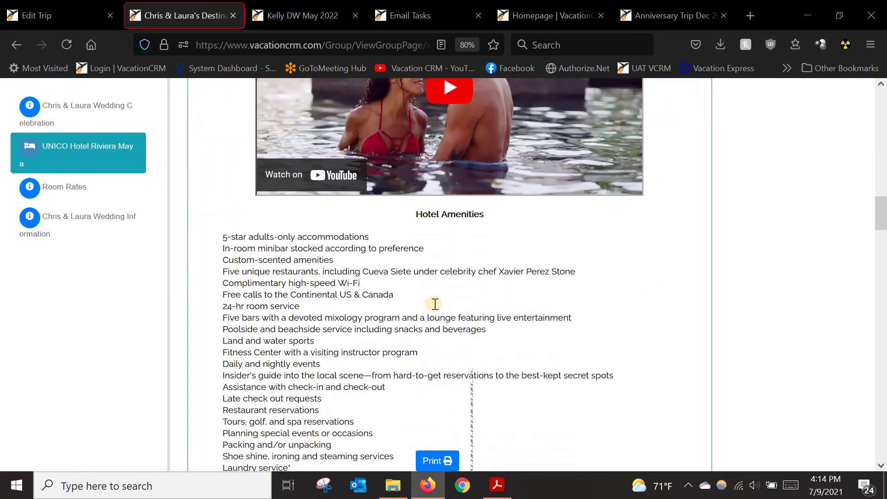
{"action": "scroll", "coordinate": [390, 338], "scroll_direction": "down", "scroll_amount": 7}
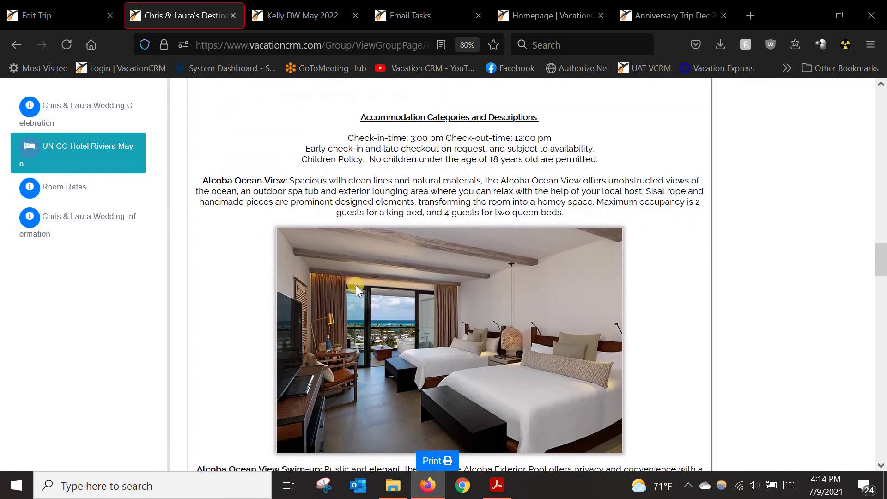
{"action": "scroll", "coordinate": [383, 355], "scroll_direction": "down", "scroll_amount": 14}
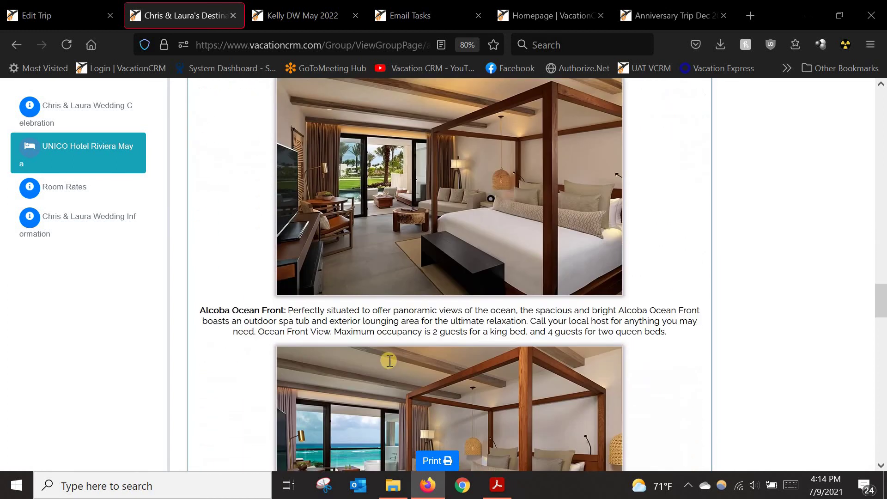
{"action": "scroll", "coordinate": [392, 363], "scroll_direction": "down", "scroll_amount": 5}
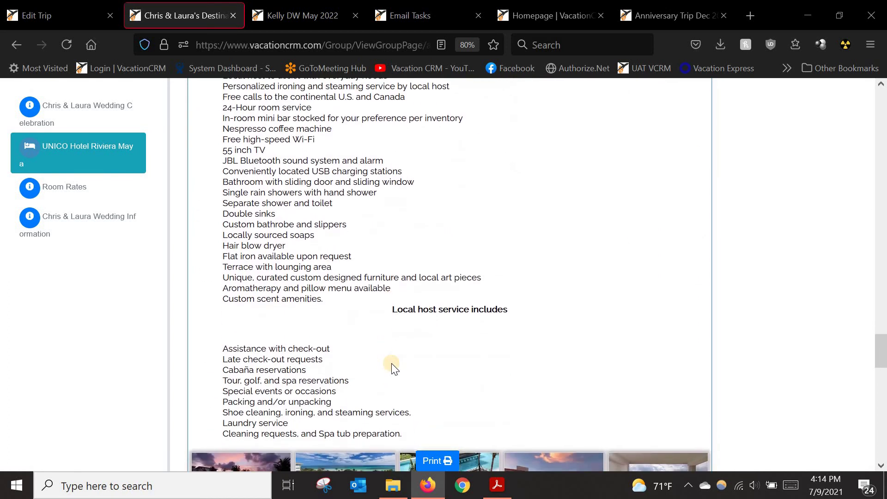
{"action": "scroll", "coordinate": [424, 296], "scroll_direction": "down", "scroll_amount": 10}
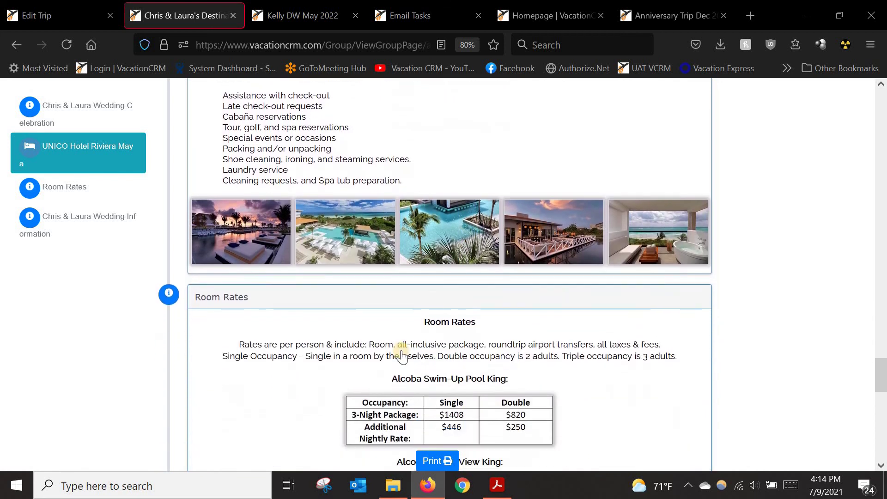
{"action": "scroll", "coordinate": [425, 299], "scroll_direction": "down", "scroll_amount": 7}
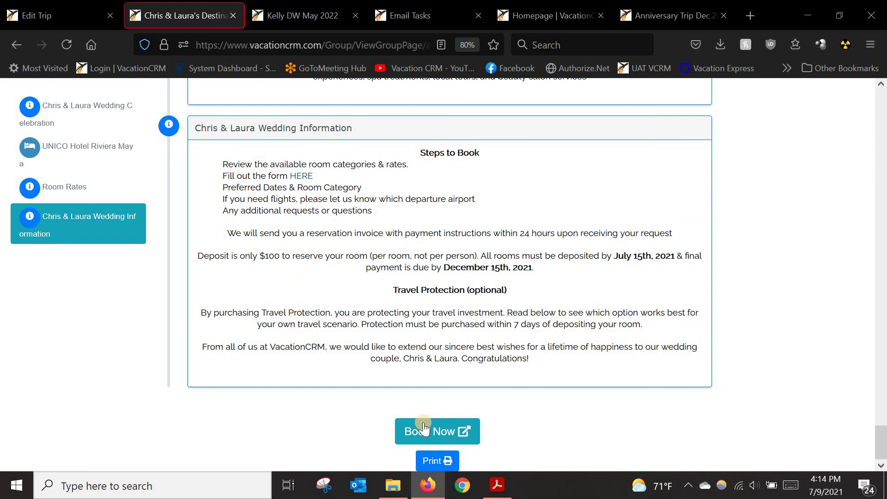
Step: Open the wedding's booking form, look it over, and close it
{"action": "left_click", "coordinate": [407, 432]}
{"action": "scroll", "coordinate": [437, 297], "scroll_direction": "down", "scroll_amount": 5}
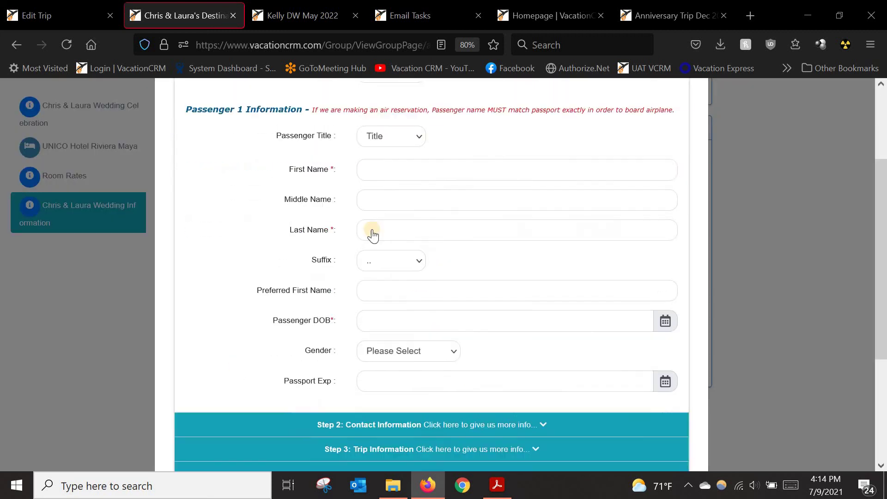
{"action": "scroll", "coordinate": [660, 221], "scroll_direction": "up", "scroll_amount": 5}
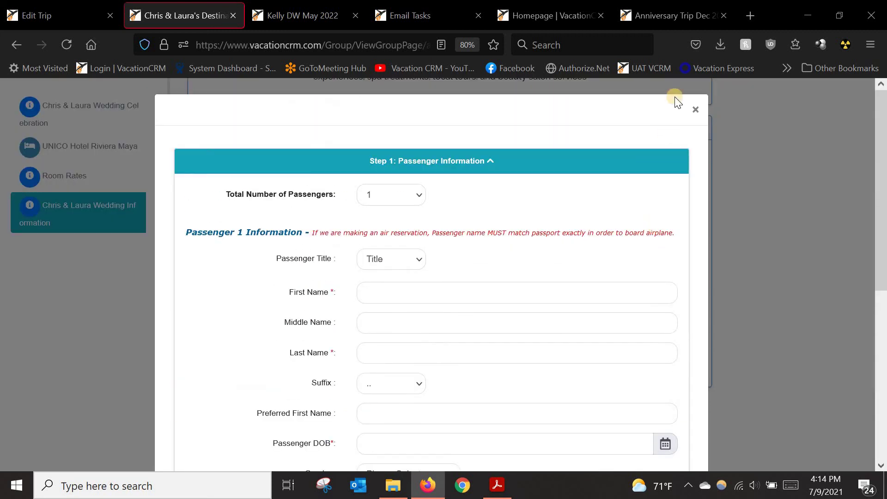
{"action": "left_click", "coordinate": [695, 111]}
Step: Check the page sections and the Edit Trip tab, then return to the Chris & Laura Room Rates
{"action": "left_click", "coordinate": [64, 145]}
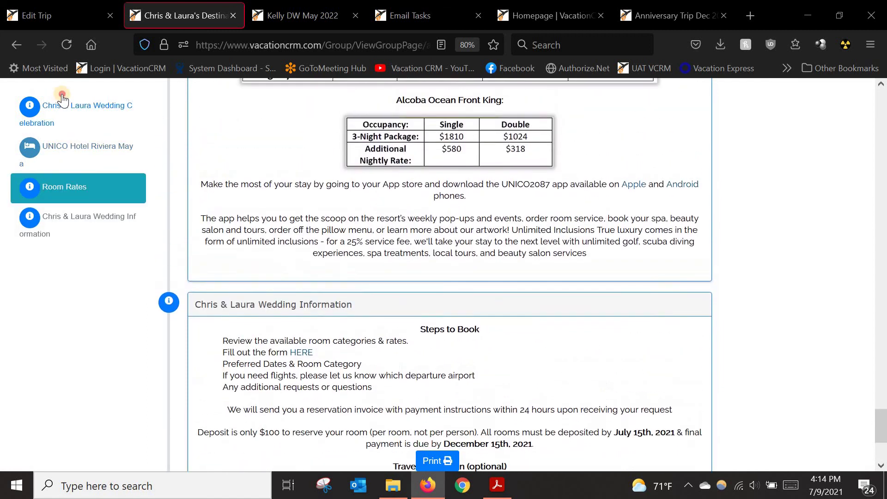
{"action": "left_click", "coordinate": [61, 111]}
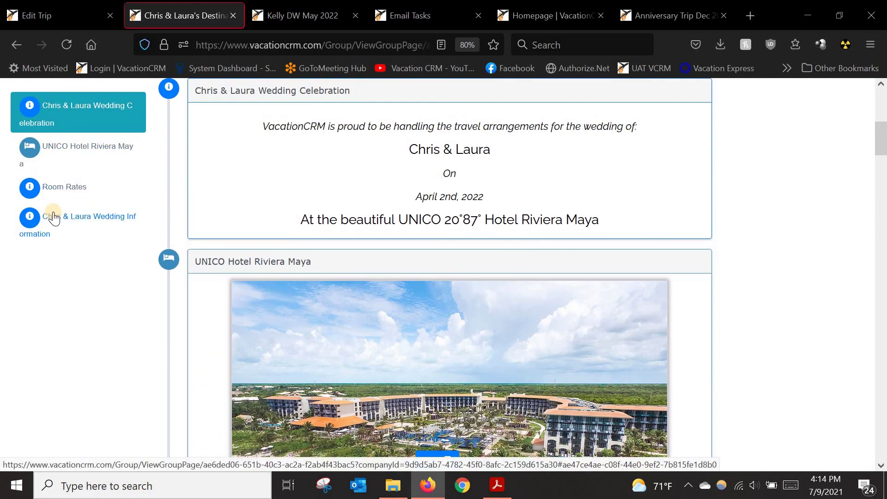
{"action": "left_click", "coordinate": [71, 8]}
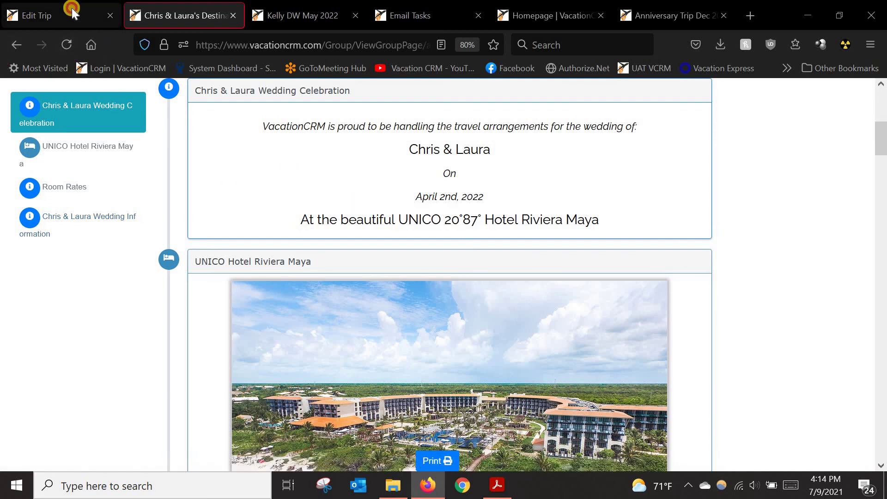
{"action": "left_click", "coordinate": [166, 18]}
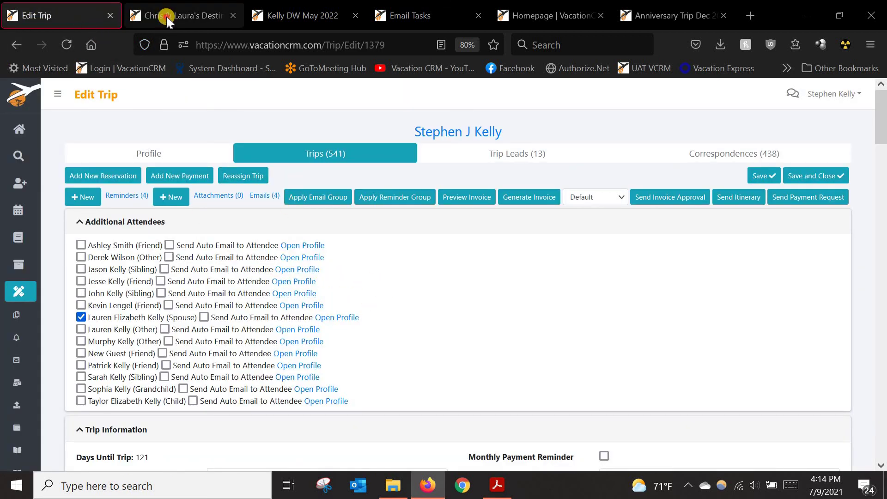
{"action": "left_click", "coordinate": [18, 42]}
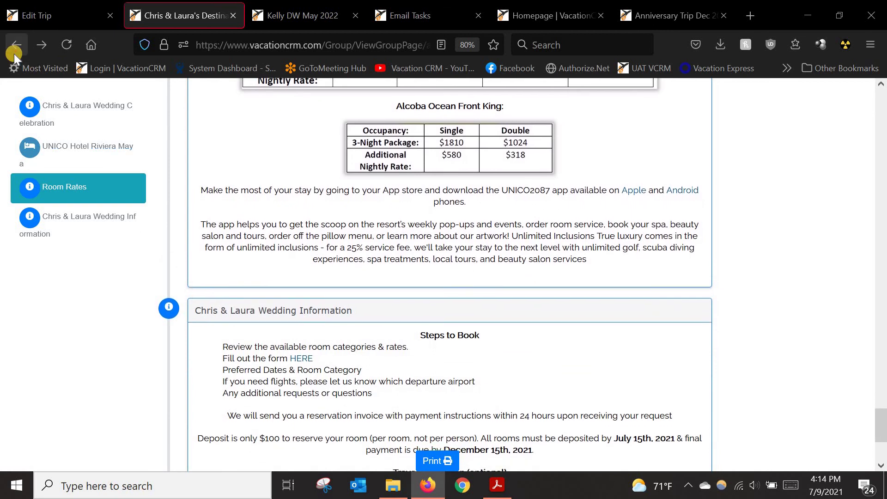
Step: Return to Edit Group Profile through the Back history list and scroll to the top
{"action": "right_click", "coordinate": [16, 48]}
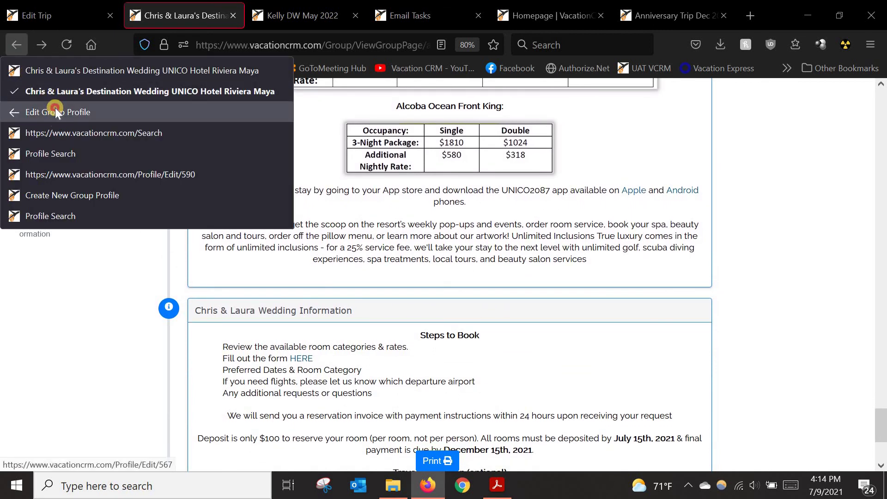
{"action": "left_click", "coordinate": [54, 111]}
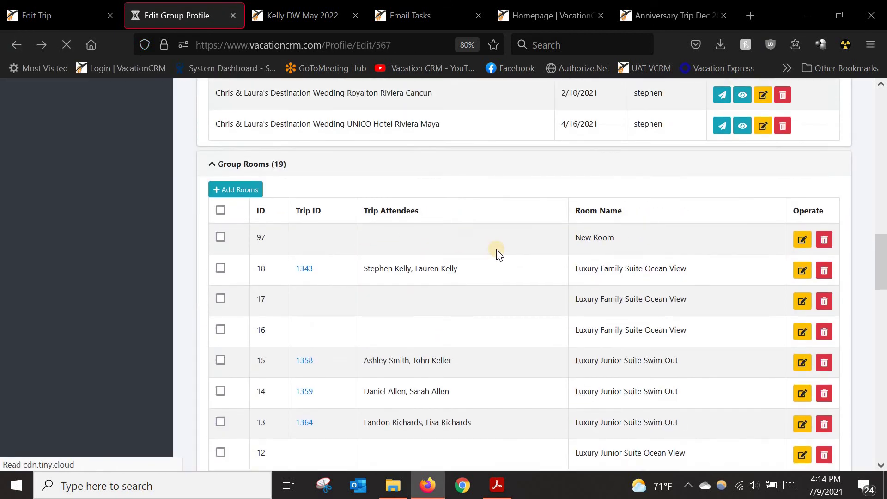
{"action": "scroll", "coordinate": [493, 292], "scroll_direction": "up", "scroll_amount": 10}
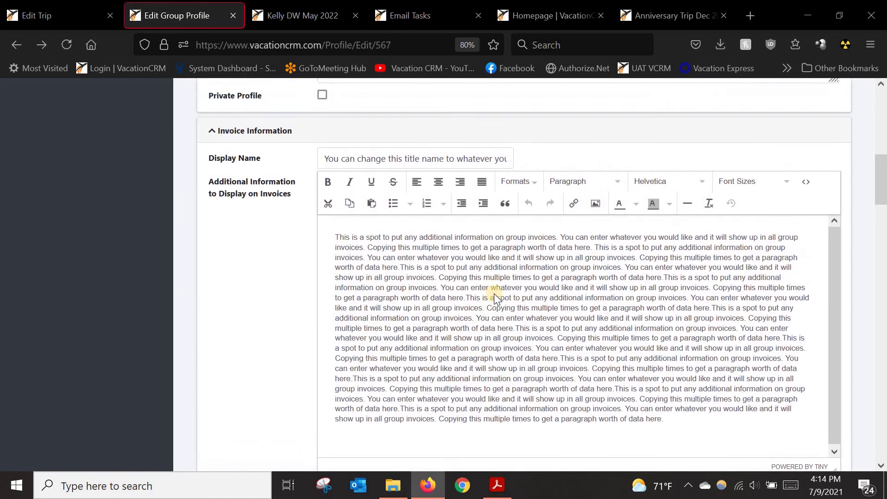
{"action": "scroll", "coordinate": [494, 293], "scroll_direction": "up", "scroll_amount": 10}
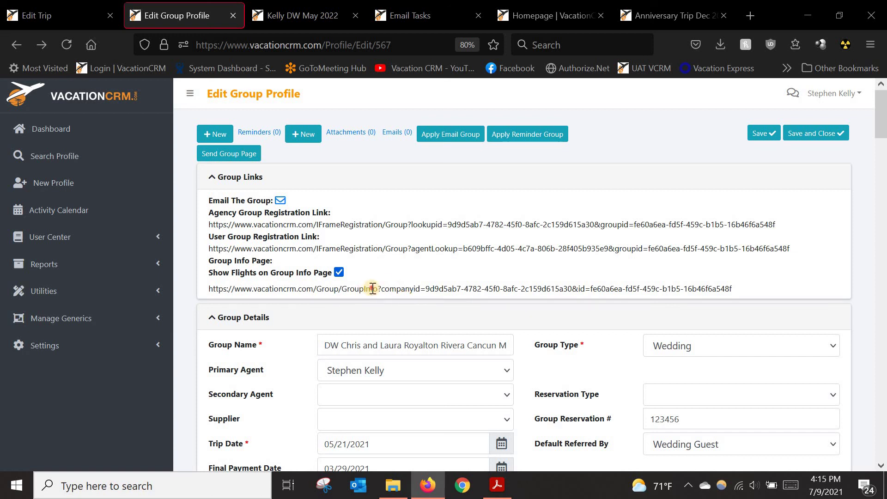
Step: Open the Group Info Page link in a new tab and review its rooms, transportation and flights
{"action": "triple_click", "coordinate": [372, 289]}
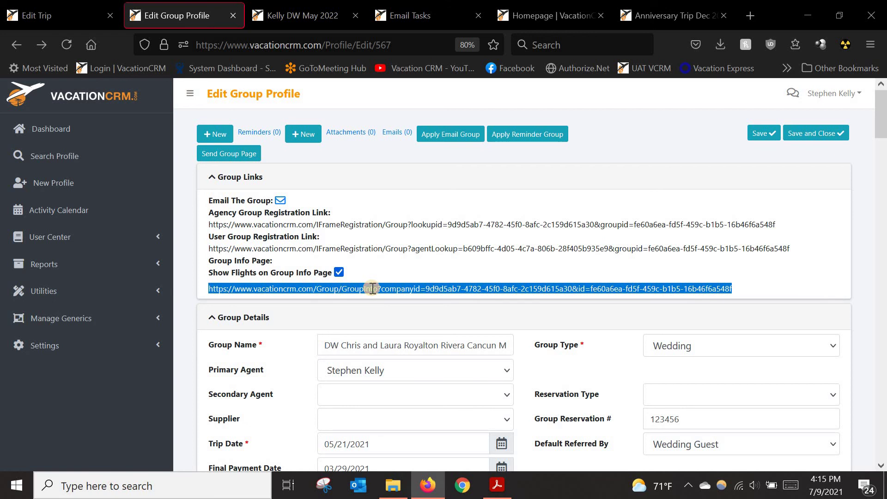
{"action": "right_click", "coordinate": [373, 289]}
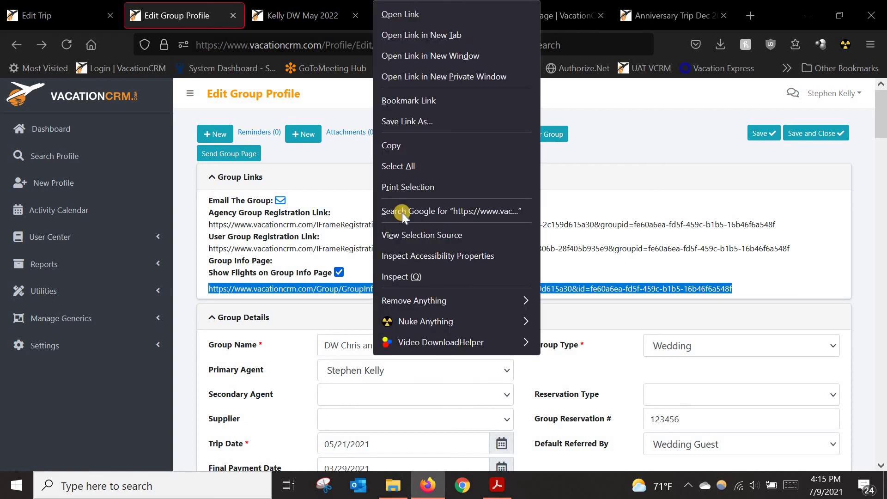
{"action": "left_click", "coordinate": [413, 35]}
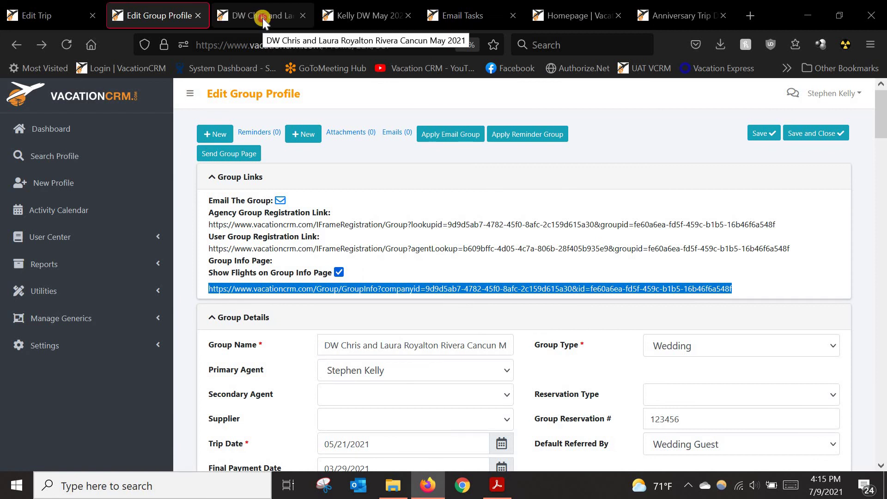
{"action": "left_click", "coordinate": [263, 18]}
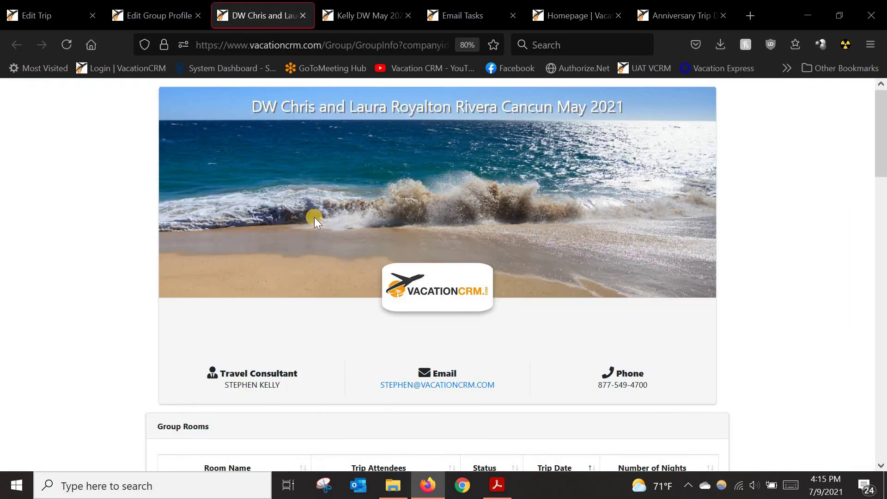
{"action": "scroll", "coordinate": [112, 361], "scroll_direction": "down", "scroll_amount": 3}
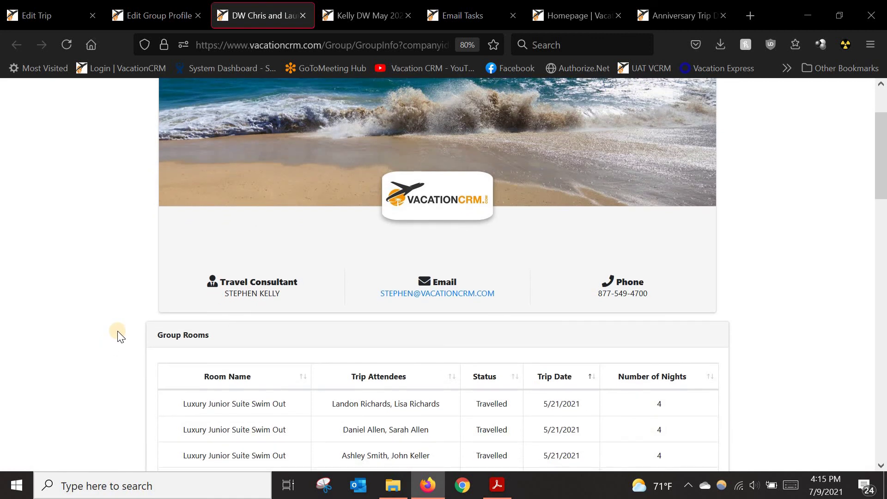
{"action": "scroll", "coordinate": [97, 378], "scroll_direction": "down", "scroll_amount": 3}
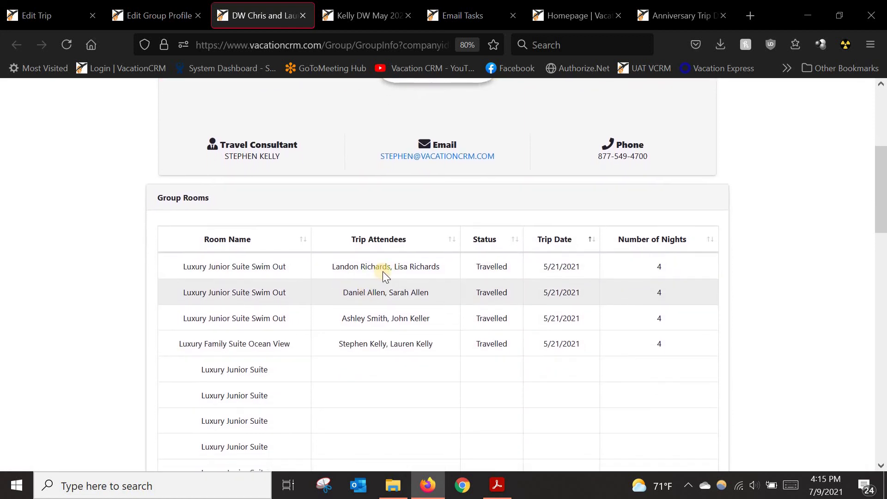
{"action": "scroll", "coordinate": [331, 312], "scroll_direction": "down", "scroll_amount": 1}
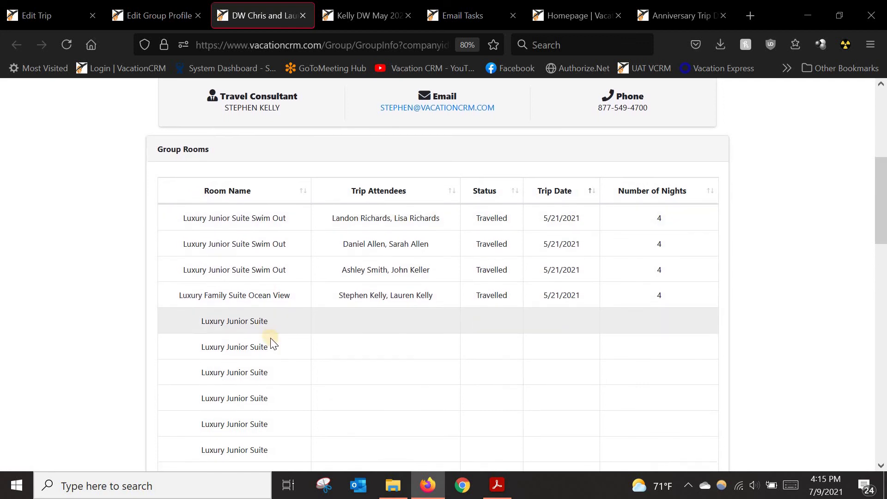
{"action": "scroll", "coordinate": [272, 345], "scroll_direction": "down", "scroll_amount": 2}
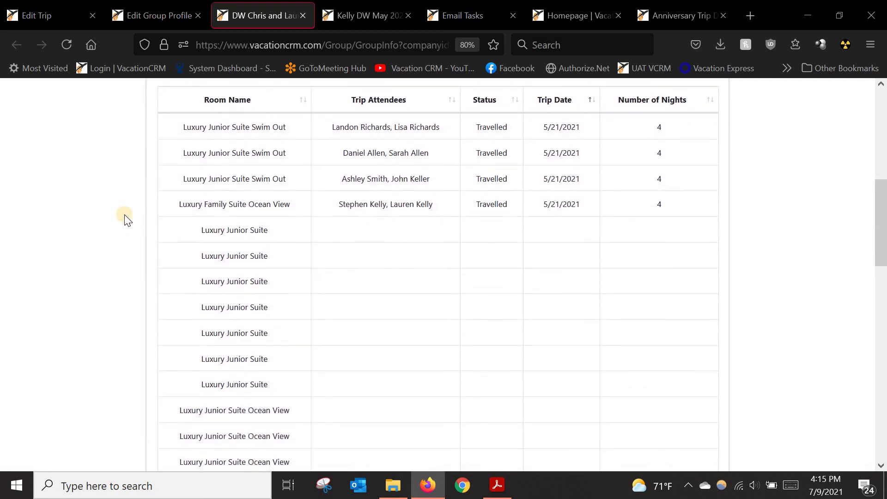
Step: Check the group profile editor, then continue down the group info page
{"action": "left_click", "coordinate": [158, 18]}
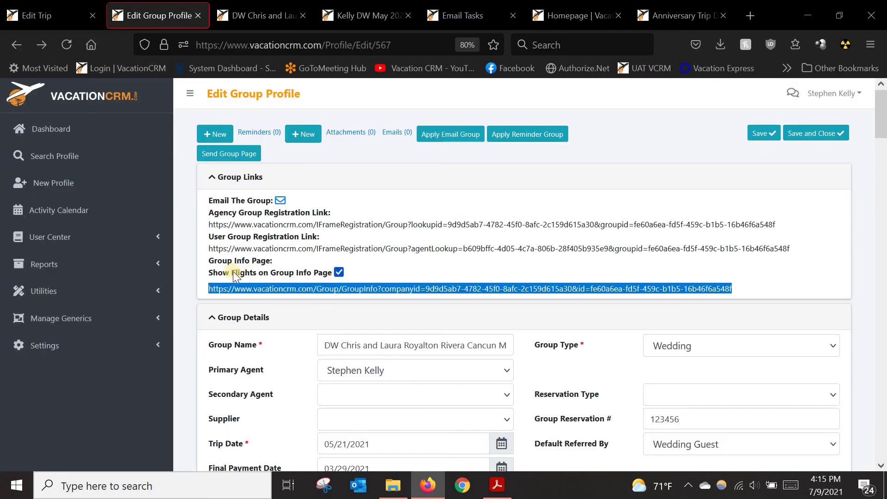
{"action": "left_click", "coordinate": [340, 273]}
{"action": "left_click", "coordinate": [246, 15]}
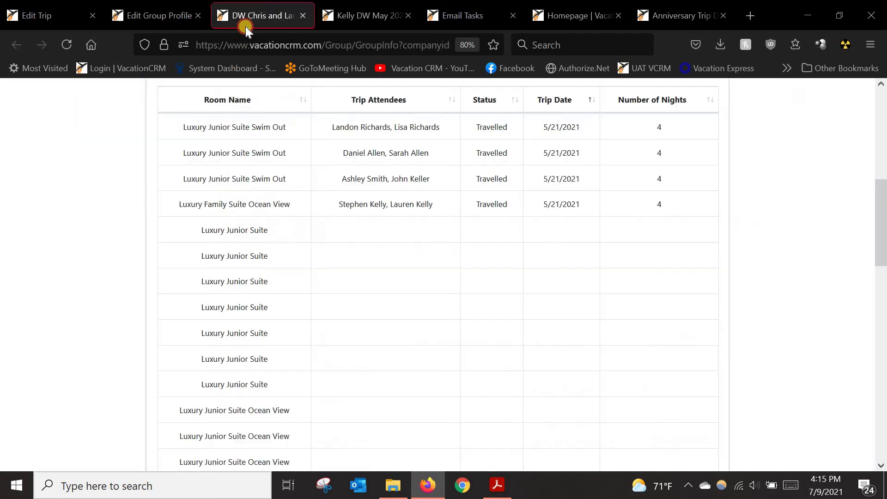
{"action": "scroll", "coordinate": [288, 224], "scroll_direction": "down", "scroll_amount": 5}
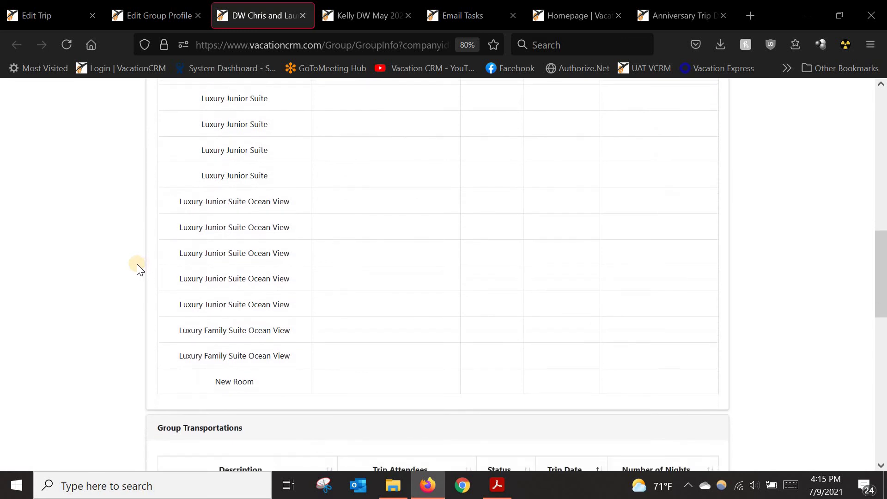
{"action": "scroll", "coordinate": [137, 265], "scroll_direction": "down", "scroll_amount": 9}
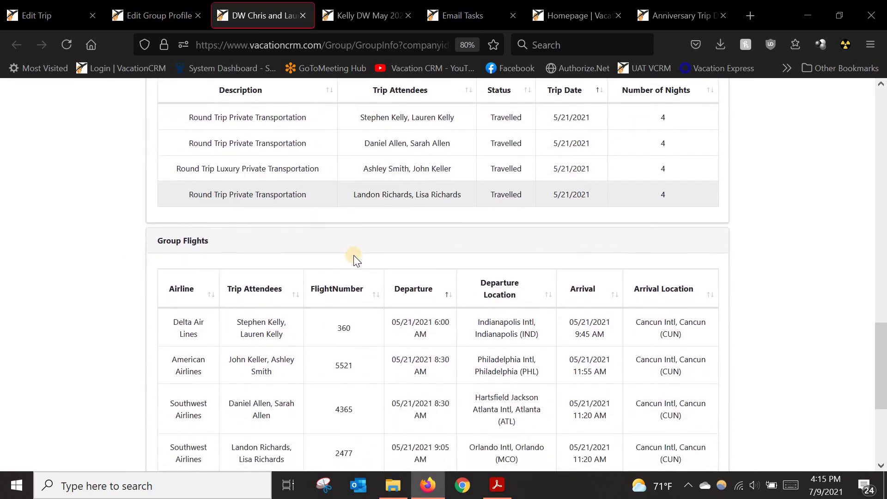
Step: Sort the group flights by Arrival, then by Departure
{"action": "scroll", "coordinate": [353, 255], "scroll_direction": "down", "scroll_amount": 3}
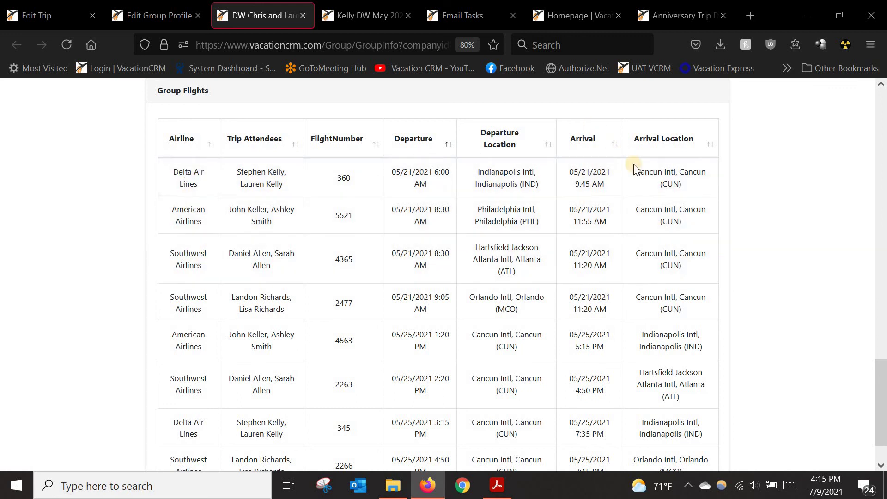
{"action": "left_click", "coordinate": [616, 148]}
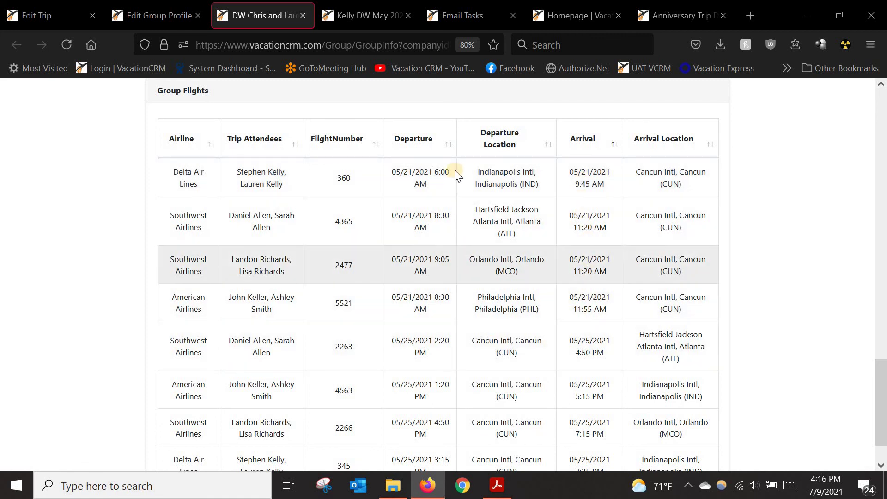
{"action": "left_click", "coordinate": [447, 147]}
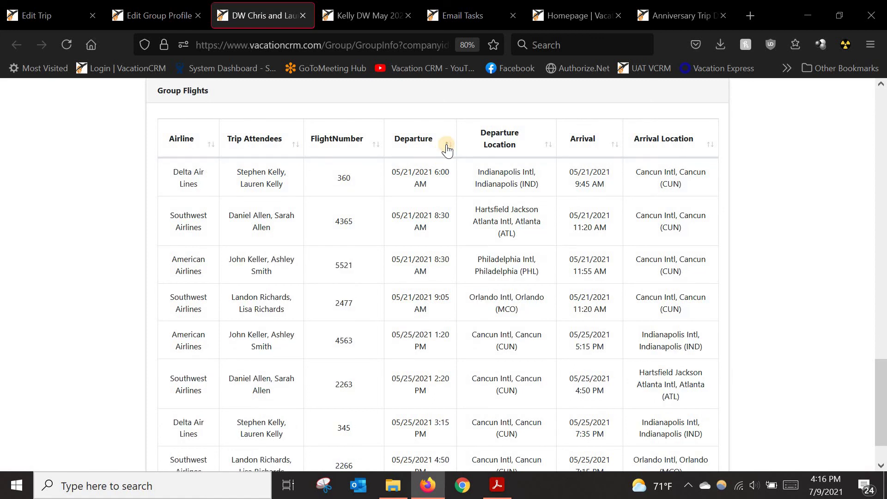
{"action": "scroll", "coordinate": [416, 193], "scroll_direction": "down", "scroll_amount": 2}
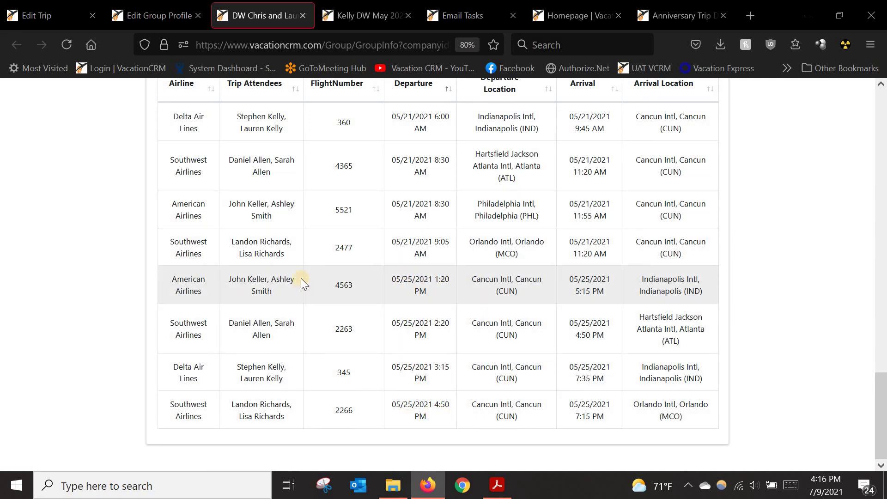
{"action": "scroll", "coordinate": [127, 273], "scroll_direction": "up", "scroll_amount": 1}
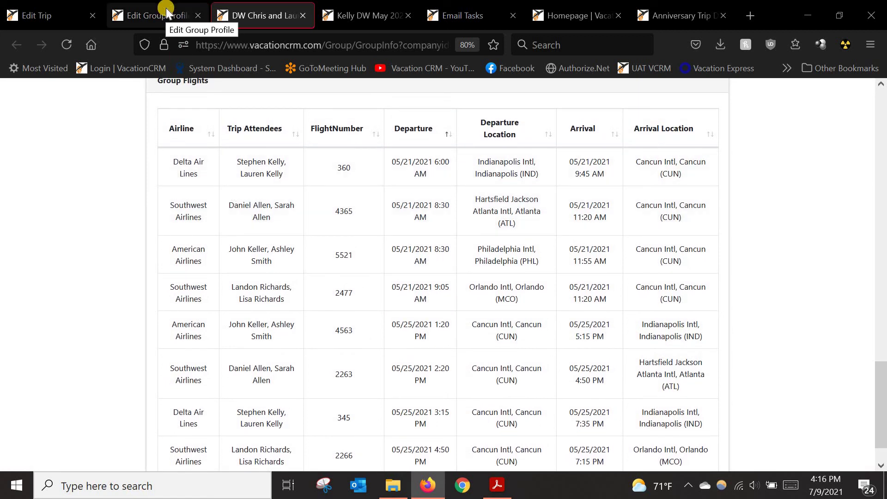
Step: Close the group info tab and expand Reports on the Edit Group Profile page
{"action": "left_click", "coordinate": [303, 16]}
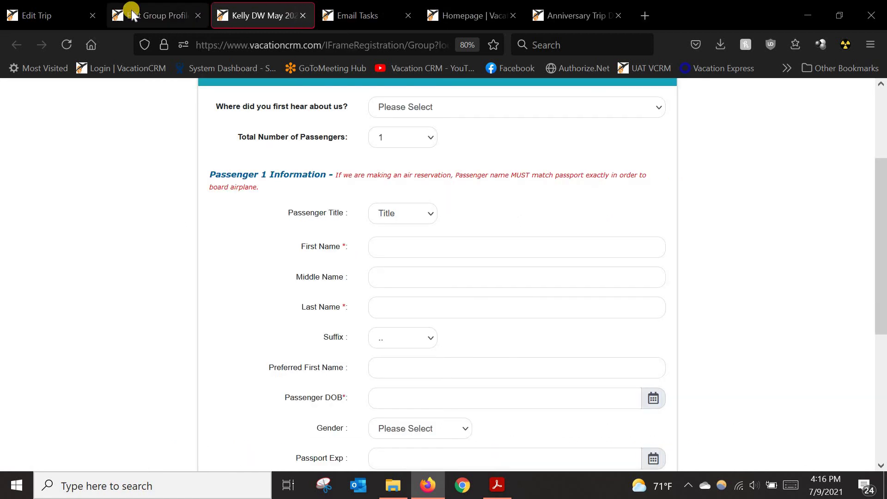
{"action": "left_click", "coordinate": [149, 17]}
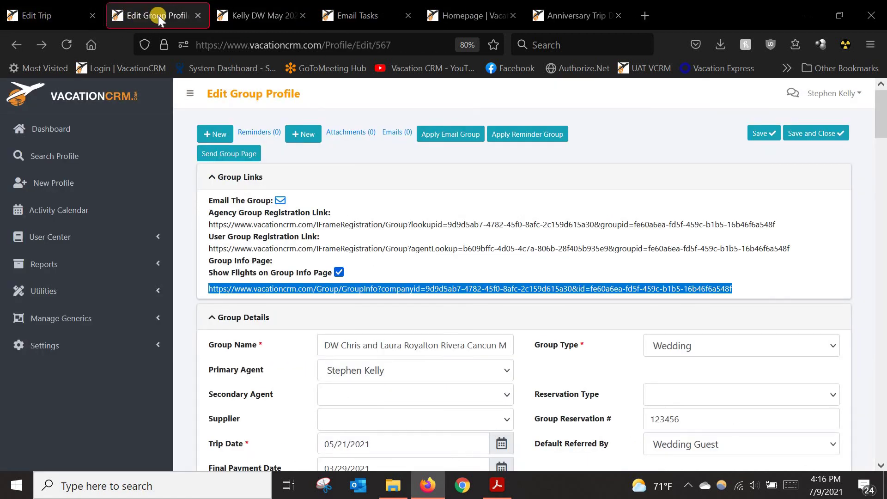
{"action": "left_click", "coordinate": [70, 265]}
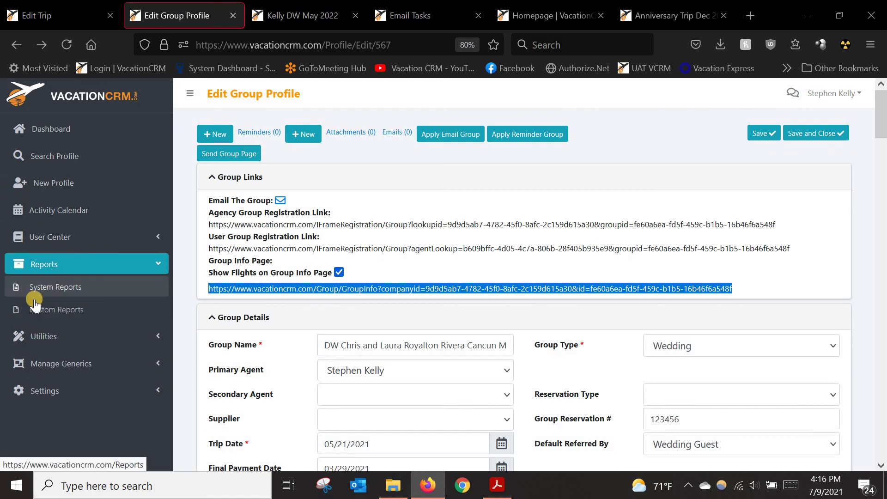
Step: Open System Reports in a new tab and collapse the sidebar to widen the report list
{"action": "middle_click", "coordinate": [51, 288]}
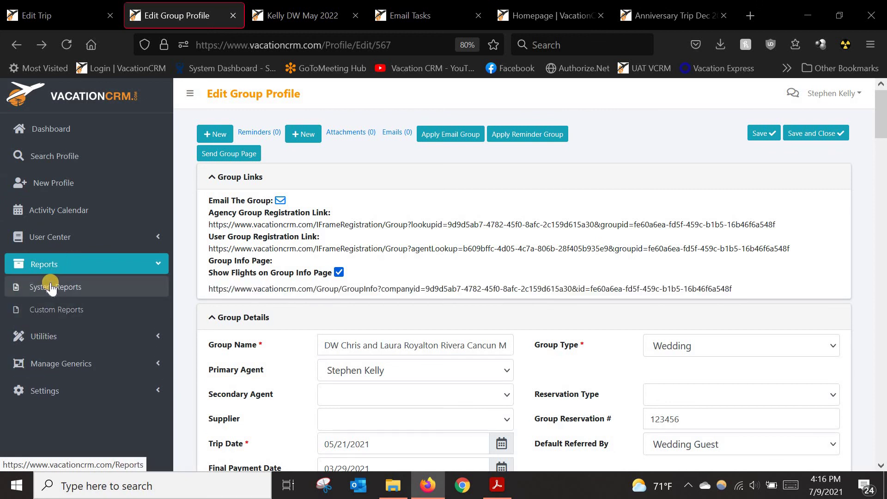
{"action": "left_click", "coordinate": [257, 9]}
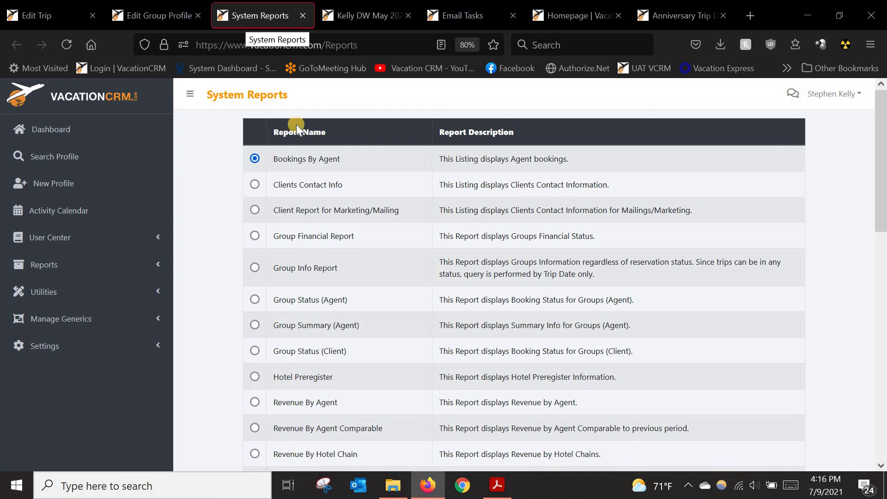
{"action": "scroll", "coordinate": [217, 351], "scroll_direction": "down", "scroll_amount": 5}
{"action": "scroll", "coordinate": [211, 343], "scroll_direction": "down", "scroll_amount": 10}
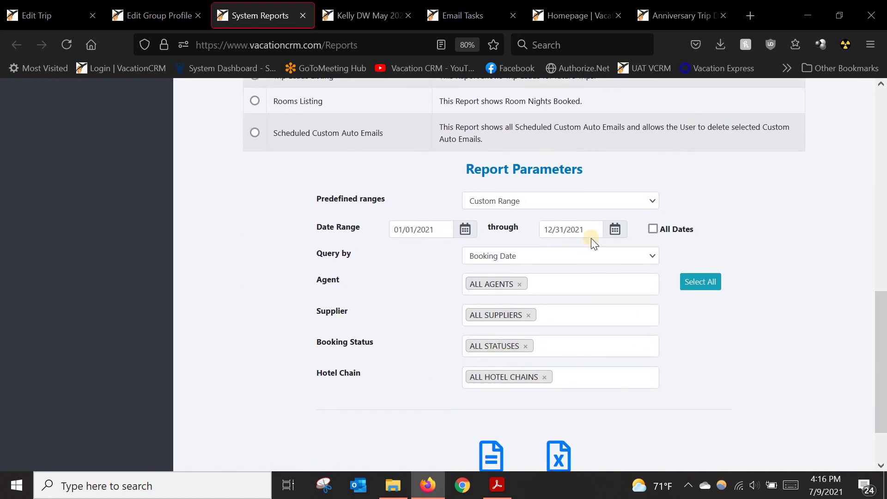
{"action": "scroll", "coordinate": [399, 215], "scroll_direction": "up", "scroll_amount": 6}
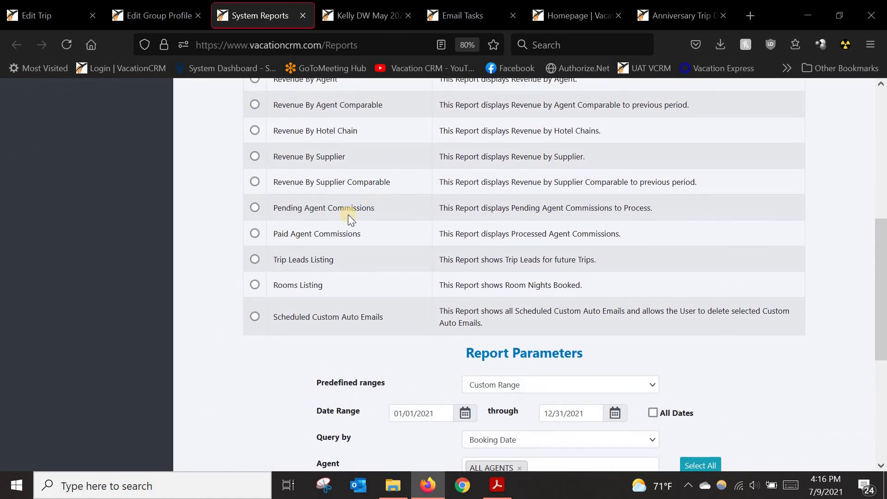
{"action": "scroll", "coordinate": [327, 225], "scroll_direction": "up", "scroll_amount": 8}
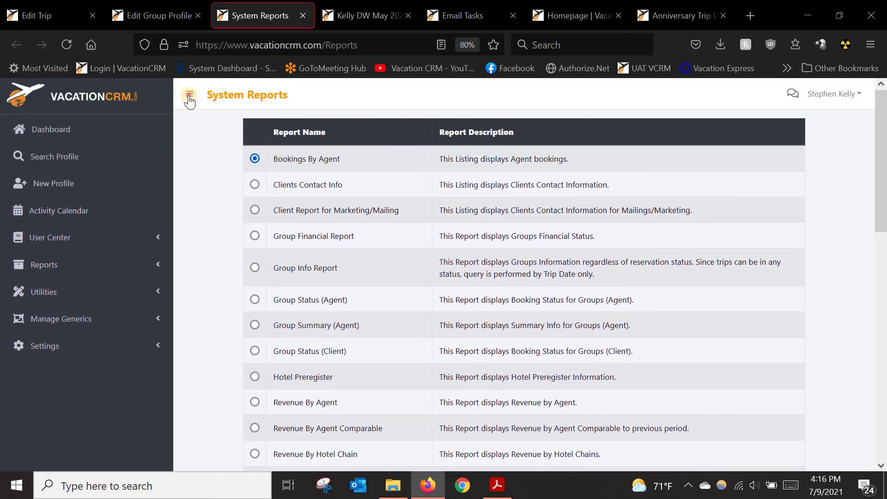
{"action": "left_click", "coordinate": [189, 95]}
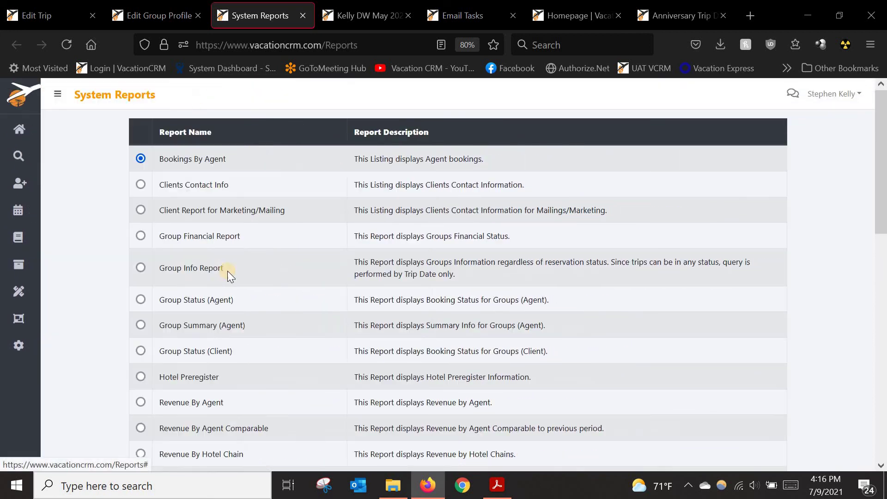
{"action": "scroll", "coordinate": [134, 309], "scroll_direction": "down", "scroll_amount": 5}
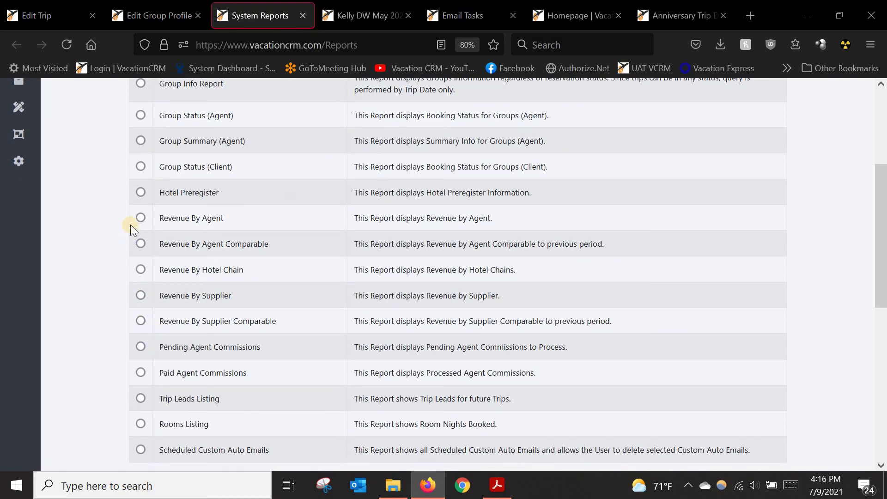
Step: Show the Revenue By Agent report for 01/01/2021–12/31/2021 on screen, queried by Trip Date
{"action": "left_click", "coordinate": [141, 217]}
{"action": "scroll", "coordinate": [379, 291], "scroll_direction": "down", "scroll_amount": 6}
{"action": "left_click", "coordinate": [417, 287]}
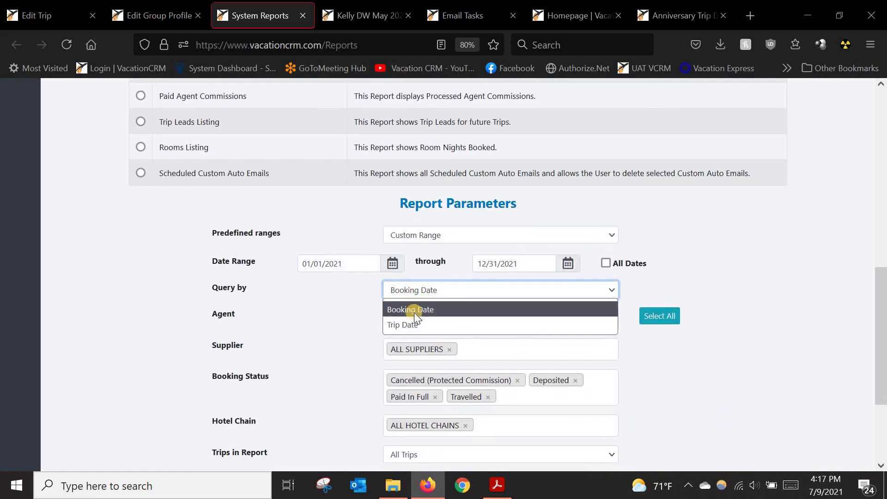
{"action": "left_click", "coordinate": [403, 324]}
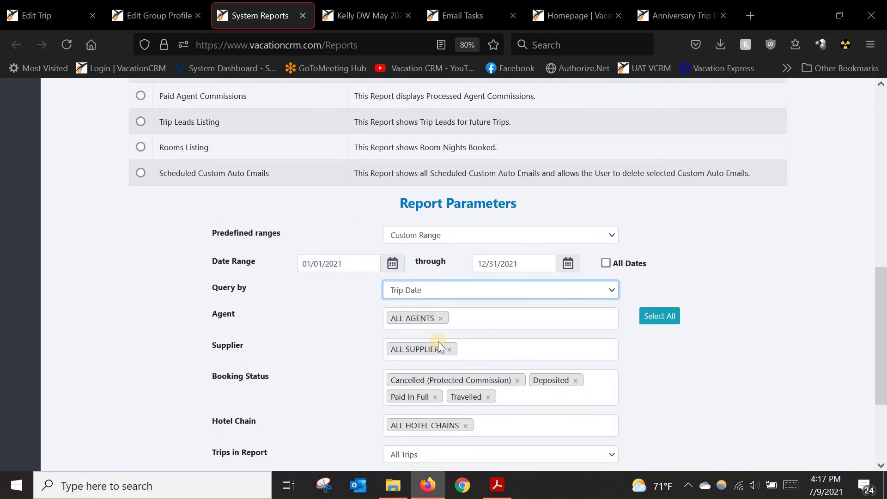
{"action": "scroll", "coordinate": [438, 343], "scroll_direction": "down", "scroll_amount": 3}
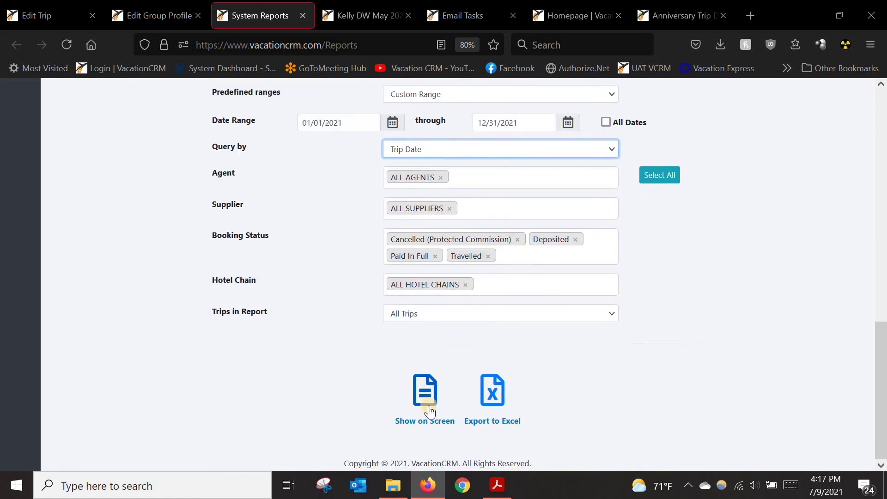
{"action": "left_click", "coordinate": [425, 392]}
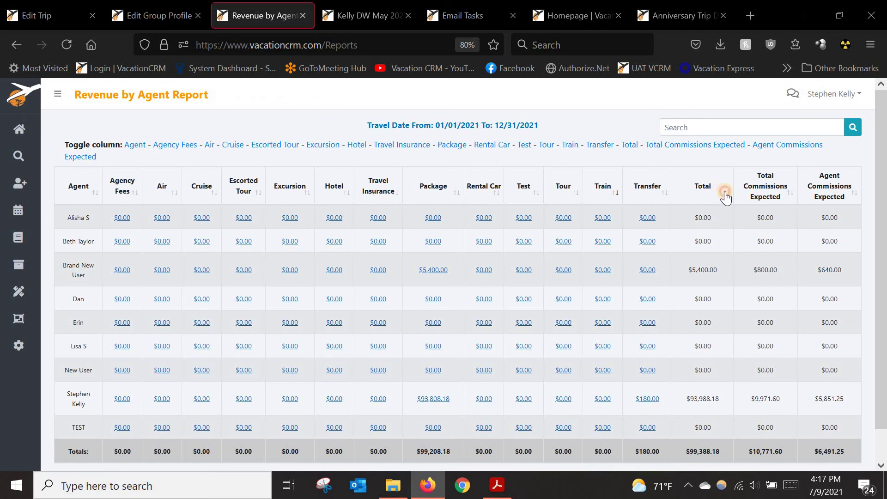
Step: Sort the agents by Total revenue, highest first, then go back to System Reports
{"action": "left_click", "coordinate": [725, 196]}
{"action": "left_click", "coordinate": [726, 197]}
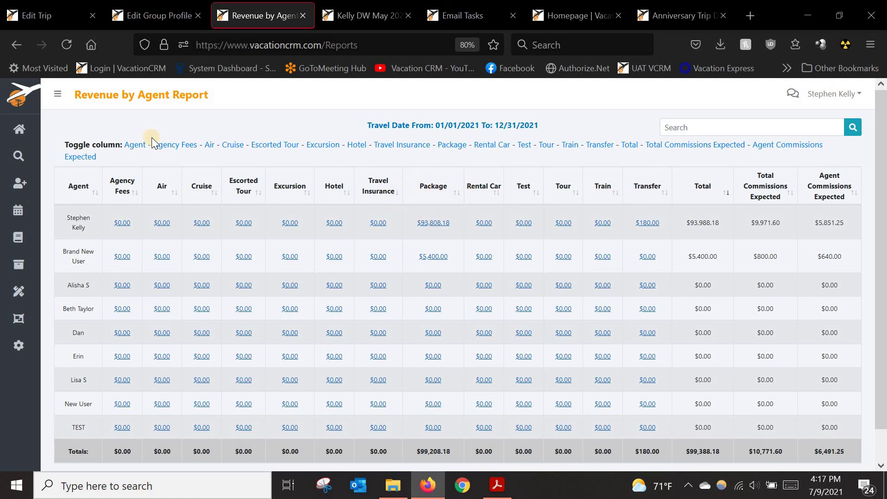
{"action": "left_click", "coordinate": [18, 46]}
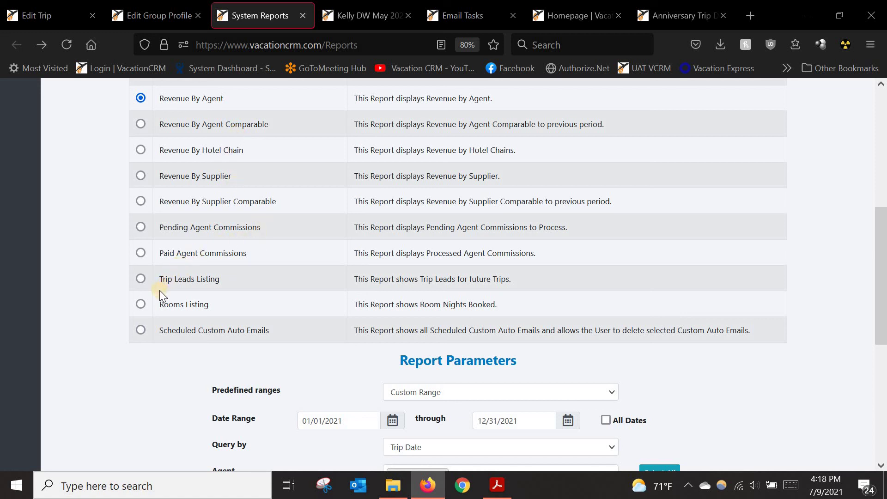
Step: Scroll up the System Reports list and select Bookings By Agent
{"action": "scroll", "coordinate": [160, 295], "scroll_direction": "up", "scroll_amount": 3}
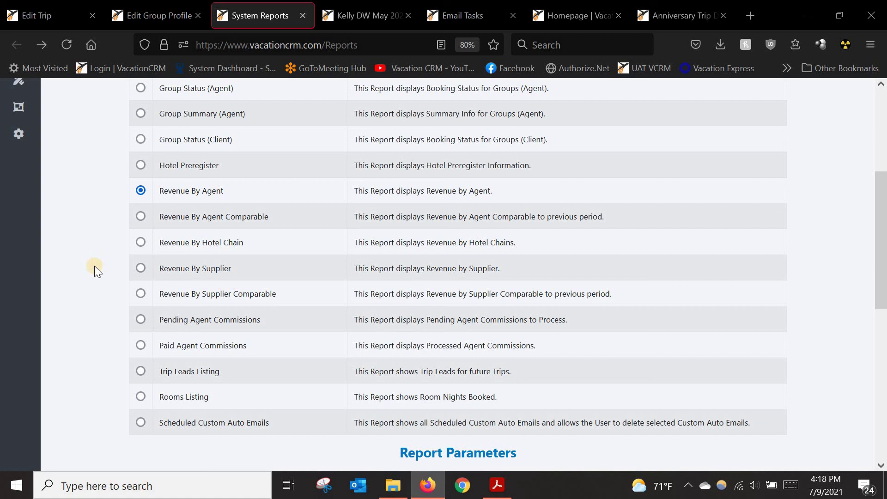
{"action": "scroll", "coordinate": [95, 267], "scroll_direction": "up", "scroll_amount": 4}
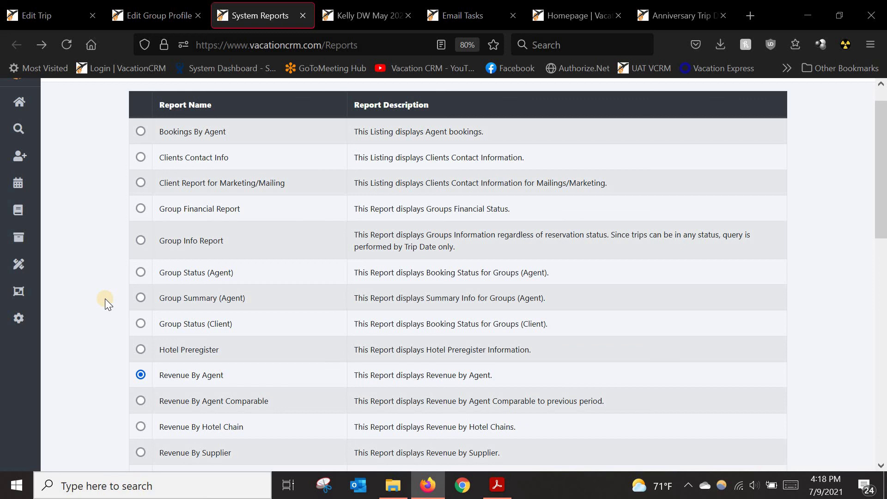
{"action": "left_click", "coordinate": [141, 132]}
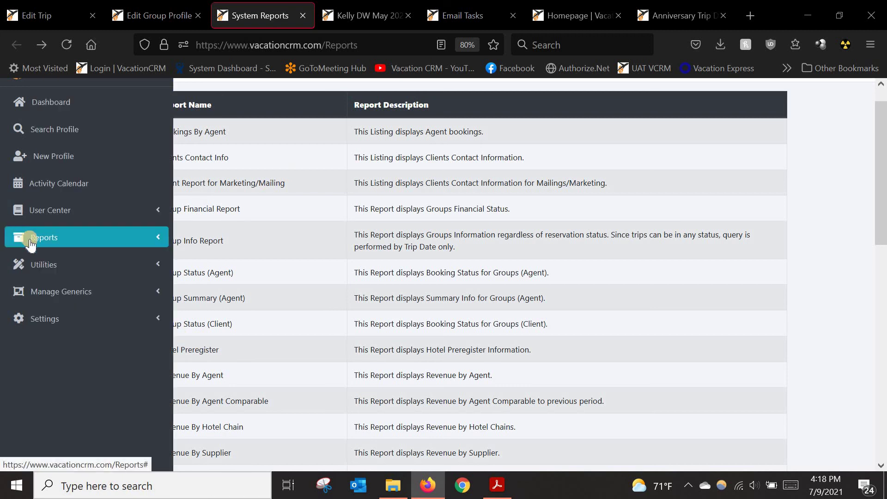
Step: Go to Reports > Custom Reports and open the System Reports folder
{"action": "left_click", "coordinate": [34, 239]}
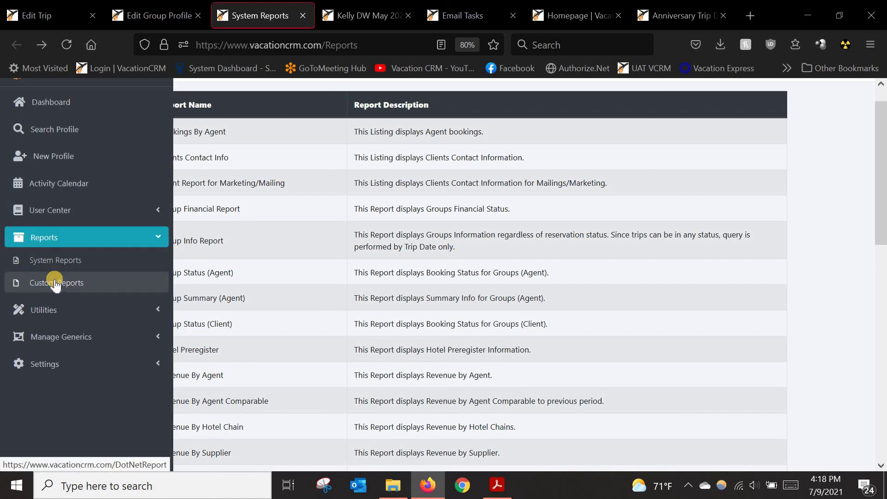
{"action": "left_click", "coordinate": [55, 283]}
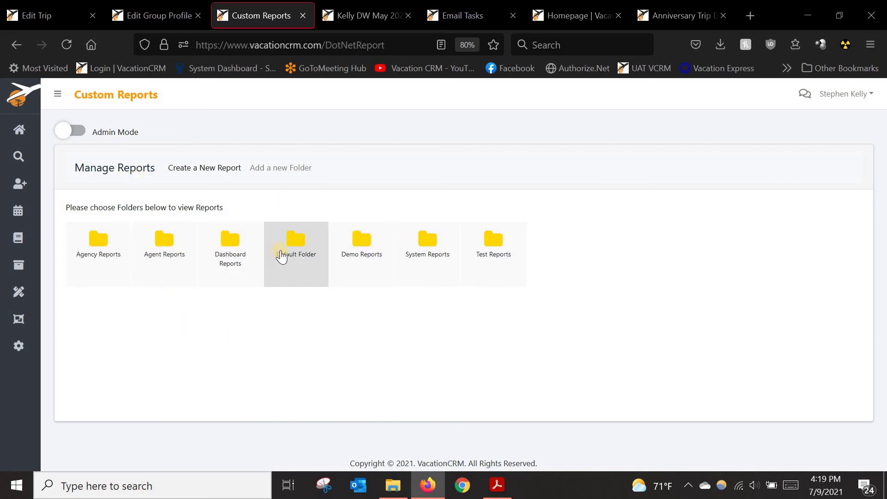
{"action": "left_click", "coordinate": [418, 248]}
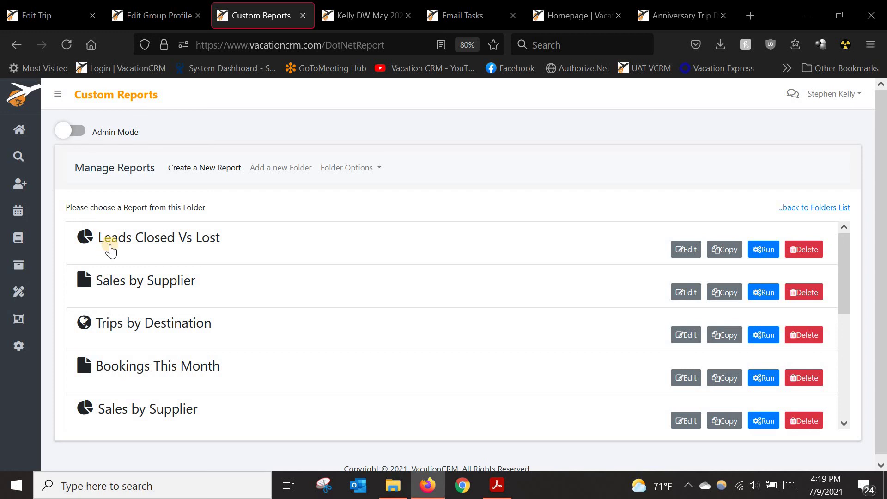
Step: Run the Leads Closed Vs Lost report and expand the Lost leads detail rows
{"action": "left_click", "coordinate": [760, 250]}
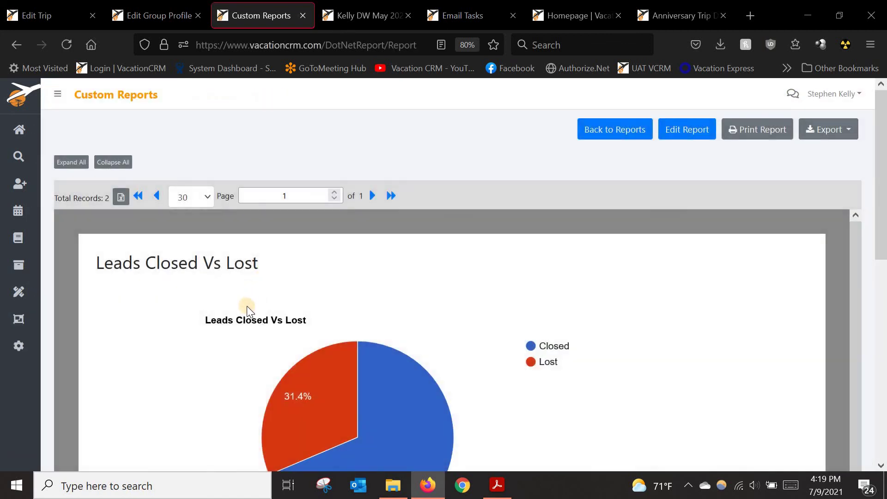
{"action": "scroll", "coordinate": [173, 313], "scroll_direction": "down", "scroll_amount": 3}
{"action": "mouse_move", "coordinate": [436, 338]}
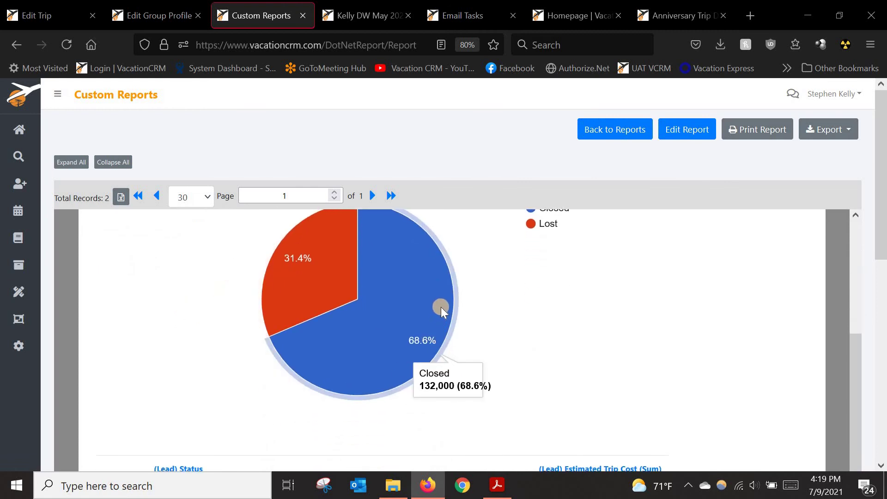
{"action": "scroll", "coordinate": [183, 318], "scroll_direction": "down", "scroll_amount": 1}
{"action": "scroll", "coordinate": [184, 318], "scroll_direction": "down", "scroll_amount": 2}
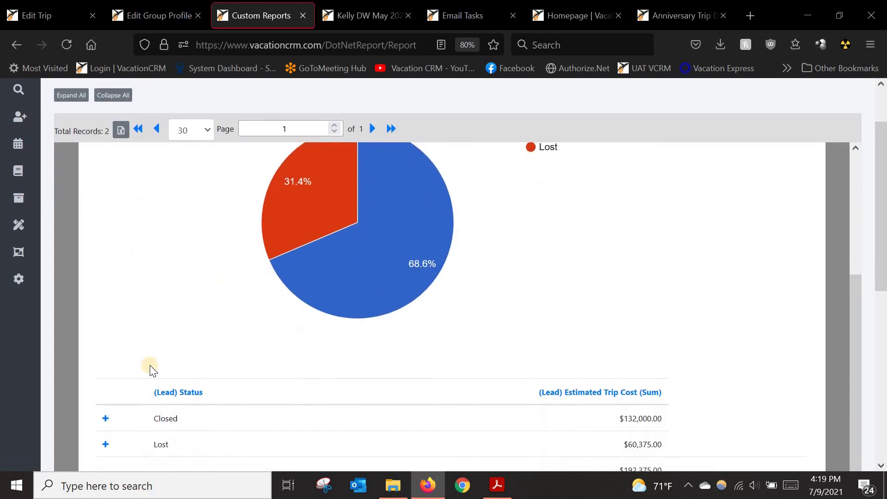
{"action": "left_click", "coordinate": [105, 434]}
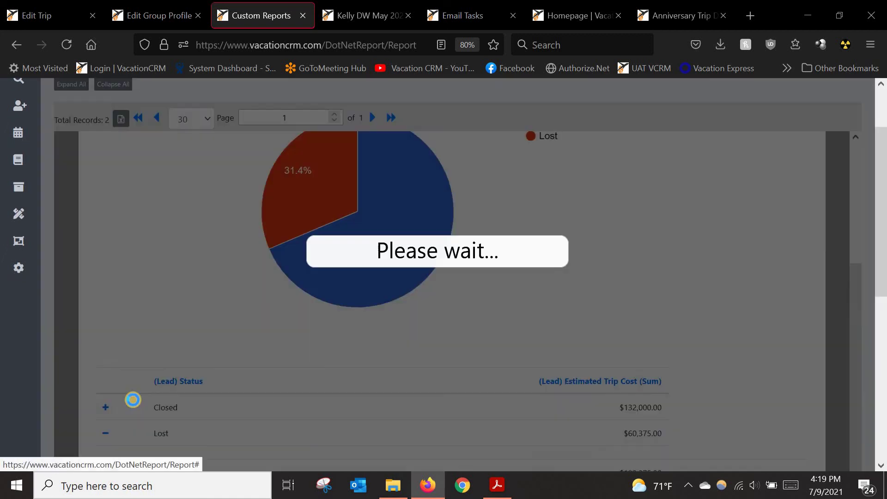
Step: Collapse the Lost leads details and return to the custom reports list
{"action": "scroll", "coordinate": [190, 384], "scroll_direction": "down", "scroll_amount": 3}
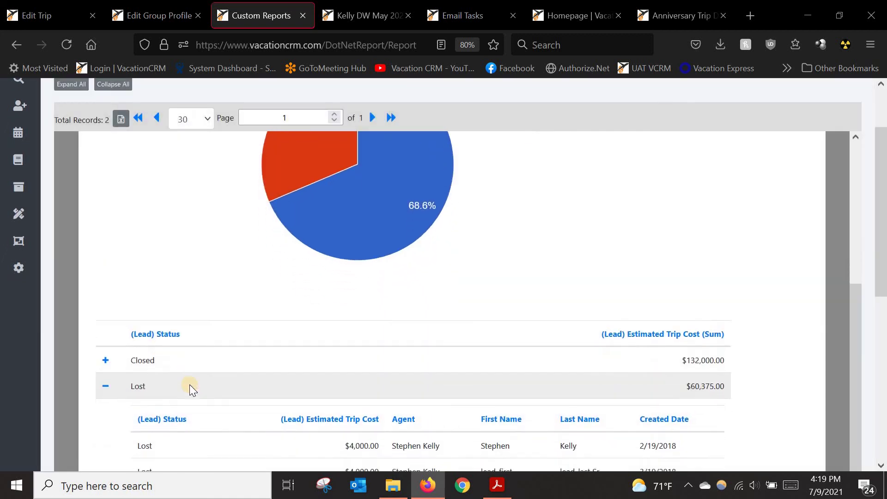
{"action": "scroll", "coordinate": [301, 415], "scroll_direction": "down", "scroll_amount": 1}
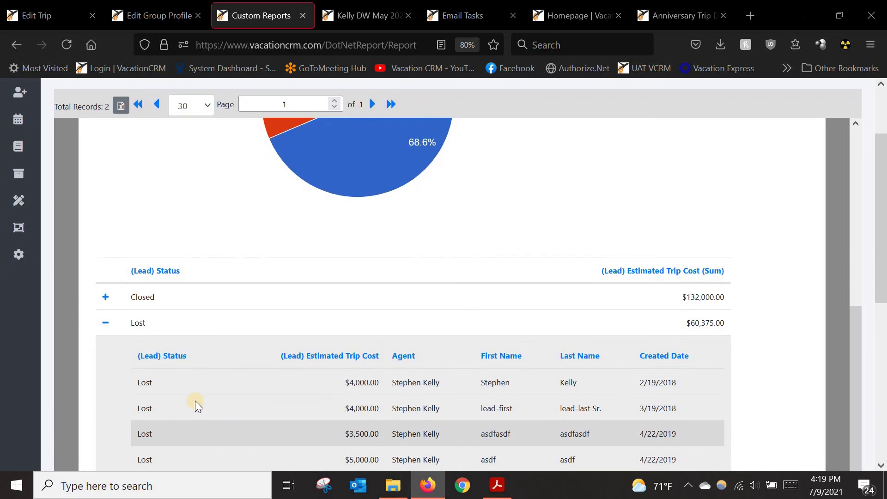
{"action": "left_click", "coordinate": [106, 319]}
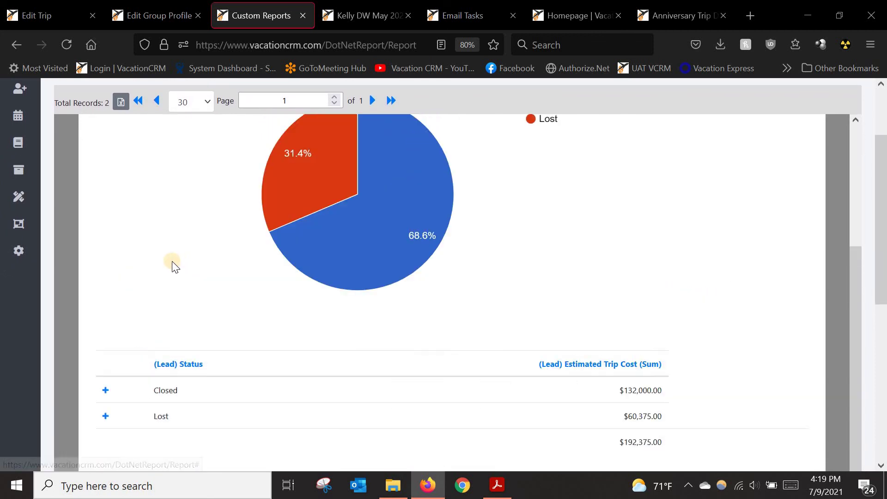
{"action": "scroll", "coordinate": [162, 252], "scroll_direction": "up", "scroll_amount": 4}
{"action": "scroll", "coordinate": [121, 173], "scroll_direction": "up", "scroll_amount": 3}
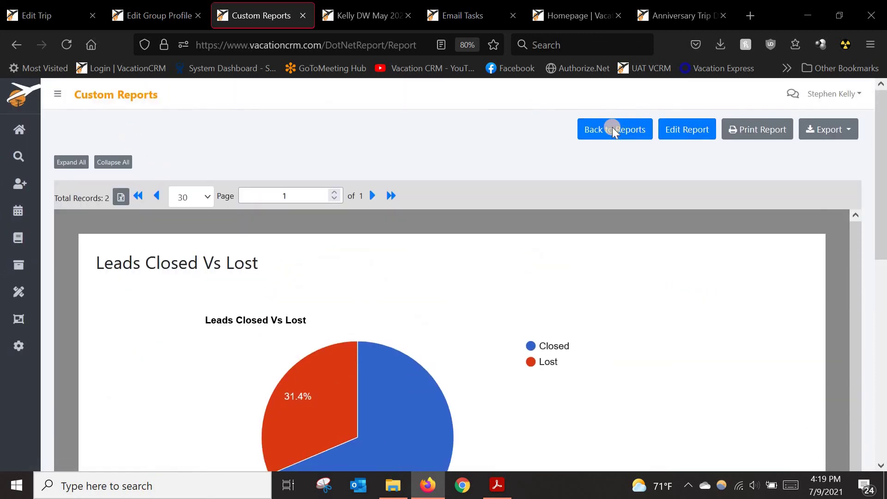
{"action": "left_click", "coordinate": [596, 130]}
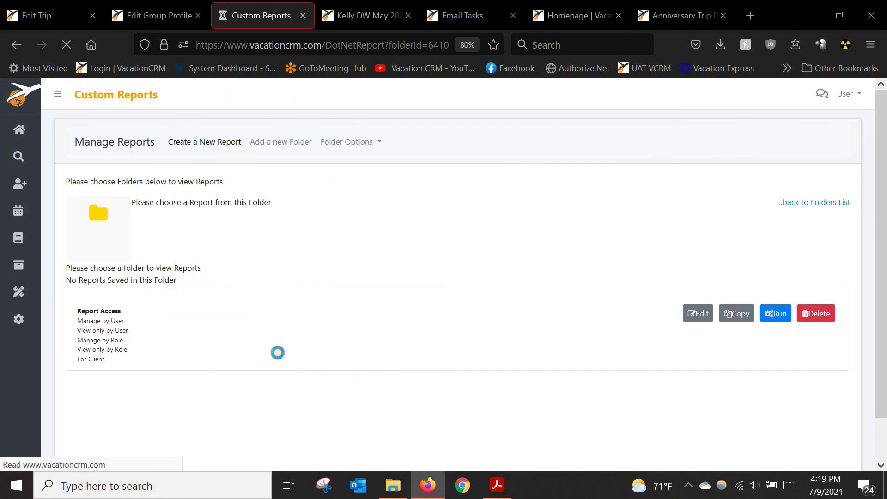
Step: Run the Sales by Trip Type (Trip Date) report
{"action": "scroll", "coordinate": [210, 377], "scroll_direction": "down", "scroll_amount": 2}
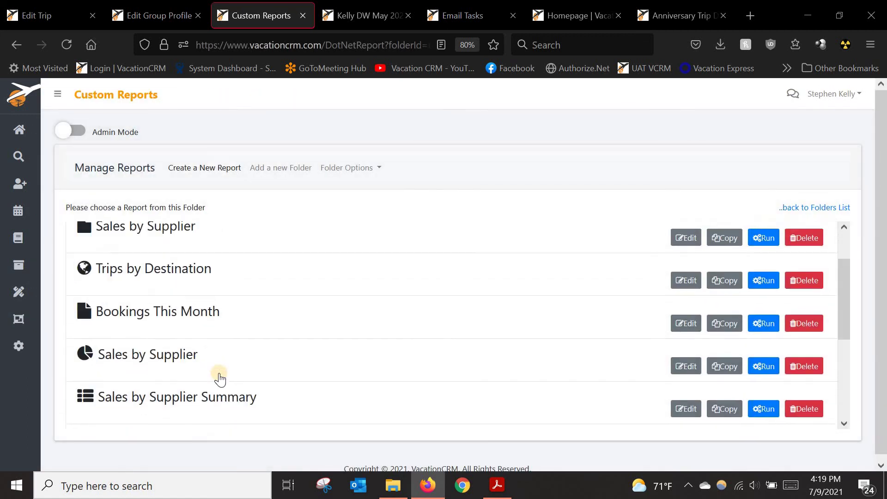
{"action": "scroll", "coordinate": [219, 377], "scroll_direction": "down", "scroll_amount": 3}
{"action": "scroll", "coordinate": [139, 398], "scroll_direction": "down", "scroll_amount": 1}
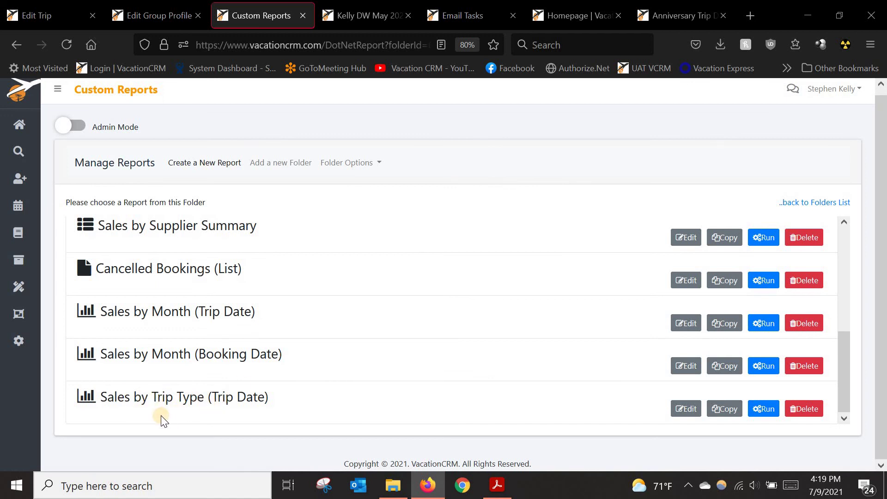
{"action": "left_click", "coordinate": [758, 410]}
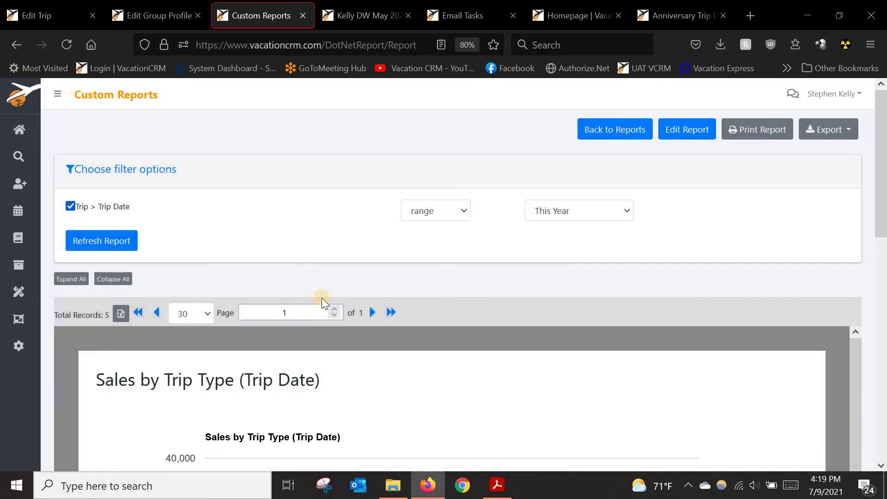
{"action": "scroll", "coordinate": [370, 360], "scroll_direction": "down", "scroll_amount": 5}
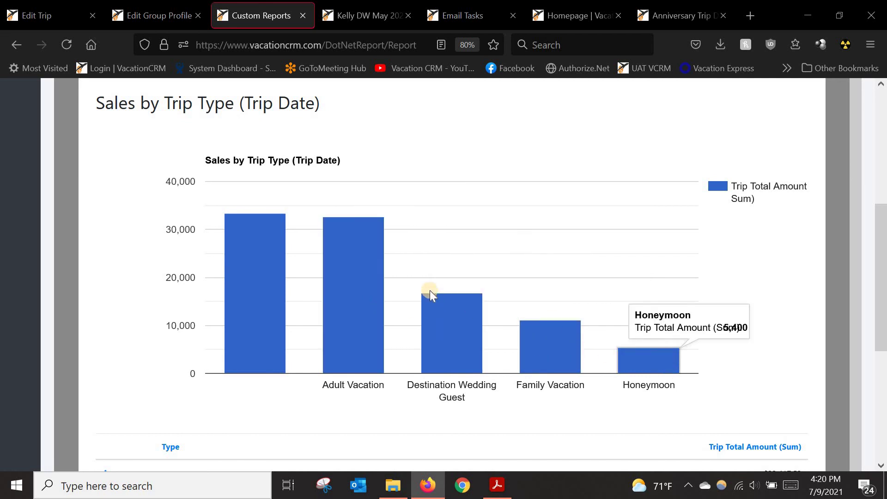
Step: Change the report's trip date range to Last Year and refresh it
{"action": "scroll", "coordinate": [442, 282], "scroll_direction": "up", "scroll_amount": 4}
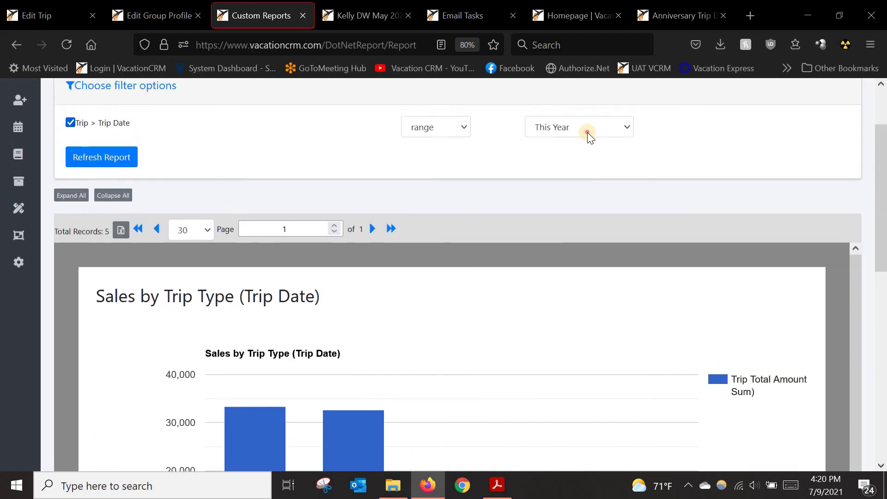
{"action": "scroll", "coordinate": [587, 132], "scroll_direction": "up", "scroll_amount": 1}
{"action": "left_click", "coordinate": [587, 163]}
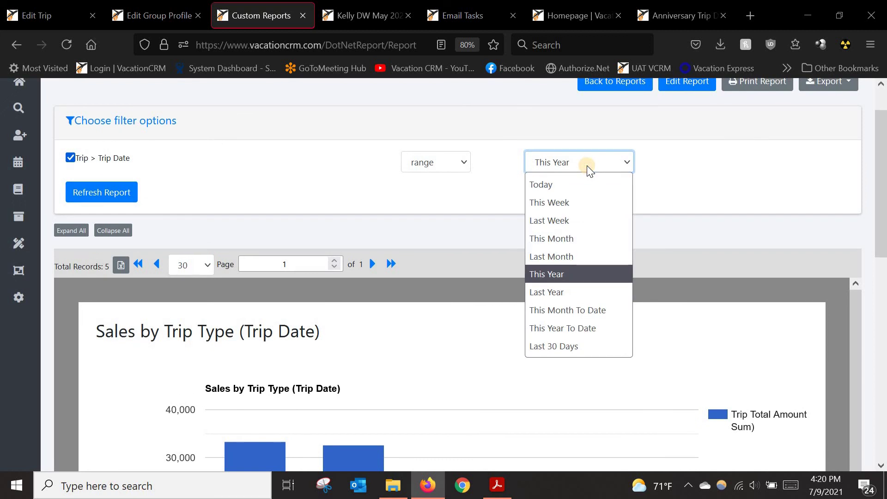
{"action": "left_click", "coordinate": [555, 292]}
{"action": "left_click", "coordinate": [111, 196]}
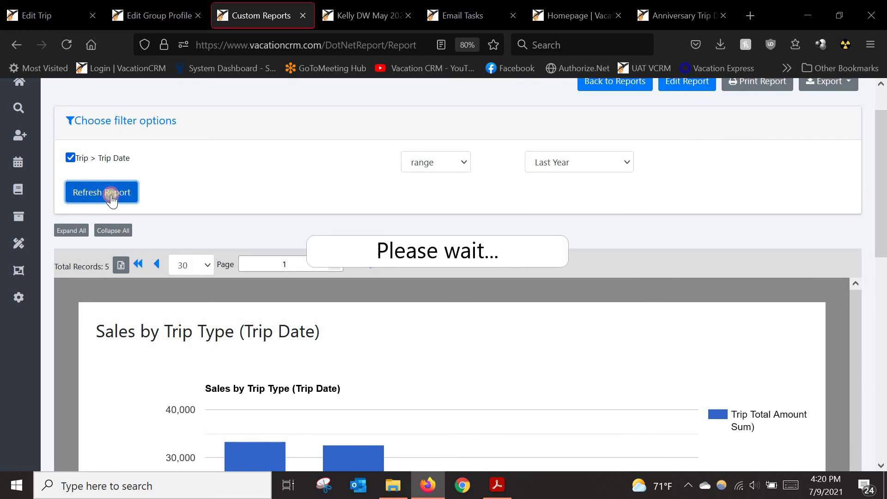
Step: Review last year's trip type chart, then go back to the reports list
{"action": "scroll", "coordinate": [262, 296], "scroll_direction": "down", "scroll_amount": 2}
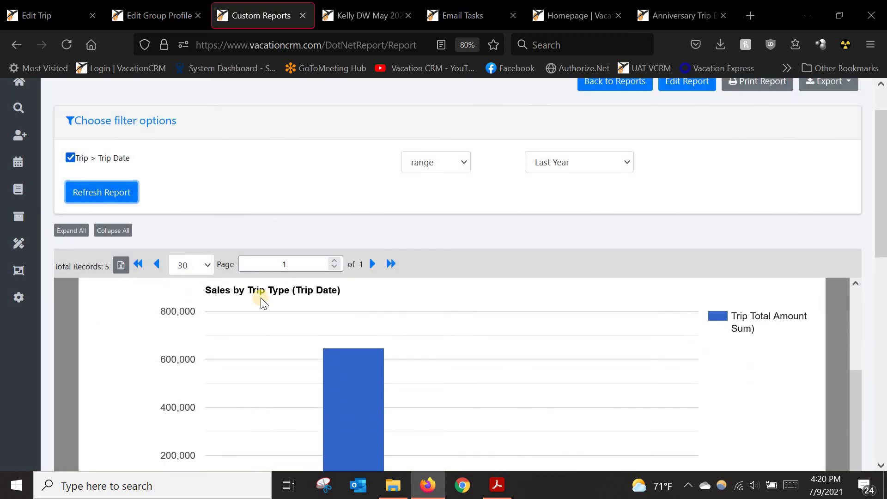
{"action": "scroll", "coordinate": [261, 298], "scroll_direction": "down", "scroll_amount": 5}
{"action": "mouse_move", "coordinate": [343, 340]}
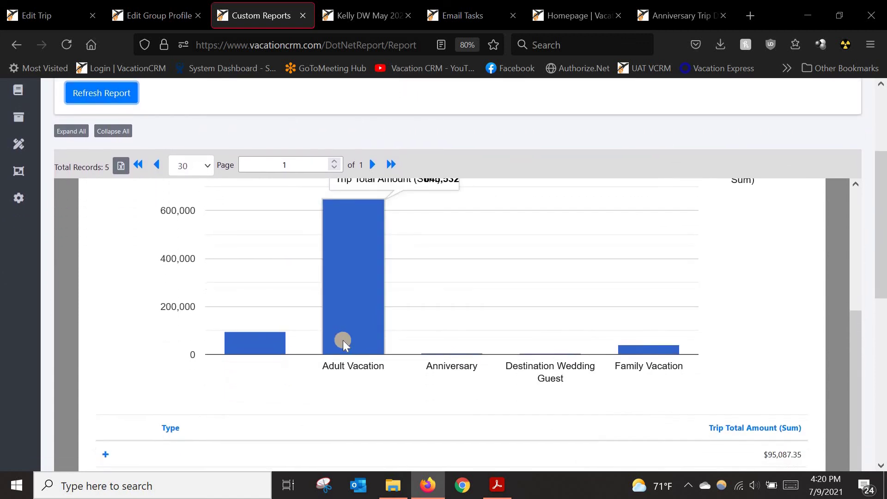
{"action": "scroll", "coordinate": [343, 341], "scroll_direction": "up", "scroll_amount": 1}
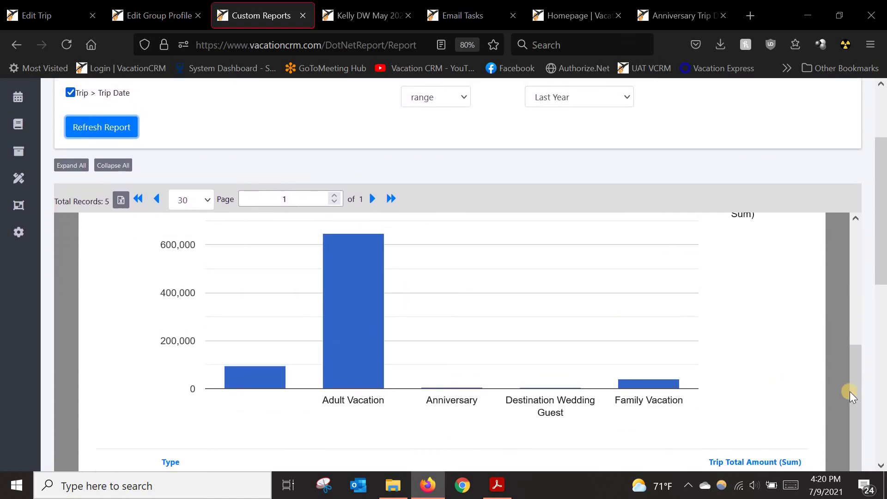
{"action": "left_click_drag", "start_coordinate": [853, 396], "coordinate": [649, 228]}
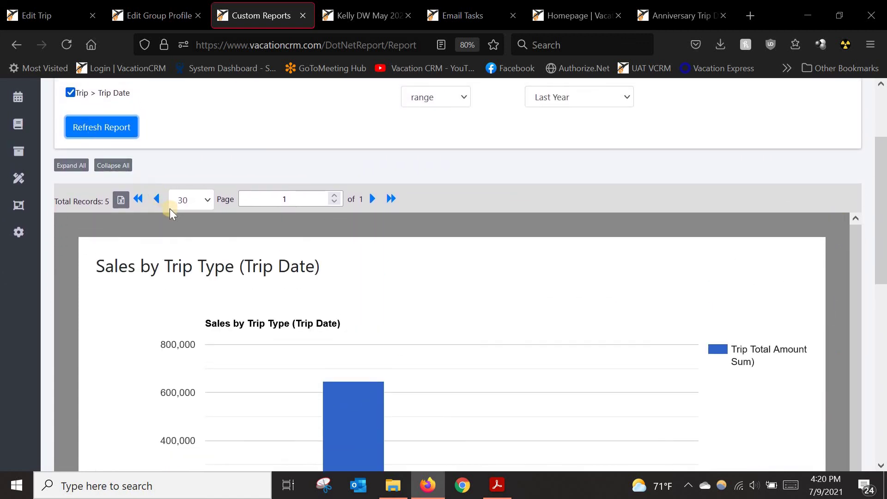
{"action": "scroll", "coordinate": [170, 209], "scroll_direction": "up", "scroll_amount": 3}
{"action": "left_click", "coordinate": [616, 129]}
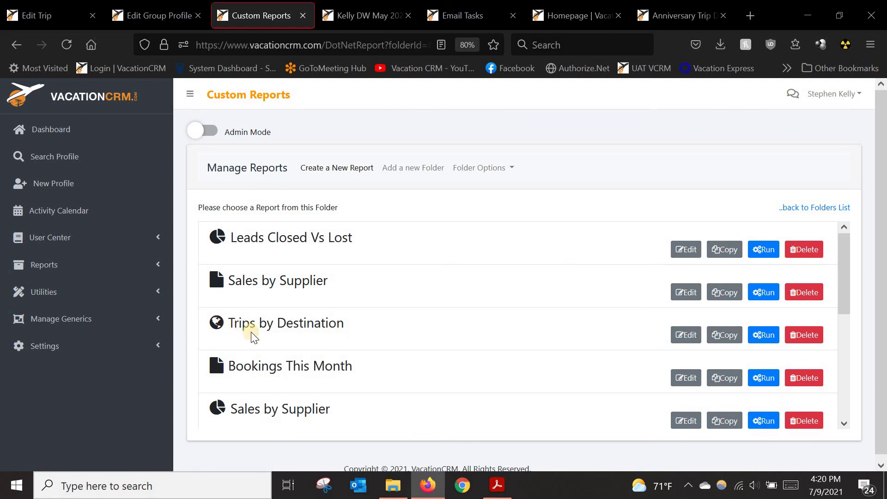
Step: Run Trips by Destination, then expand and collapse Saint Lucia's individual trips
{"action": "left_click", "coordinate": [760, 335]}
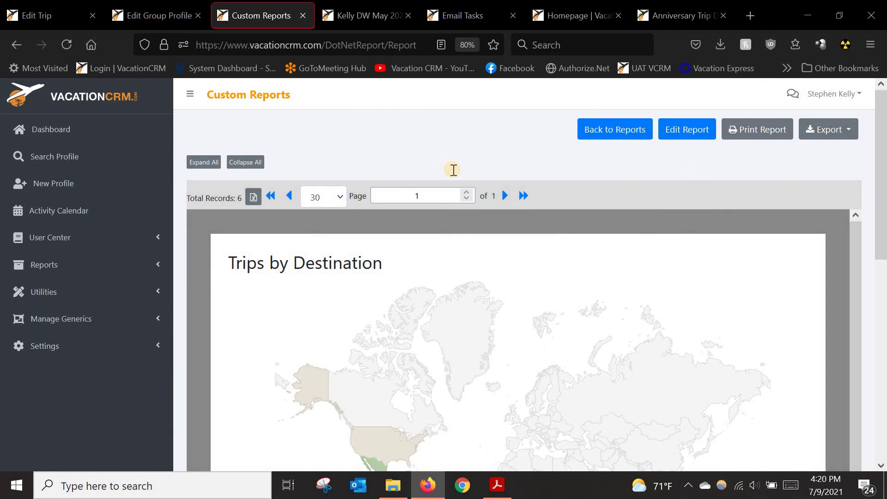
{"action": "scroll", "coordinate": [449, 231], "scroll_direction": "down", "scroll_amount": 5}
{"action": "scroll", "coordinate": [420, 273], "scroll_direction": "down", "scroll_amount": 3}
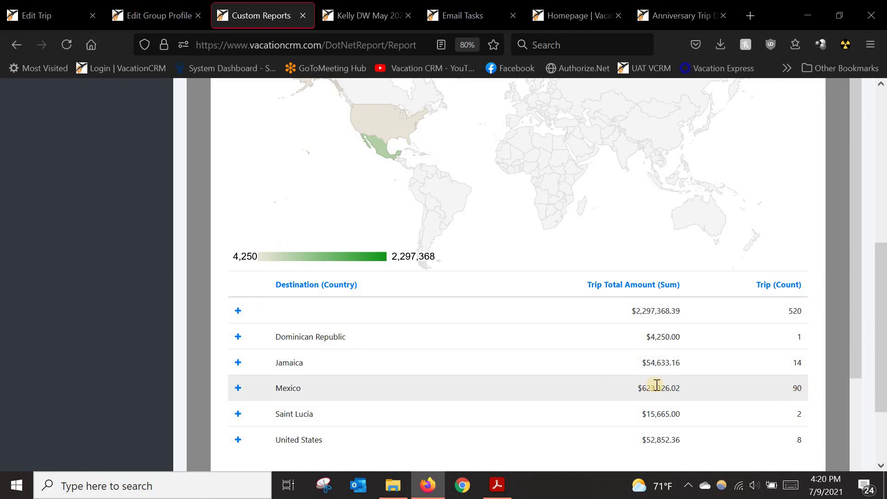
{"action": "left_click", "coordinate": [238, 415]}
{"action": "scroll", "coordinate": [321, 368], "scroll_direction": "down", "scroll_amount": 2}
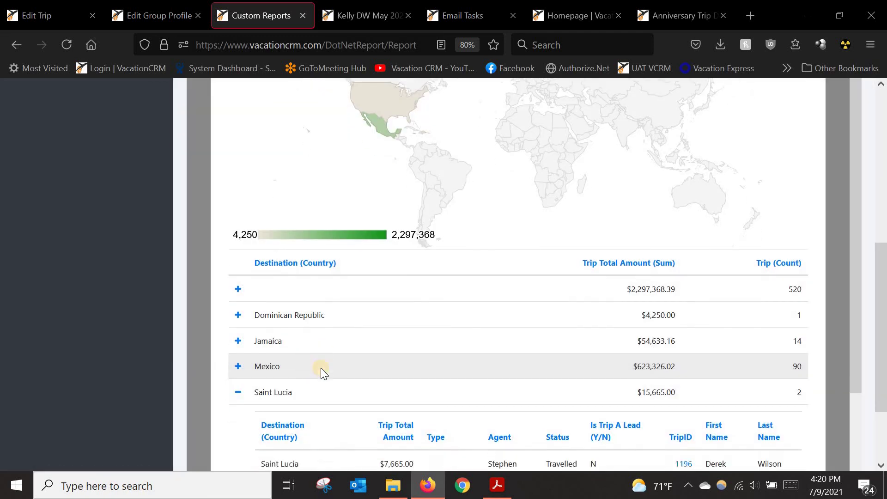
{"action": "scroll", "coordinate": [320, 368], "scroll_direction": "down", "scroll_amount": 3}
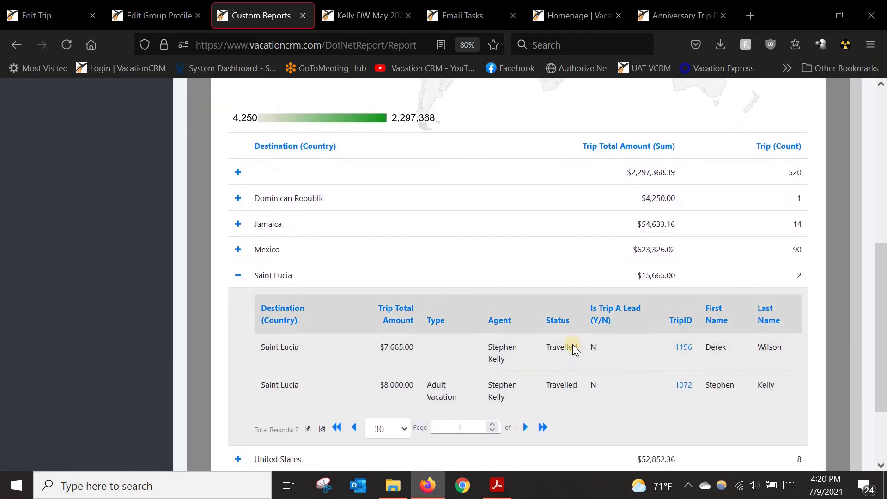
{"action": "left_click", "coordinate": [238, 276]}
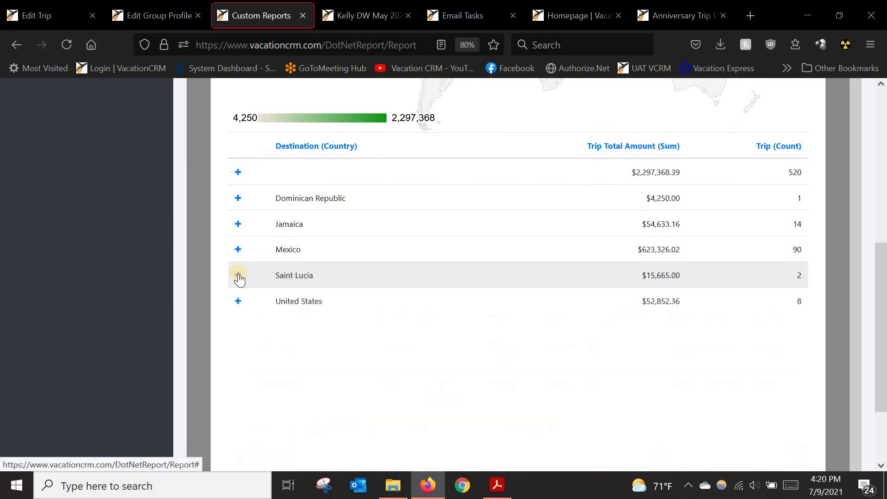
{"action": "scroll", "coordinate": [302, 273], "scroll_direction": "up", "scroll_amount": 10}
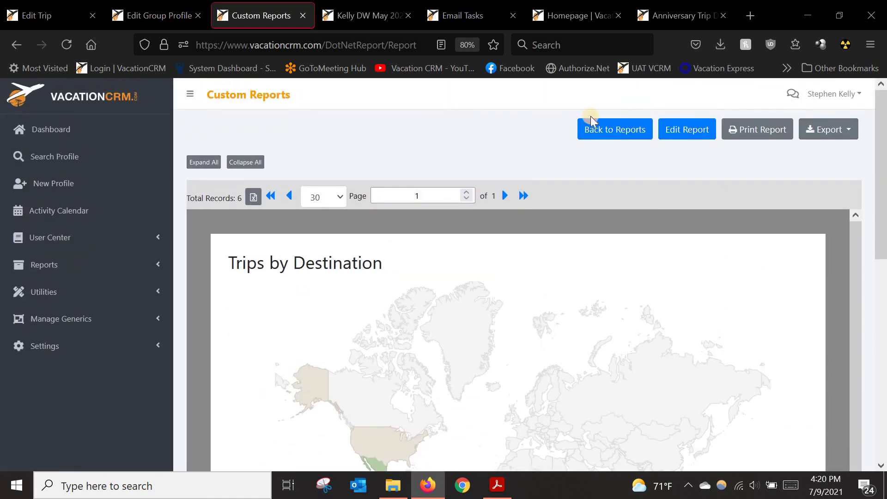
Step: Go back to the custom reports list and scroll through its reports
{"action": "left_click", "coordinate": [614, 126]}
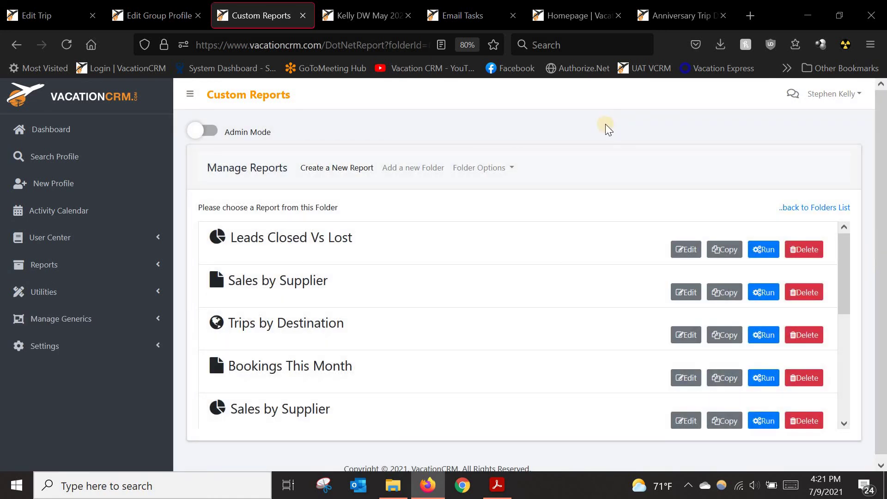
{"action": "scroll", "coordinate": [333, 320], "scroll_direction": "down", "scroll_amount": 3}
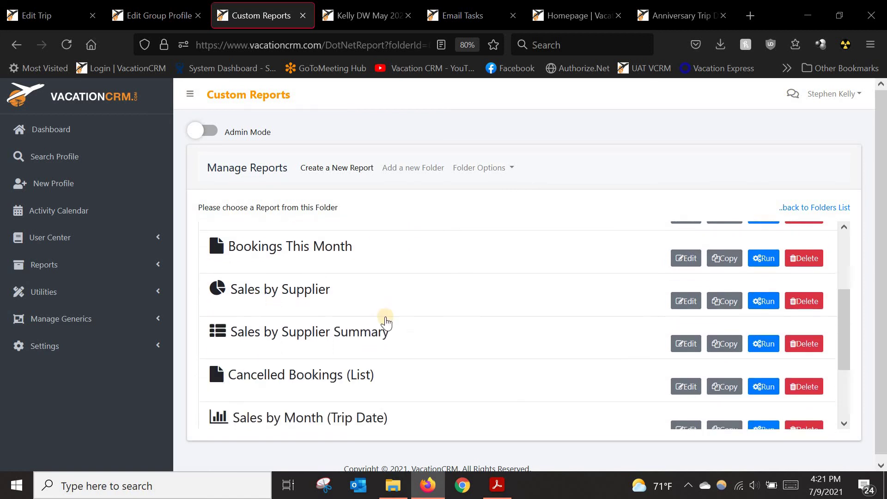
{"action": "scroll", "coordinate": [391, 331], "scroll_direction": "up", "scroll_amount": 3}
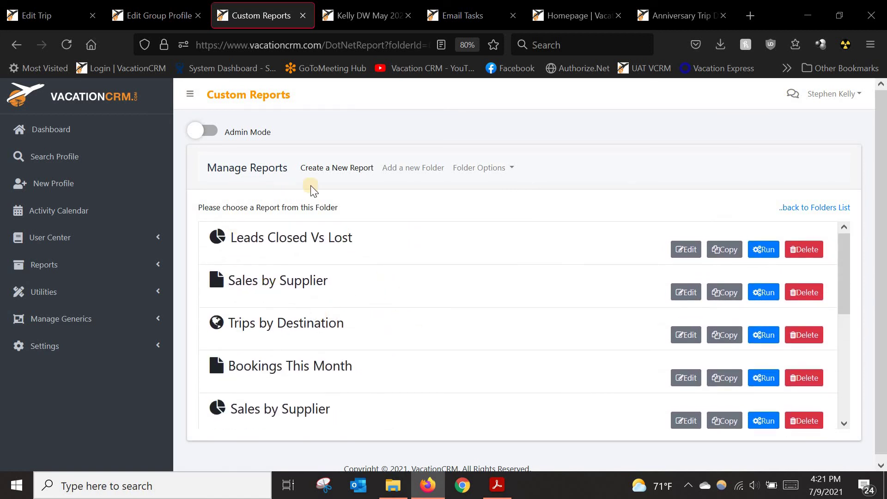